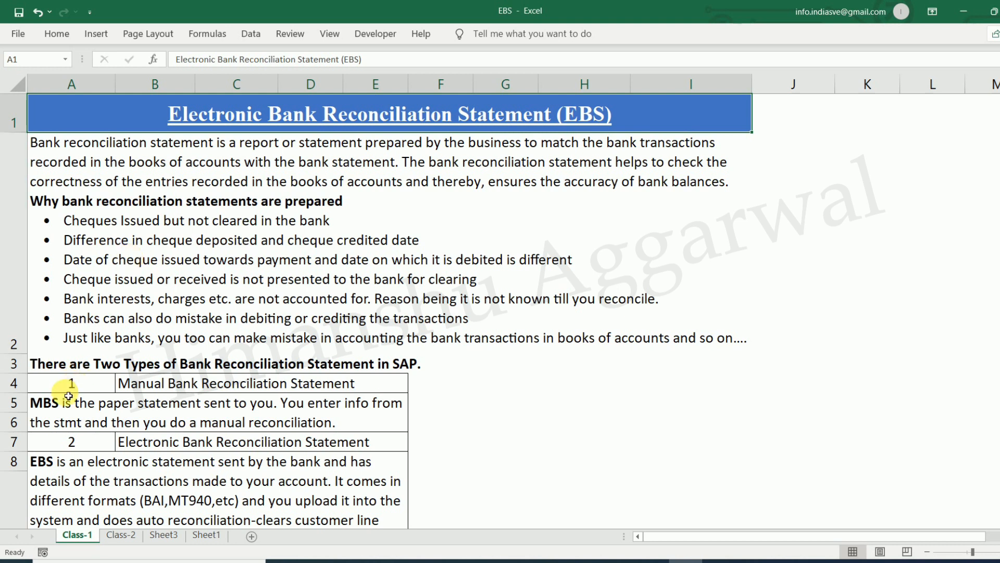
- Read the descriptions of the two reconciliation statement types, Manual and Electronic, on the Class-1 sheet
scroll(69, 381, "down", 1)
scroll(69, 381, "up", 1)
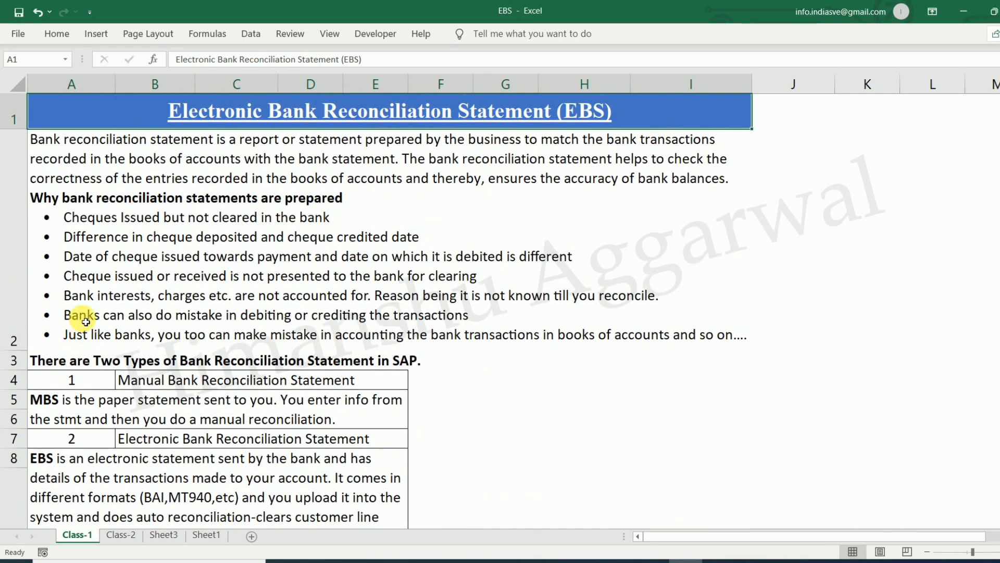
left_click(61, 366)
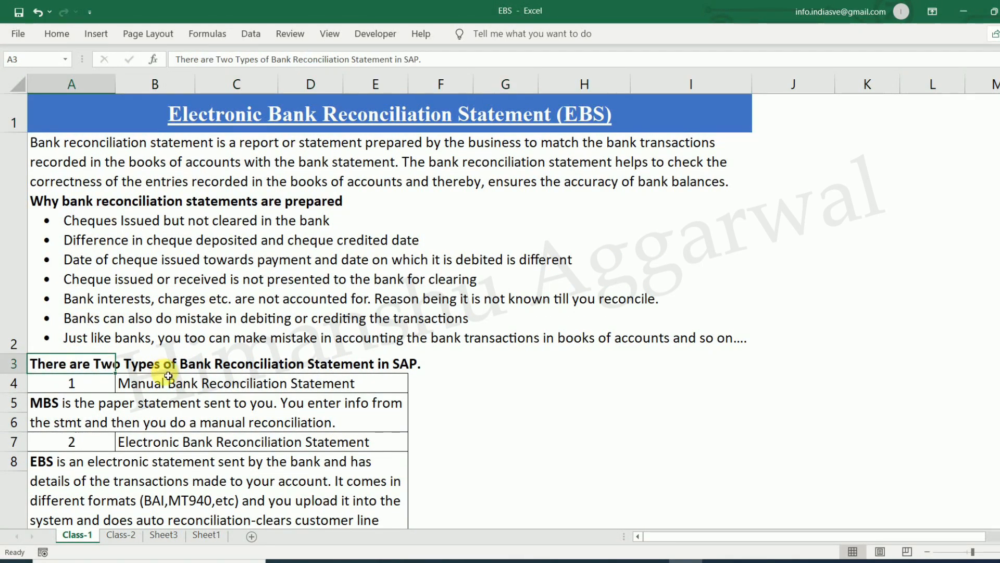
left_click(196, 386)
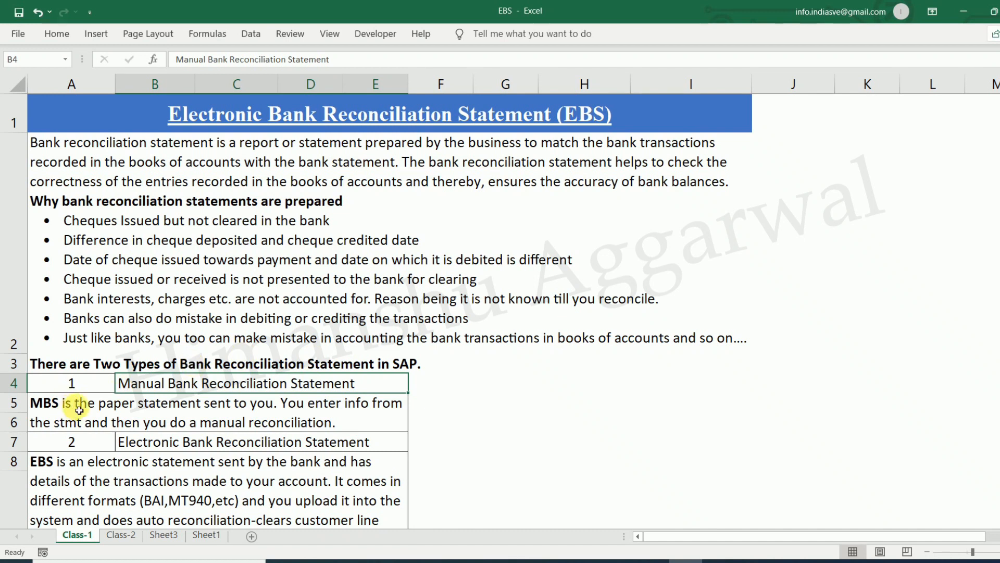
left_click(87, 390)
left_click(138, 387)
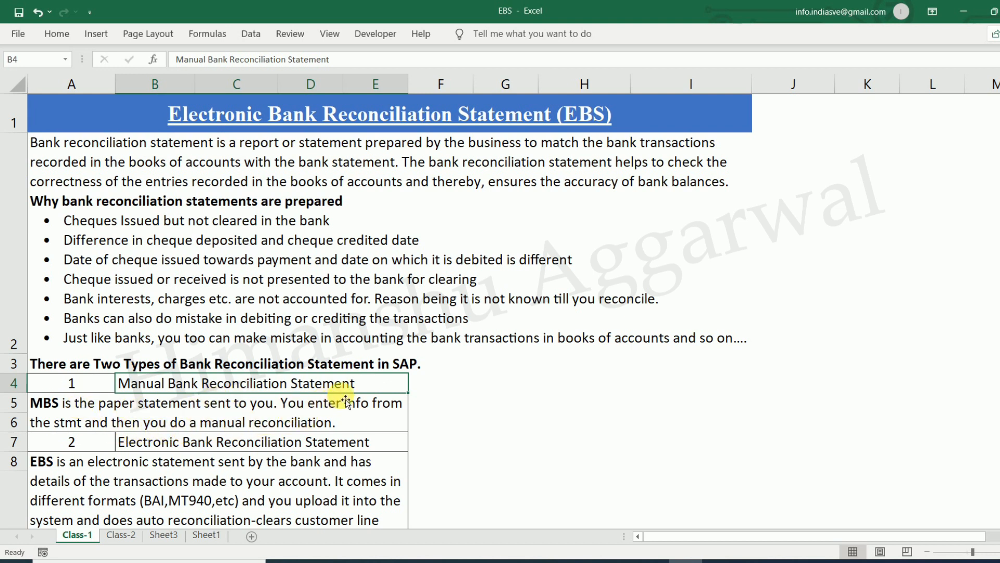
scroll(346, 402, "down", 1)
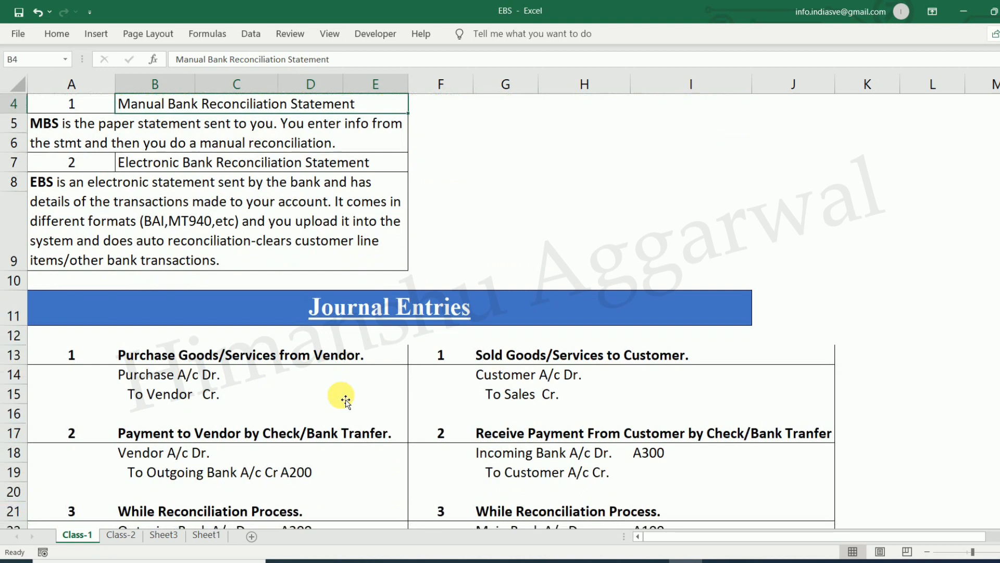
left_click(211, 164)
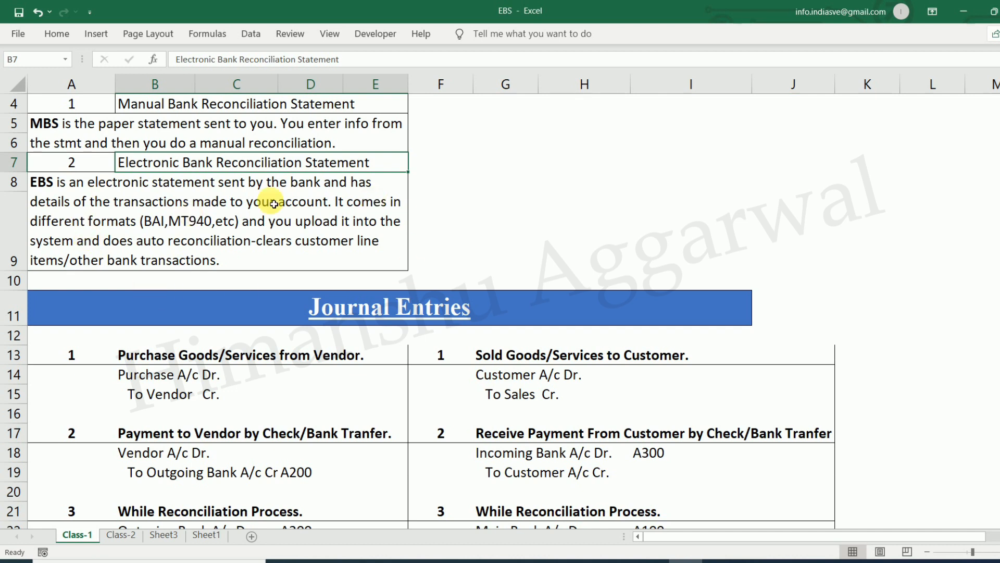
scroll(425, 338, "up", 1)
- Examine the Journal Entries section, covering the vendor purchase entry and the main, outgoing and incoming bank accounts
scroll(431, 420, "down", 3)
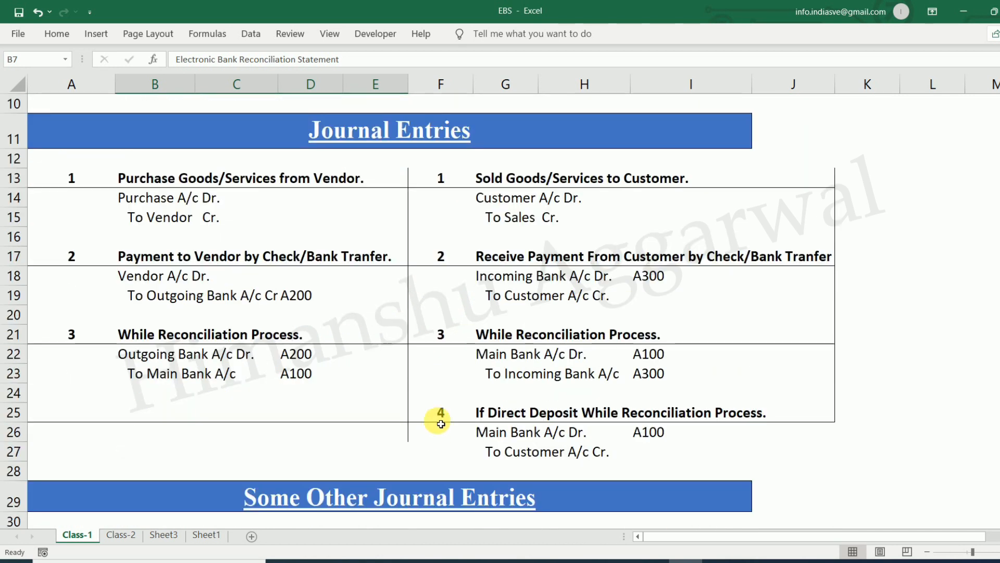
left_click(365, 125)
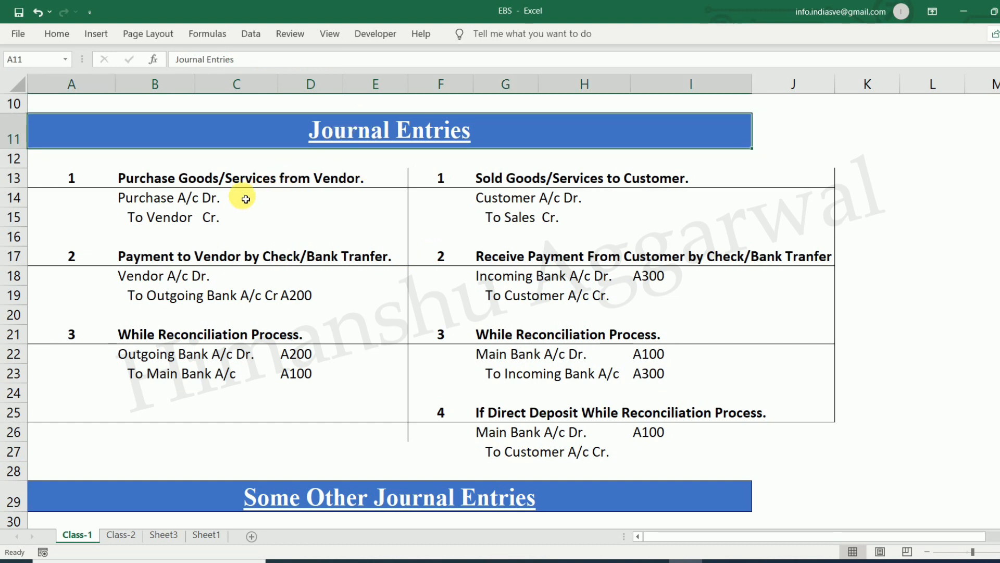
left_click(156, 178)
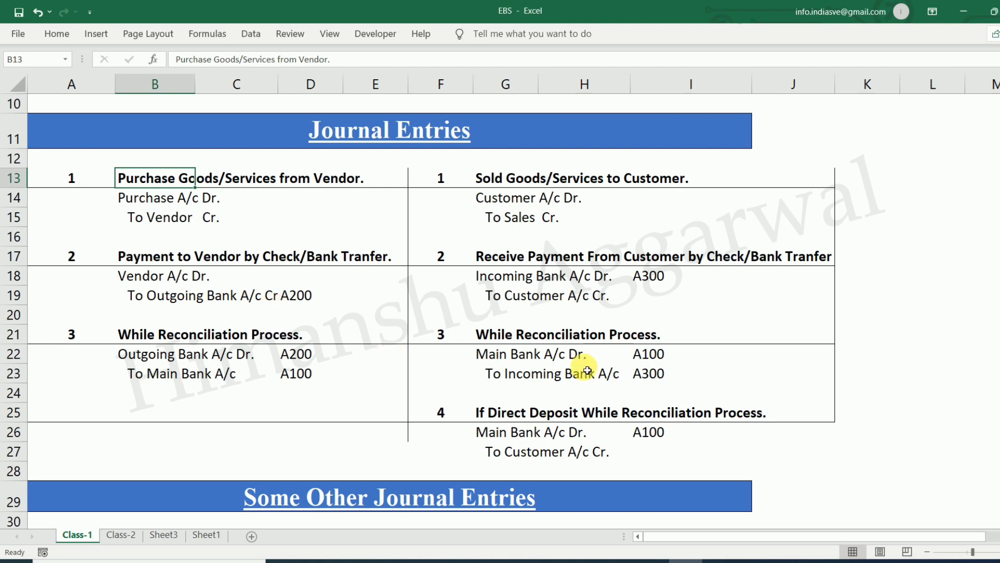
left_click(214, 373)
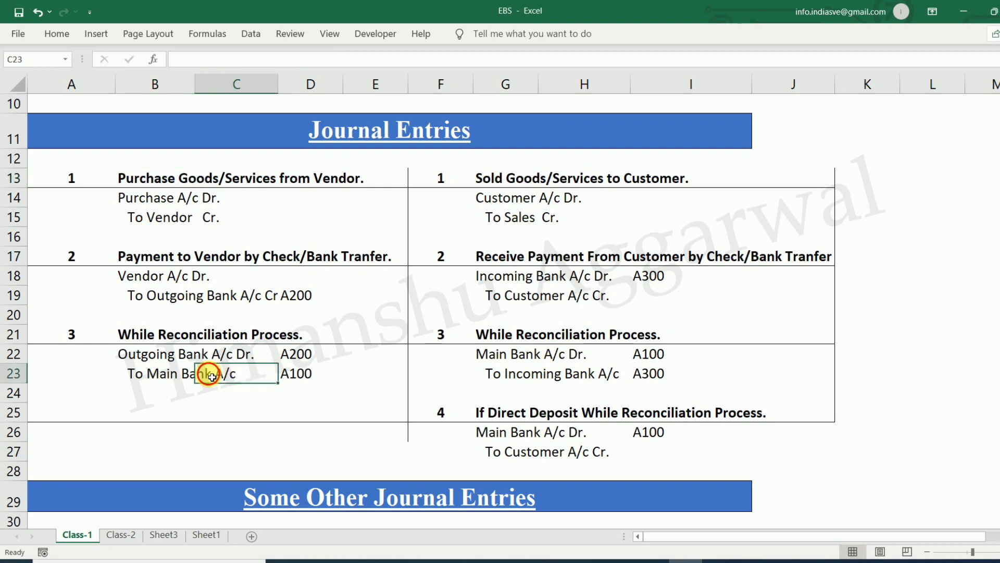
left_click(161, 356)
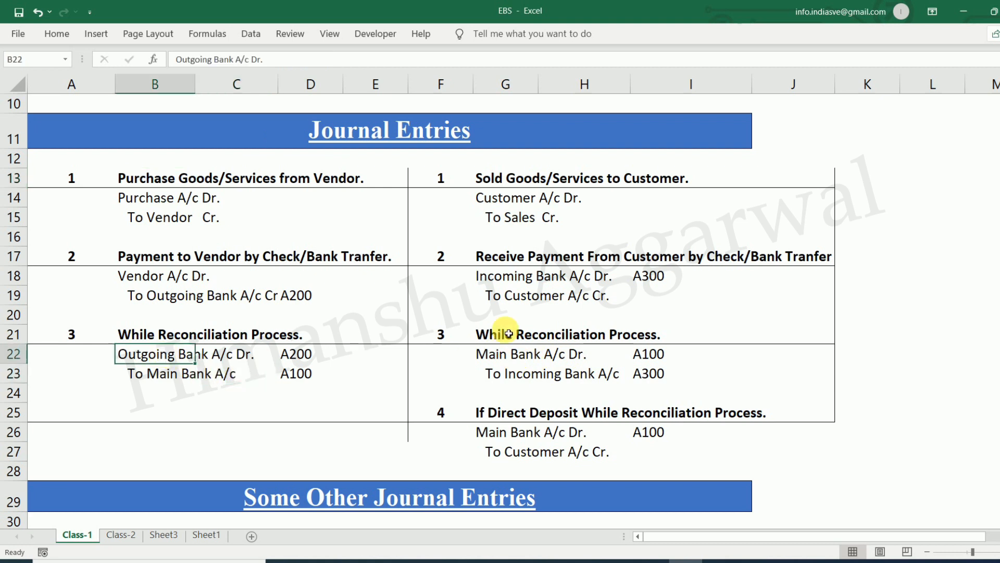
left_click(497, 280)
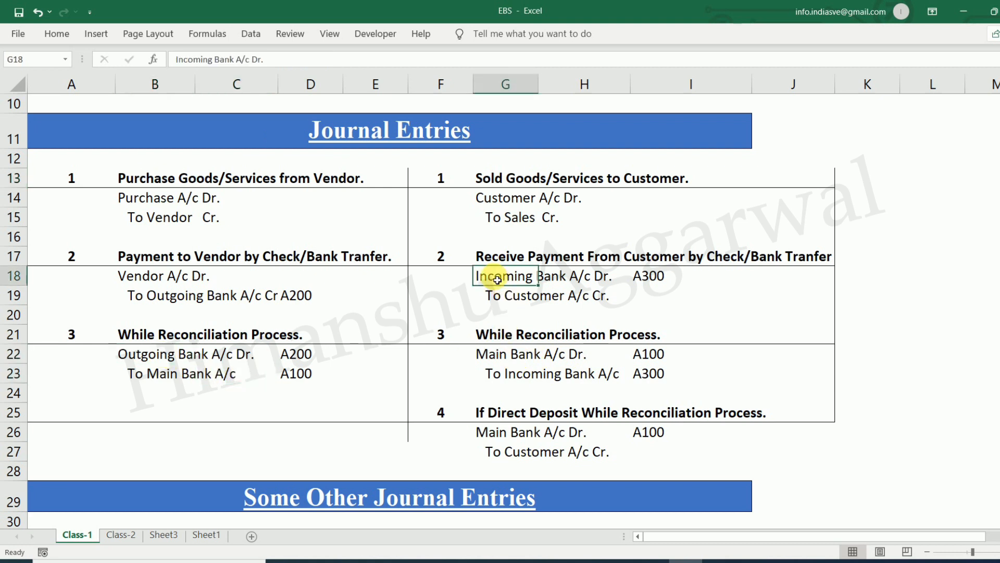
- Compare the Outgoing Bank and Incoming Bank accounts in the payment entries with the Main Bank account in the vendor-side reconciliation entry
left_click(159, 373)
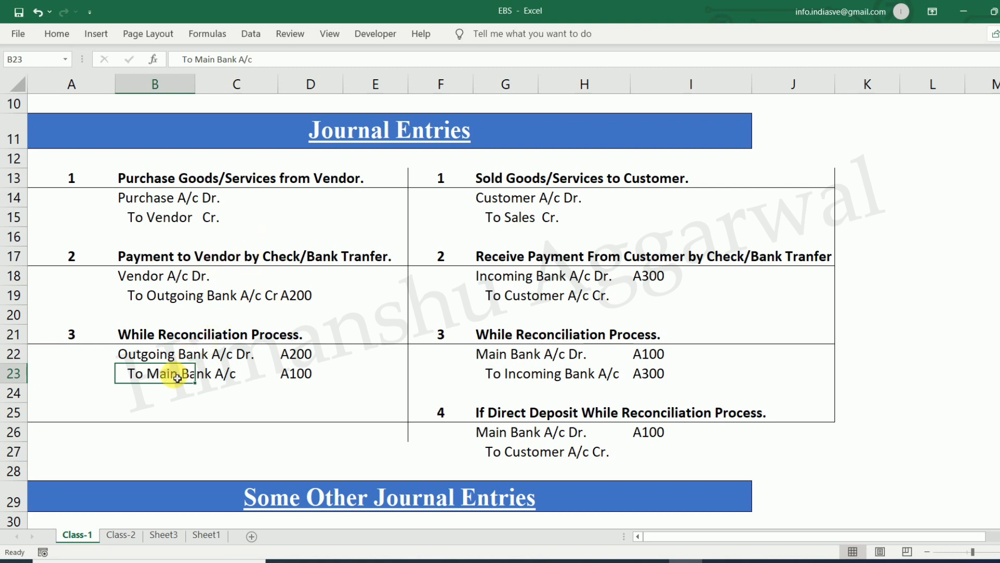
left_click(185, 298)
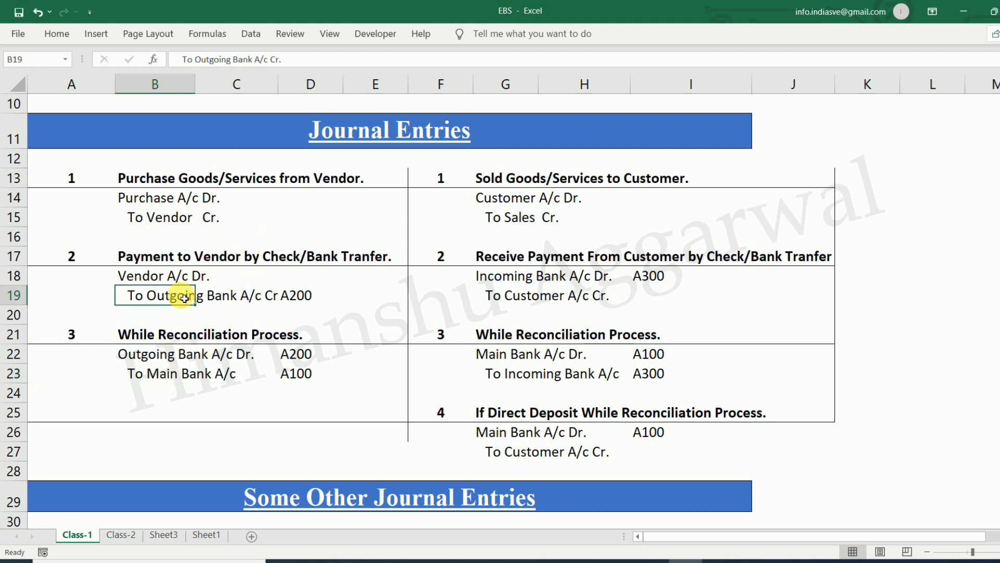
left_click(488, 280)
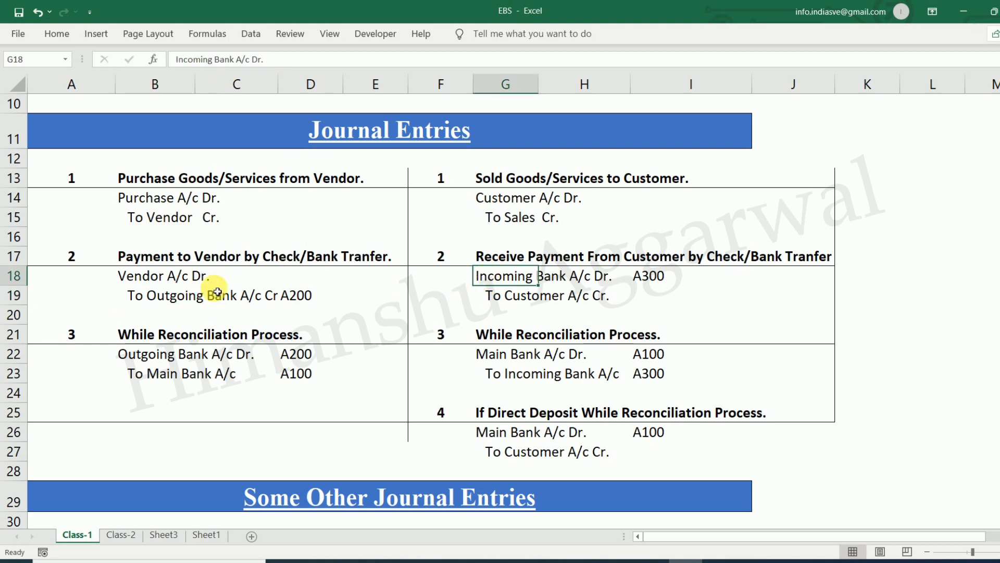
left_click(193, 296)
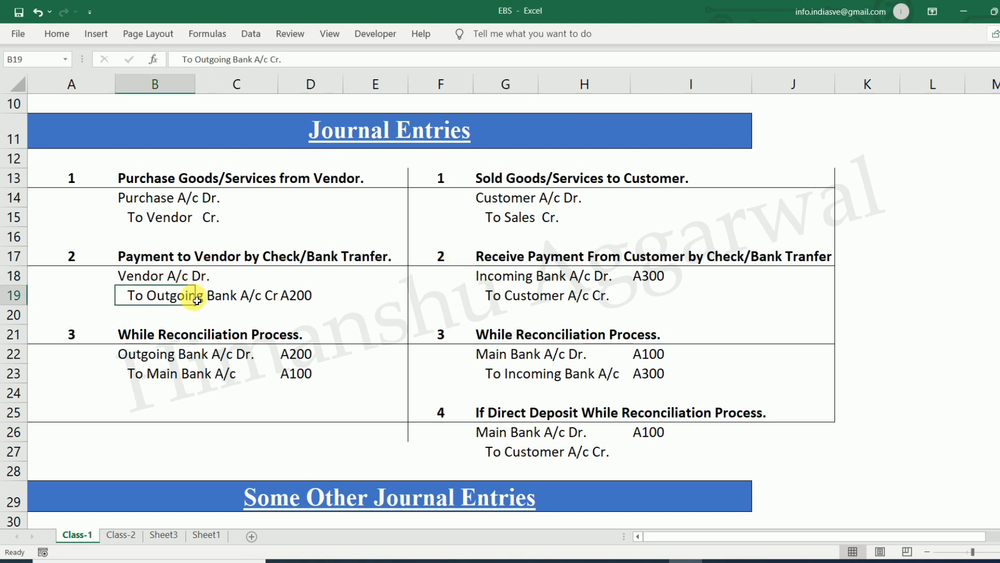
left_click(468, 279)
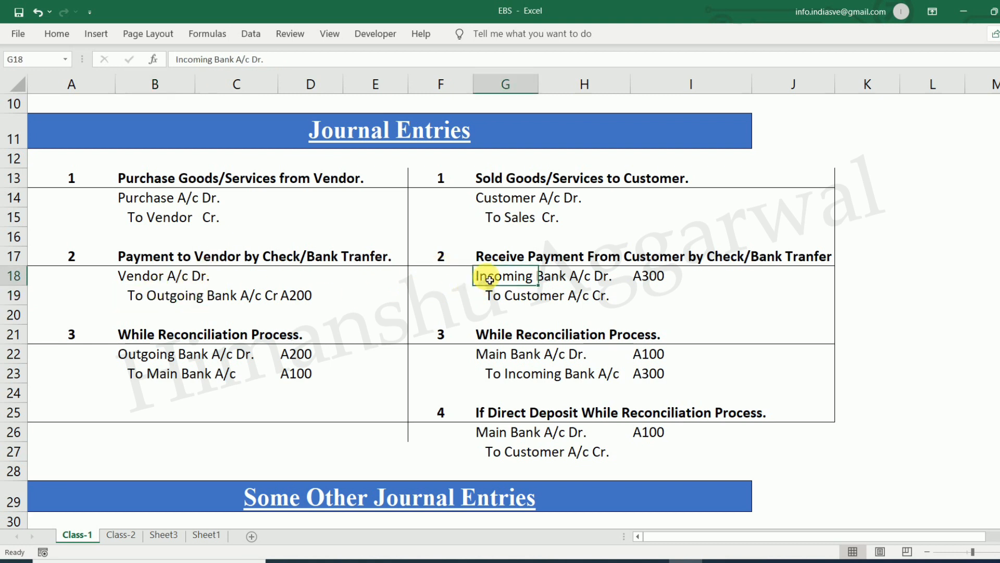
left_click(204, 298)
left_click(156, 296)
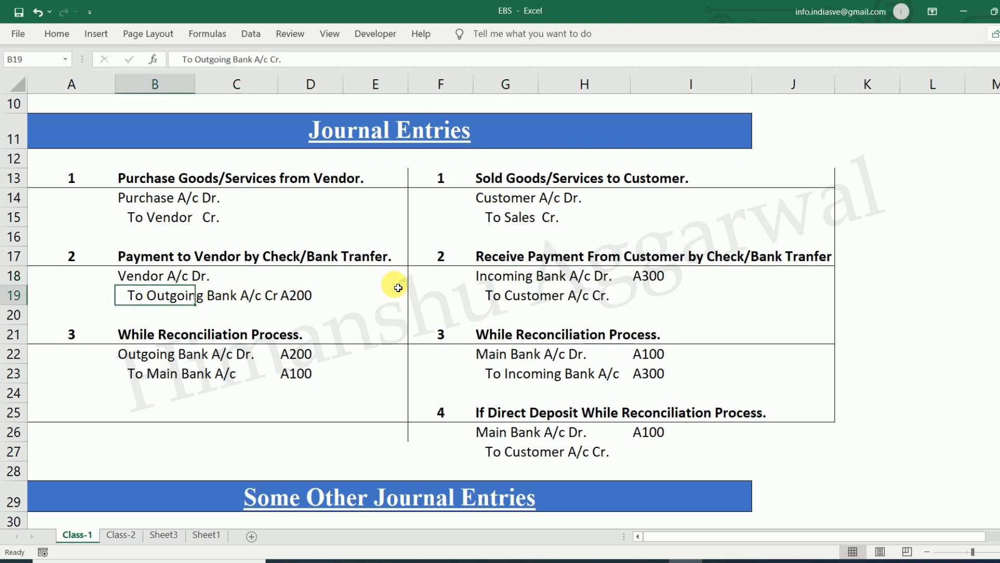
left_click(505, 279)
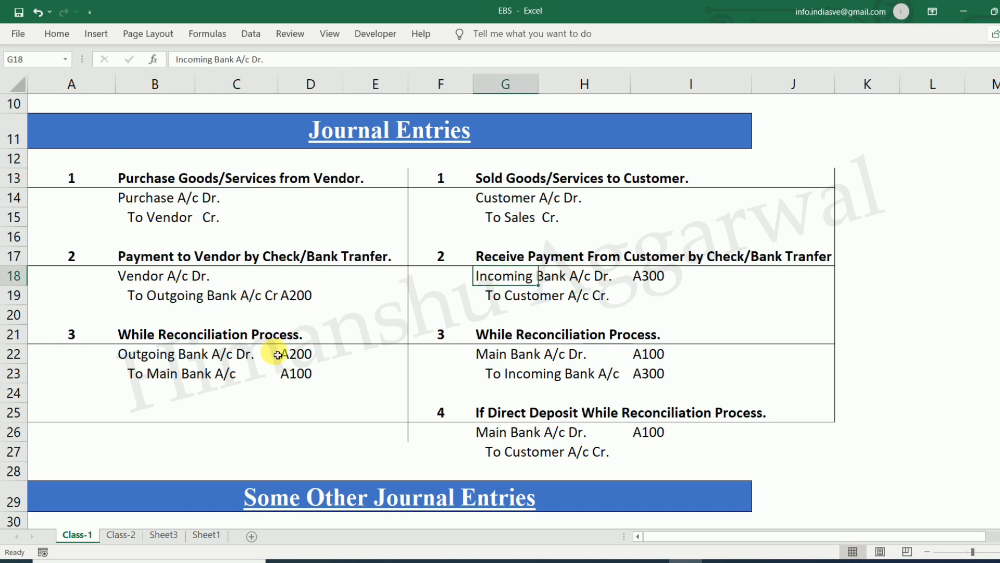
left_click(166, 379)
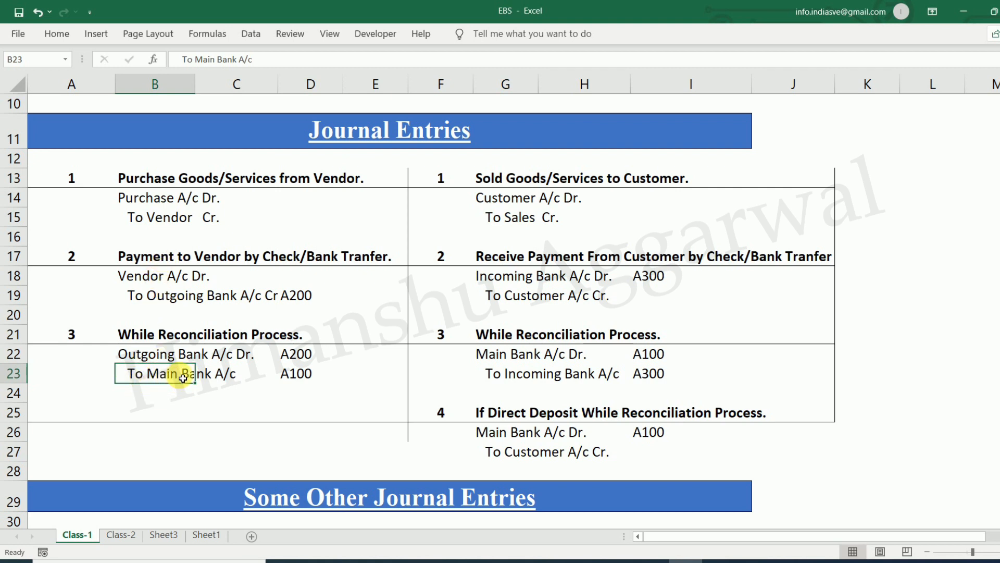
left_click(225, 393)
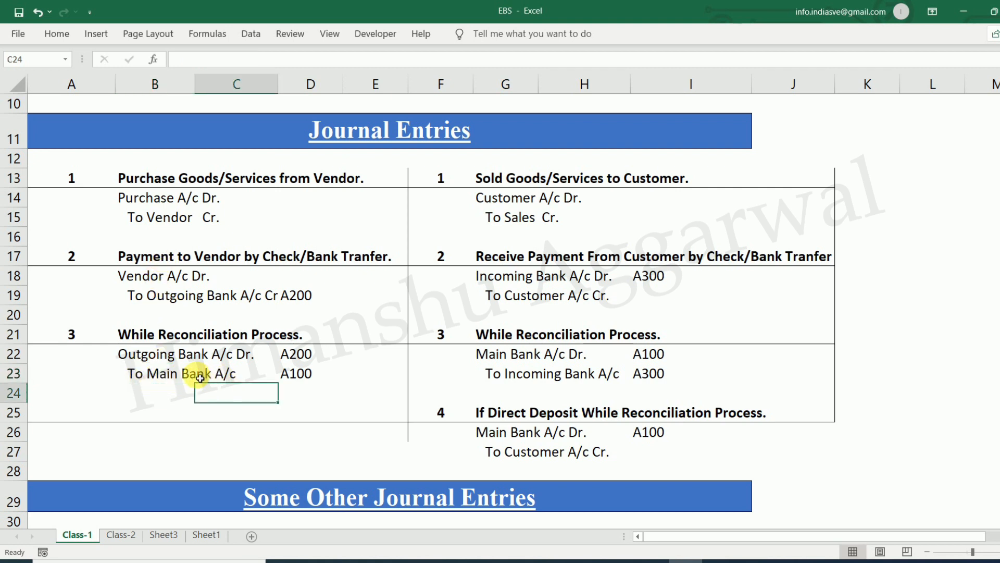
left_click(165, 300)
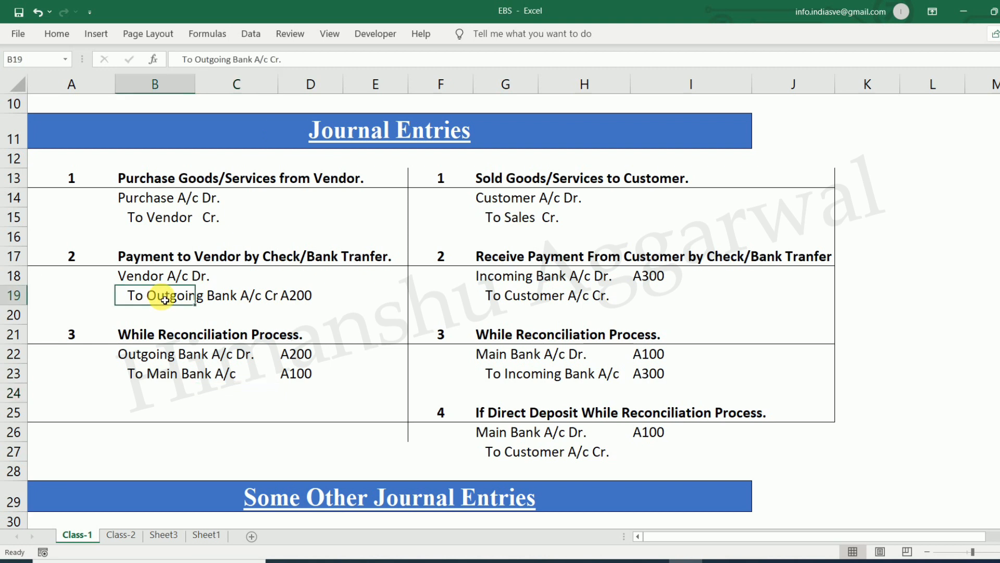
left_click(522, 280)
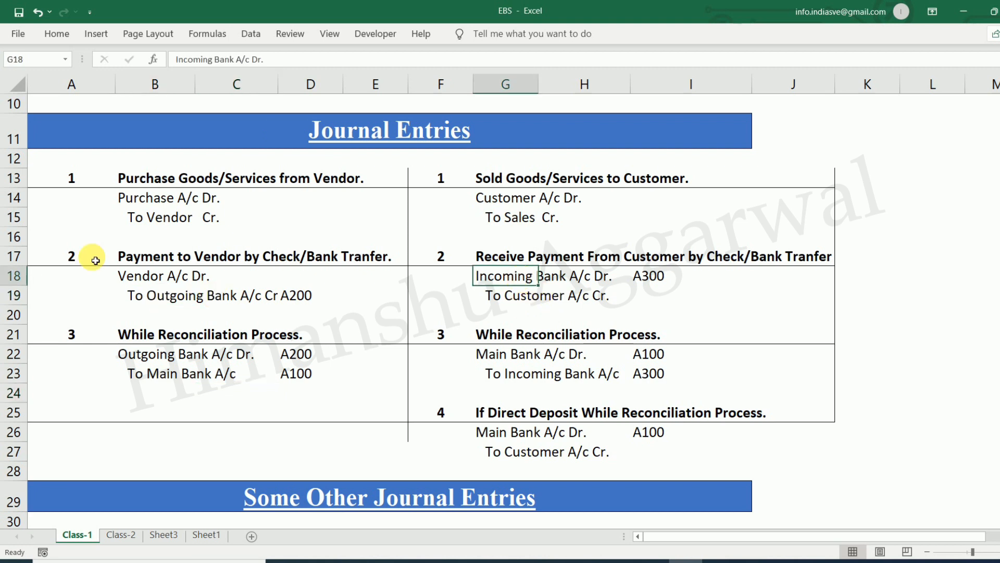
- Trace the Outgoing Bank account from the vendor payment entry to the vendor-side reconciliation entry against Main Bank
left_click(168, 298)
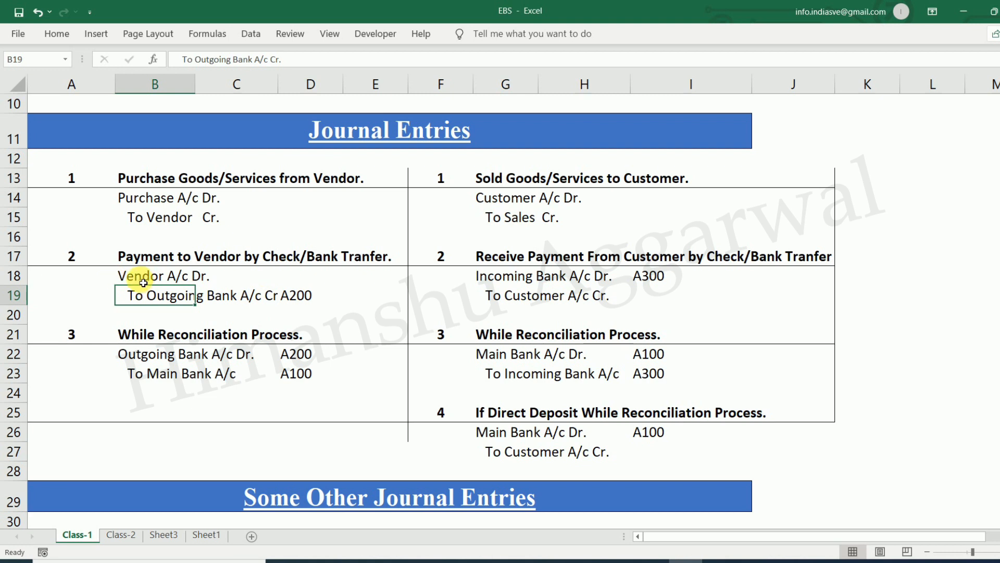
left_click(246, 301)
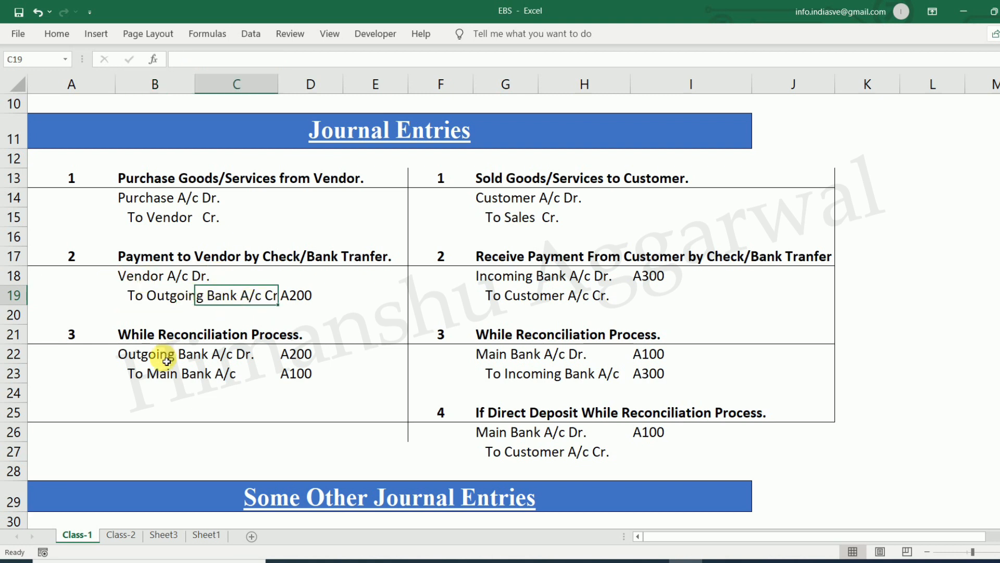
left_click(138, 359)
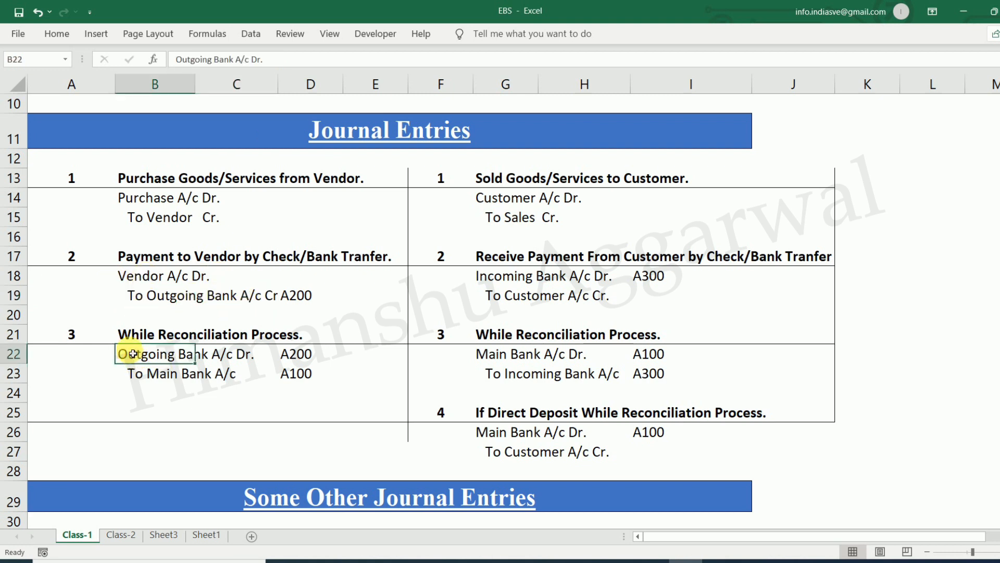
left_click(166, 394)
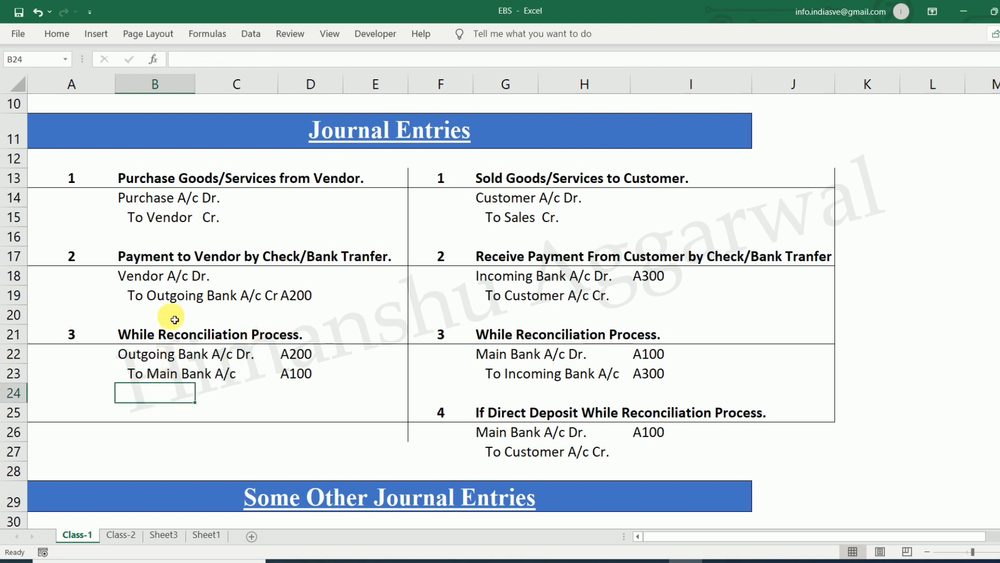
left_click(171, 304)
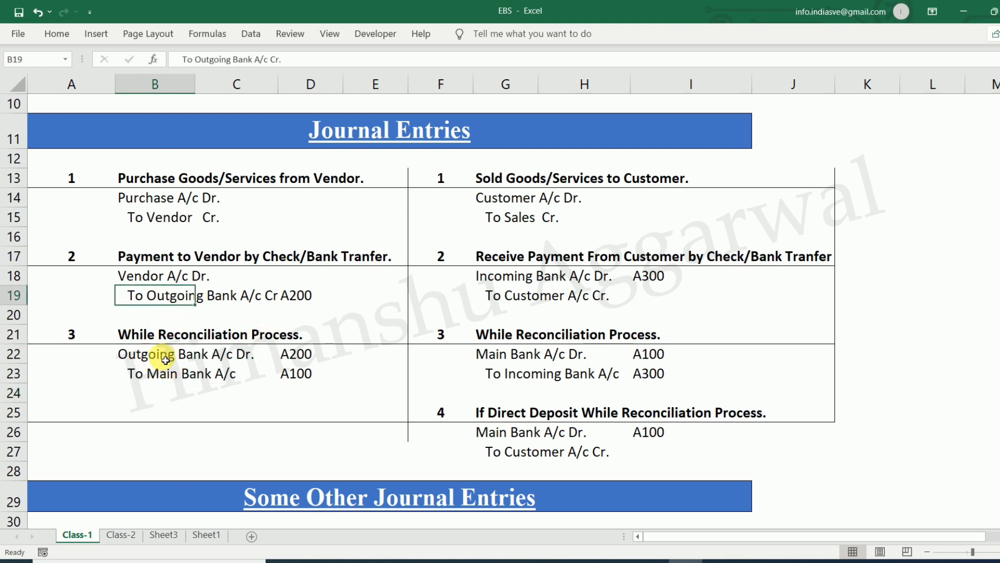
left_click(167, 378)
left_click(183, 392)
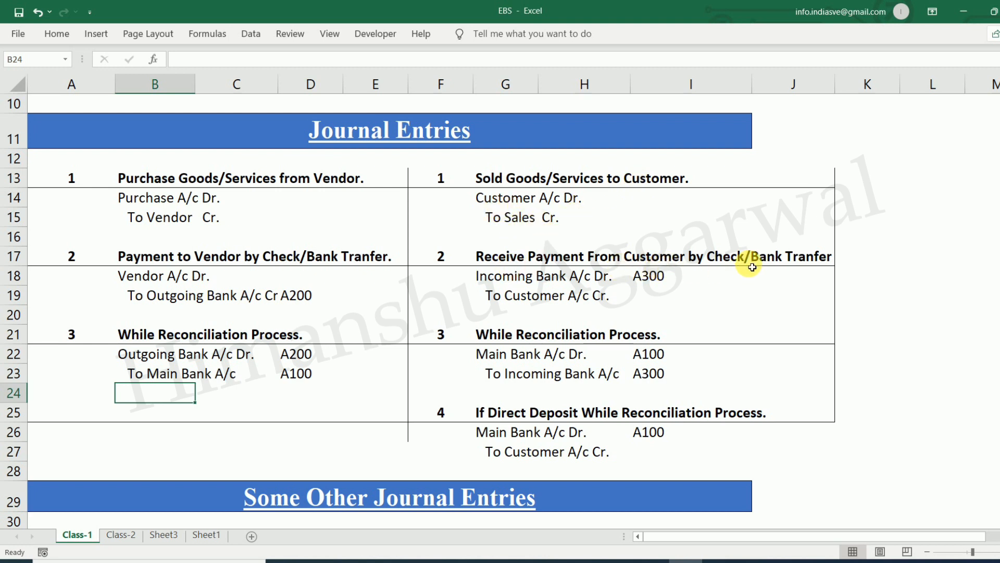
- Examine the customer-side receipt, reconciliation and direct deposit entries, comparing their Main Bank posting with the vendor side
left_click(513, 277)
left_click(538, 300)
left_click(522, 280)
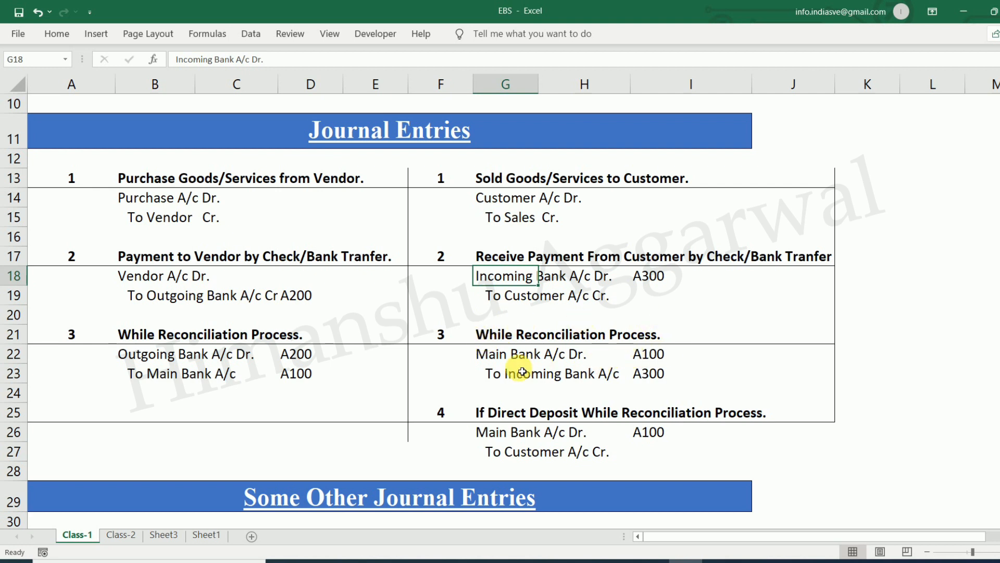
left_click(490, 355)
left_click(520, 374)
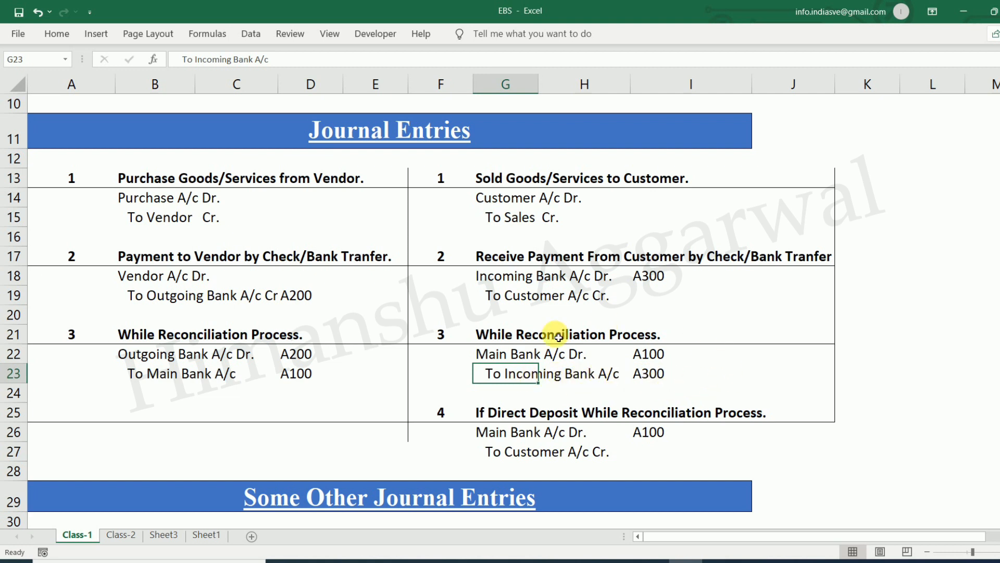
left_click(485, 355)
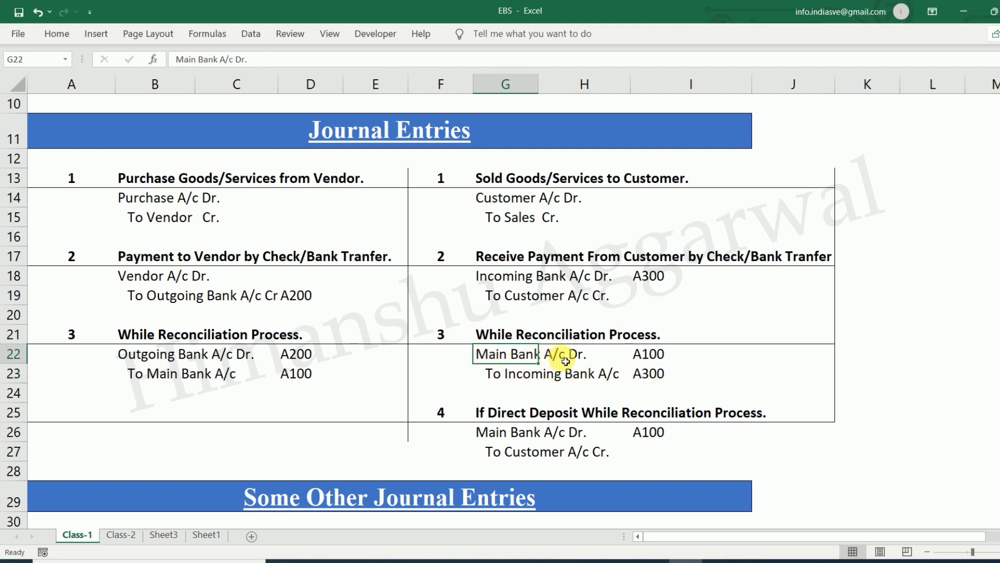
left_click(198, 376)
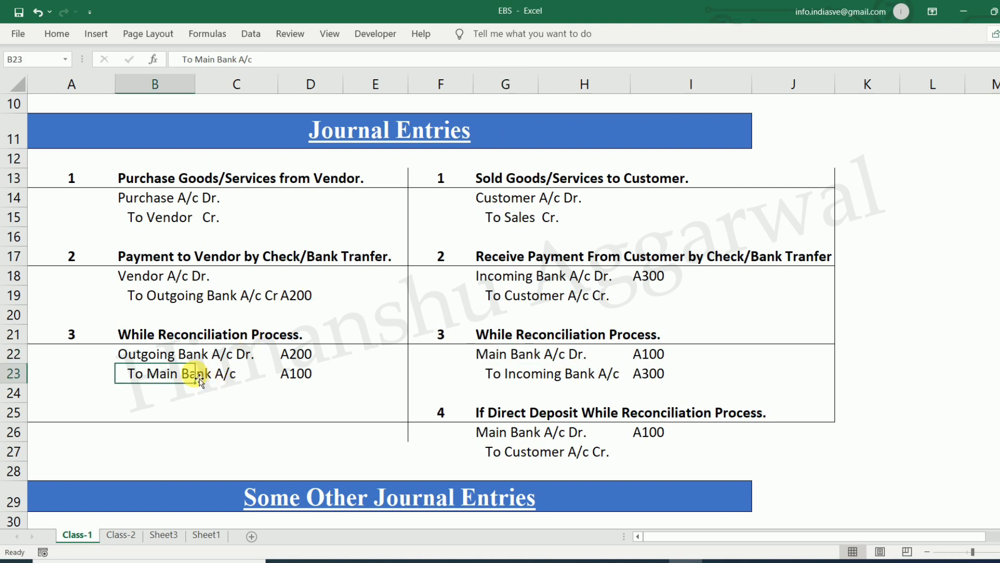
left_click(494, 361)
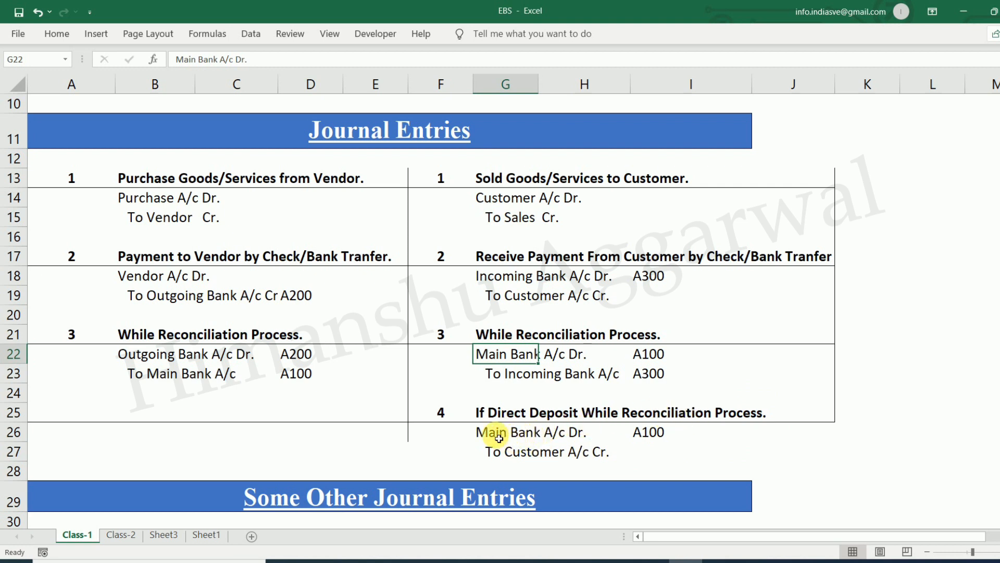
left_click(560, 458)
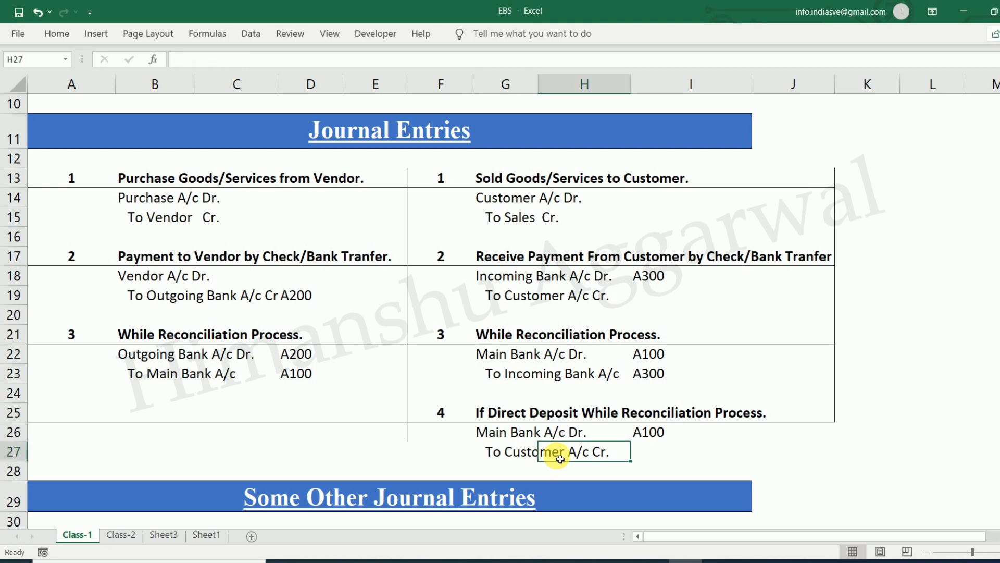
- Examine the direct deposit entry and the Some Other Journal Entries section, covering bank charges and interest receipts posted through Main Bank
left_click(515, 455)
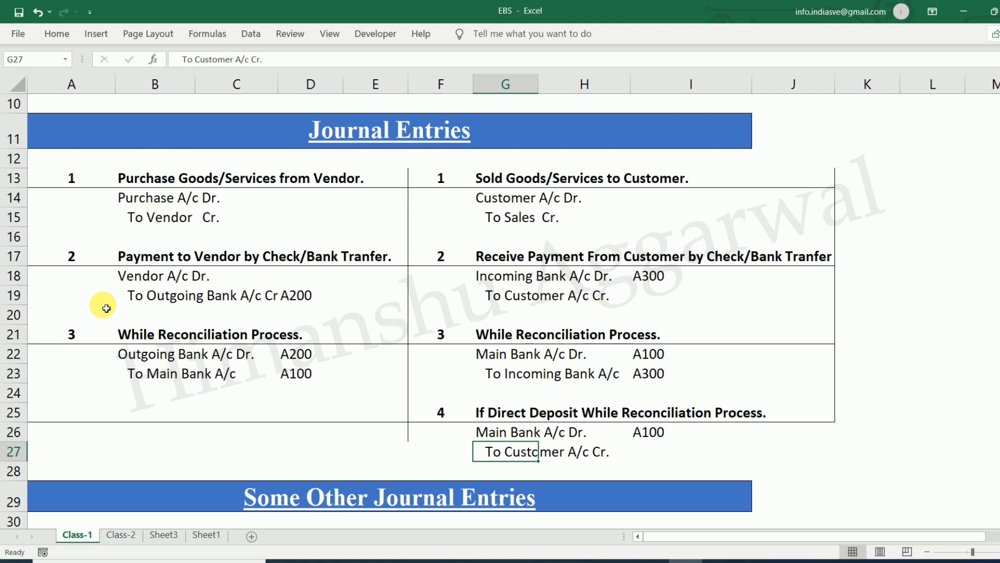
left_click(172, 183)
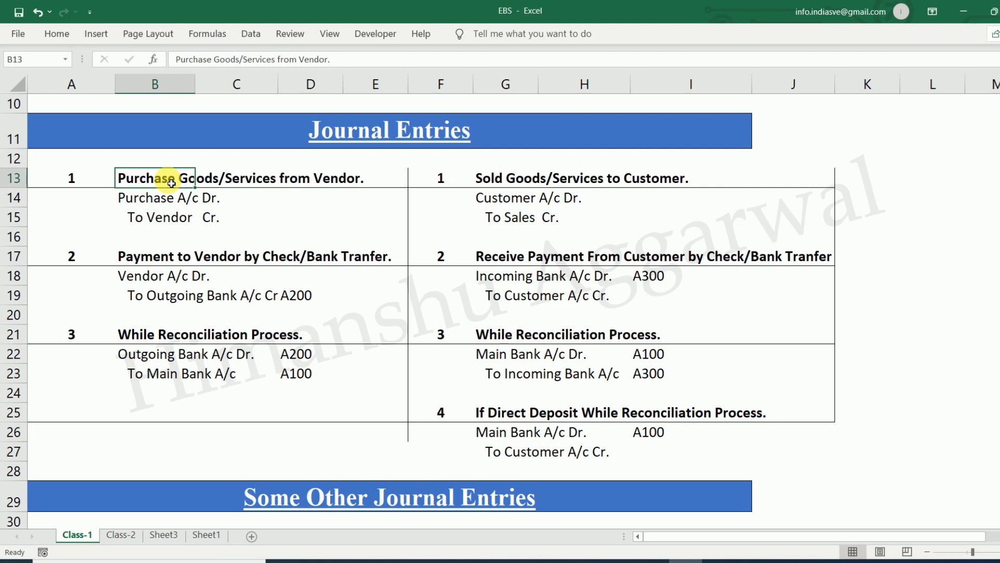
scroll(250, 284, "down", 3)
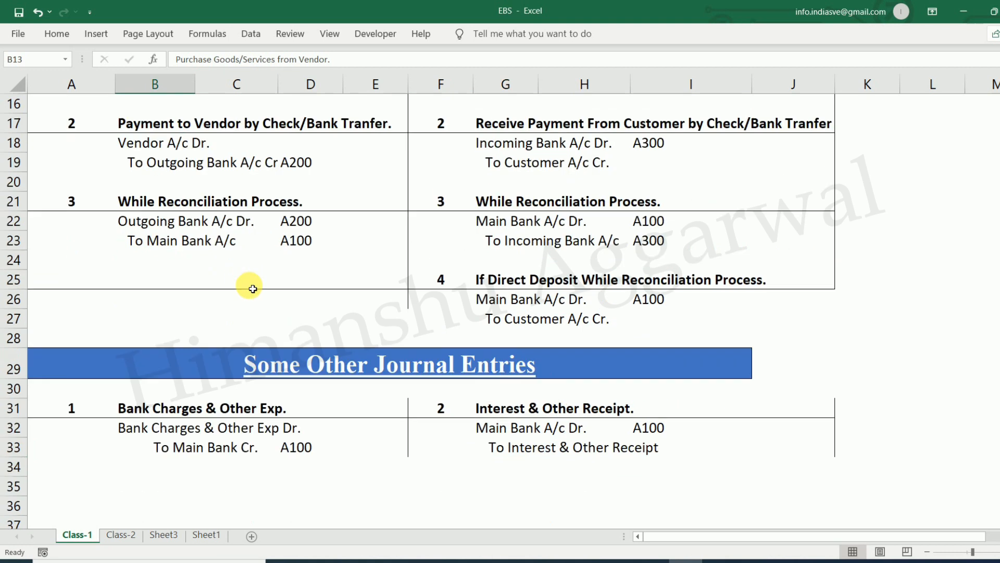
left_click(333, 320)
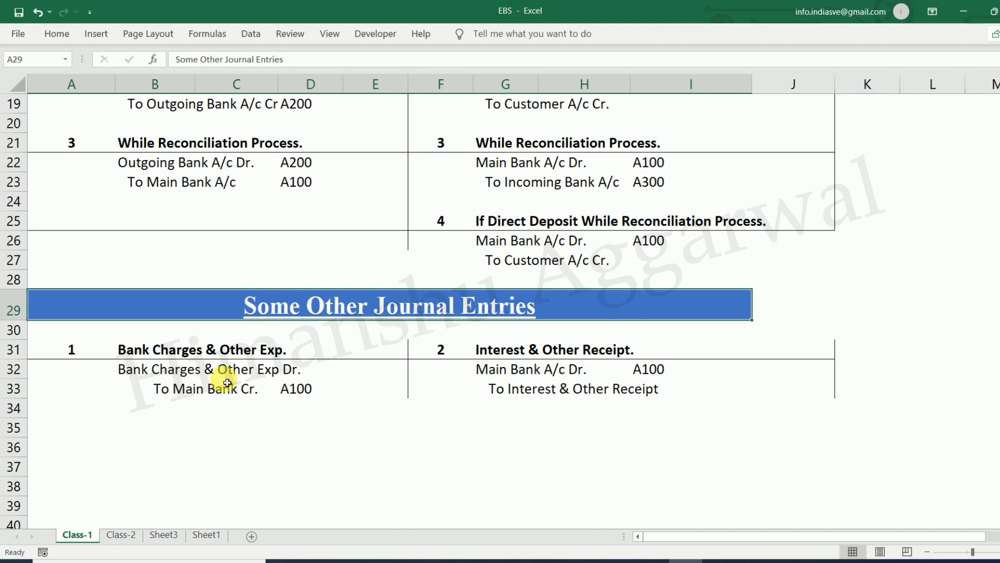
left_click(201, 395)
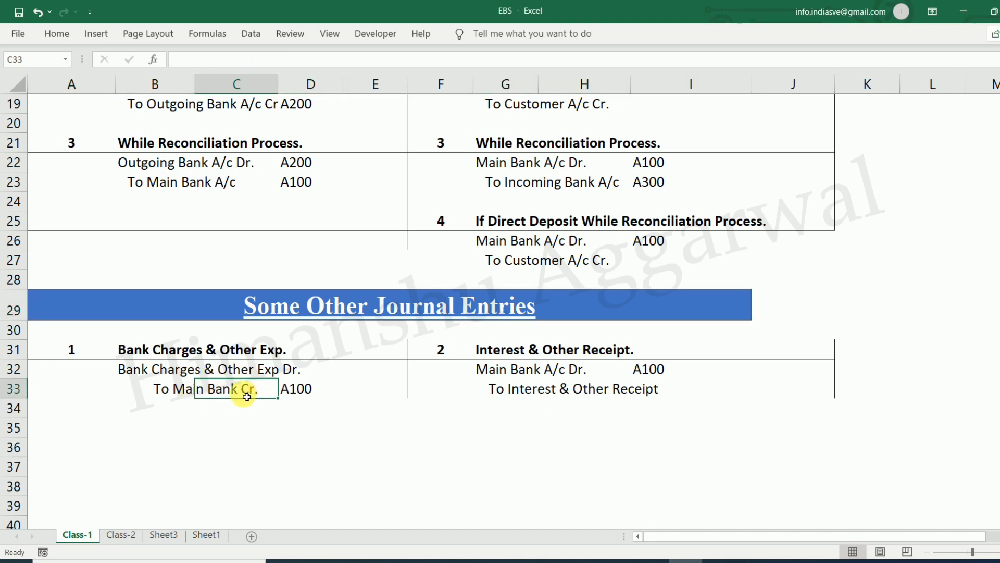
left_click(156, 389)
left_click(199, 420)
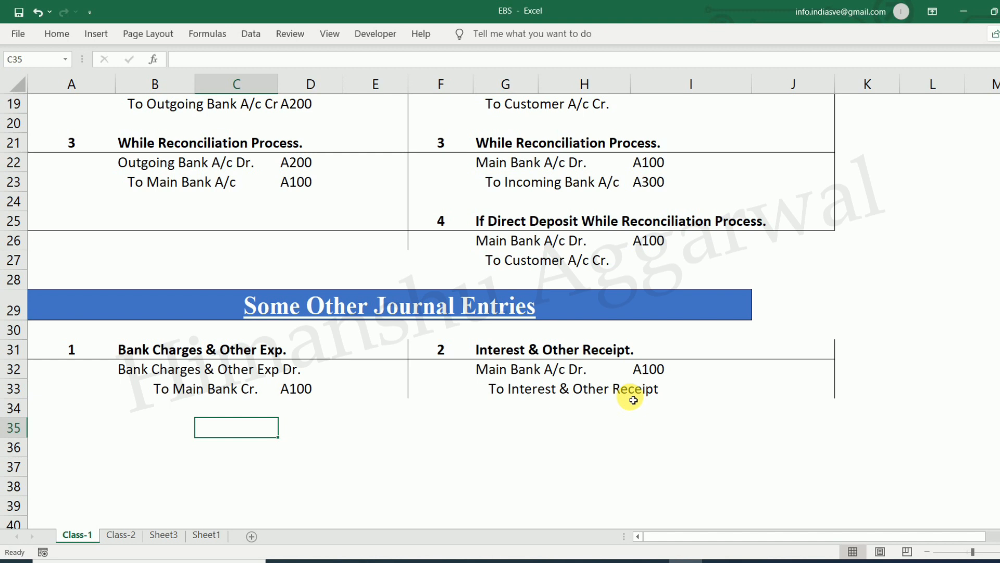
scroll(641, 351, "up", 3)
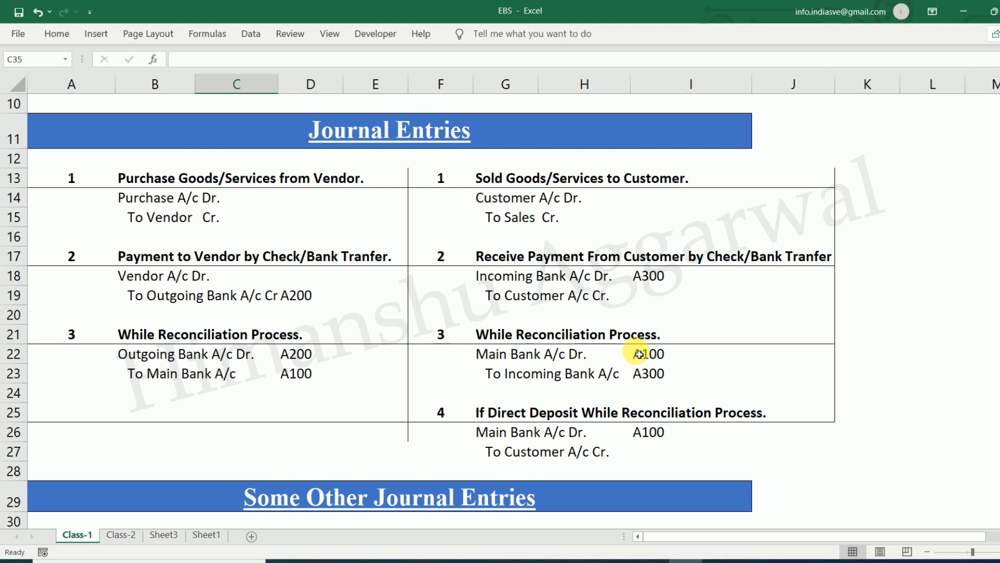
- Open Sheet1 and review the Step to Configuration list, from creating GL accounts to assigning bank accounts to transaction types
left_click(164, 535)
key("ctrl+Page_Up")
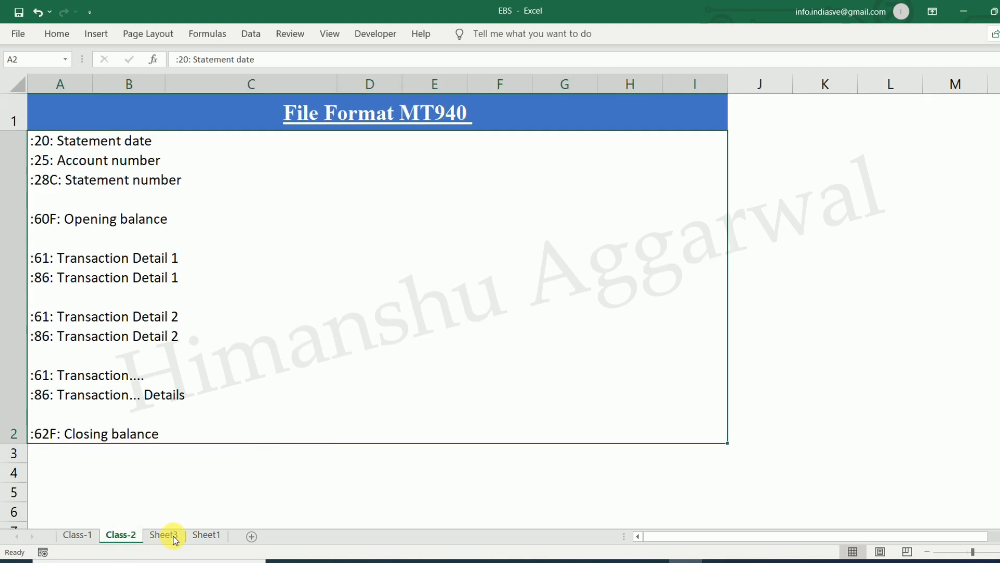
left_click(204, 537)
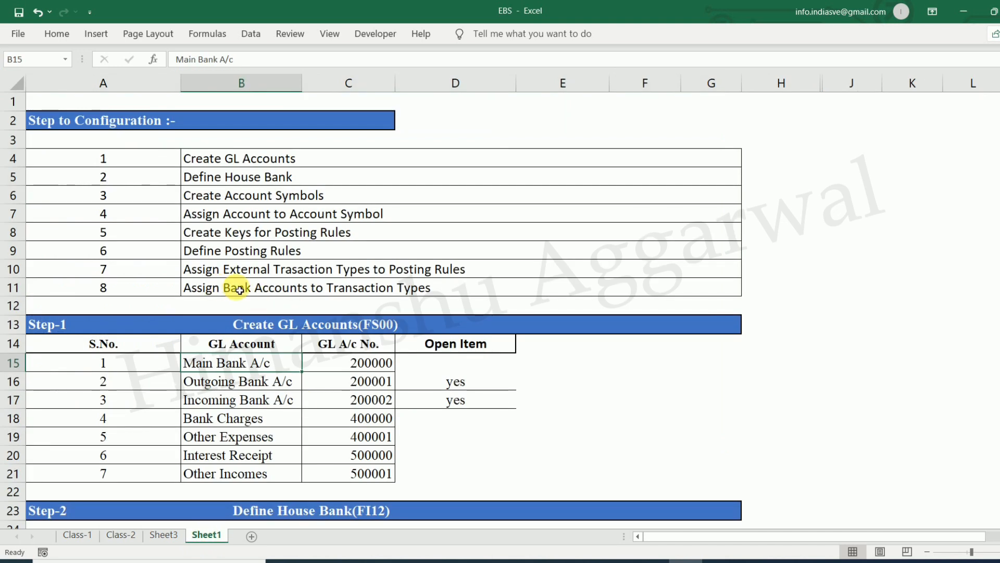
left_click_drag(110, 160, 458, 295)
left_click(442, 266)
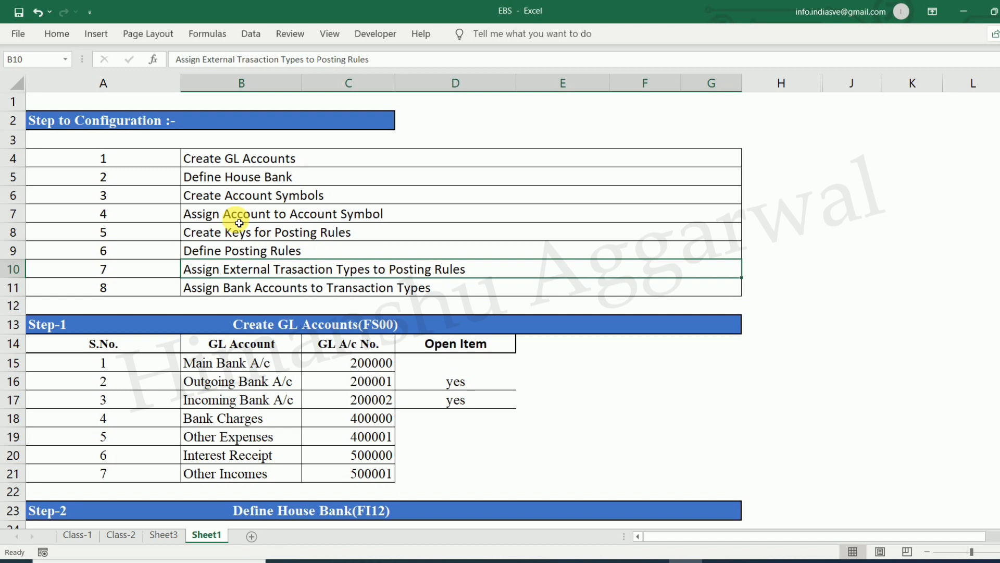
left_click(233, 163)
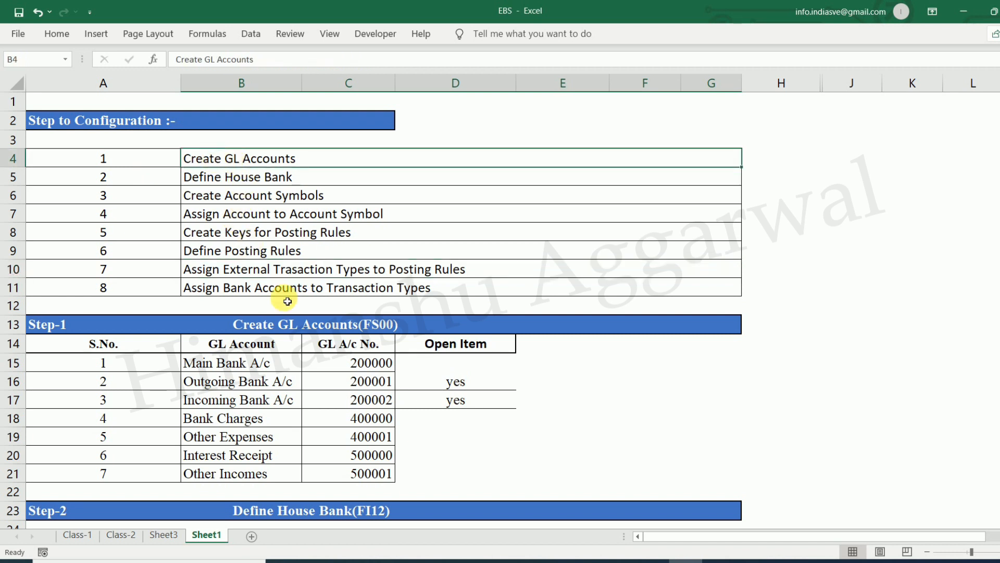
- Examine the Step-1 Create GL Accounts (FS00) table, focusing on the Main Bank A/c entry and its GL account number
left_click(273, 394)
left_click(77, 325)
left_click(112, 368)
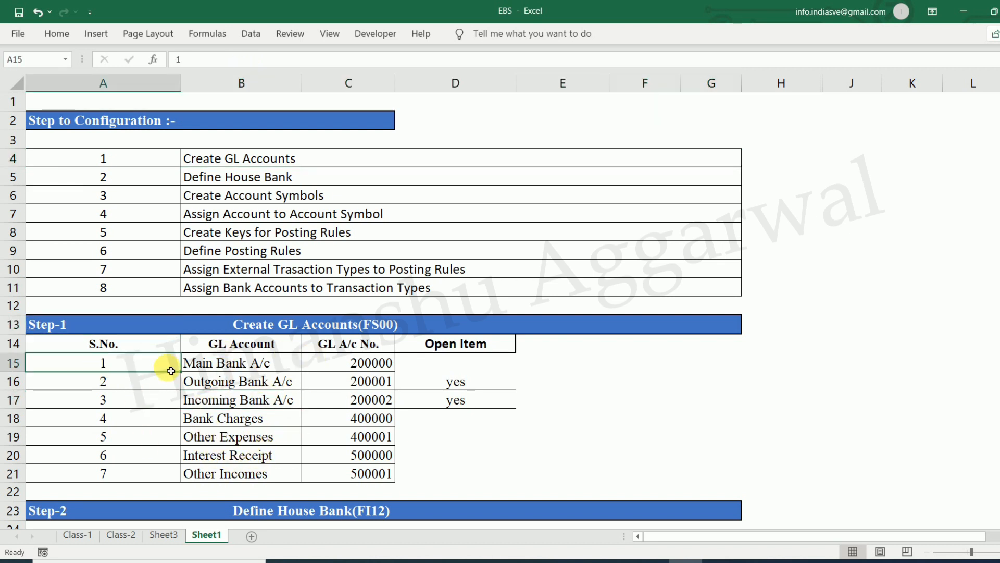
left_click(243, 364)
left_click(326, 372)
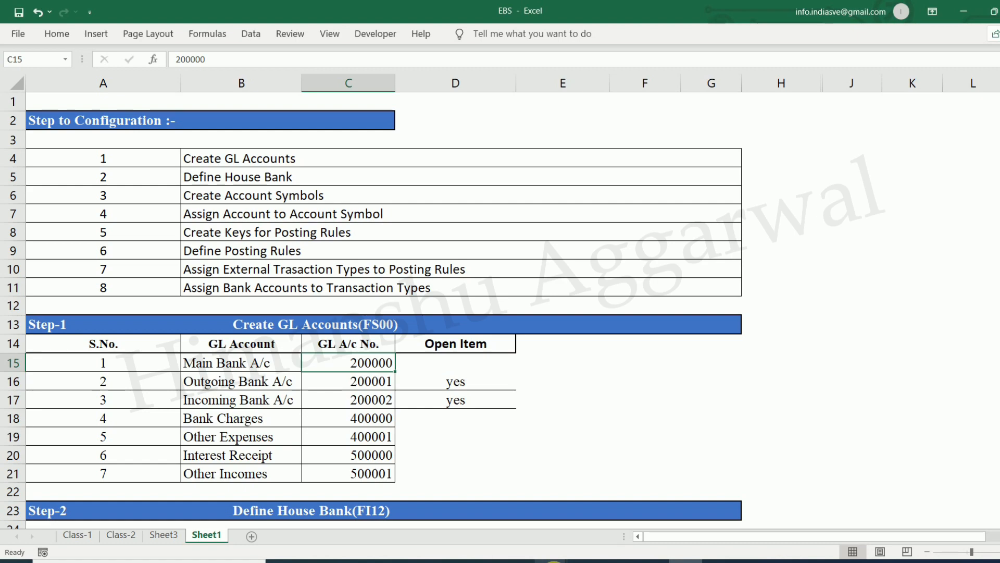
- Switch to SAP and open transaction FS00 for central G/L account maintenance
left_click(586, 526)
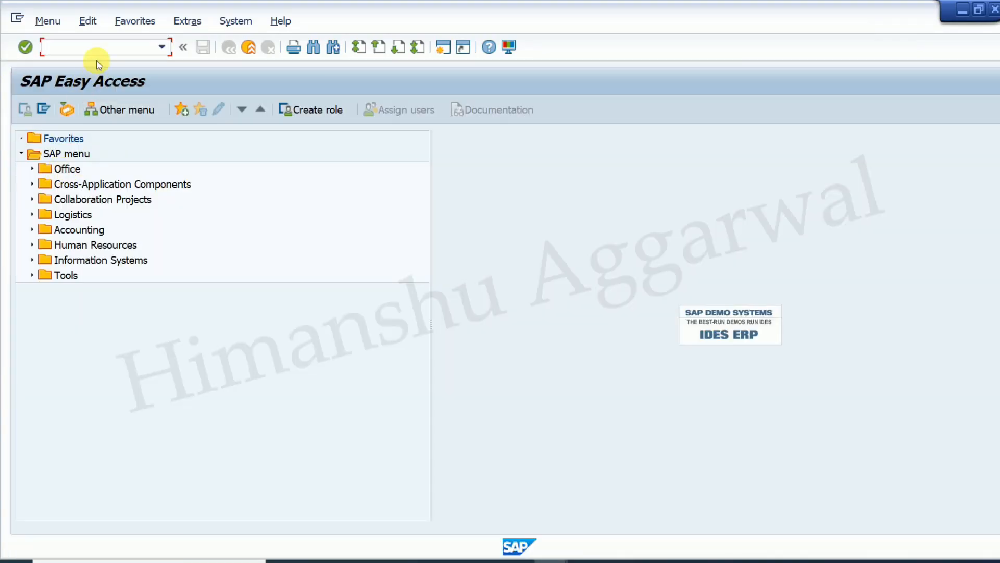
type("fs")
key("BackSpace")
key("BackSpace")
type("fs00")
key("Return")
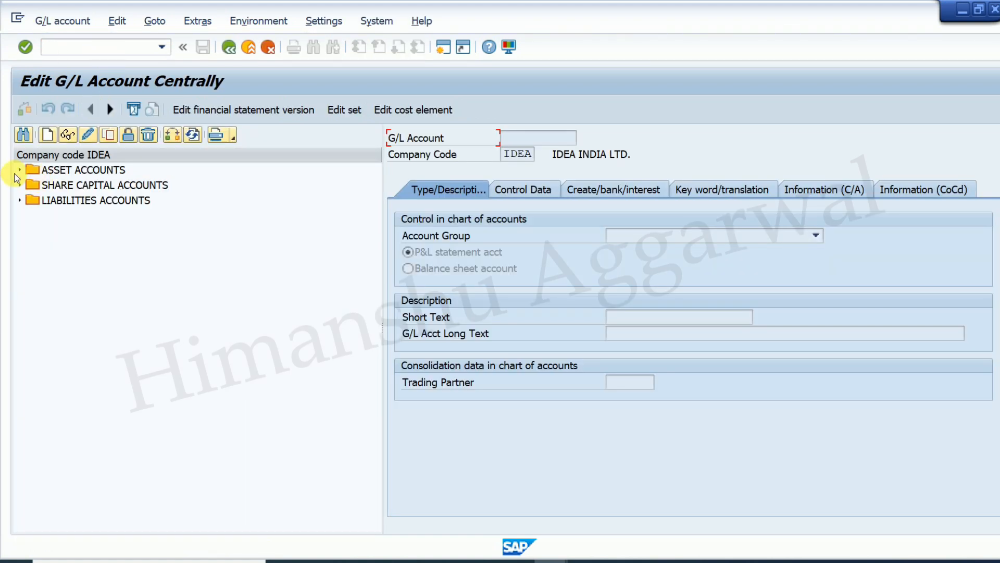
- Expand the asset, share capital and liabilities account groups to view the existing G/L accounts of company code IDEA
left_click(19, 170)
left_click(20, 215)
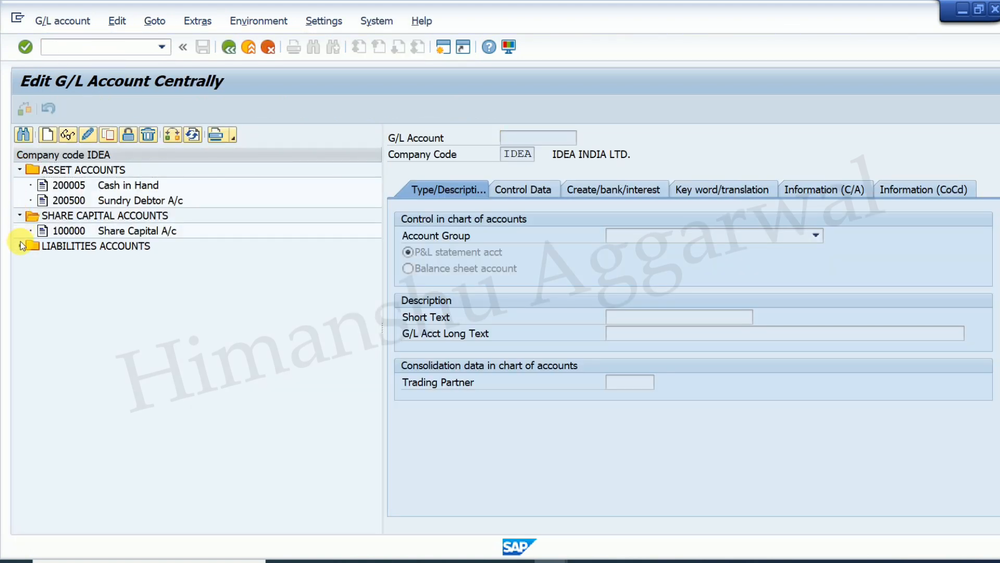
left_click(21, 245)
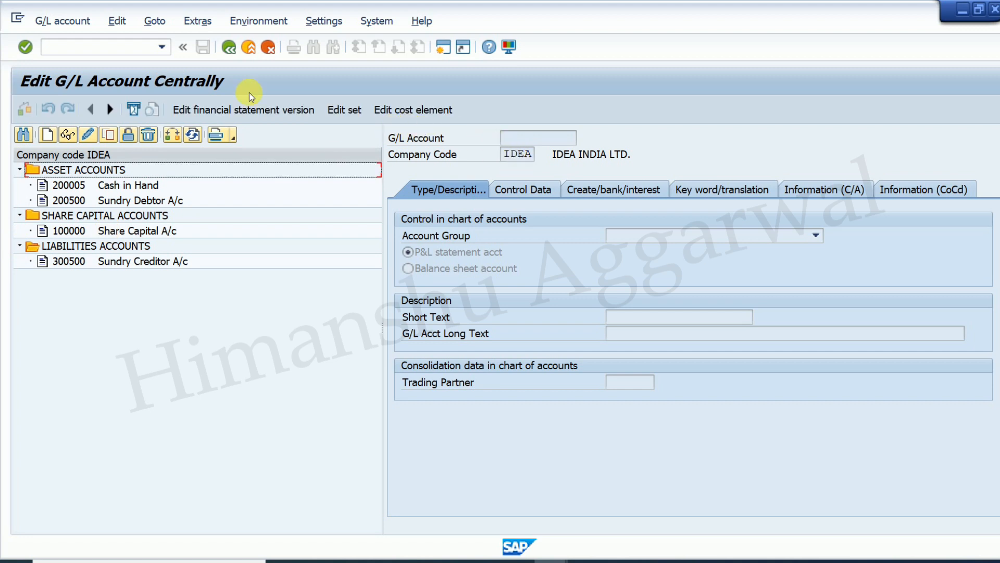
- Start creating G/L account 200000 in company code IDEA
left_click(49, 136)
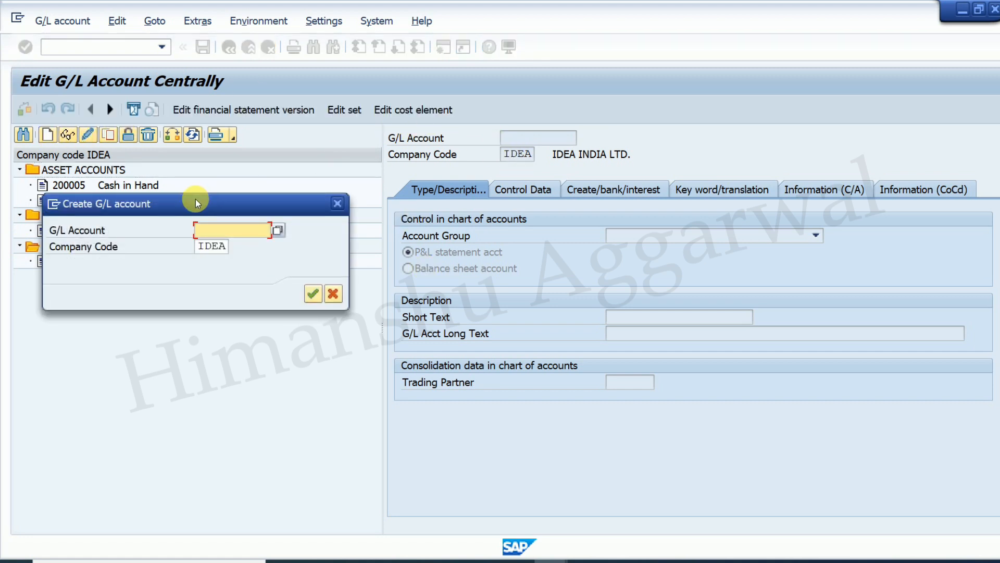
type("200")
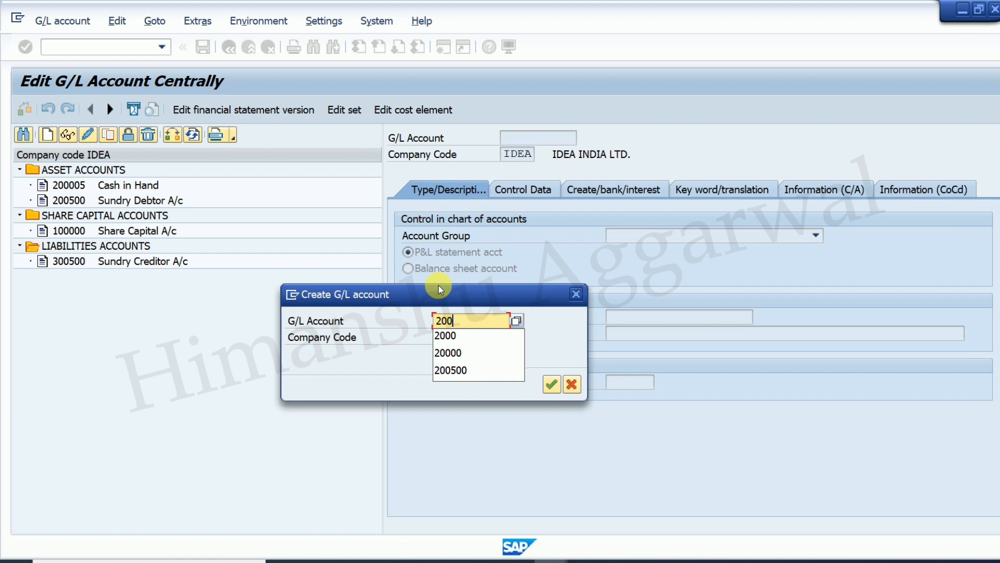
type("000")
key("Return")
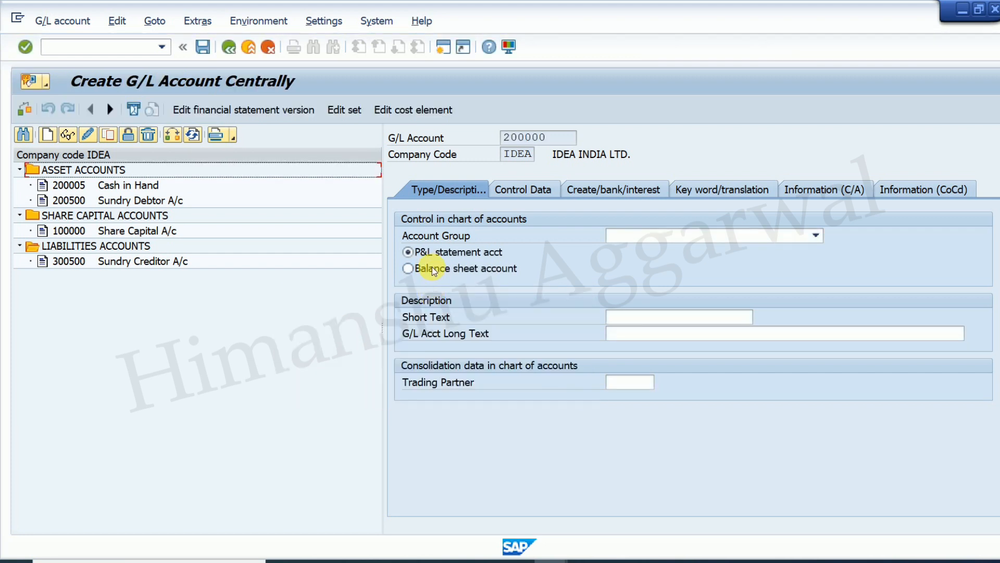
- Classify the new account as a balance sheet account in account group ASST ASSET ACCOUNTS
left_click(408, 268)
left_click(750, 236)
left_click(645, 249)
- Set the short text to "ICICI Main Bank A/c" and the G/L account long text to "ICICI Main Bank Accounts"
left_click(653, 316)
type("Id")
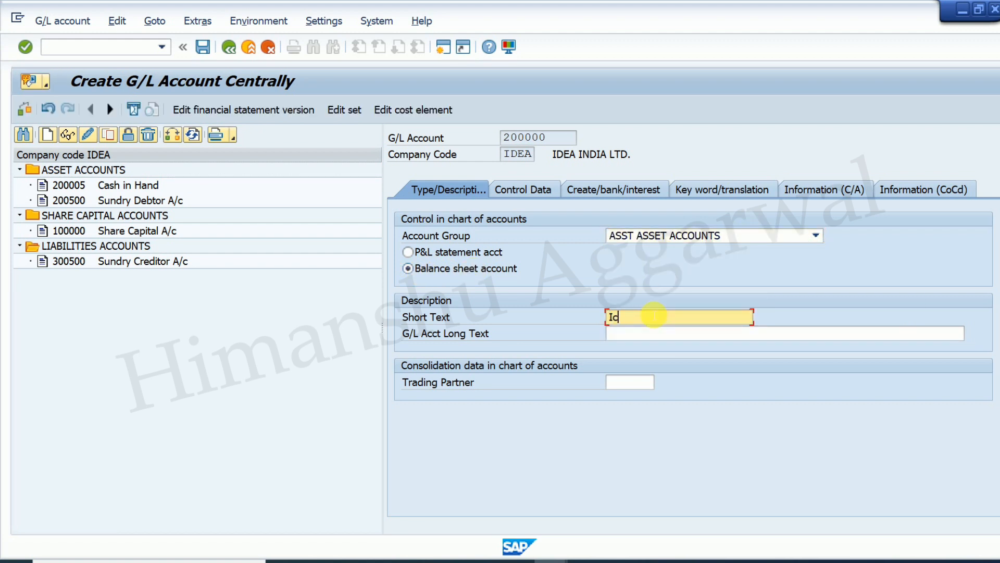
key("BackSpace")
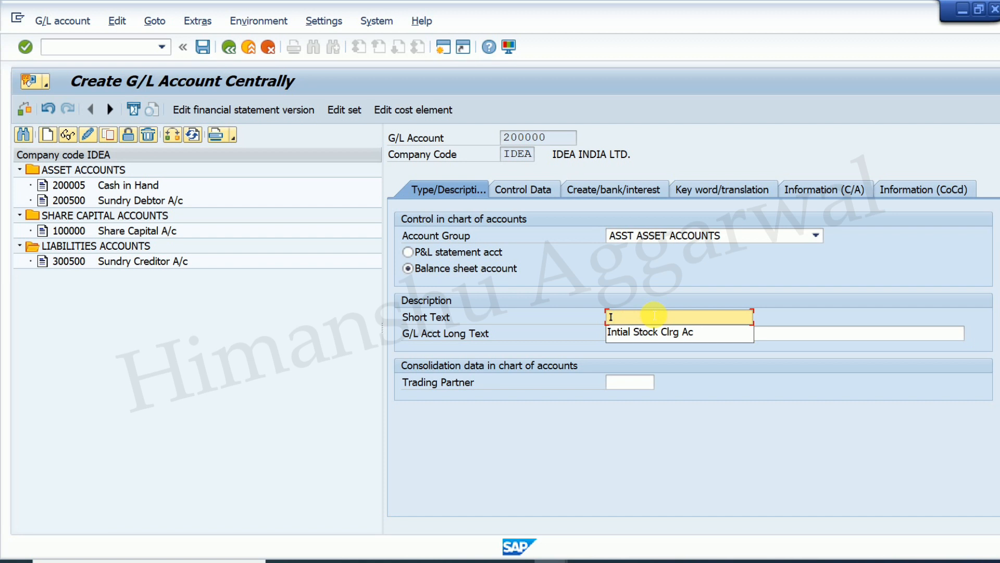
type("CICI Main Bank A/c")
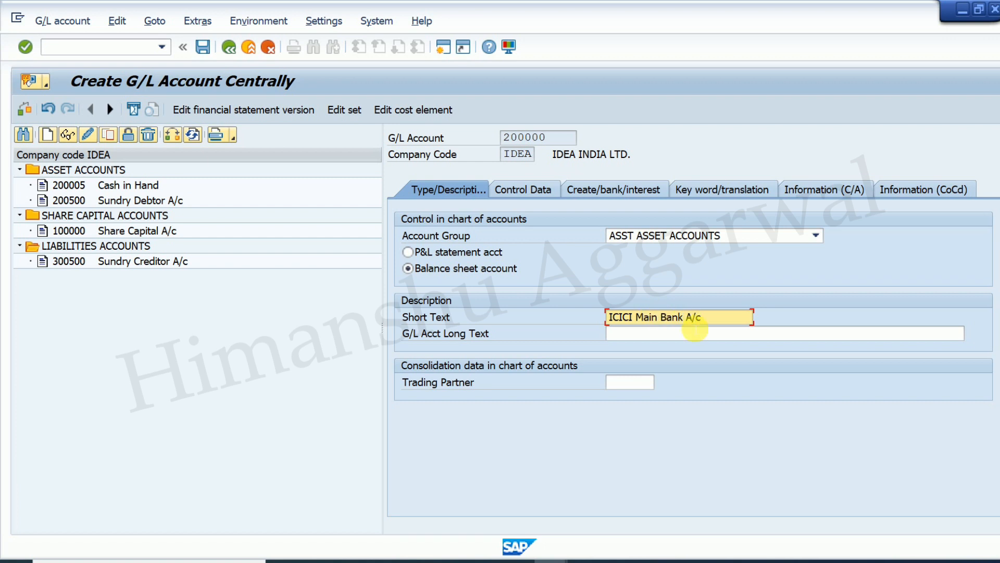
left_click_drag(709, 320, 548, 312)
key("ctrl+c")
left_click(620, 338)
key("ctrl+v")
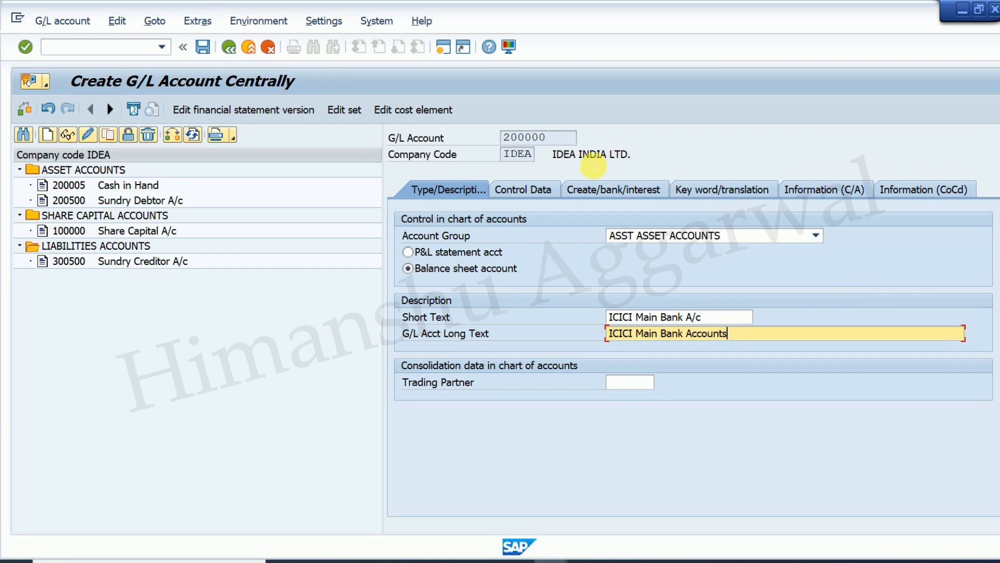
- Enable line item display and set the sort key to 001 in the account's control data
left_click(542, 191)
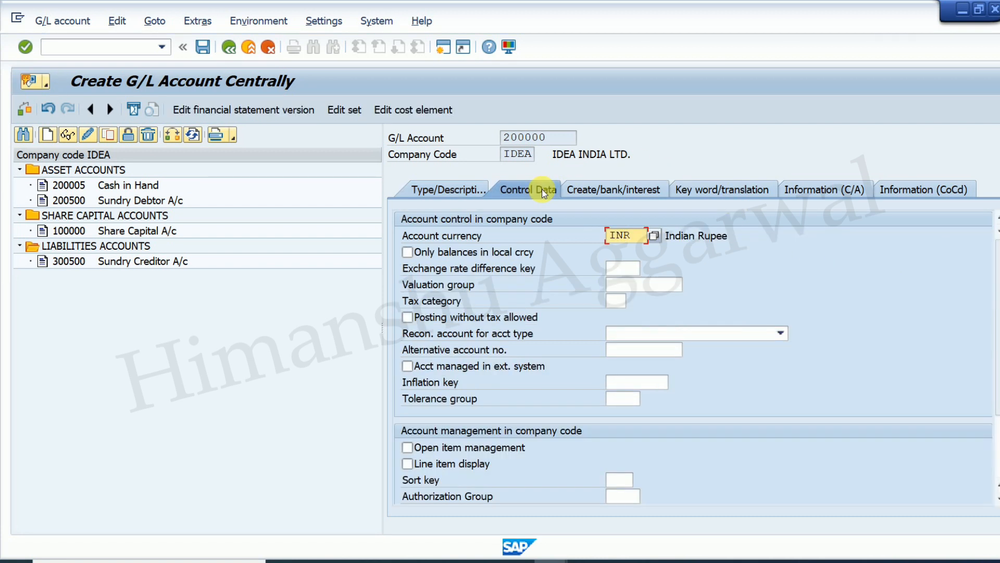
left_click(408, 469)
left_click(619, 479)
type("001")
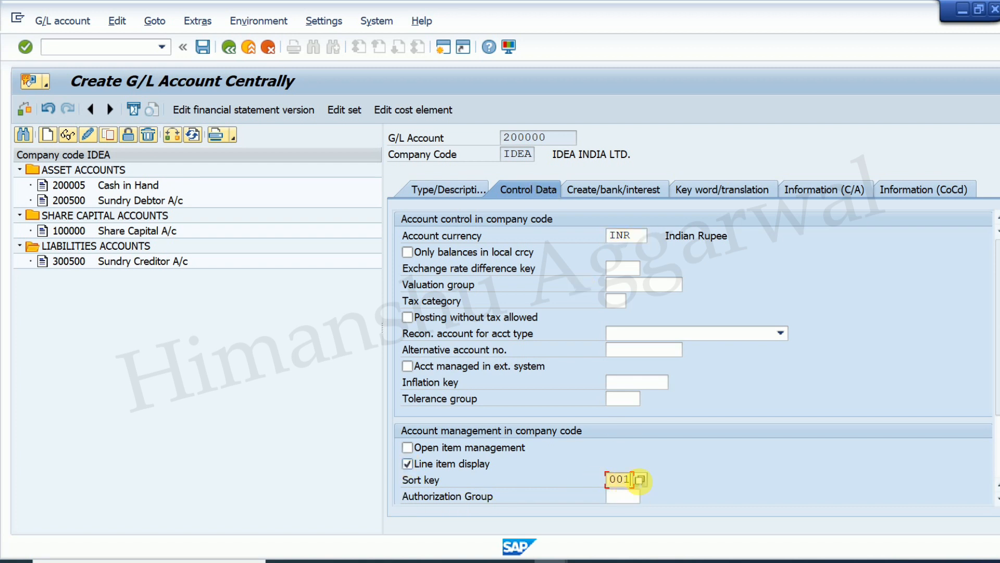
- Assign field status group G005 for bank accounts, mark the account as relevant to cash flow, and save it
left_click(625, 190)
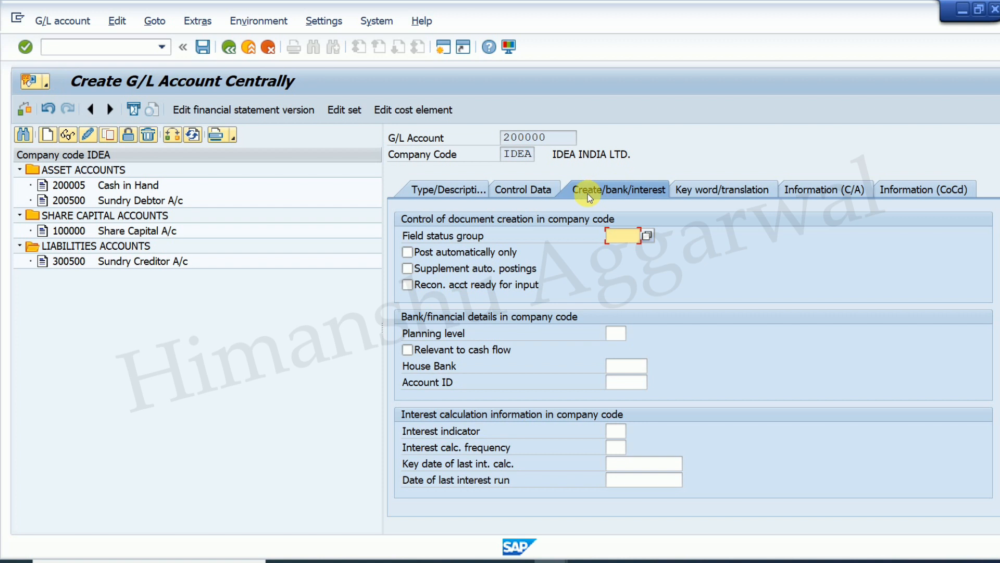
left_click(636, 236)
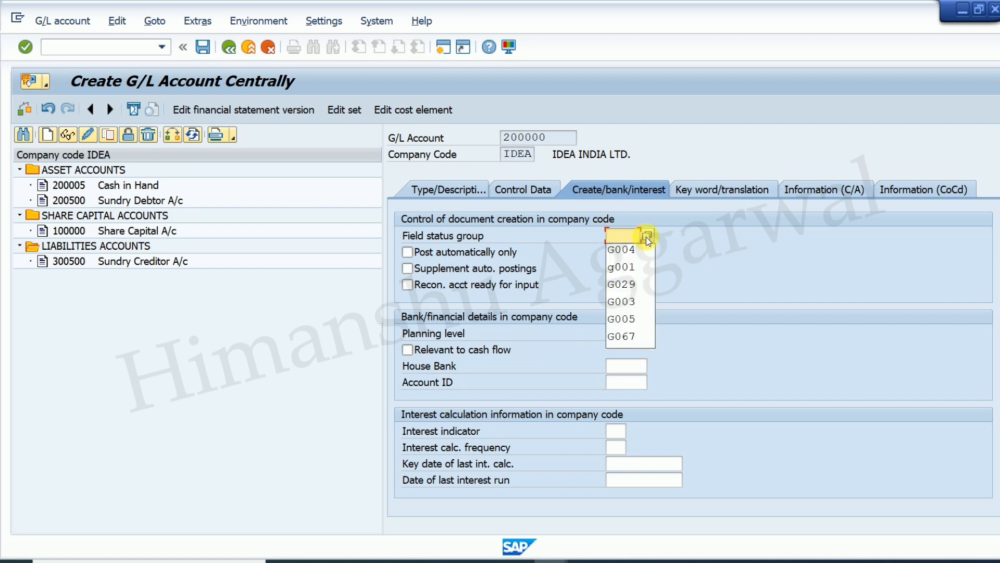
left_click(648, 235)
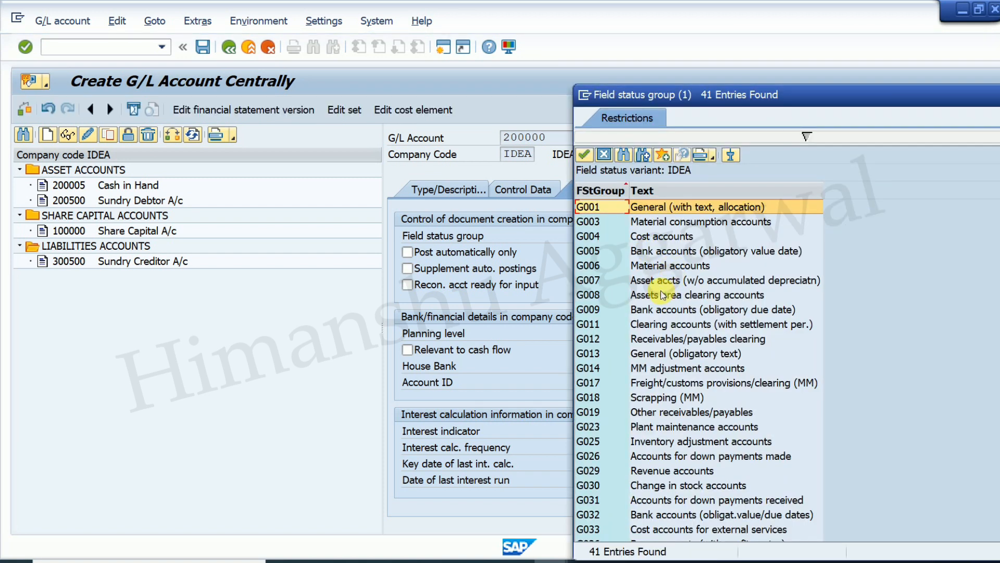
double_click(642, 255)
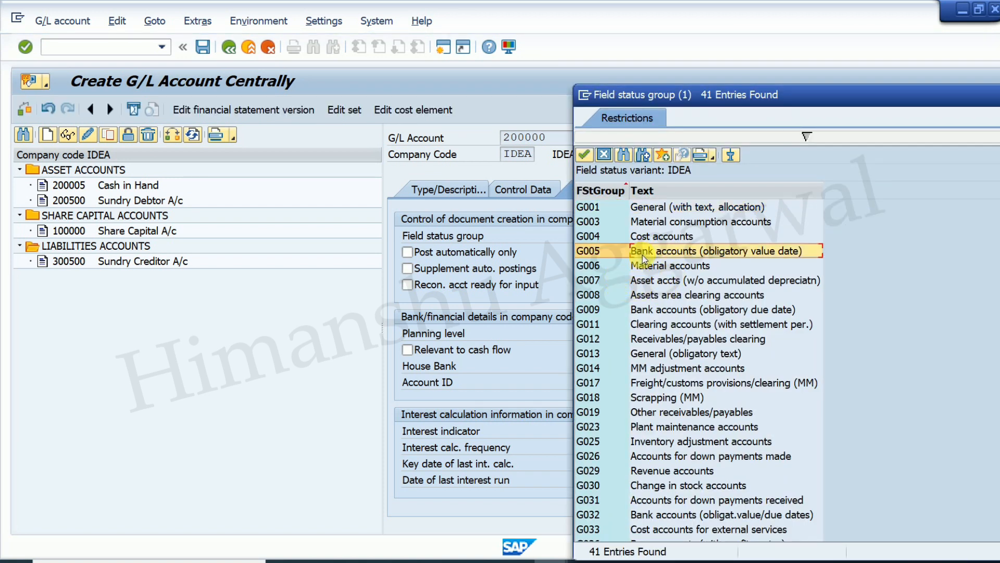
left_click(408, 352)
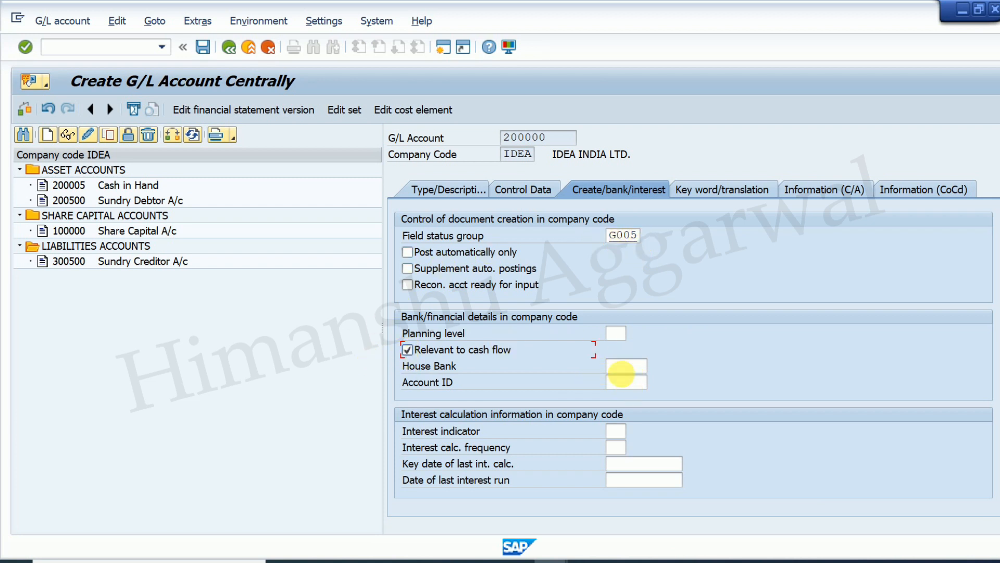
left_click(204, 47)
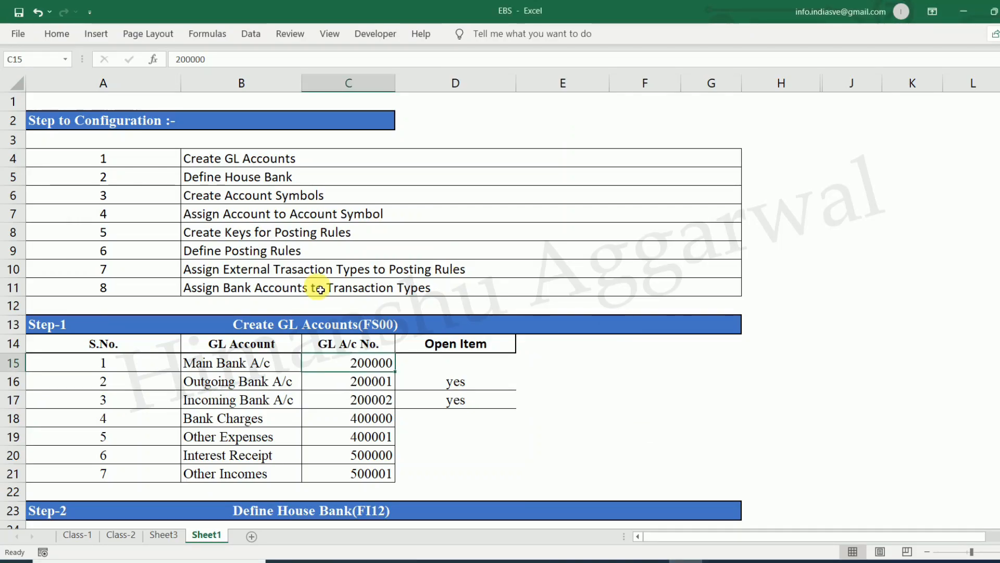
- Switch back to the EBS workbook and check the outgoing and incoming bank accounts listed after the main bank account
left_click(219, 367)
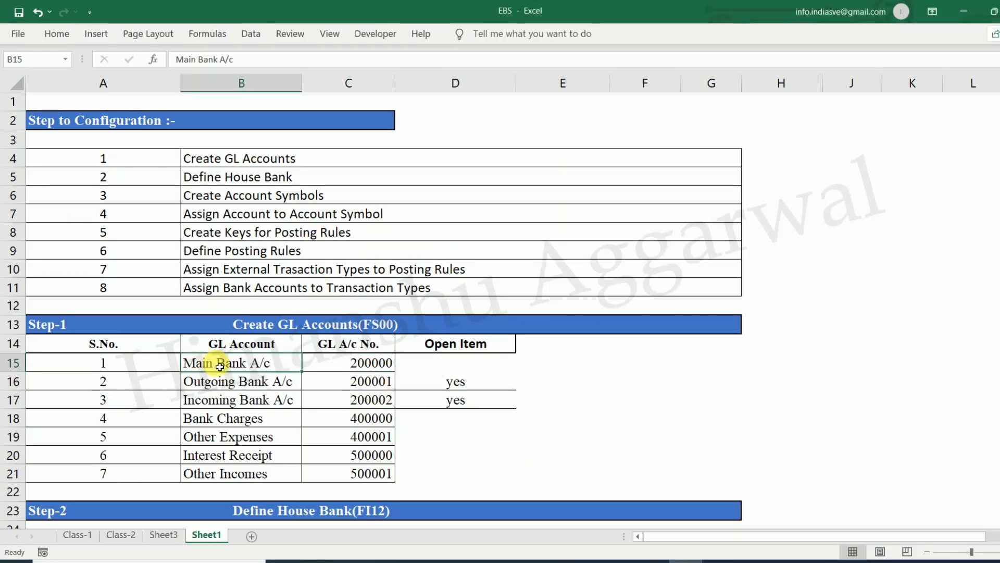
left_click(396, 367)
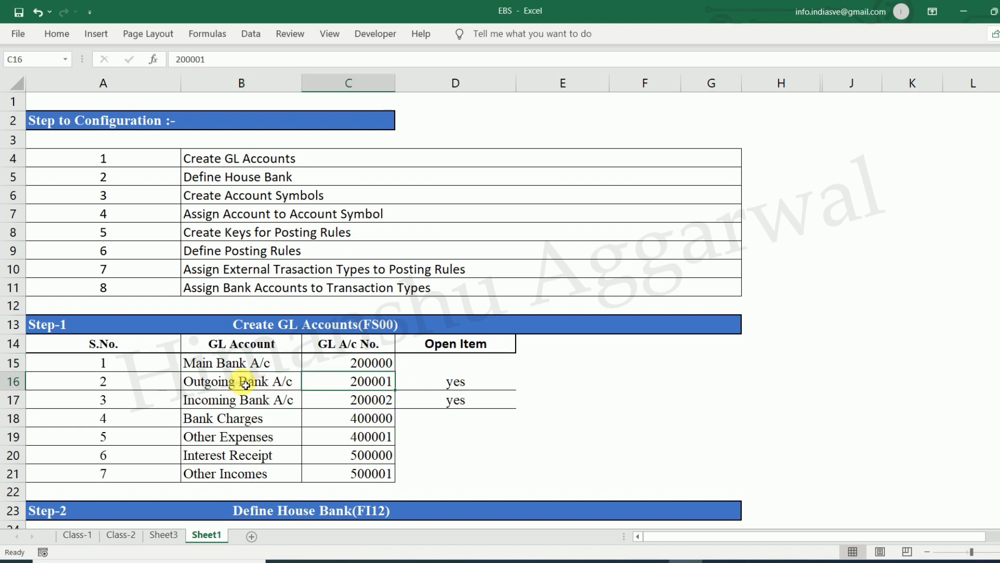
left_click(239, 402)
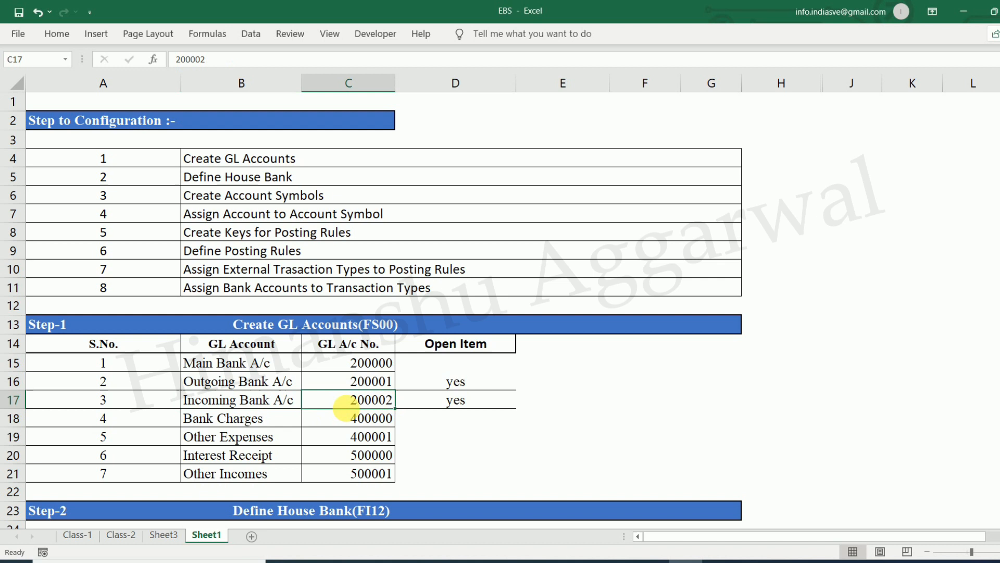
- Examine the names and G/L numbers of the main, outgoing and incoming bank accounts in the workbook
left_click_drag(392, 365, 380, 401)
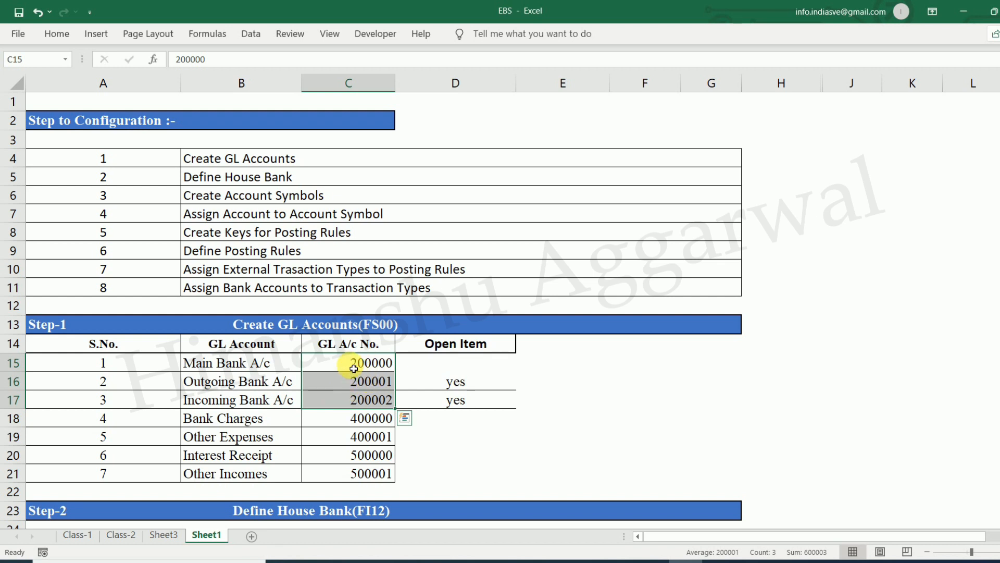
left_click(247, 368)
left_click(253, 383)
left_click(266, 399)
left_click(388, 365)
left_click(392, 381)
left_click(393, 402)
left_click(229, 386)
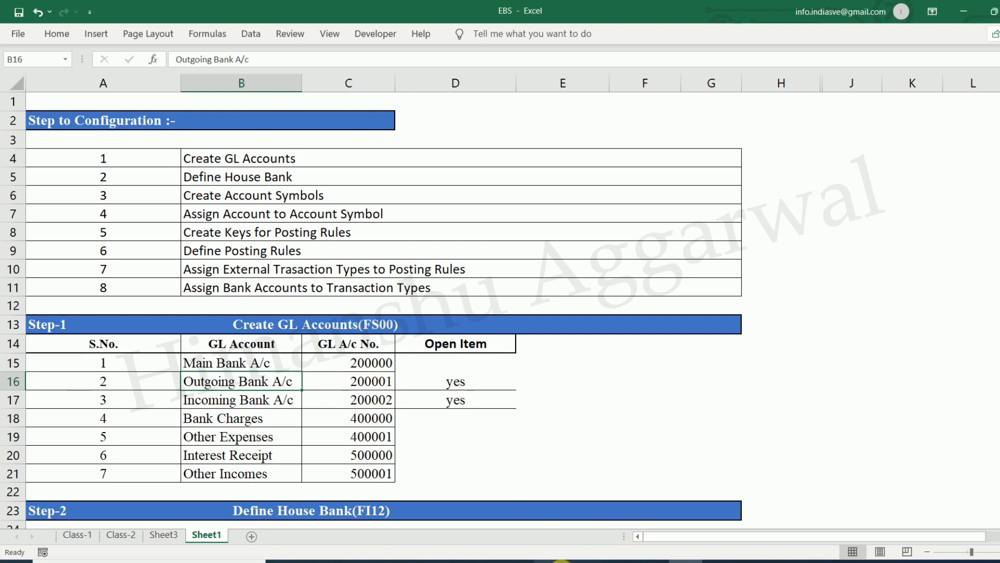
- Switch to SAP and copy the ICICI Main Bank account 200000 to a new G/L account 200001
mouse_move(561, 560)
left_click(605, 508)
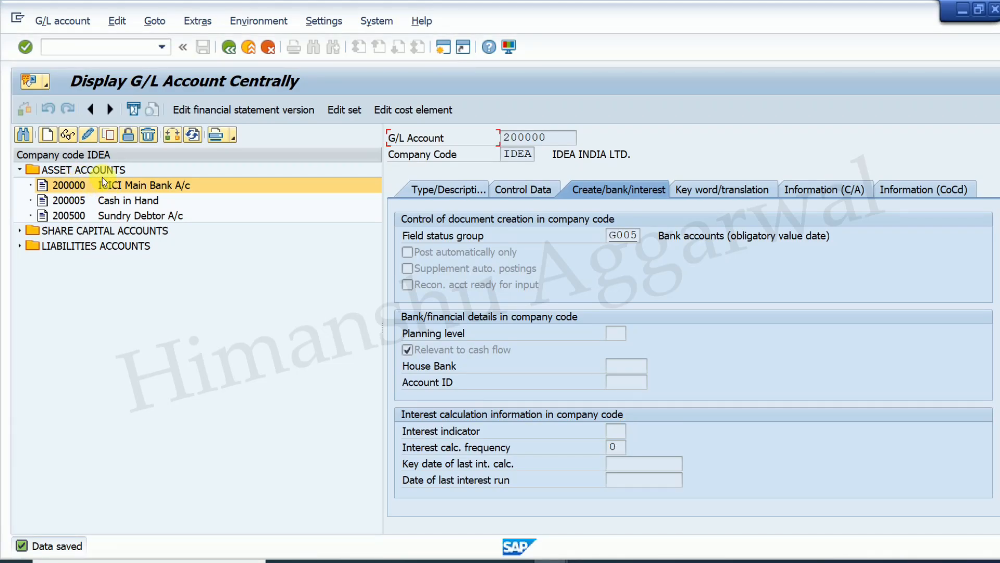
left_click(124, 186)
left_click(109, 135)
left_click_drag(157, 199, 255, 351)
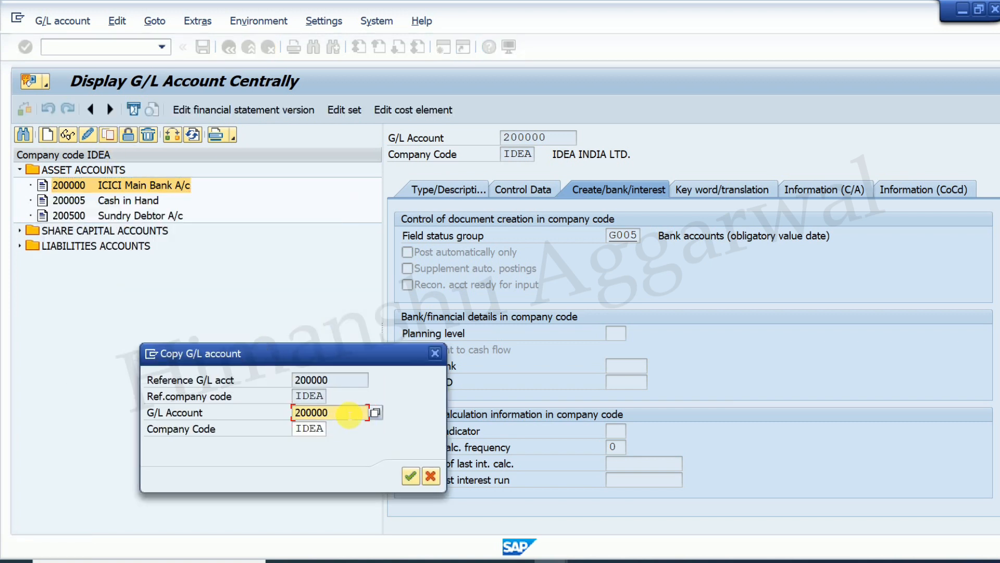
key("BackSpace")
type("1")
key("Return")
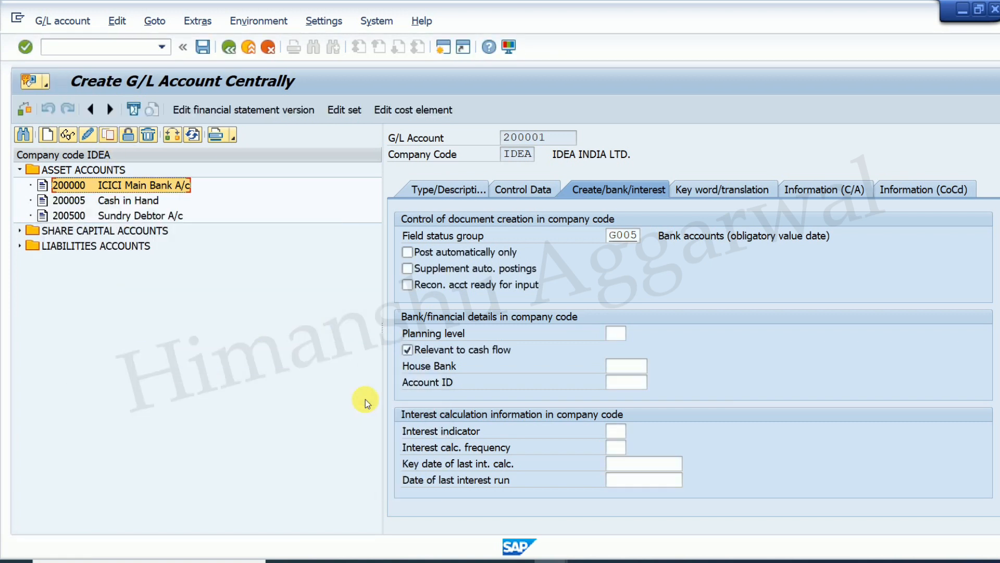
- Set the short text to "ICICI Outgoing A/c" and the G/L account long text to "ICICI Outgoing Accounts"
left_click(469, 190)
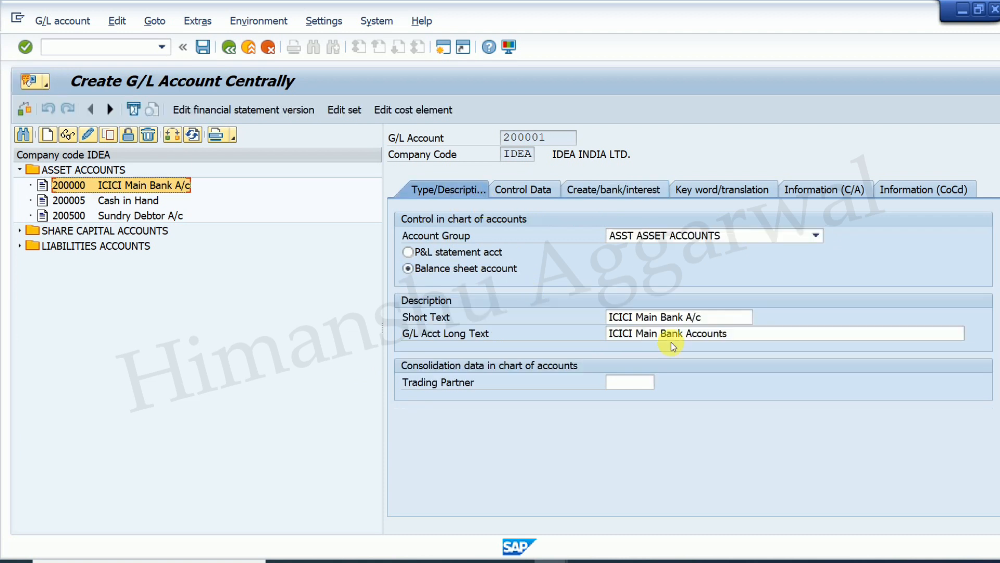
left_click(636, 317)
type("Outgoing")
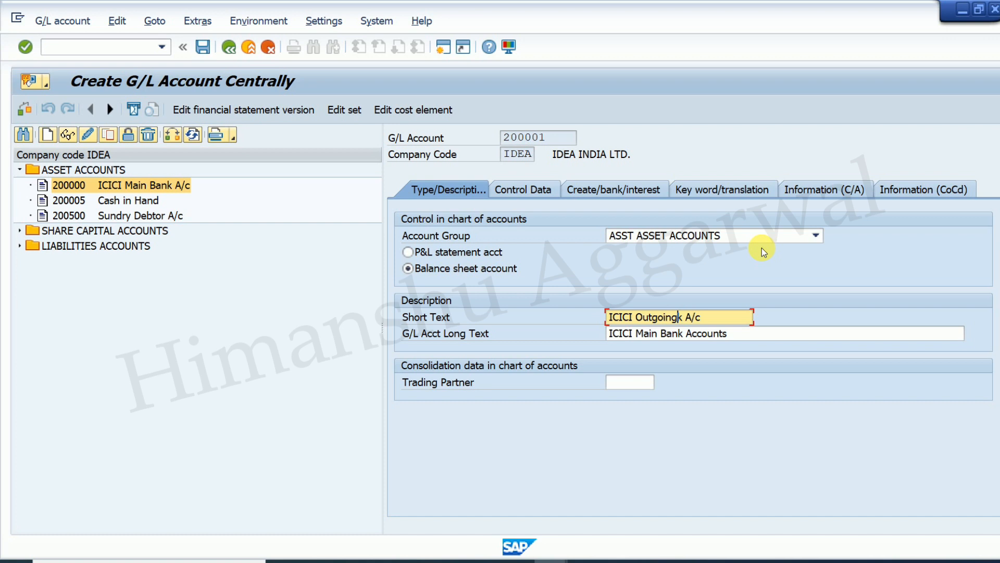
key("Delete")
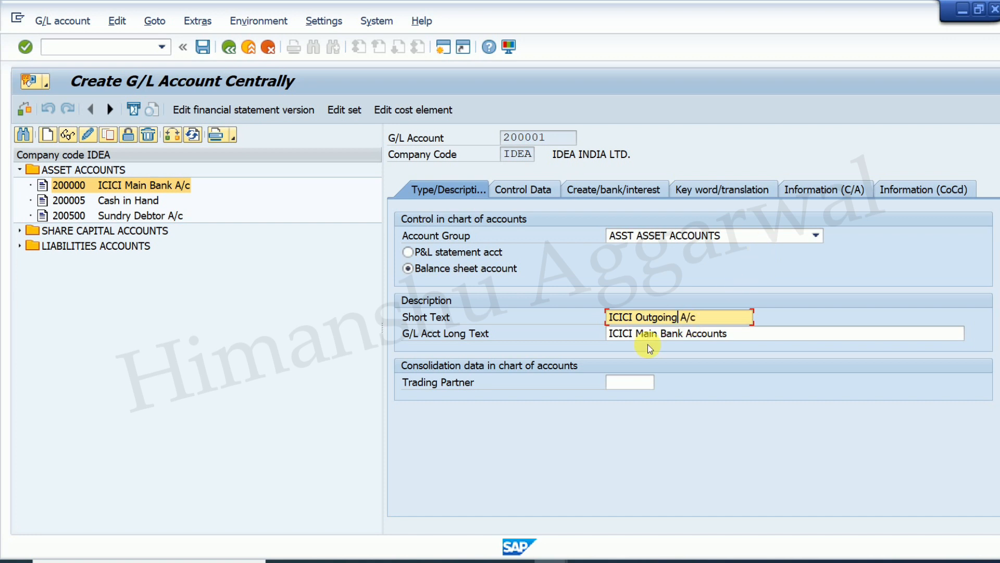
left_click(636, 334)
type("Outgoin")
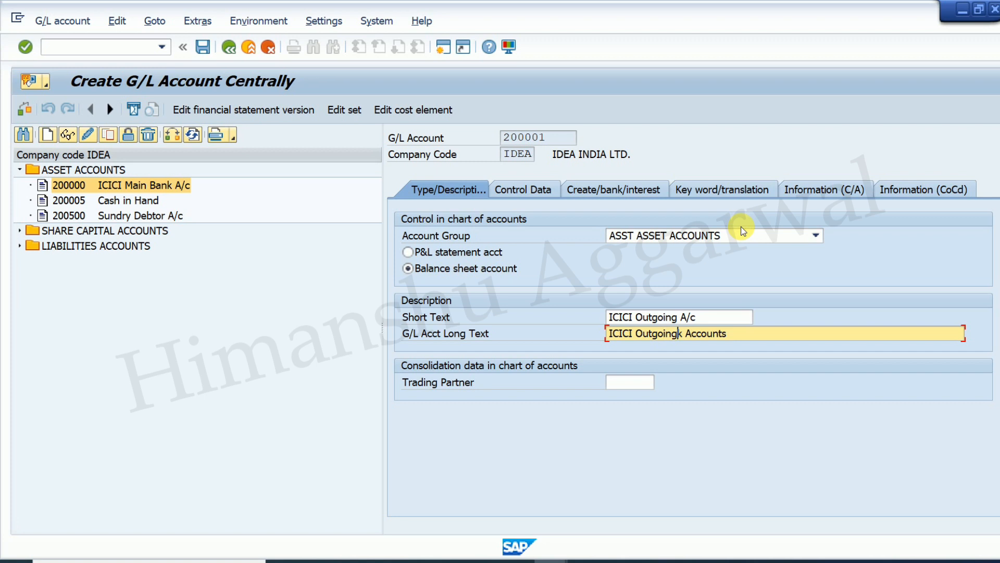
type("g")
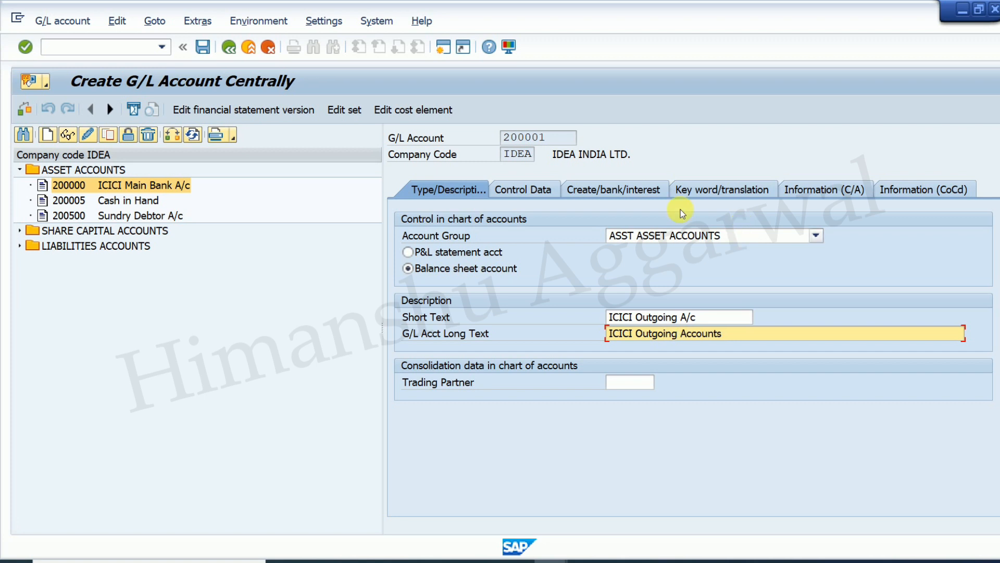
- Check the Open Item column in the EBS workbook, enable open item management for account 200001 in SAP, and save it
left_click(526, 189)
key("alt+Tab")
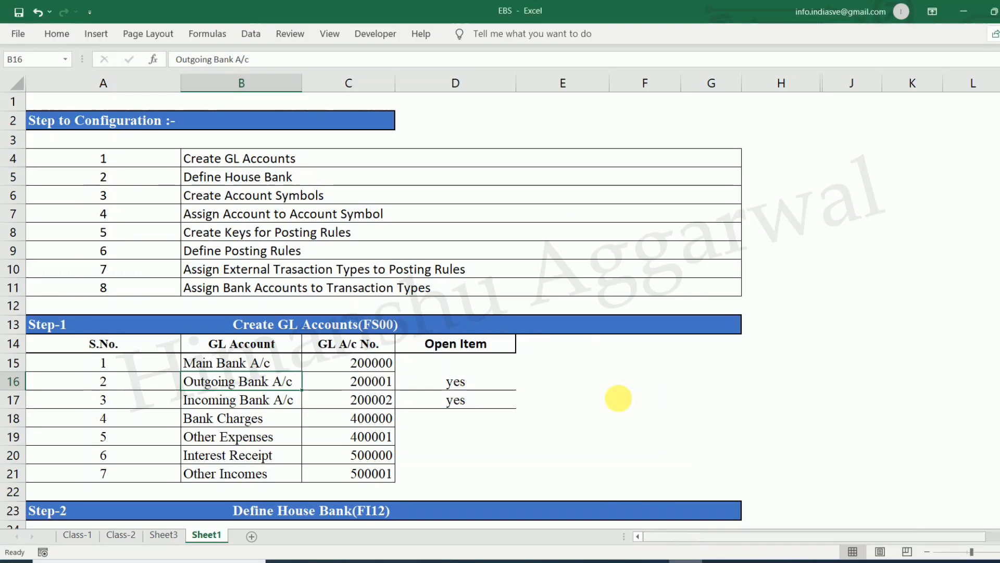
left_click(475, 341)
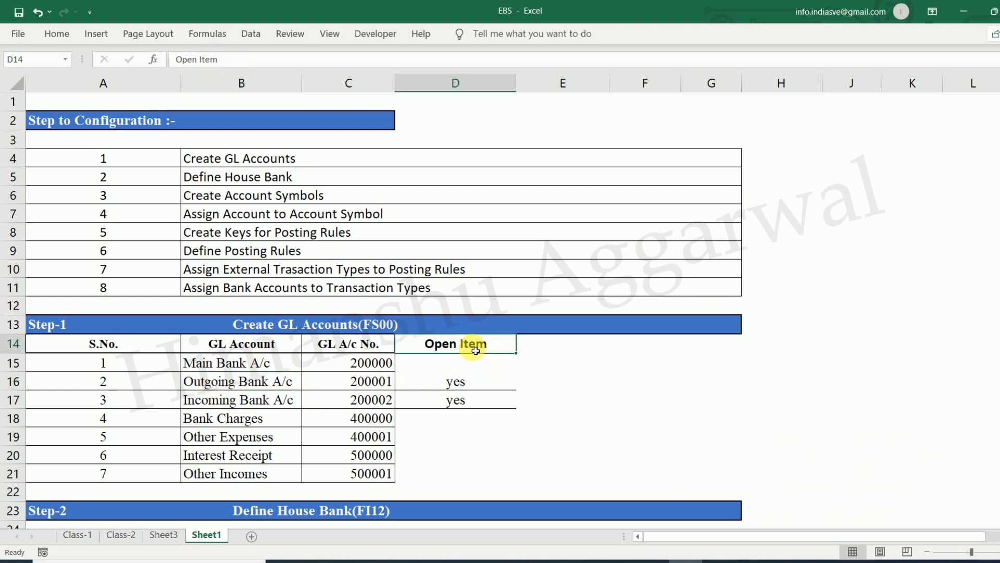
left_click(475, 383)
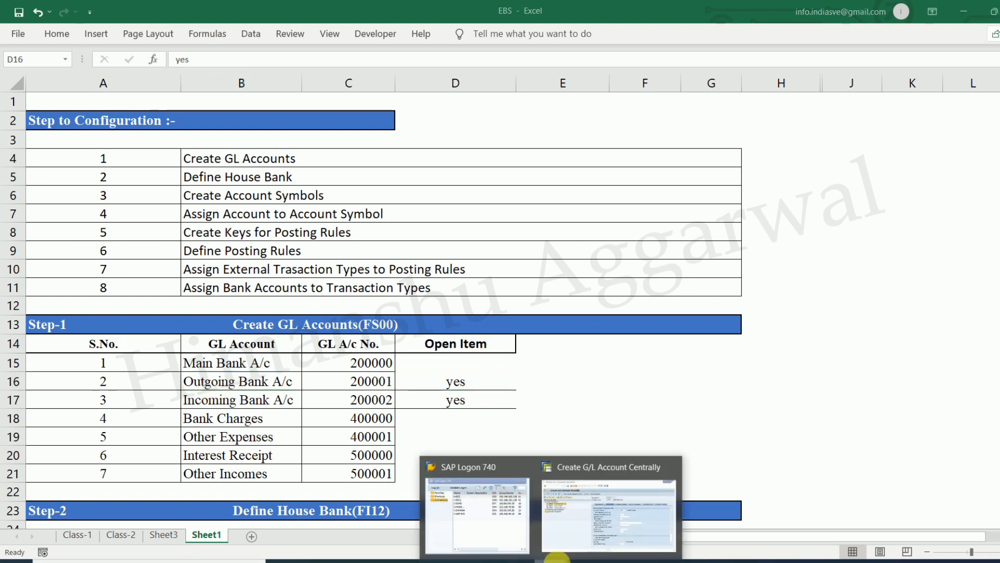
left_click(604, 508)
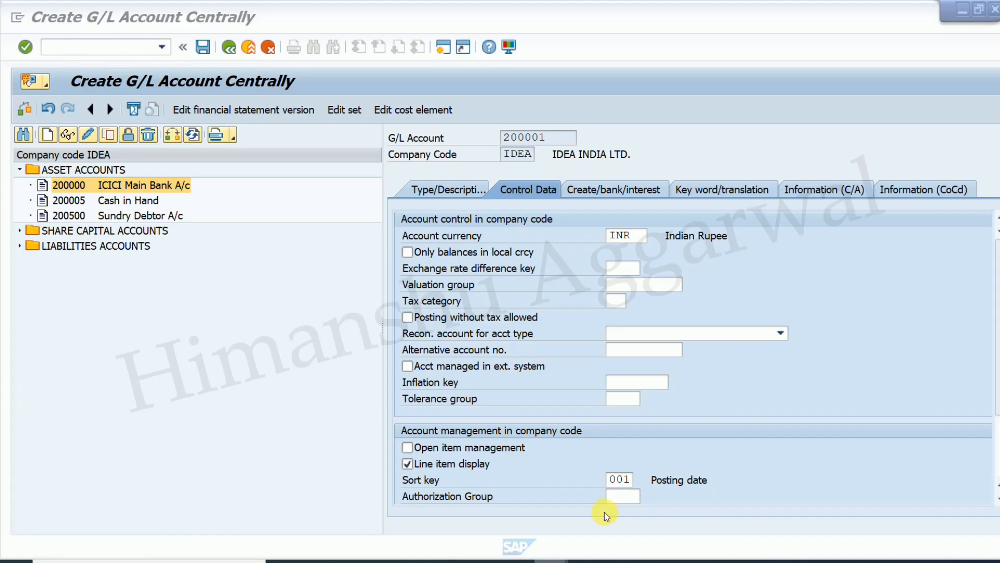
left_click(408, 448)
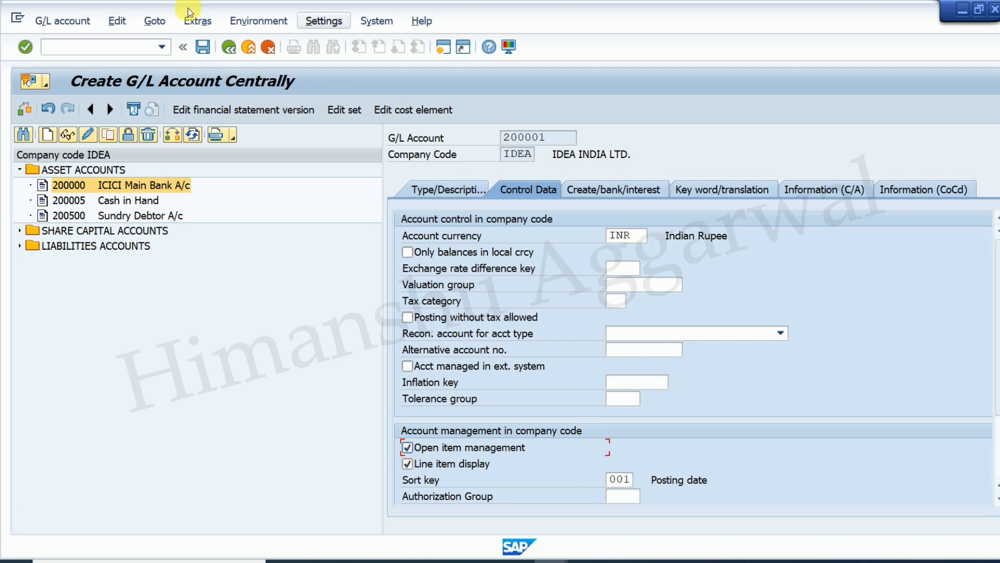
left_click(205, 46)
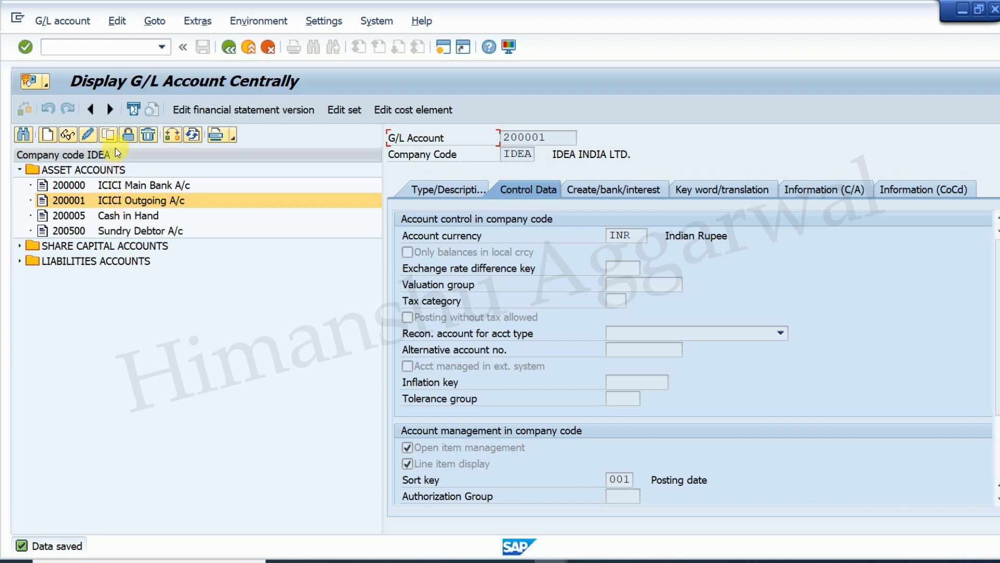
- Copy the ICICI Outgoing account 200001 to a new G/L account 200002
left_click(110, 135)
left_click_drag(200, 203, 385, 352)
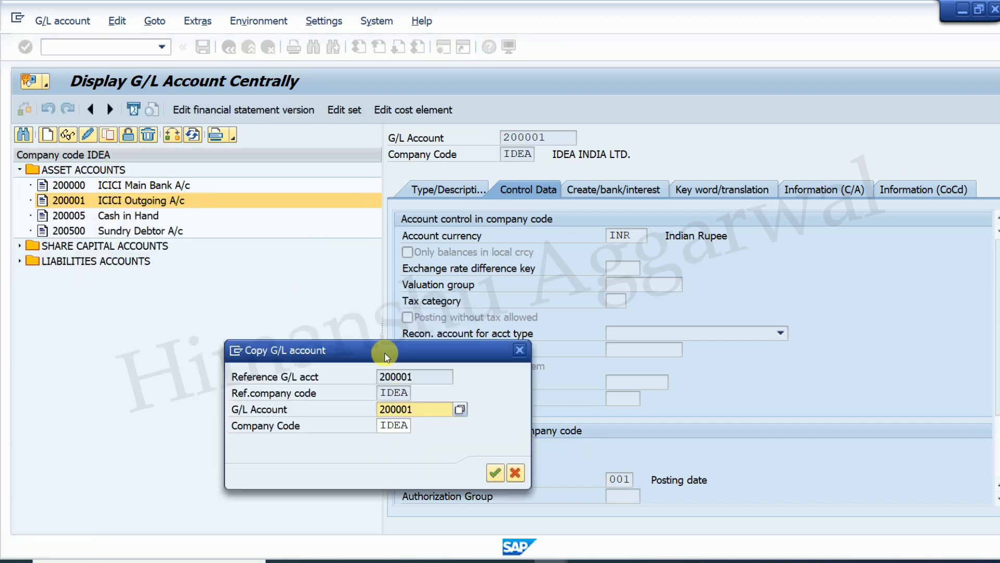
key("BackSpace")
type("2")
key("Return")
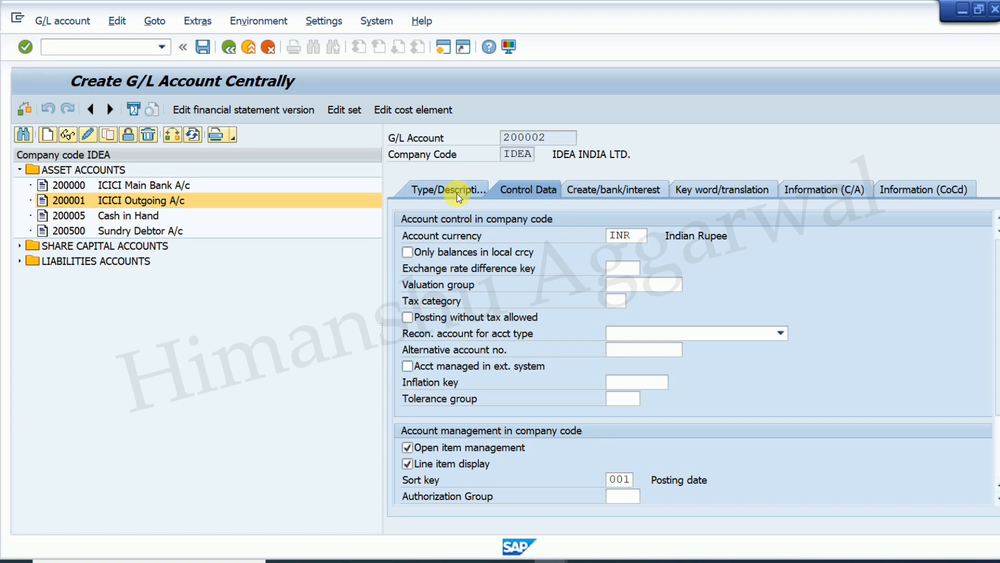
- Change the short text of account 200002 to "ICICI Incoming A/c"
left_click(458, 192)
left_click(637, 317)
key("Delete")
key("Delete")
key("Delete")
key("Delete")
key("Delete")
type("Incoming A/c")
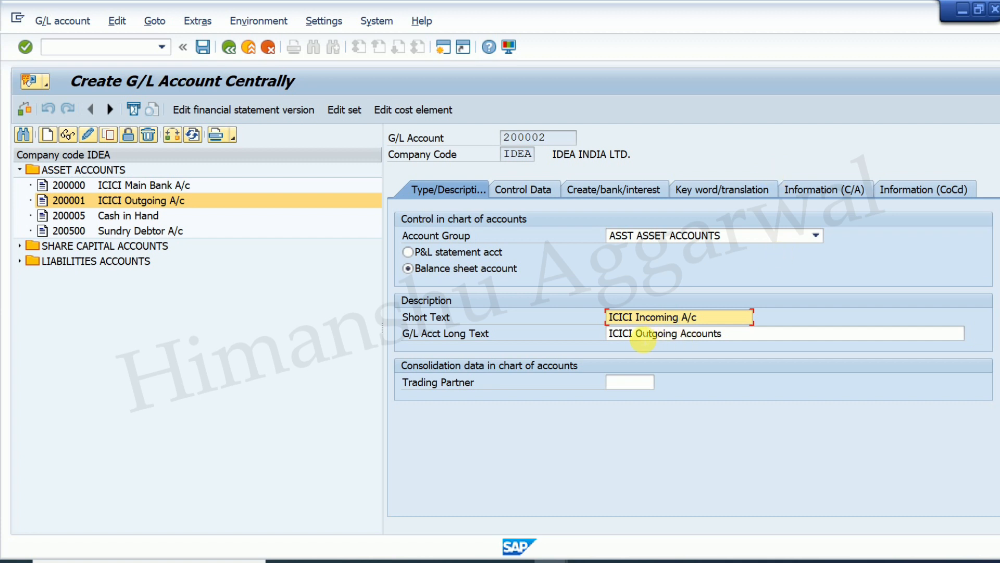
- Change the G/L account long text to "ICICI Incoming Accounts", check the control data, and save the account
left_click(636, 333)
key("Delete")
key("Delete")
key("Delete")
key("Delete")
key("Delete")
type("Incom")
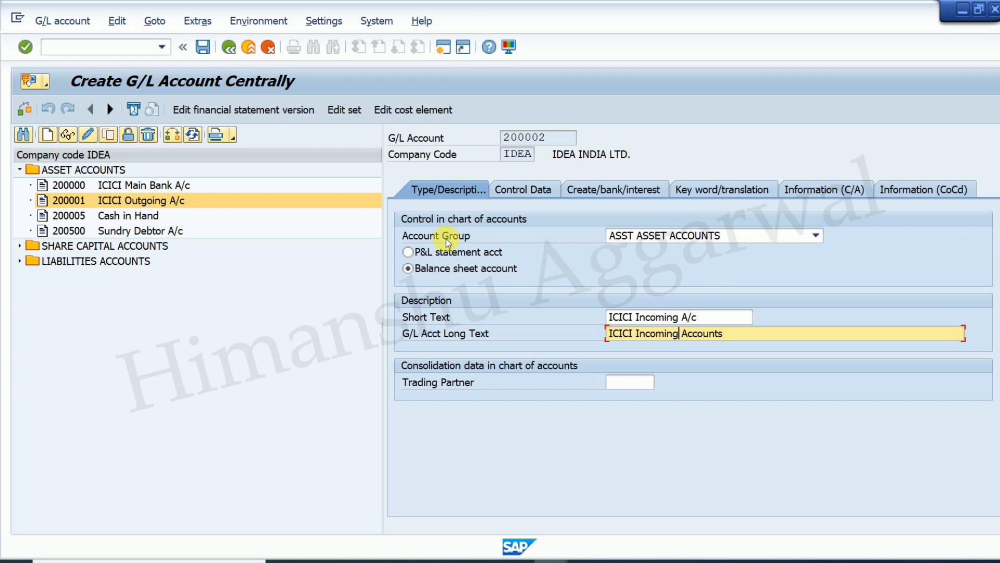
left_click(513, 191)
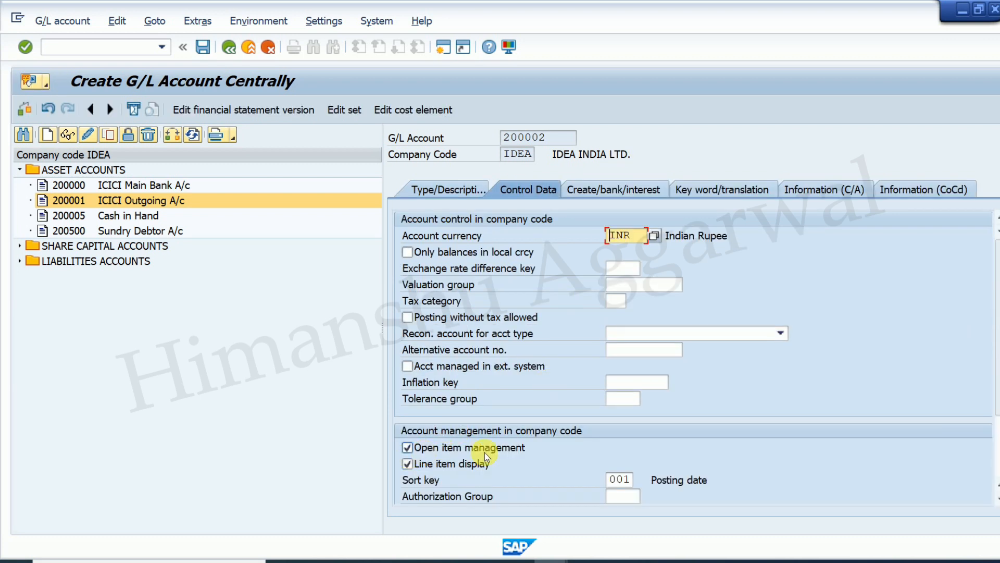
left_click(214, 49)
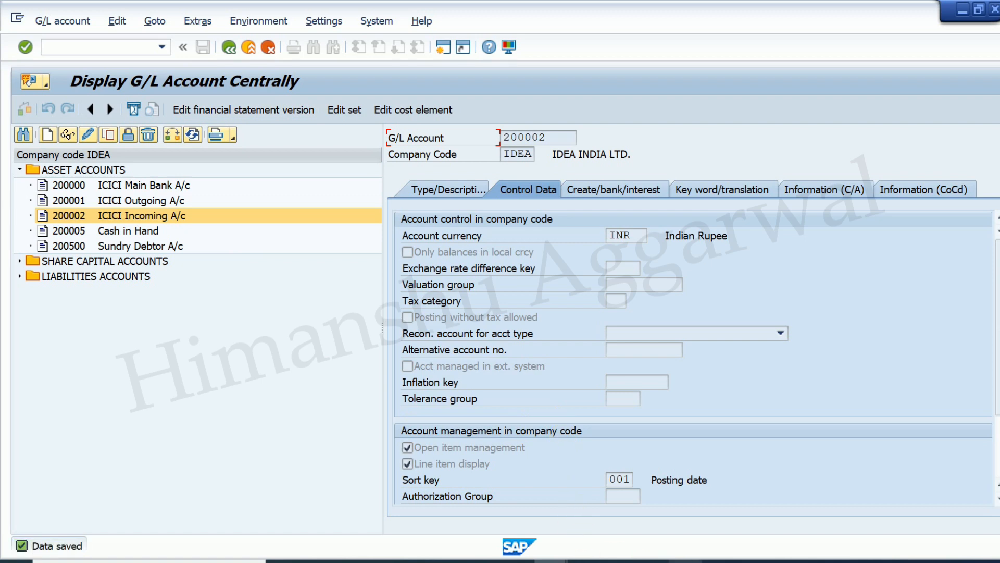
- Look up the Bank Charges account in the EBS workbook and start creating G/L account 400000 for it in SAP
key("alt+Tab")
left_click(237, 362)
left_click(242, 387)
left_click(267, 400)
left_click(276, 419)
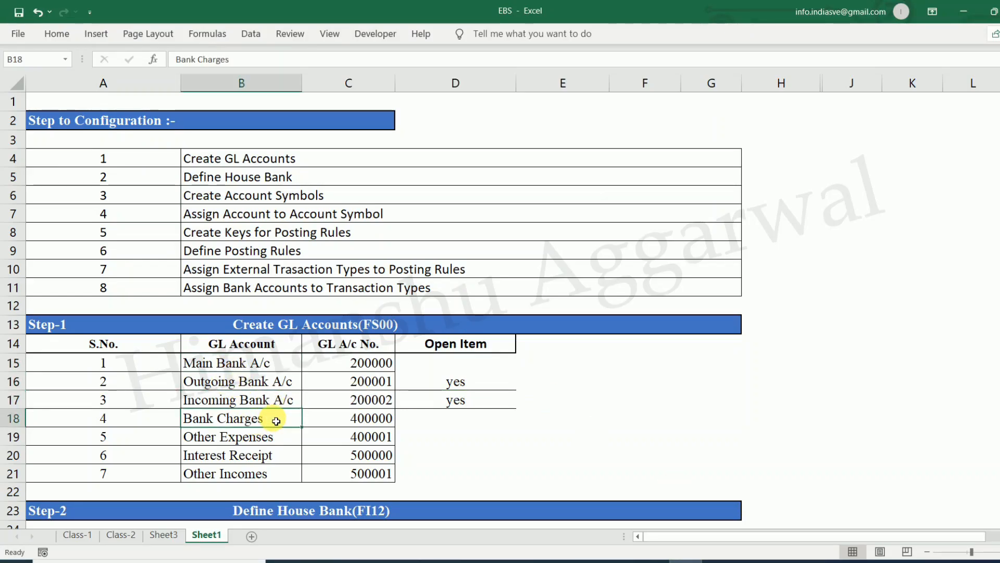
left_click(391, 420)
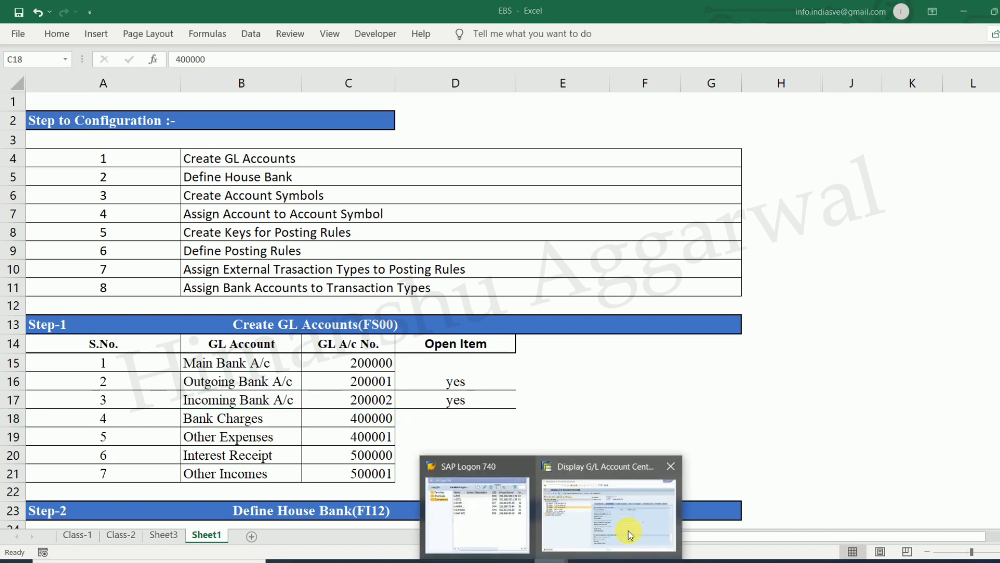
left_click(631, 535)
left_click(52, 137)
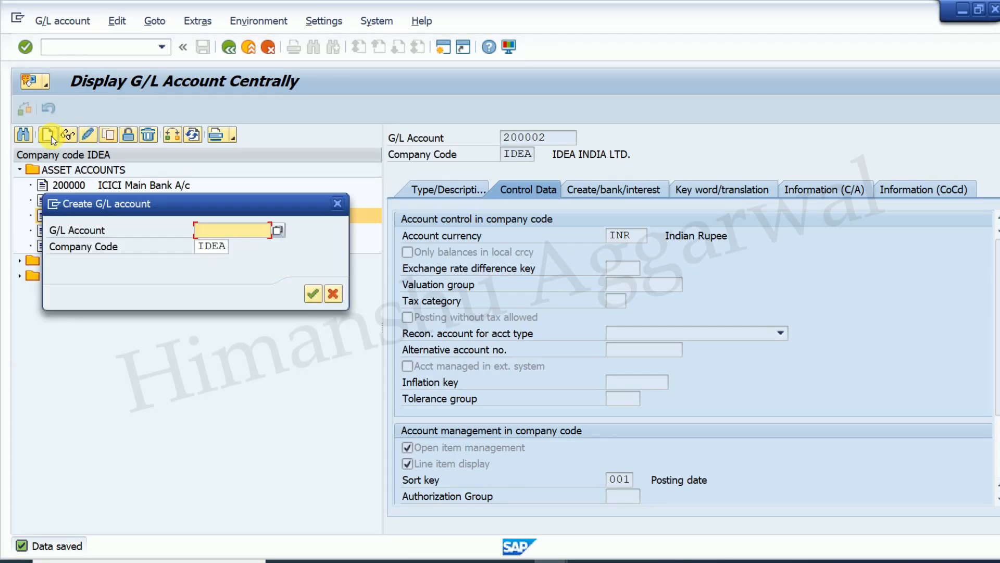
type("400000")
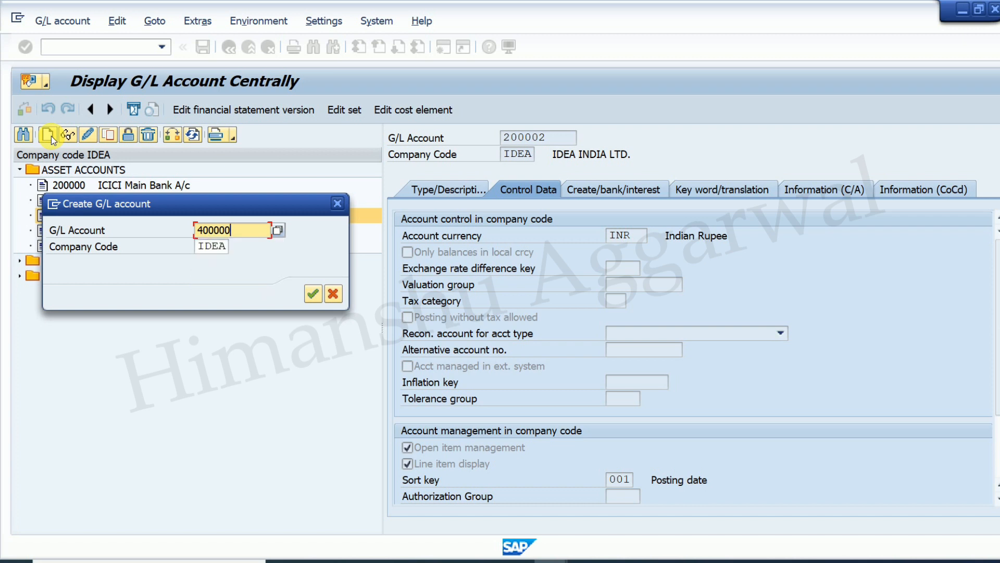
key("Return")
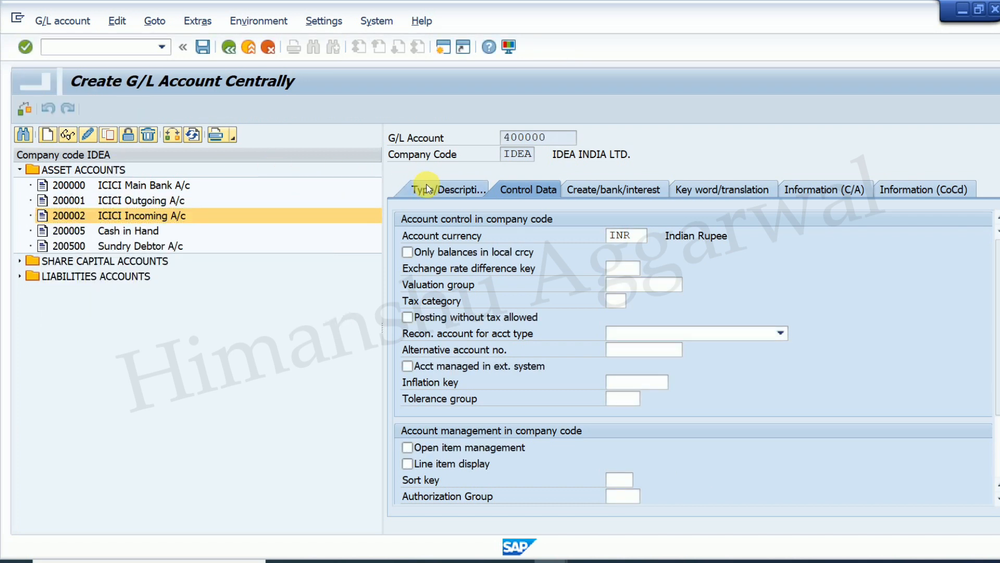
- Assign account group EXPE EXPENSES ACCOUNTS and enter "Bank Charges" as both the short text and the long text
left_click(417, 182)
left_click(643, 238)
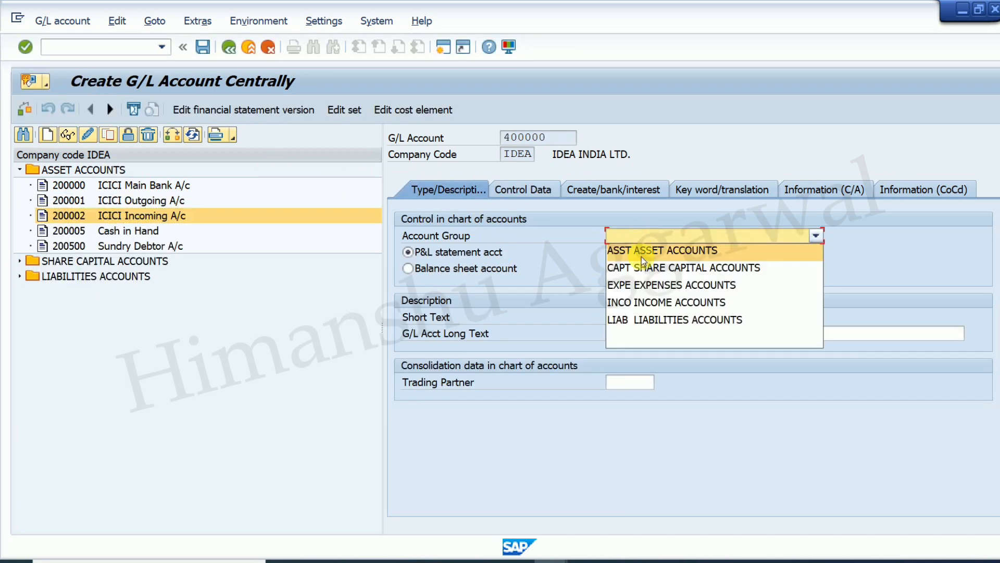
left_click(646, 284)
left_click(666, 318)
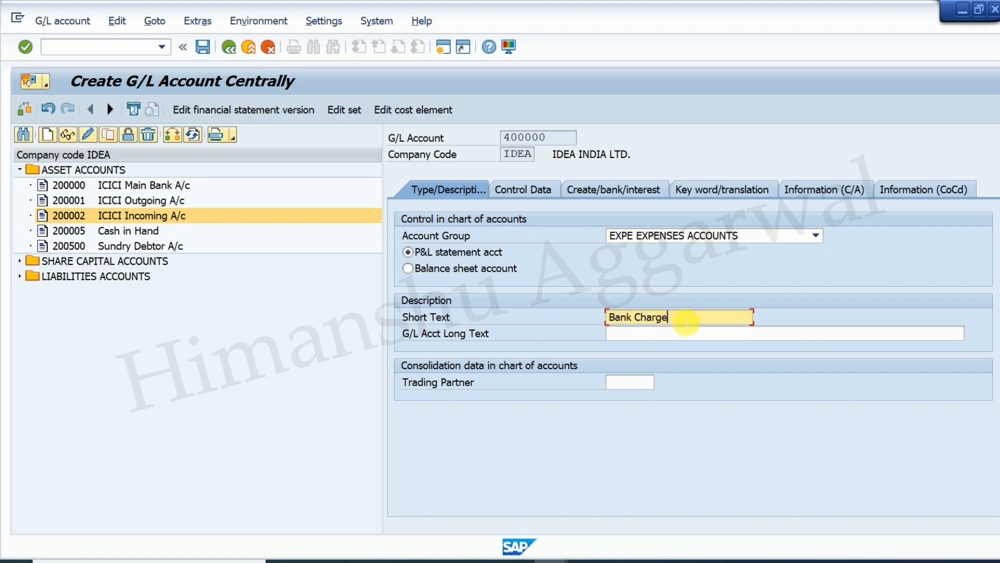
left_click(640, 333)
type("Bank Charges")
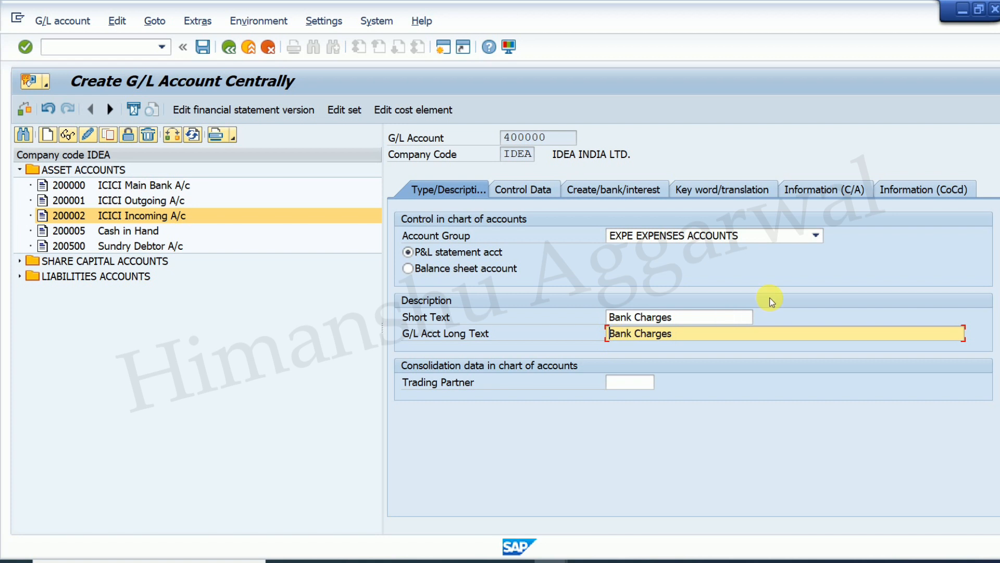
- Enable line item display and set sort key 001 in the Bank Charges account's control data
left_click(543, 190)
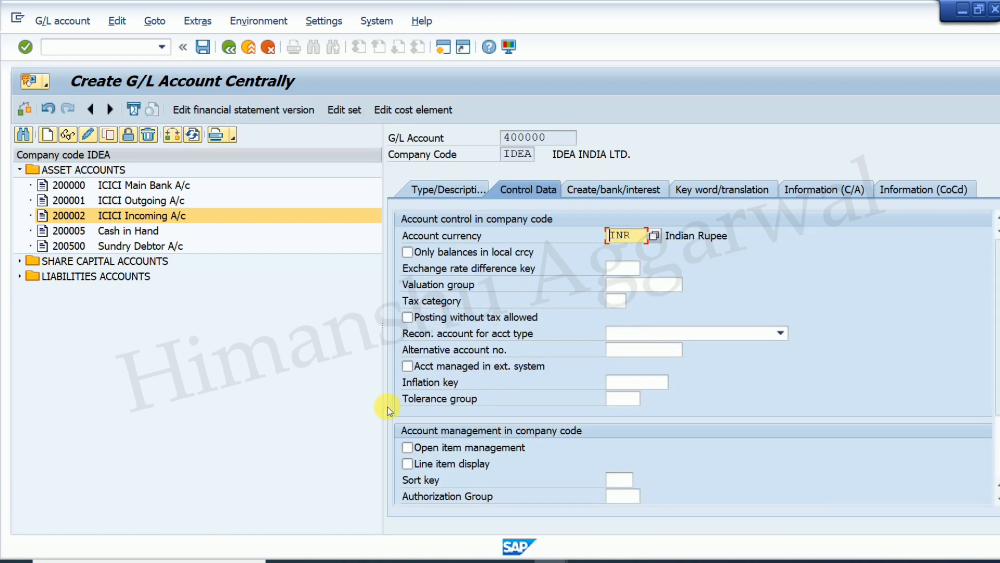
left_click(434, 465)
left_click(619, 479)
type("001")
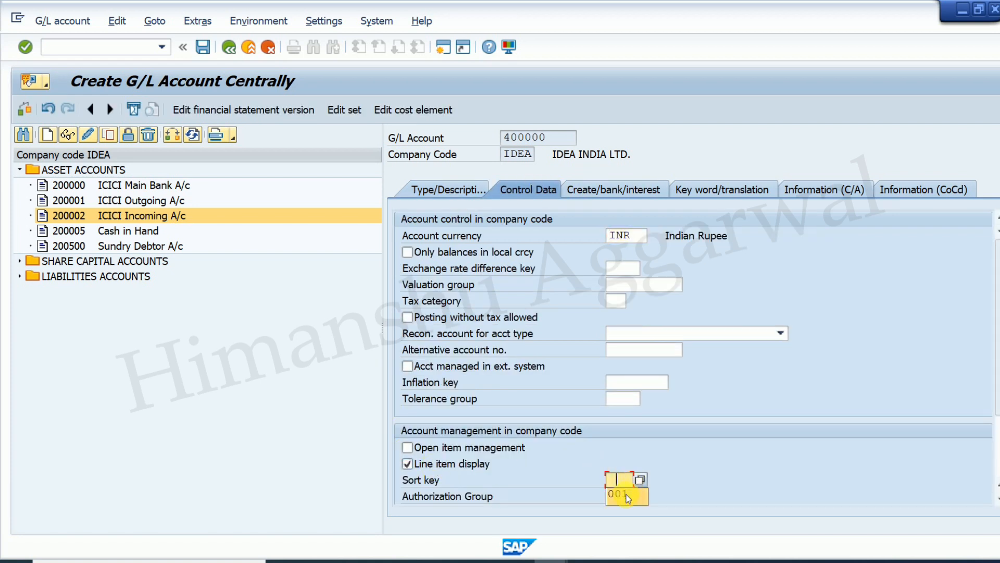
- Assign field status group G001 to the Bank Charges account and save it
left_click(642, 195)
left_click(623, 236)
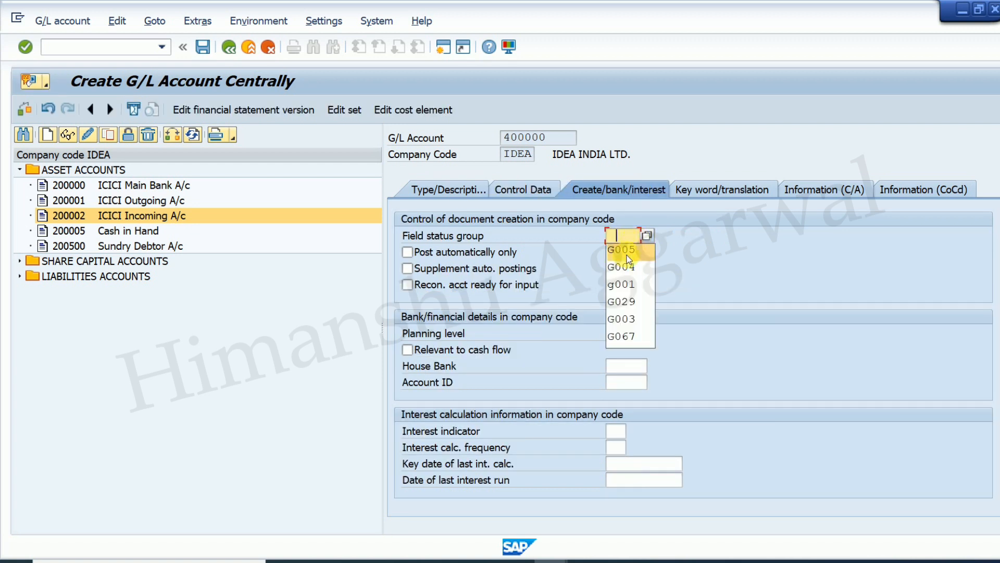
left_click(641, 285)
key("Return")
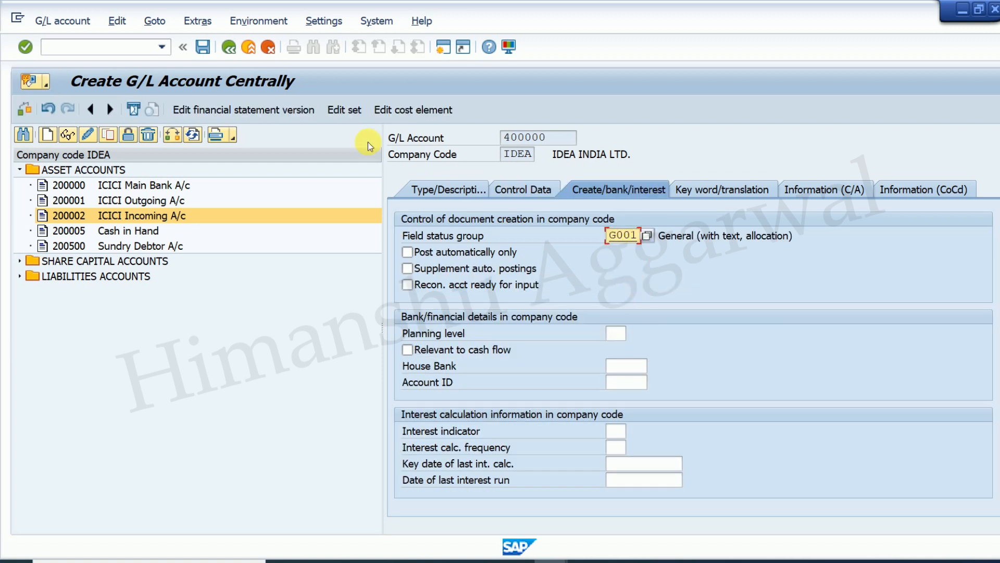
left_click(202, 47)
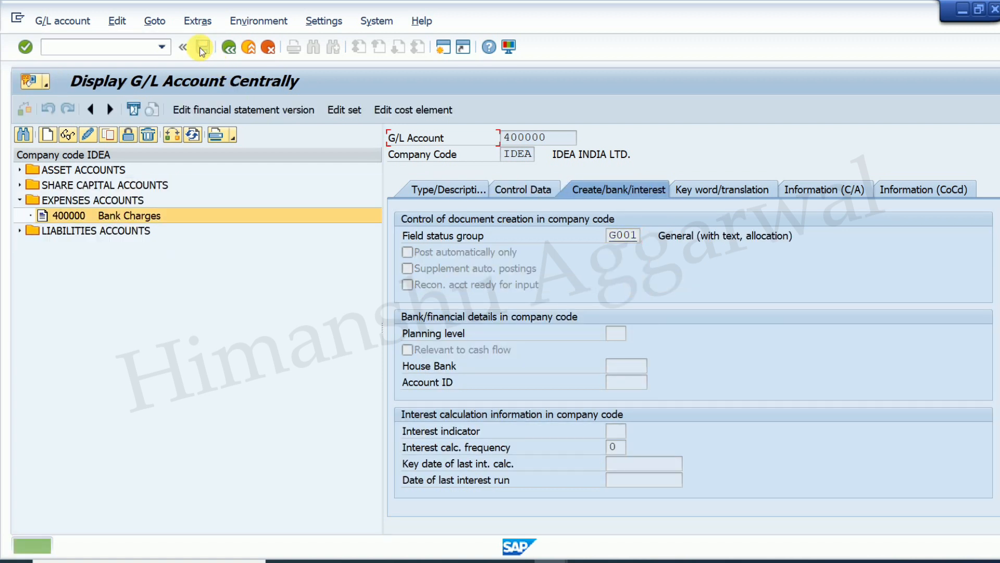
- Look up the remaining expense and income accounts in the EBS workbook and copy the name "Interest Receipt"
left_click(685, 560)
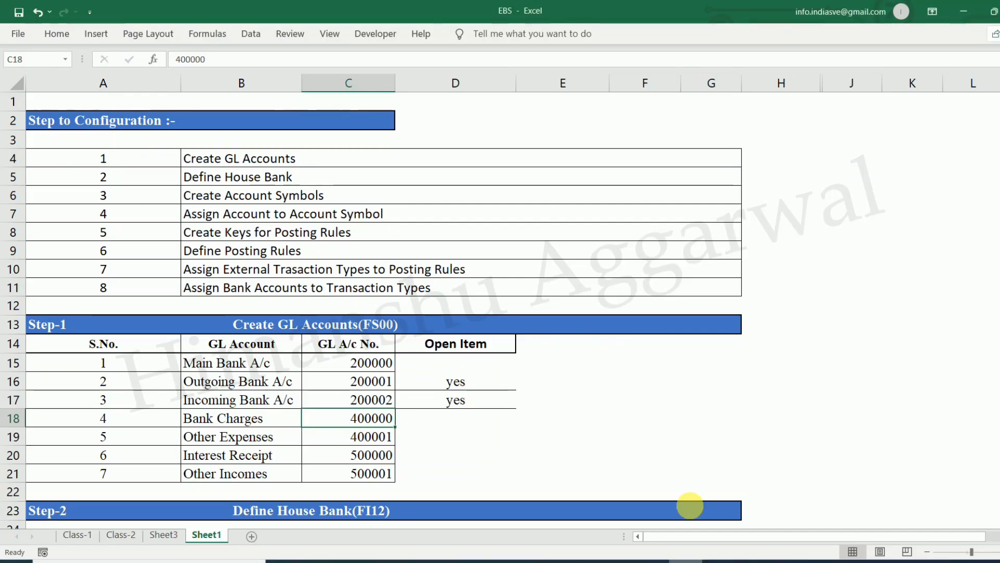
left_click(225, 442)
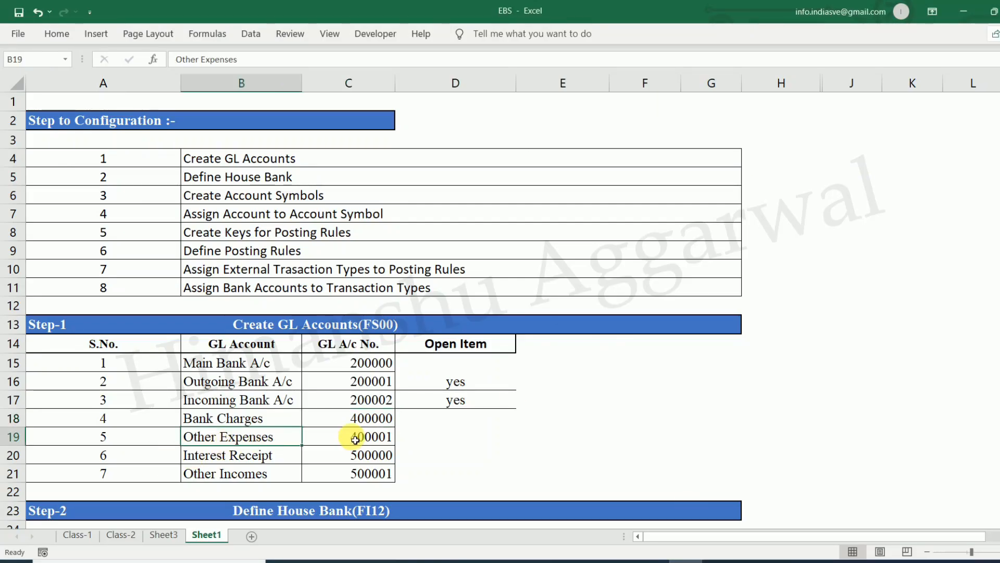
left_click(262, 463)
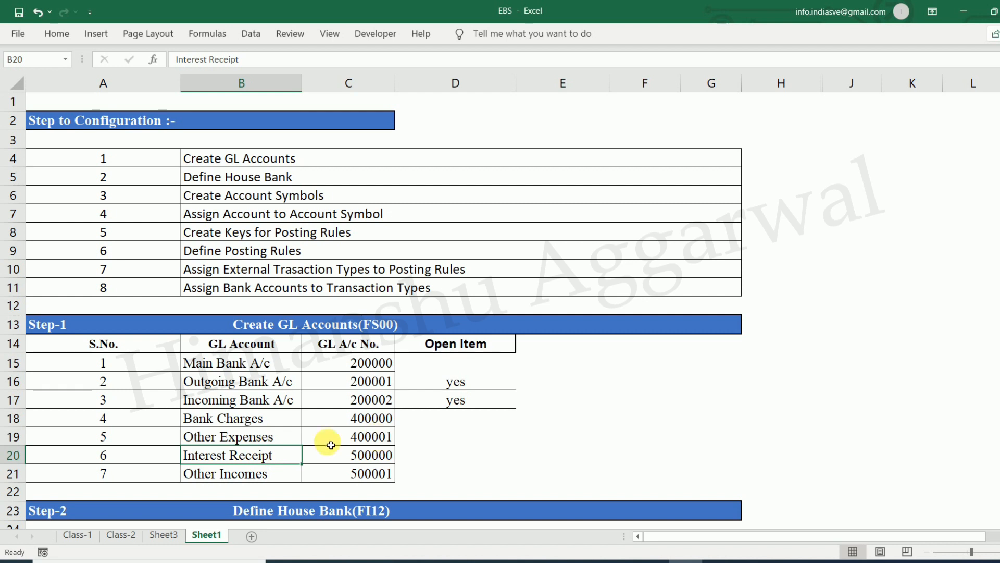
left_click(225, 418)
double_click(282, 459)
left_click_drag(281, 458, 87, 458)
key("ctrl+c")
left_click(779, 435)
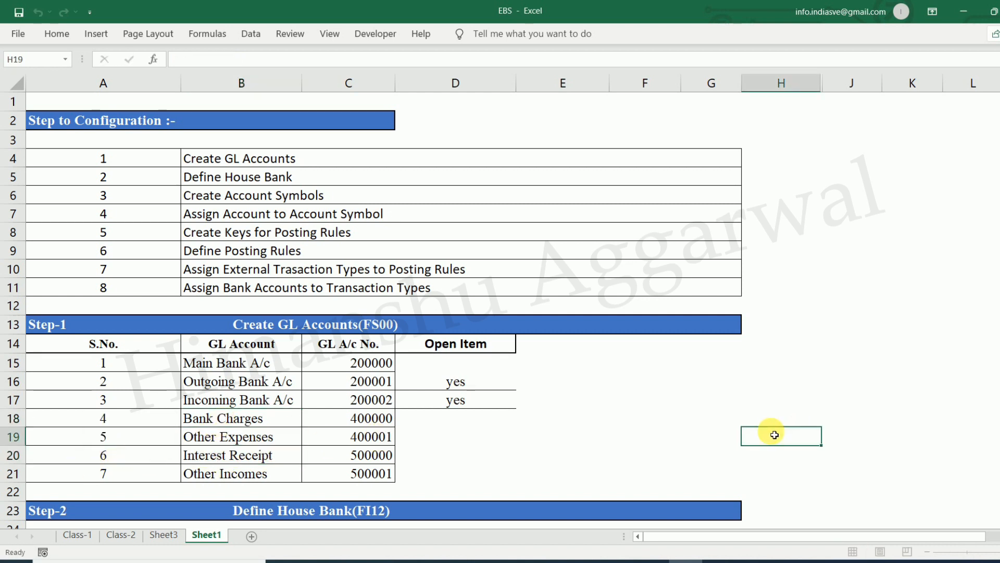
- Switch to SAP and start creating G/L account 500000 in company code IDEA
mouse_move(566, 561)
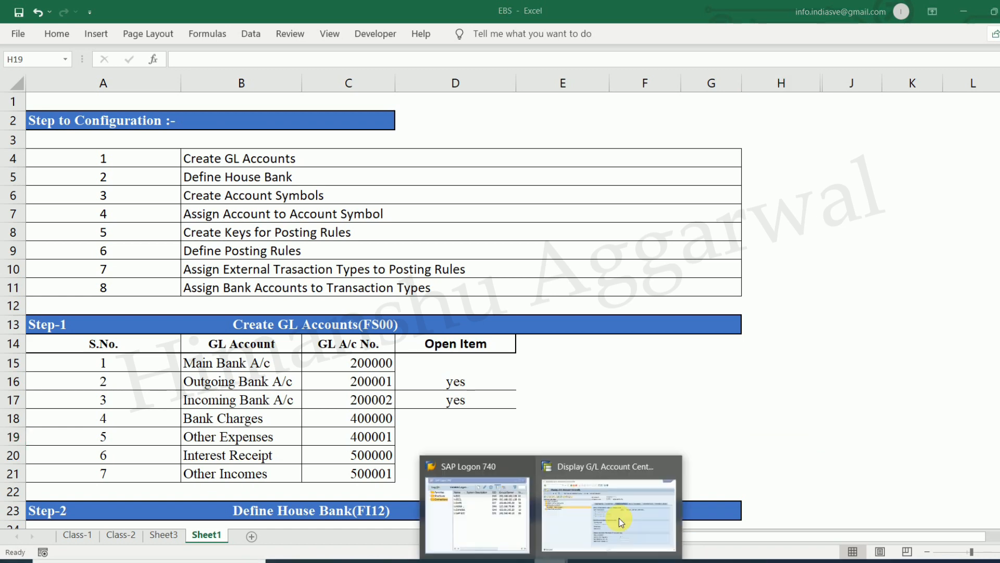
left_click(615, 502)
left_click(54, 133)
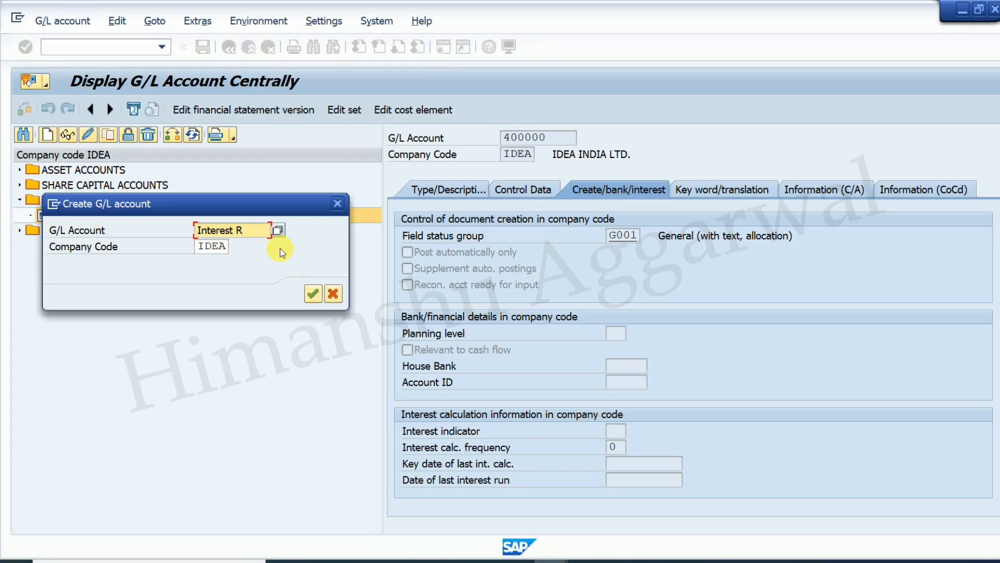
type("Interest")
key("BackSpace")
key("BackSpace")
key("BackSpace")
key("BackSpace")
key("BackSpace")
key("BackSpace")
key("BackSpace")
key("BackSpace")
key("BackSpace")
type("5")
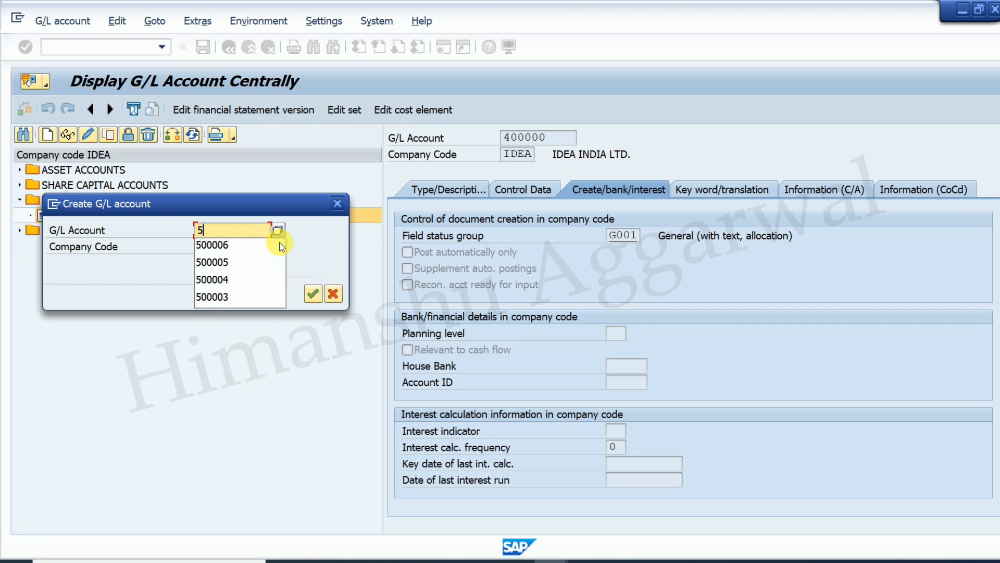
type("00000")
key("Return")
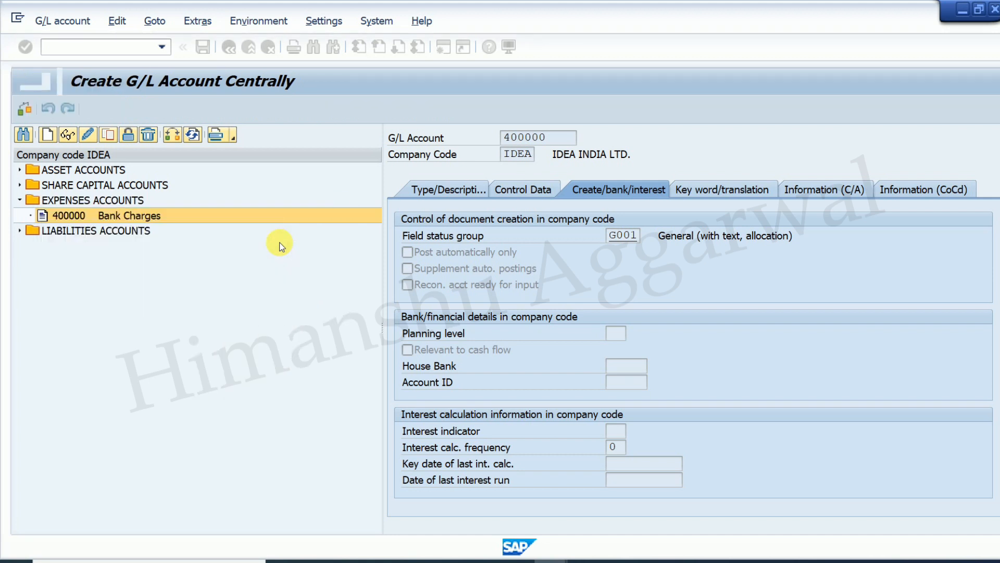
- Assign account group INCO INCOME ACCOUNTS and enter "Interest Receipt" as both the short text and the long text
left_click(449, 189)
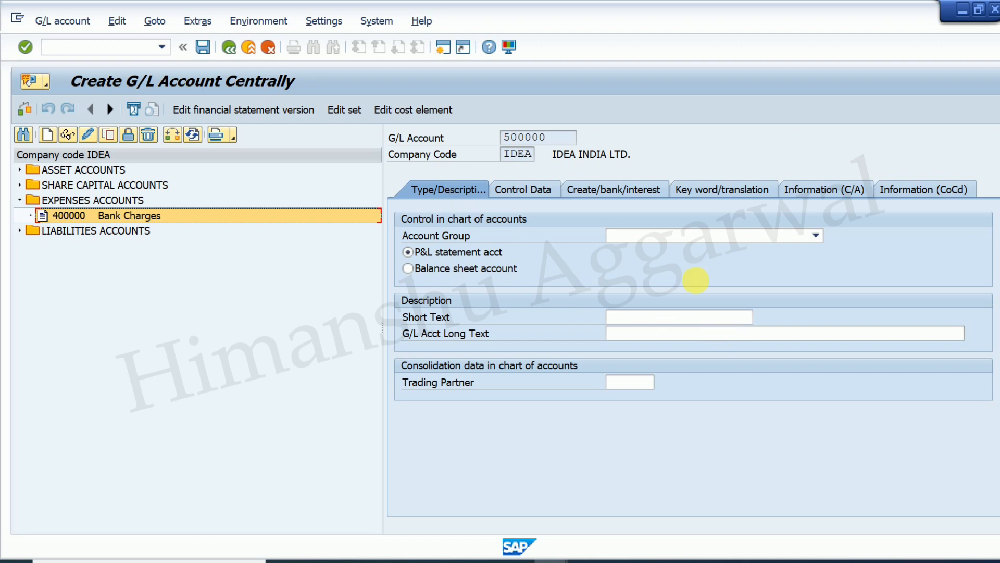
left_click(680, 232)
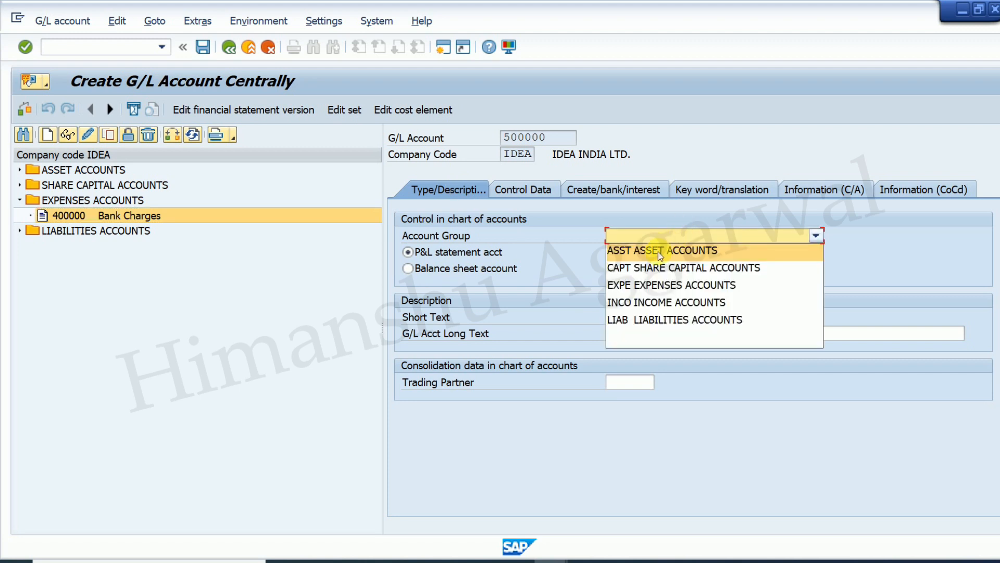
left_click(654, 309)
left_click(652, 317)
key("ctrl+v")
left_click(661, 338)
key("ctrl+v")
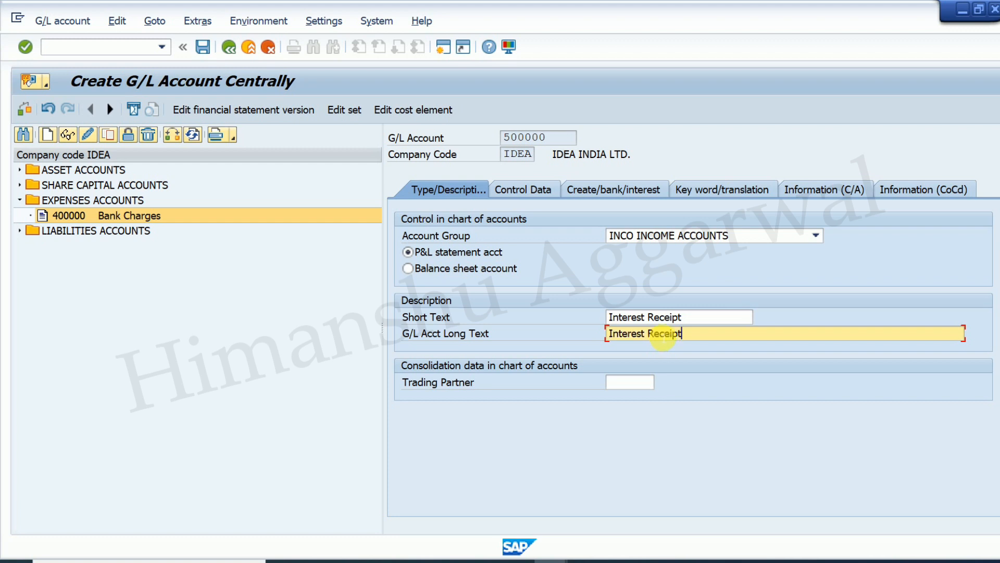
- Enable line item display and set sort key 001 in the Interest Receipt account's control data
left_click(552, 187)
left_click(461, 465)
left_click(622, 480)
type("001")
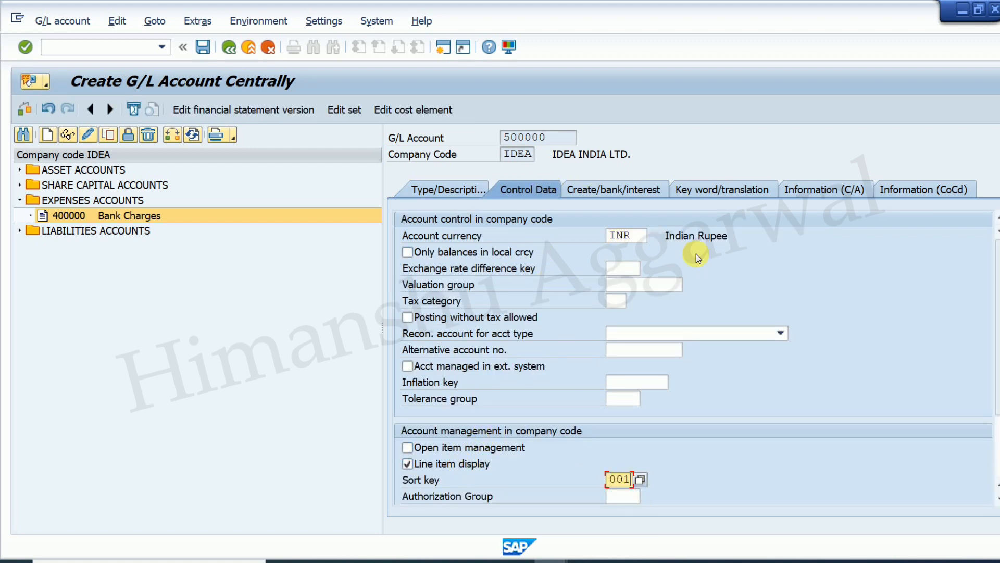
- Assign field status group G001 to the Interest Receipt account and save it
left_click(646, 192)
left_click(622, 235)
type("g001")
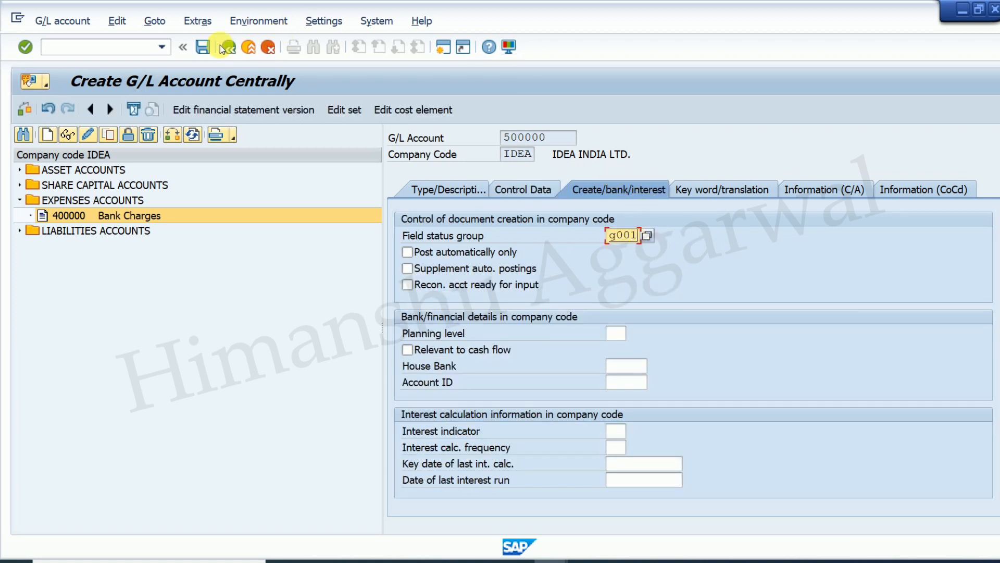
left_click(203, 47)
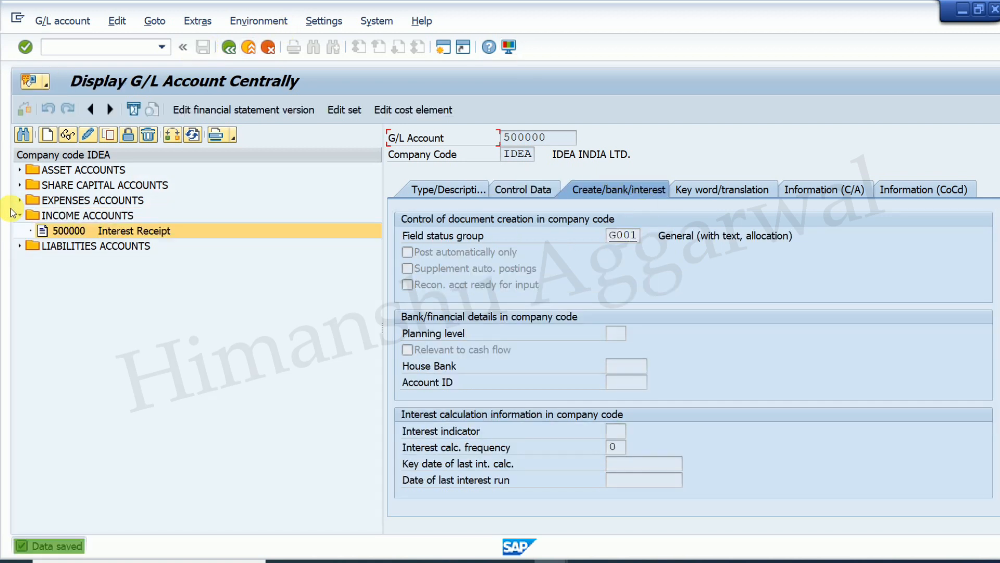
- Review the G/L account list in the EBS workbook and check which configuration step follows it
left_click(686, 561)
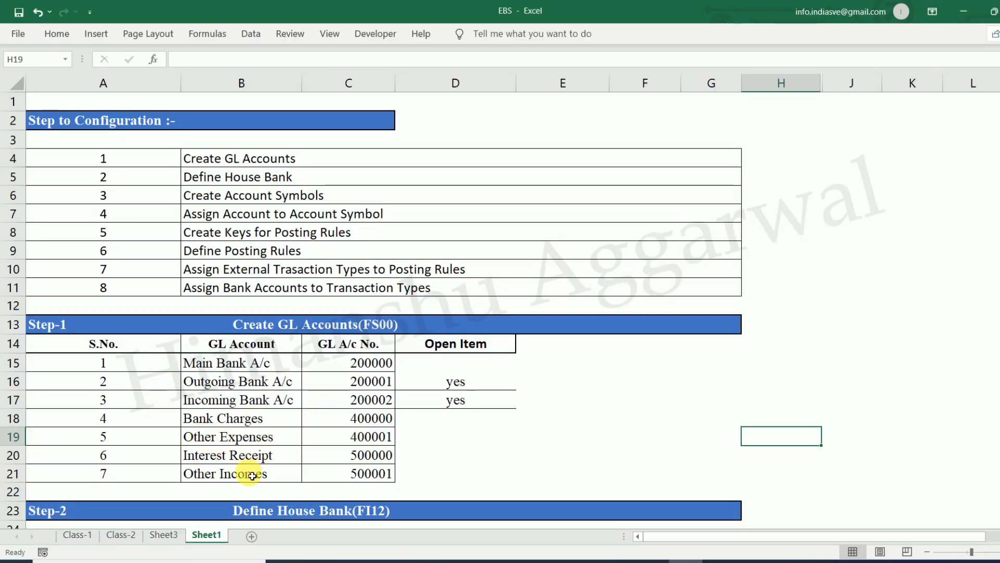
left_click(260, 367)
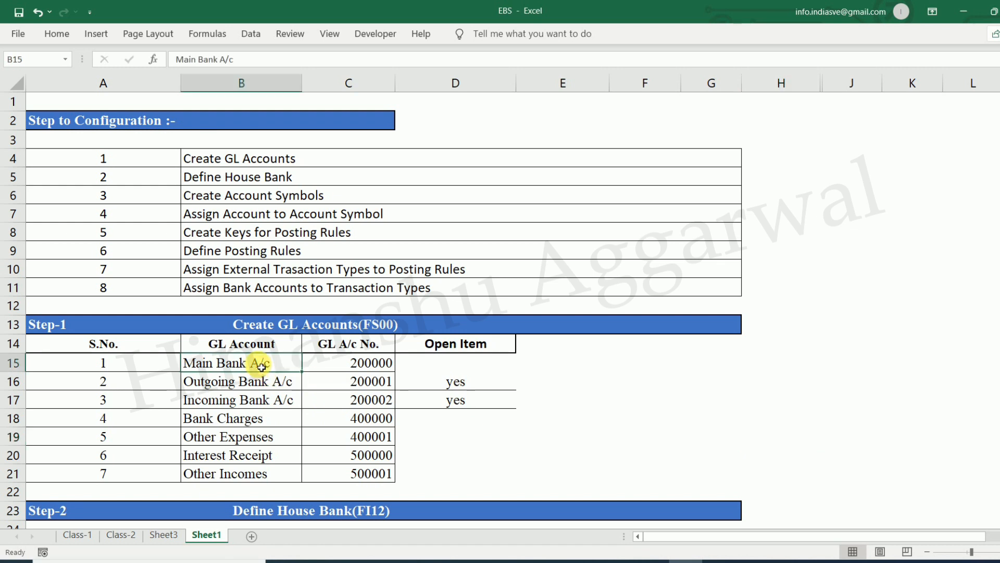
left_click(263, 383)
left_click(266, 400)
left_click(266, 418)
left_click(269, 457)
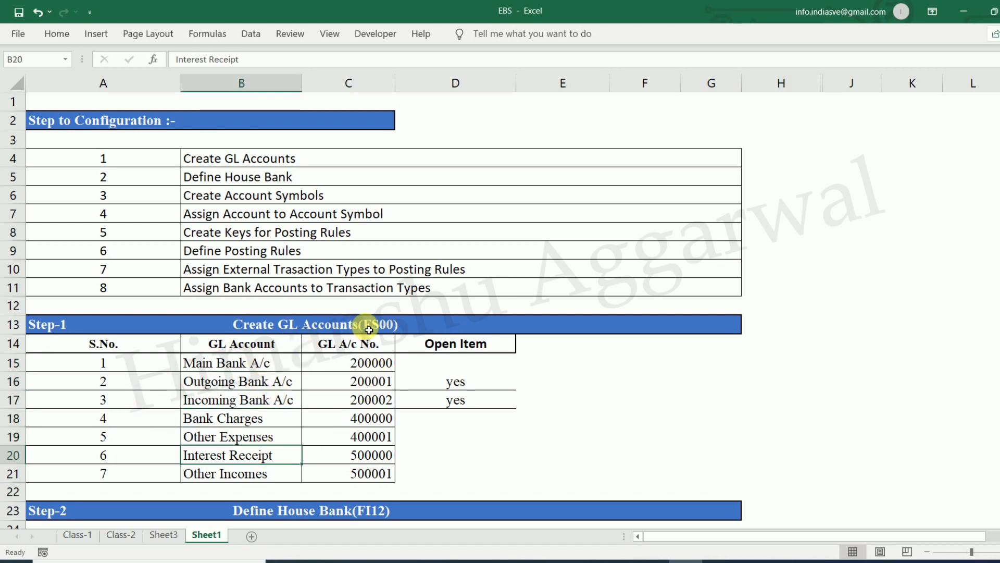
scroll(369, 329, "down", 3)
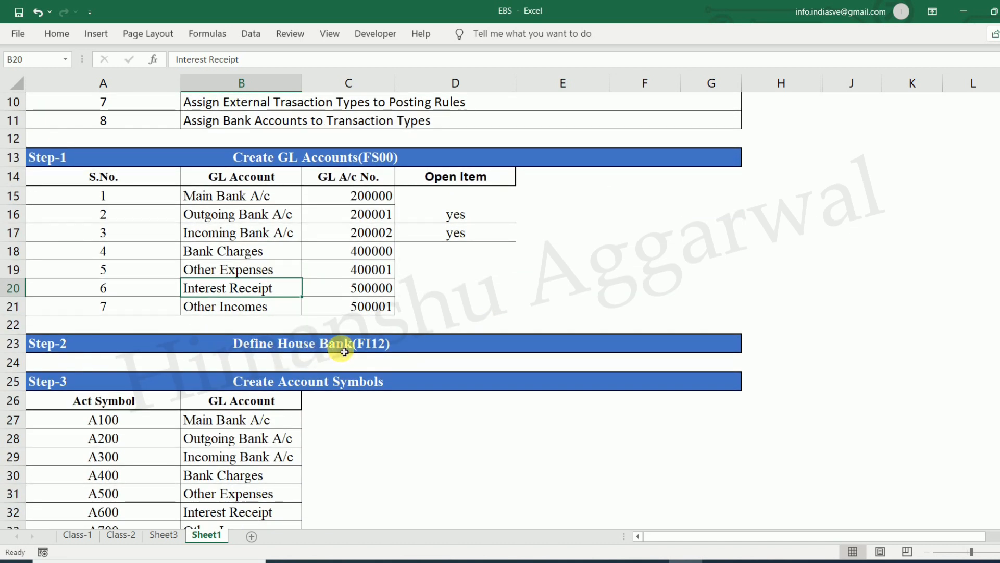
- Return to SAP, leave the G/L account maintenance and open the SAP Reference IMG through transaction SPRO
mouse_move(547, 555)
left_click(609, 500)
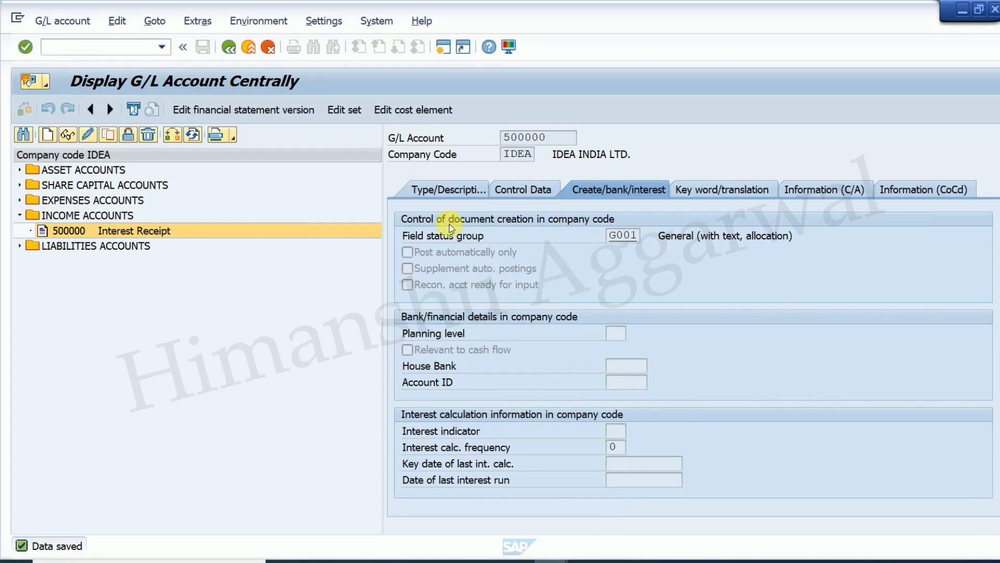
left_click(228, 48)
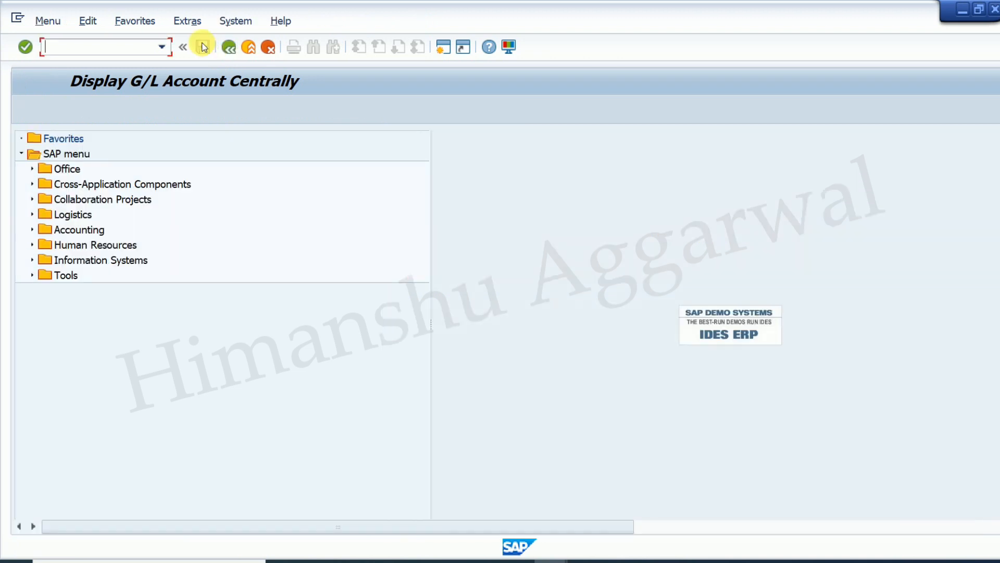
left_click(134, 48)
type("sp")
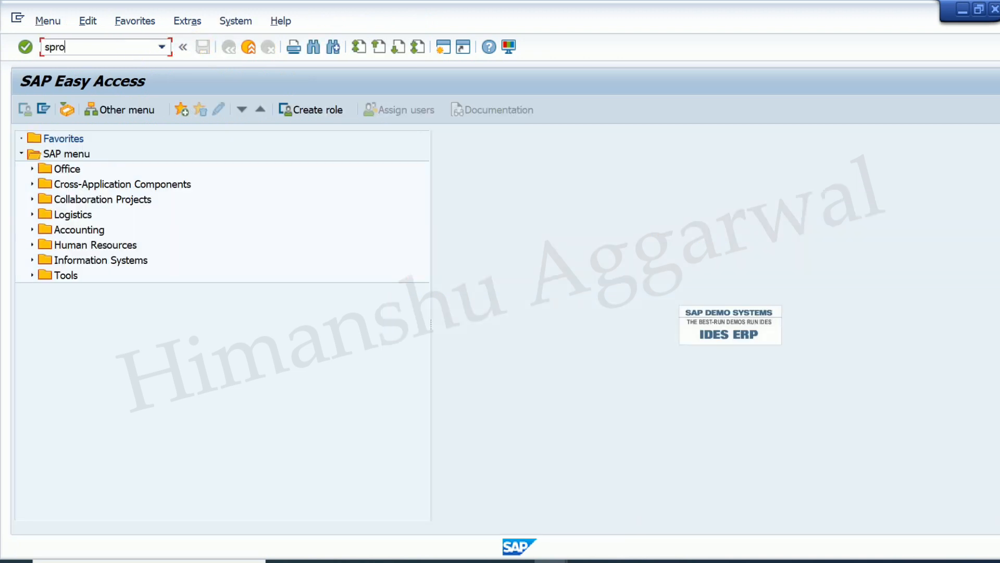
type("ro")
key("Return")
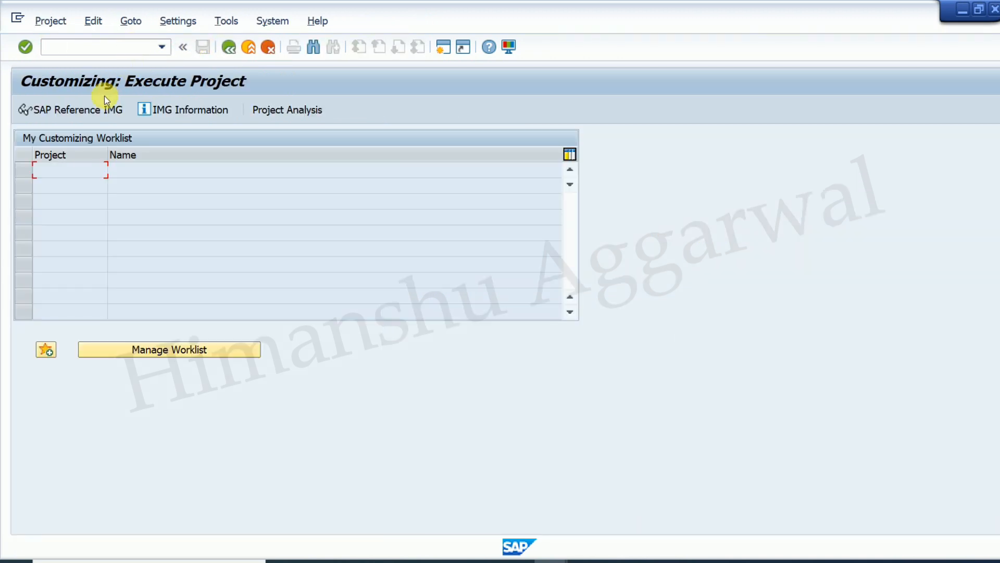
left_click(73, 113)
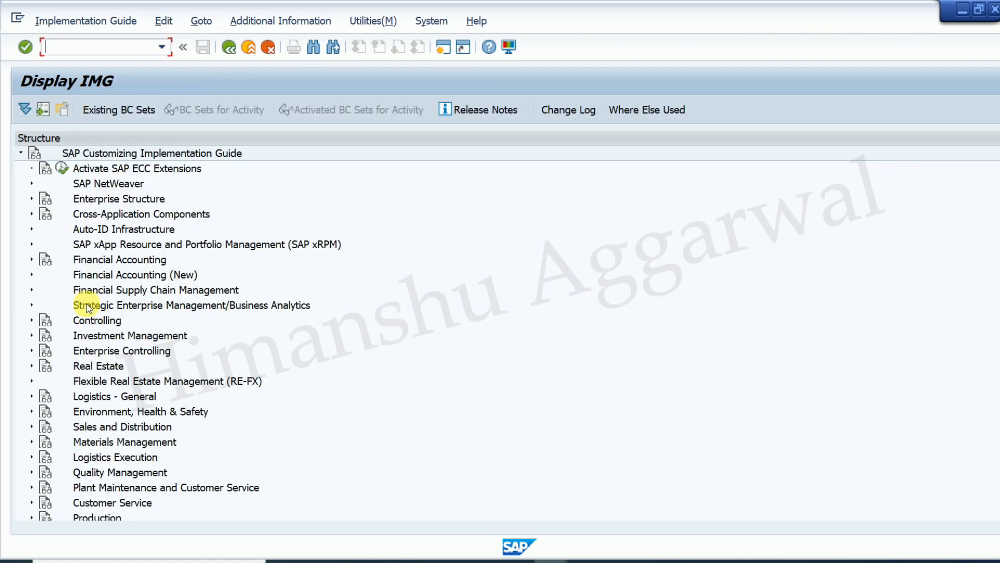
- Open house bank maintenance under Financial Accounting (New), Bank Accounting, for company code IDEA
left_click(32, 277)
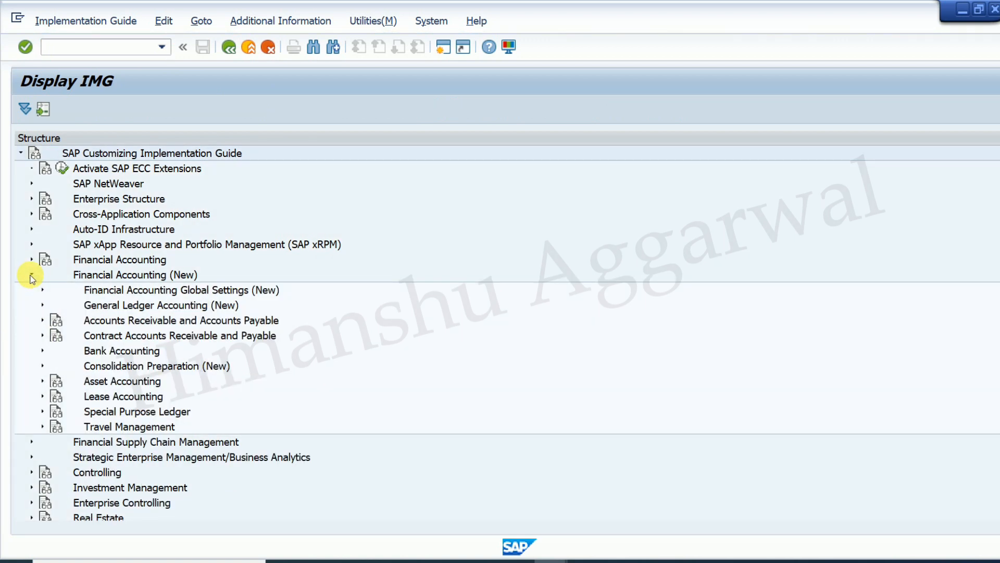
left_click(42, 350)
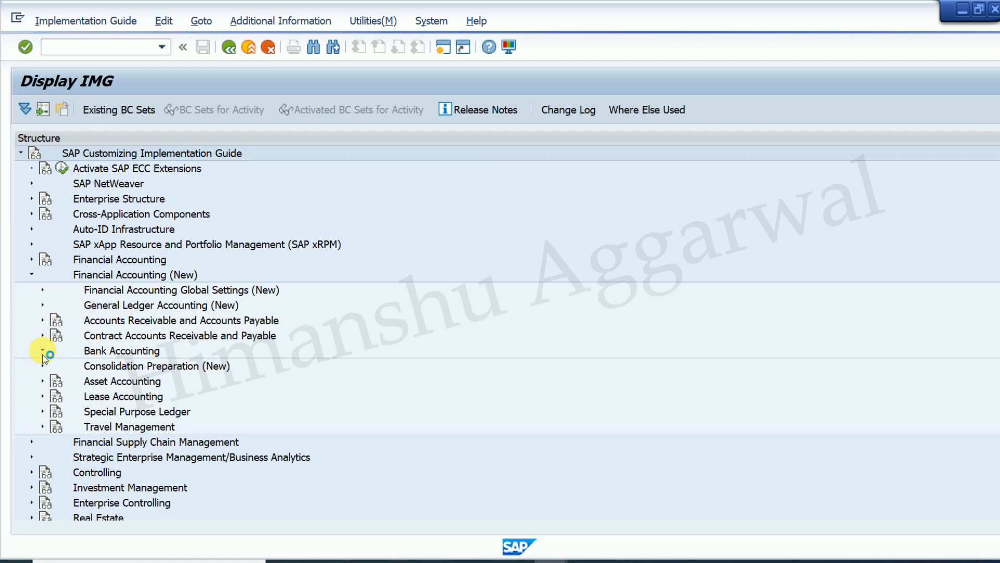
left_click(54, 383)
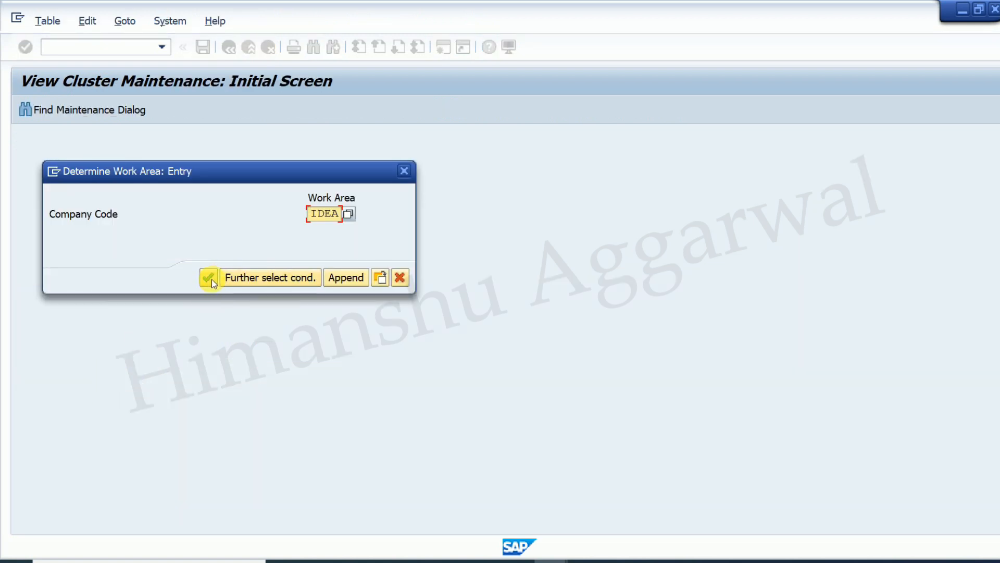
left_click(211, 281)
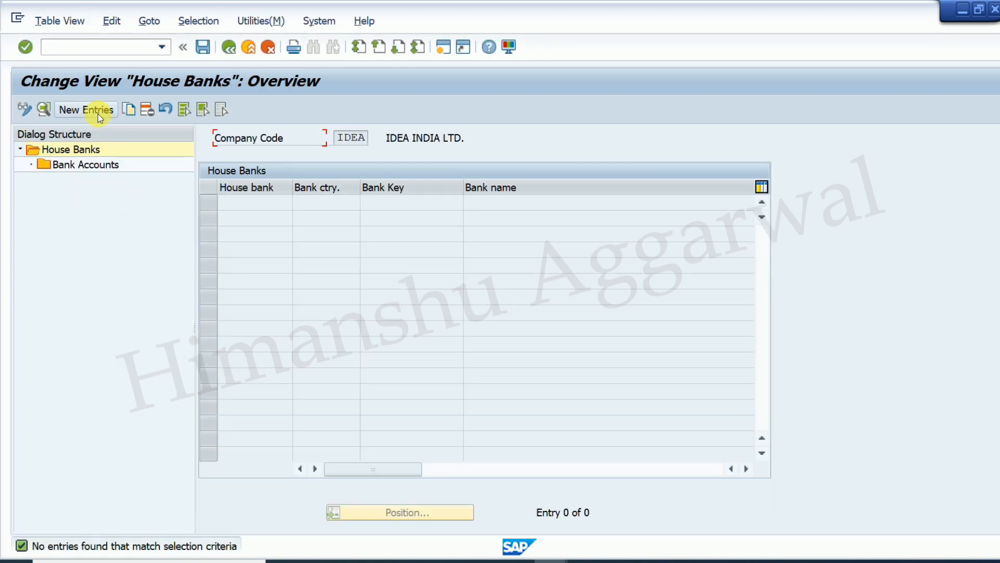
- Add a new house bank ICICI with bank country IN and bank key 123456
left_click(97, 110)
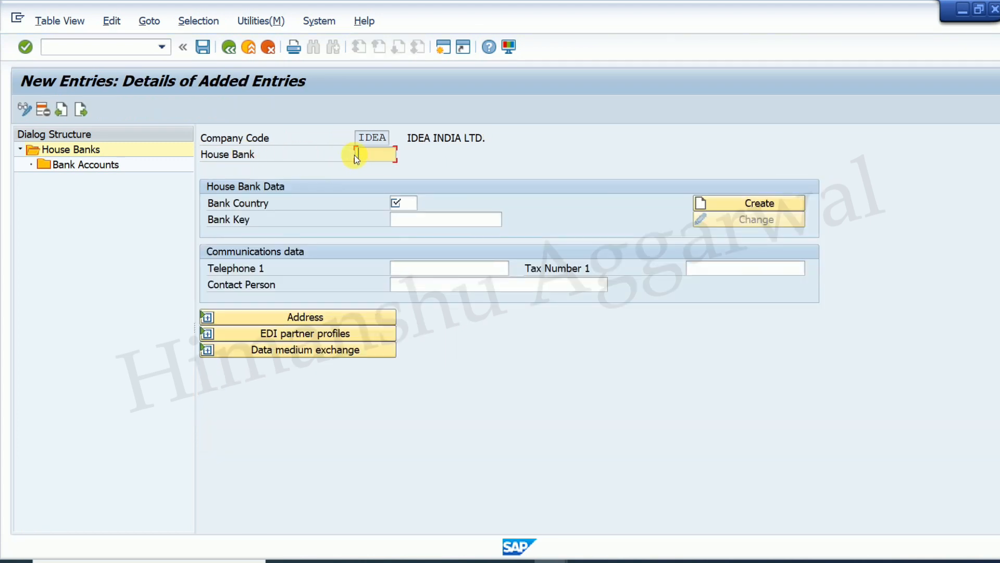
left_click(382, 157)
left_click(411, 204)
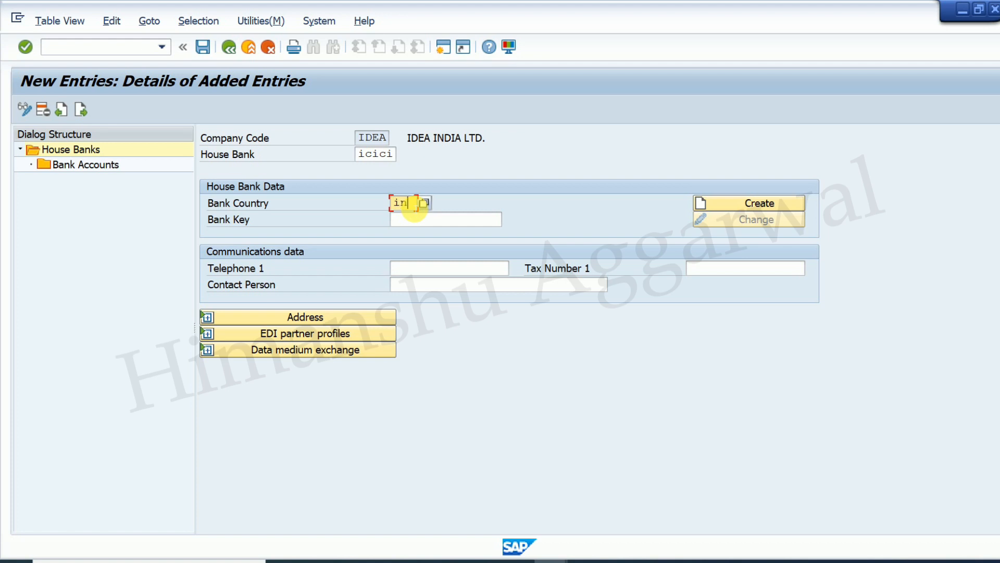
left_click(421, 221)
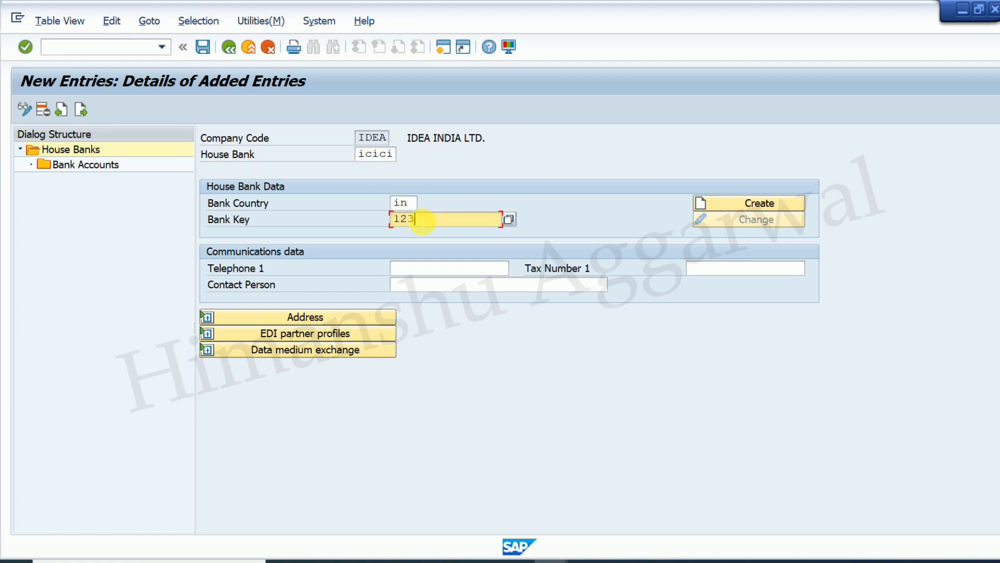
- Create the bank data with name ICICI BANK, region 30 and city DELHI, and save the house bank under the IDEA INDIA LTD. customizing request
left_click(725, 204)
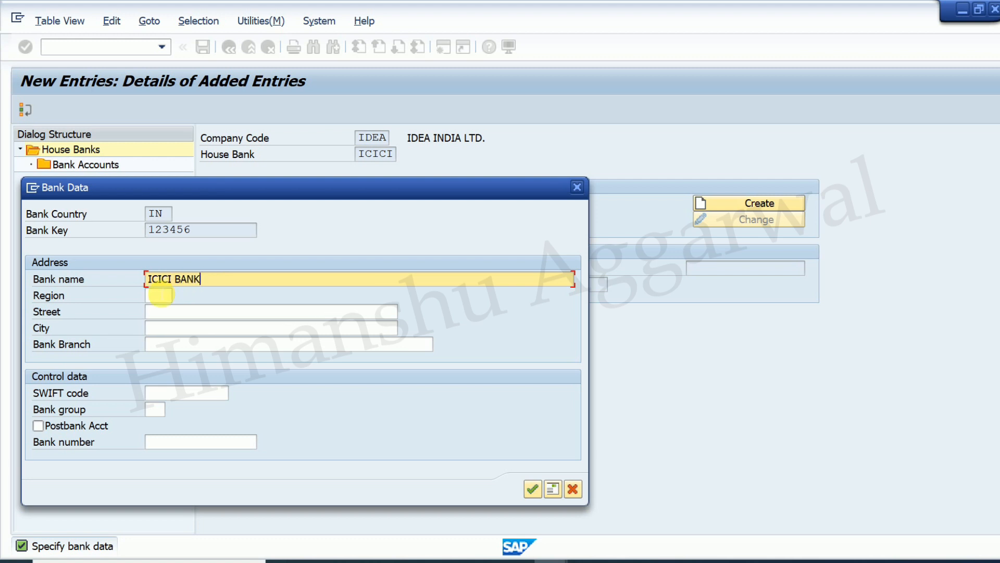
left_click(158, 295)
type("30")
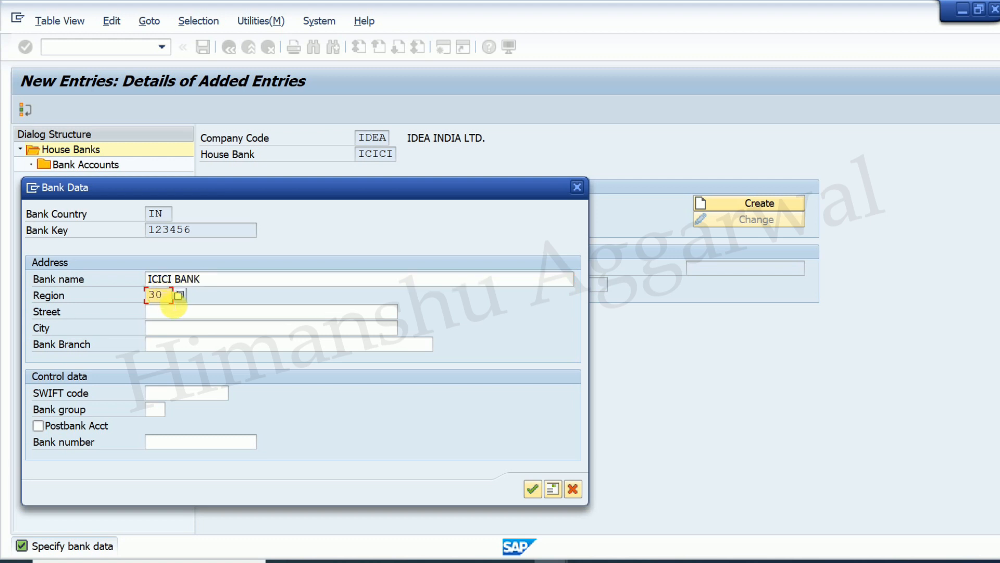
left_click(180, 328)
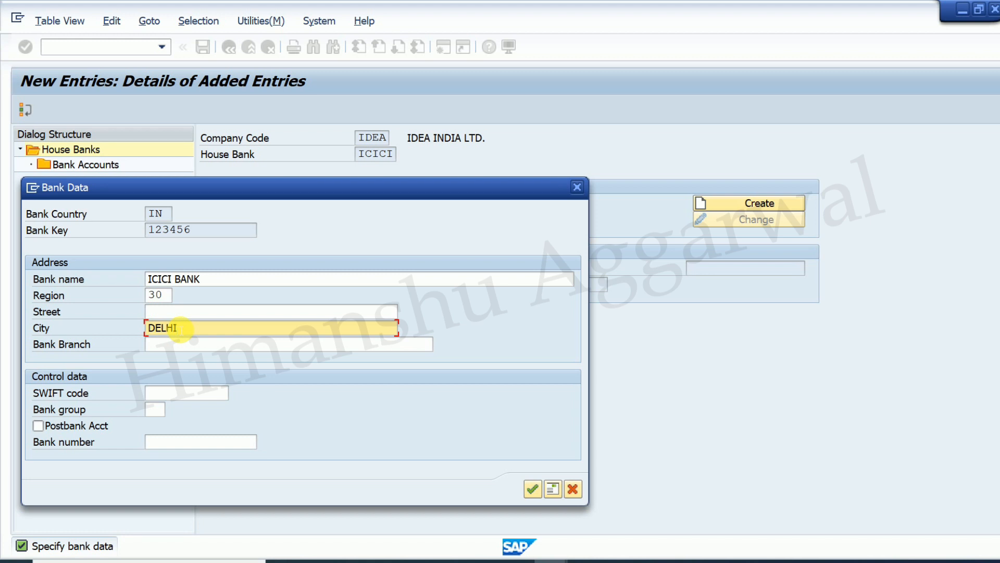
type("DELHI")
left_click(532, 488)
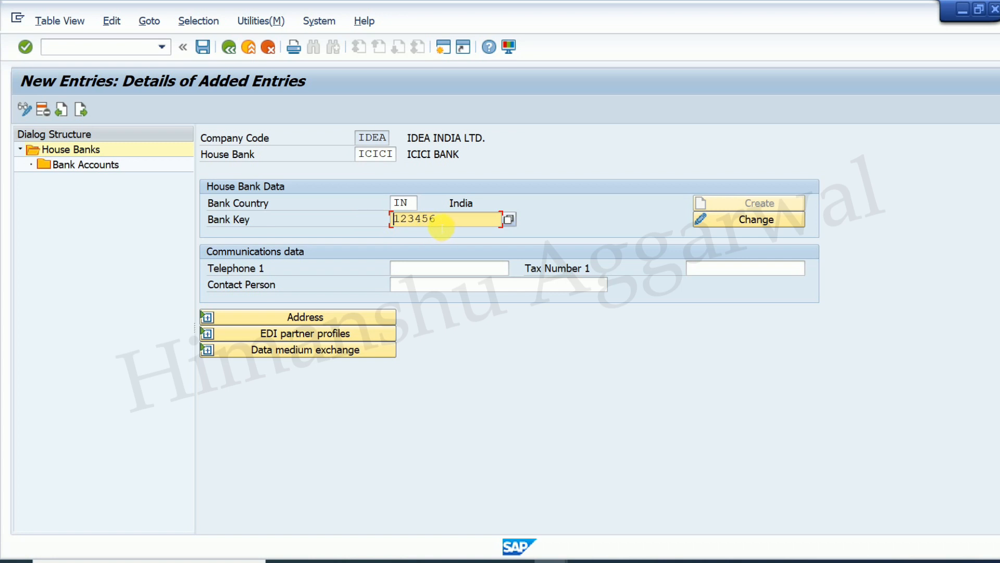
left_click(203, 47)
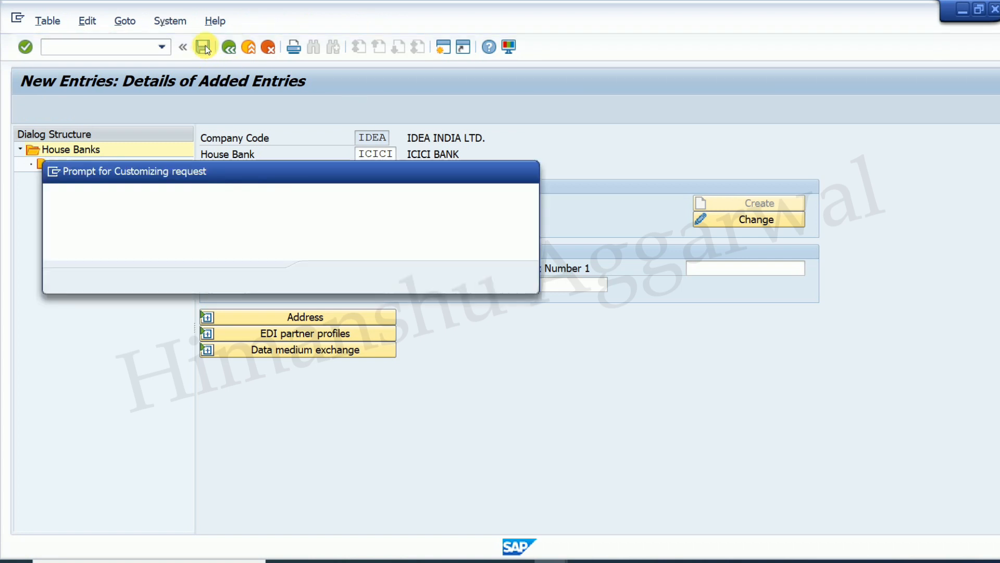
left_click(334, 278)
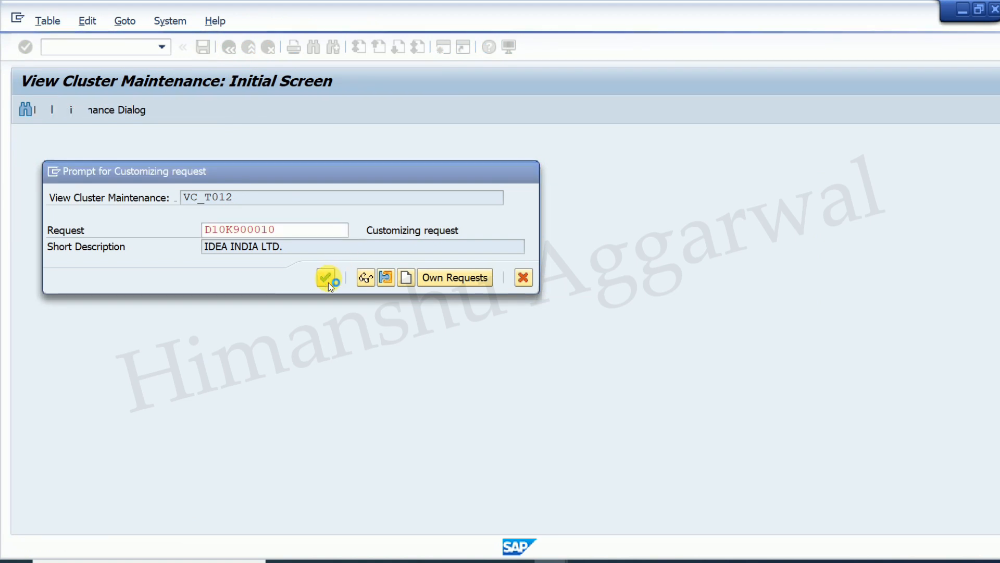
- Add a bank account with account ID ICIC1, description ICICI ACCOUNT, currency INR and its bank account number under the ICICI house bank
left_click(87, 165)
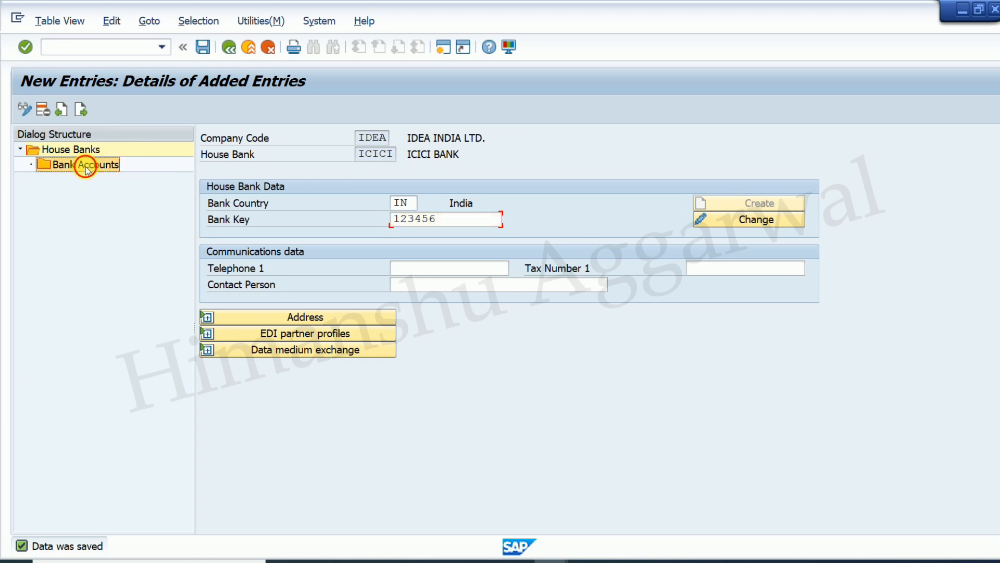
left_click(100, 110)
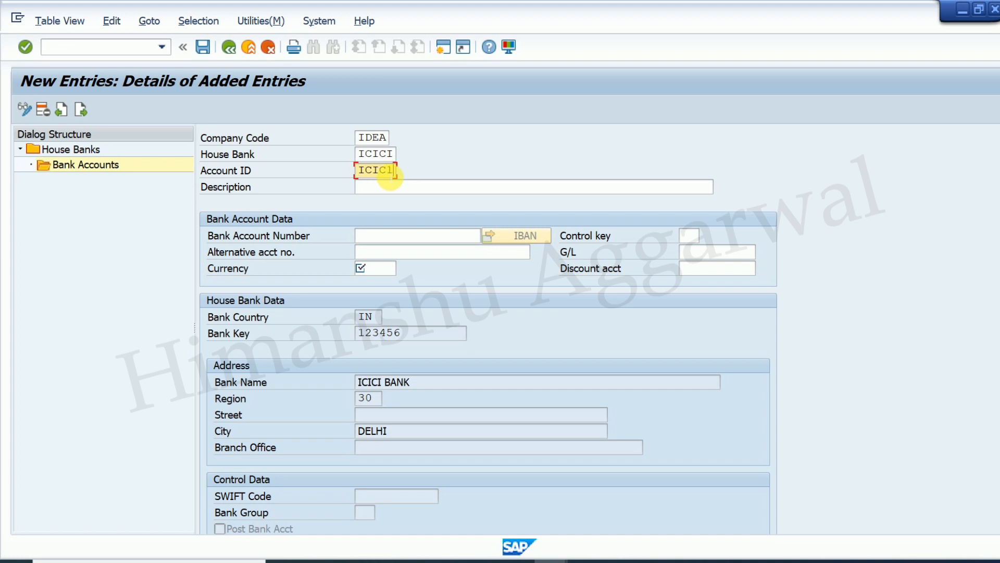
left_click(400, 189)
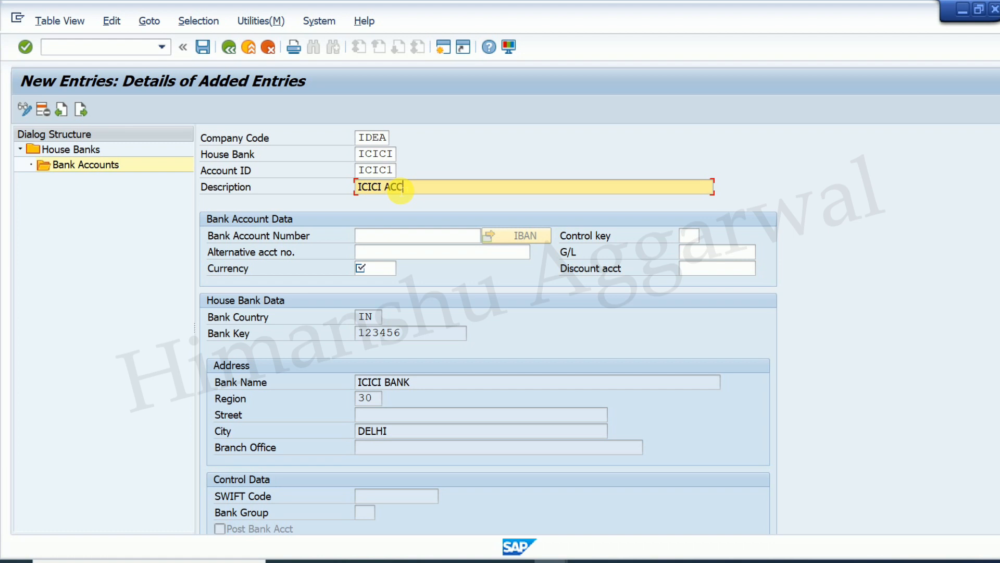
left_click(416, 235)
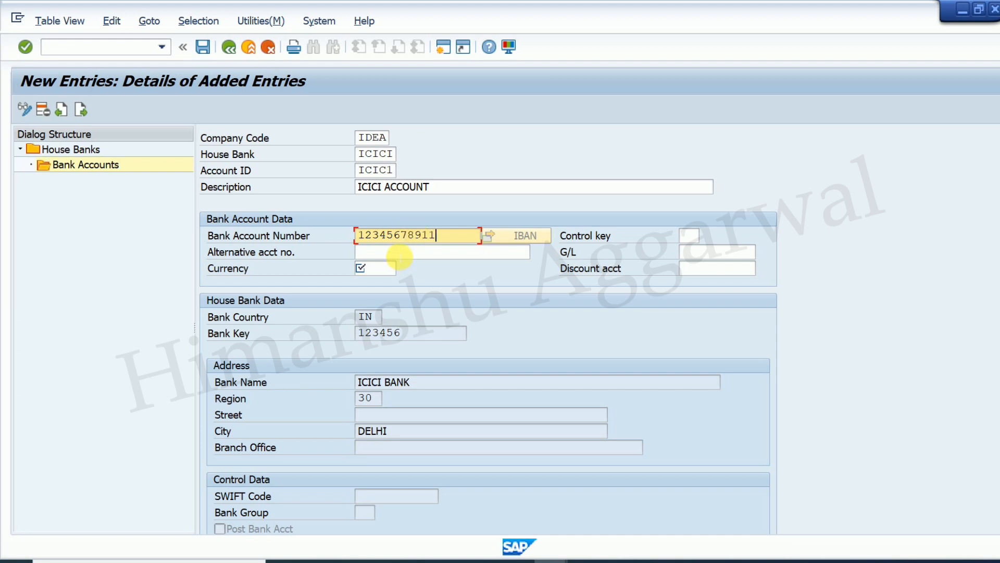
left_click(397, 258)
left_click(384, 267)
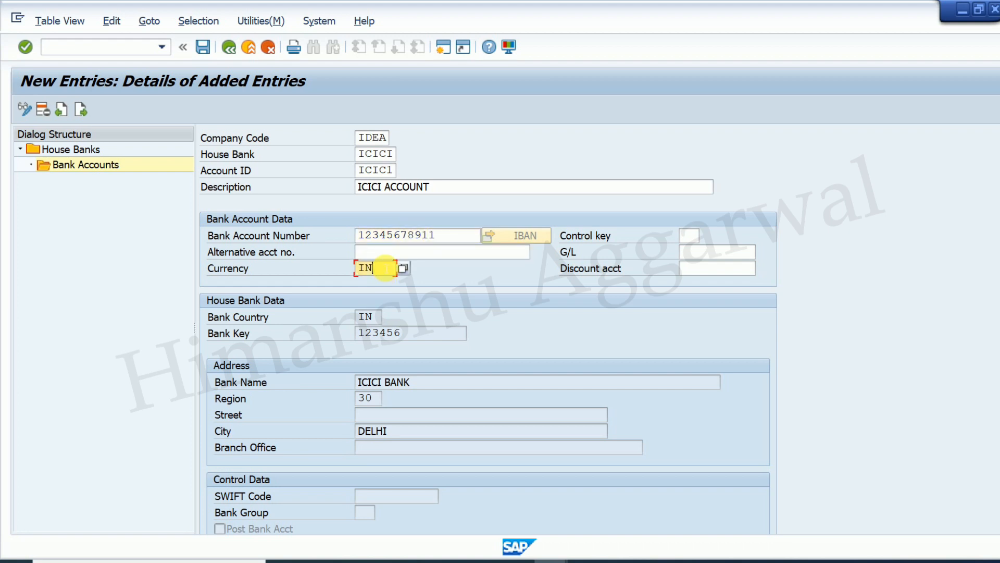
- Assign G/L account 200000 to the ICICI bank account and save the entry
left_click(716, 256)
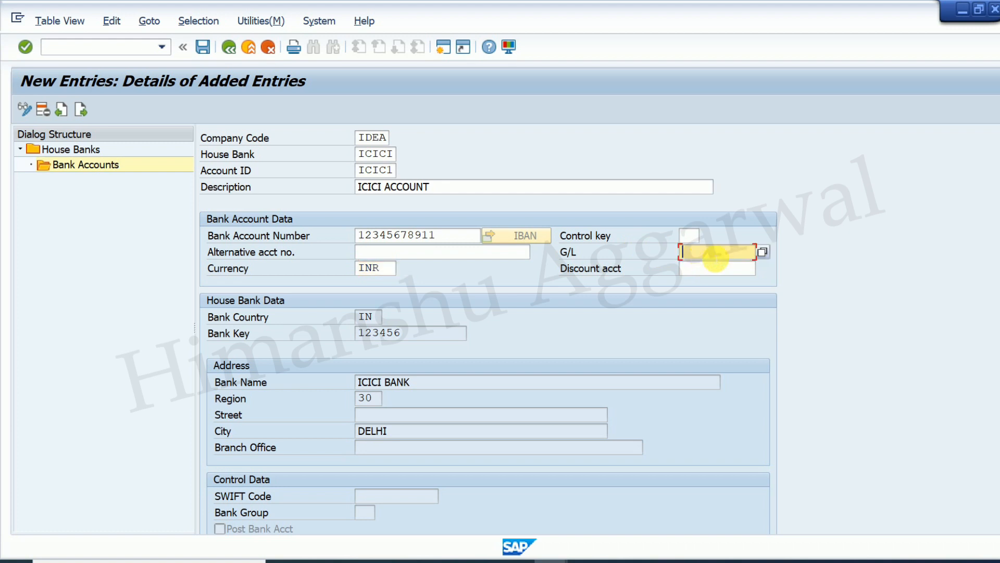
left_click(763, 253)
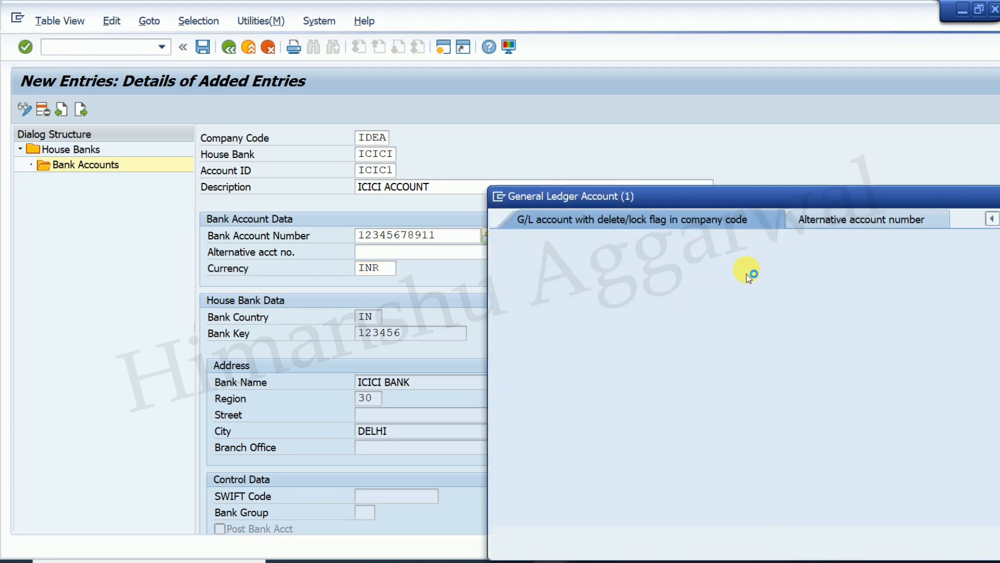
left_click(964, 535)
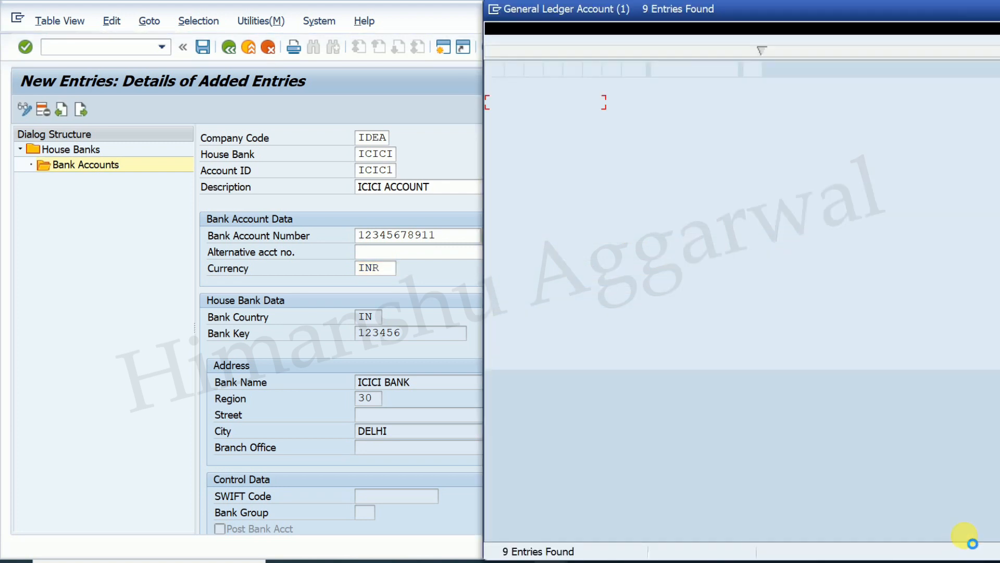
left_click(547, 148)
double_click(546, 149)
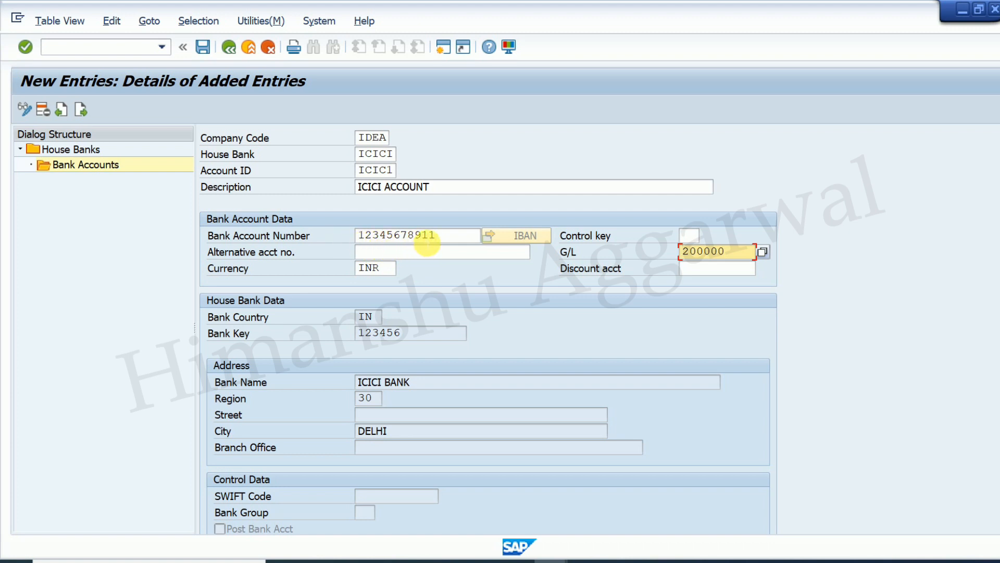
left_click(204, 48)
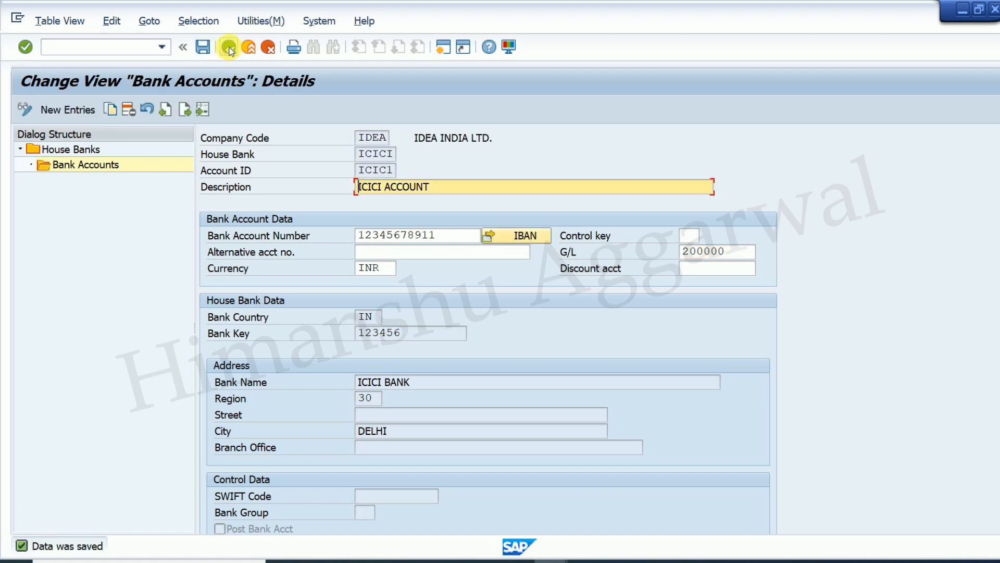
- Leave house bank maintenance and open central G/L account maintenance through transaction FS00
left_click(229, 48)
left_click(229, 48)
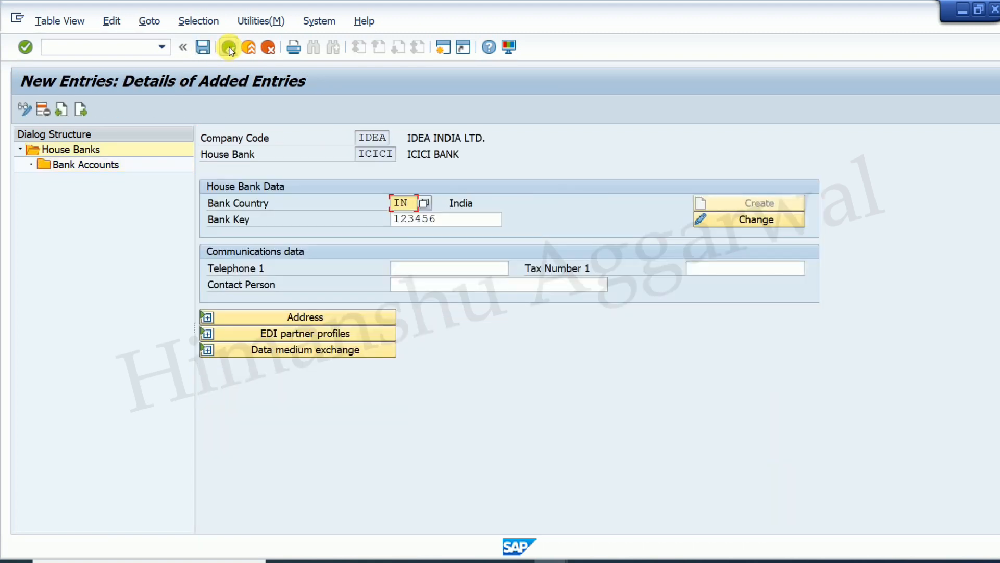
left_click(229, 48)
type("/N")
key("Return")
type("F")
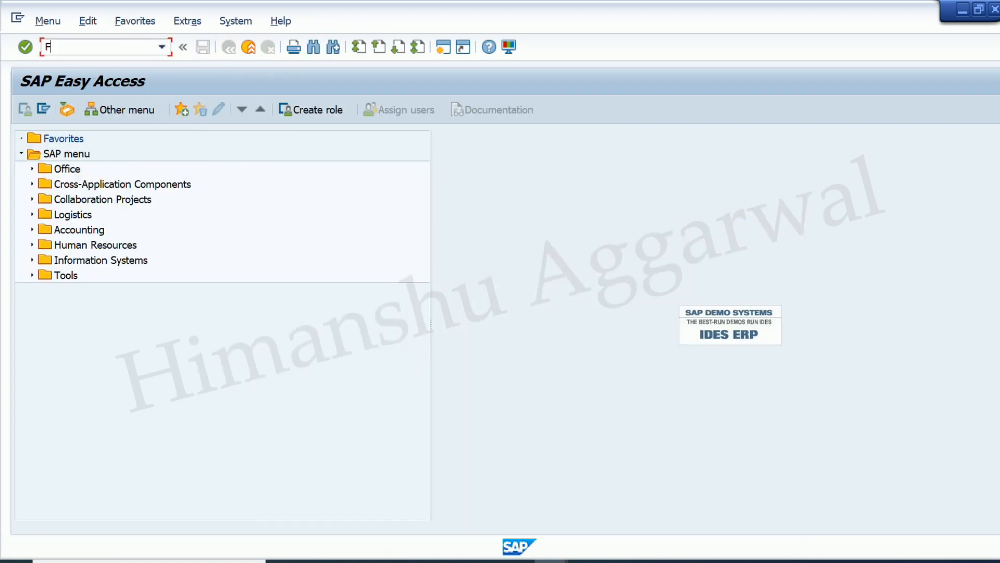
type("S00")
key("Return")
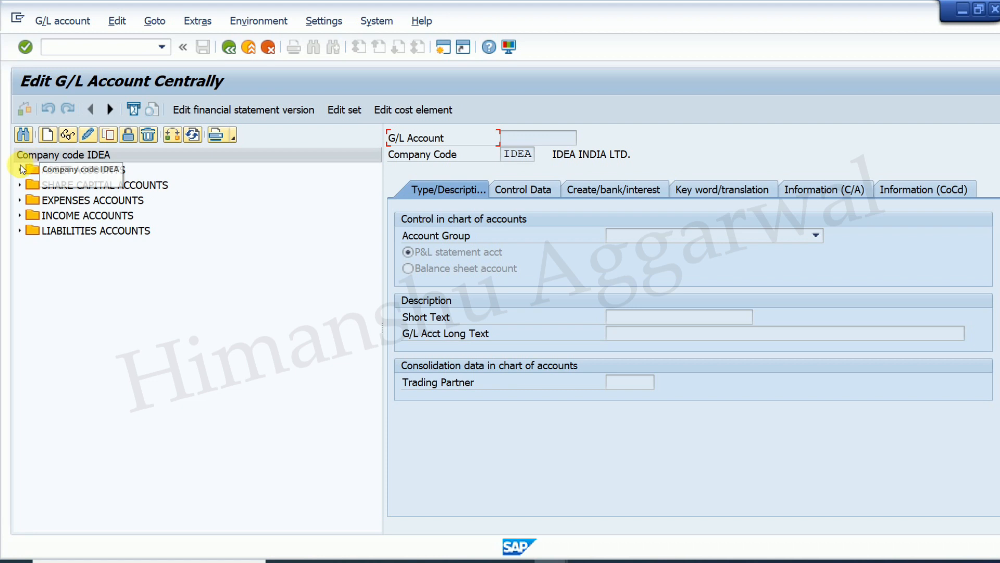
- Open the asset account 200000 ICICI Main Bank A/c for changes and bring up its Create/bank/interest data
left_click(21, 171)
left_click(132, 187)
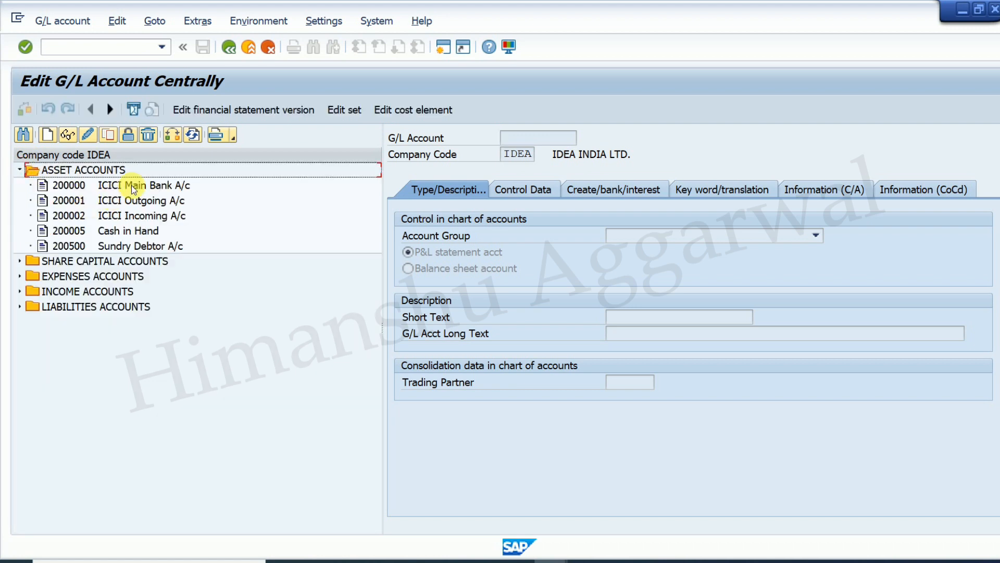
left_click(89, 135)
left_click(621, 195)
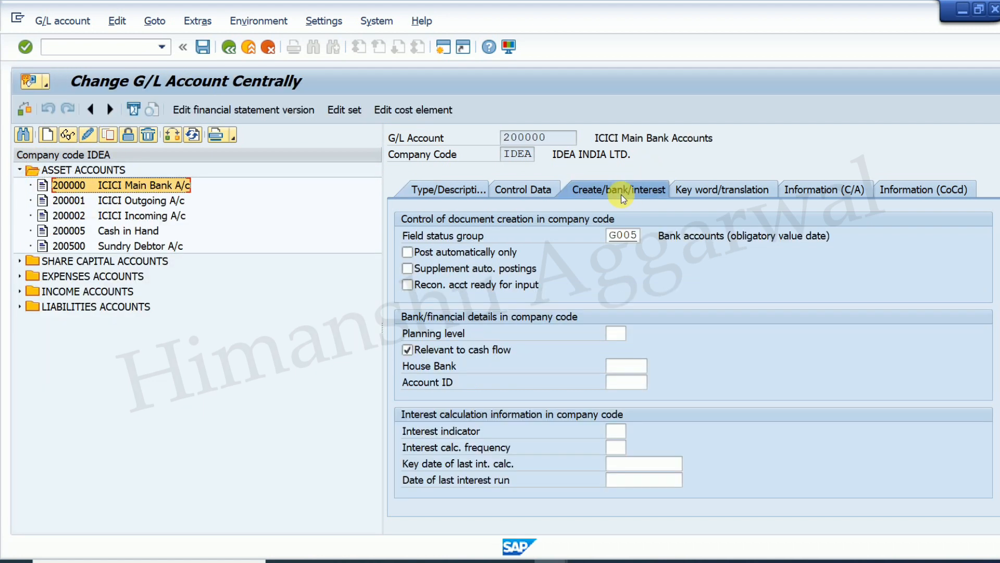
- Link the main bank G/L account to house bank ICICI and account ID ICIC1, save it despite the warning, and leave the maintenance
left_click(637, 366)
left_click(656, 368)
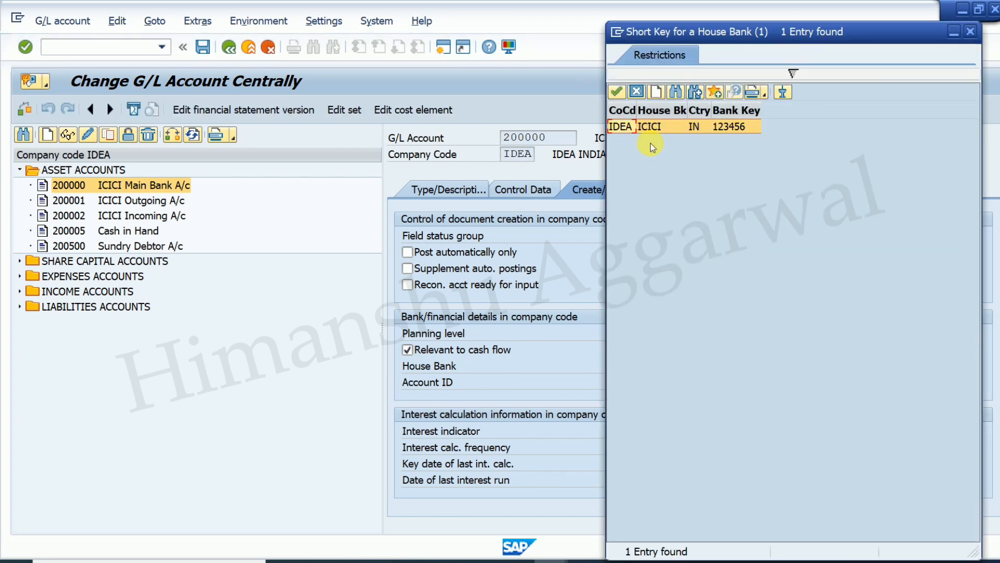
left_click(646, 130)
double_click(646, 130)
left_click(643, 385)
left_click(658, 387)
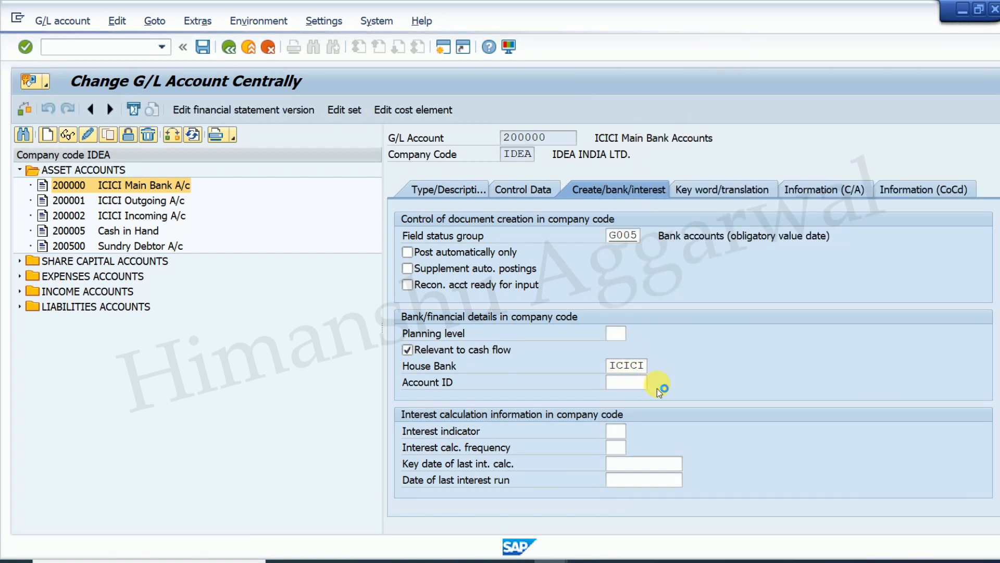
double_click(604, 126)
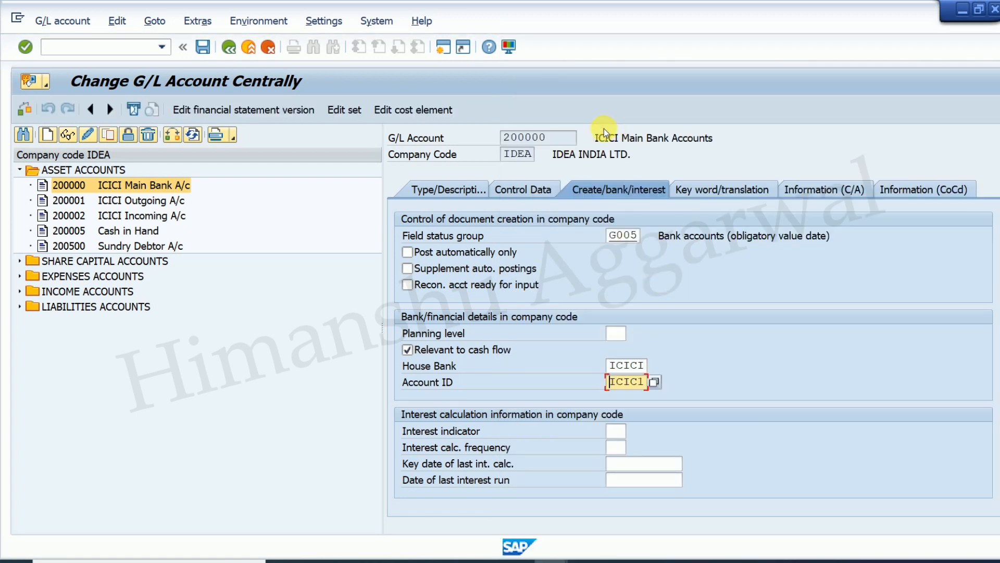
left_click(203, 48)
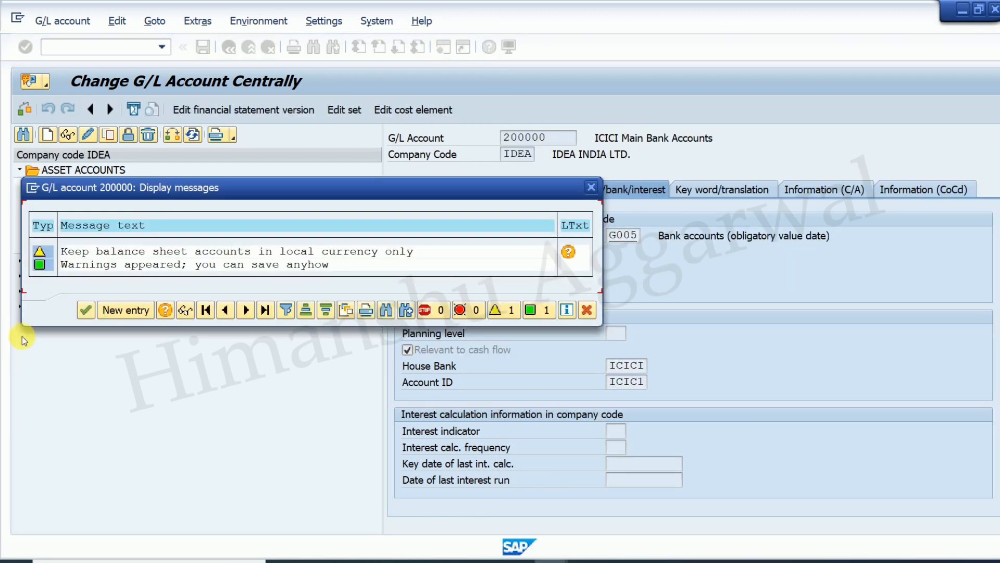
left_click(86, 310)
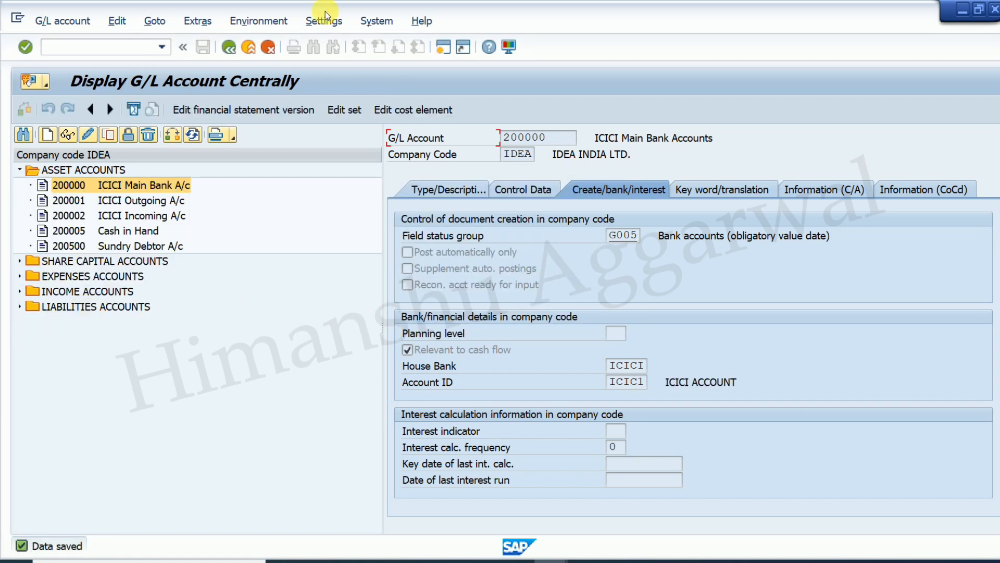
left_click(229, 47)
- Switch to the EBS workbook in Excel and review the completed G/L account and house bank steps on Sheet1
left_click(693, 560)
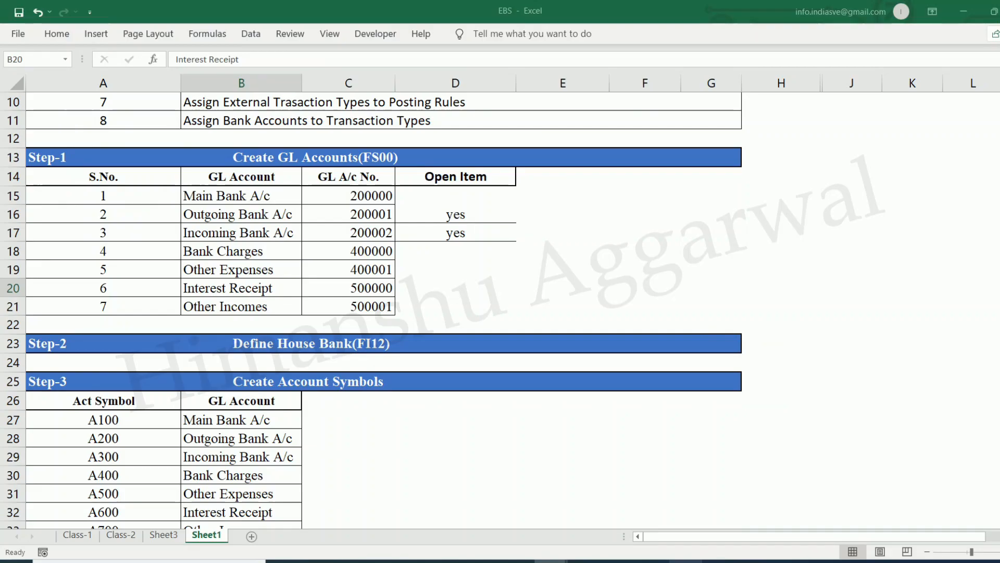
scroll(307, 255, "up", 2)
scroll(287, 269, "up", 1)
scroll(223, 197, "down", 3)
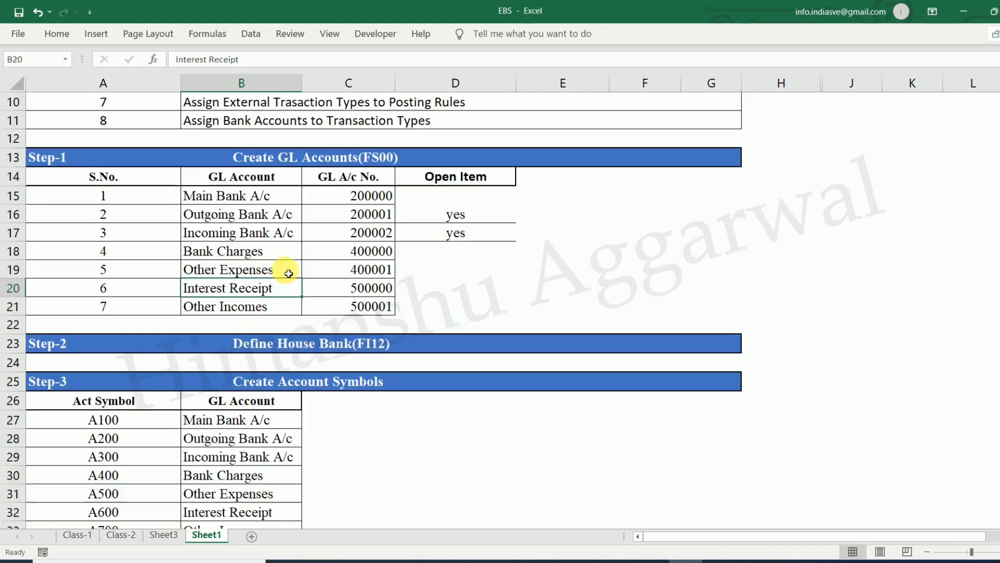
scroll(339, 283, "down", 1)
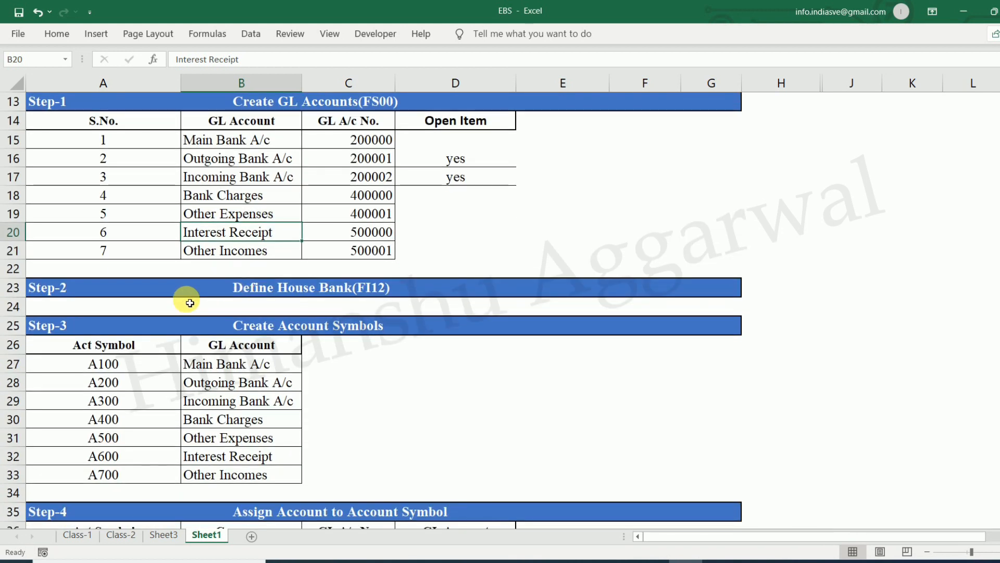
scroll(463, 296, "up", 1)
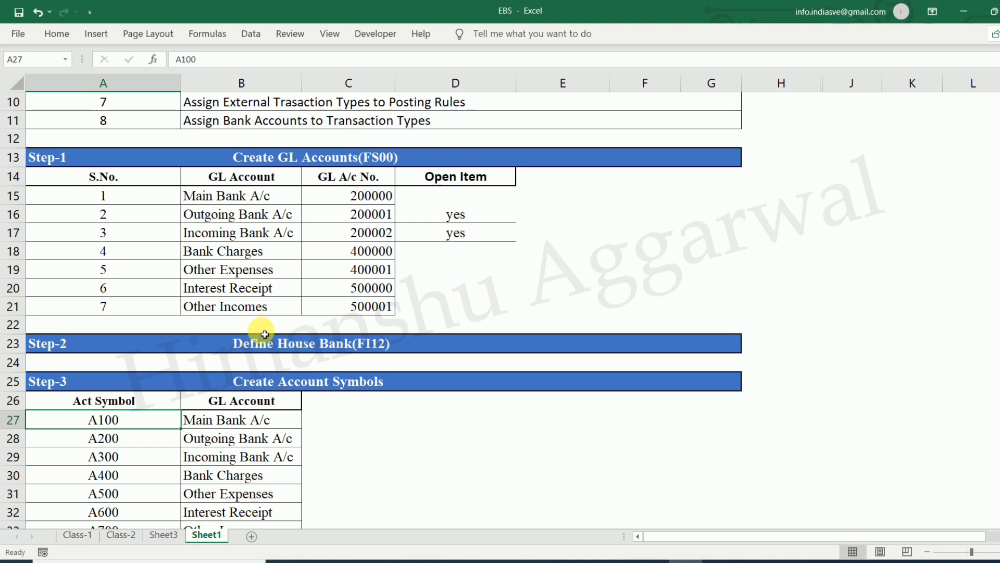
scroll(281, 352, "down", 3)
- Examine the Step-3 Create Account Symbols table and compare its symbols with the G/L accounts listed in Step-1
left_click(296, 224)
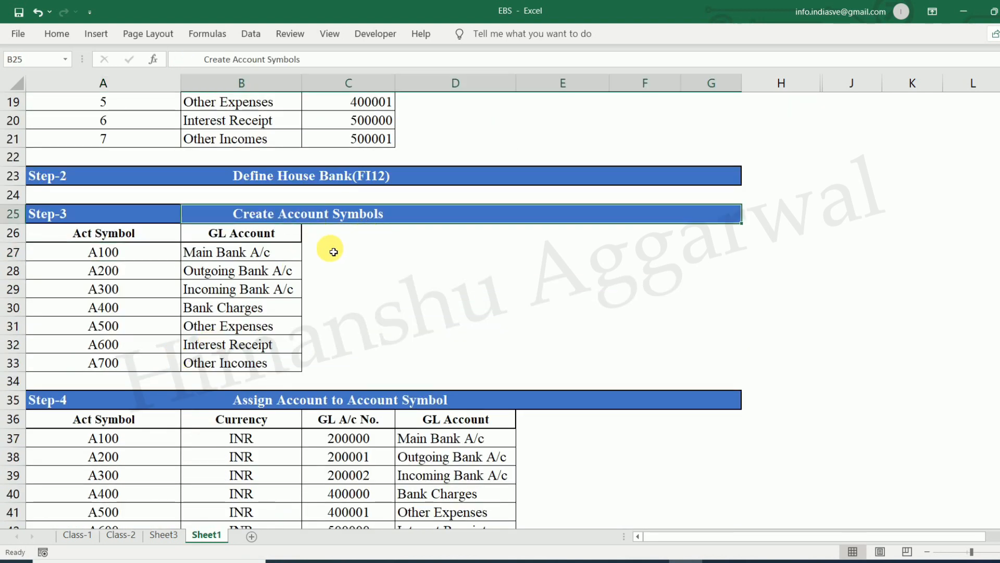
left_click(139, 253)
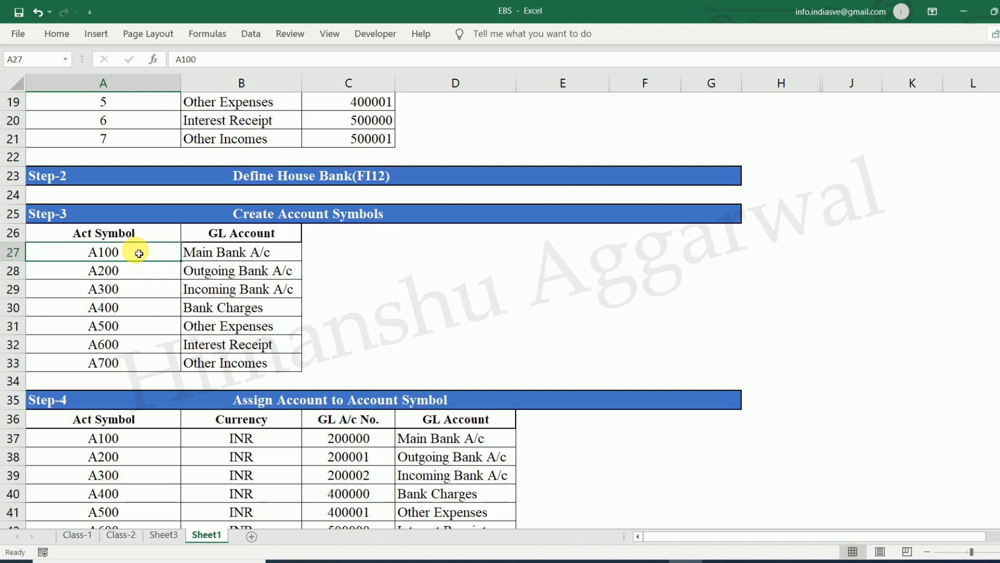
left_click(215, 254)
scroll(263, 260, "up", 1)
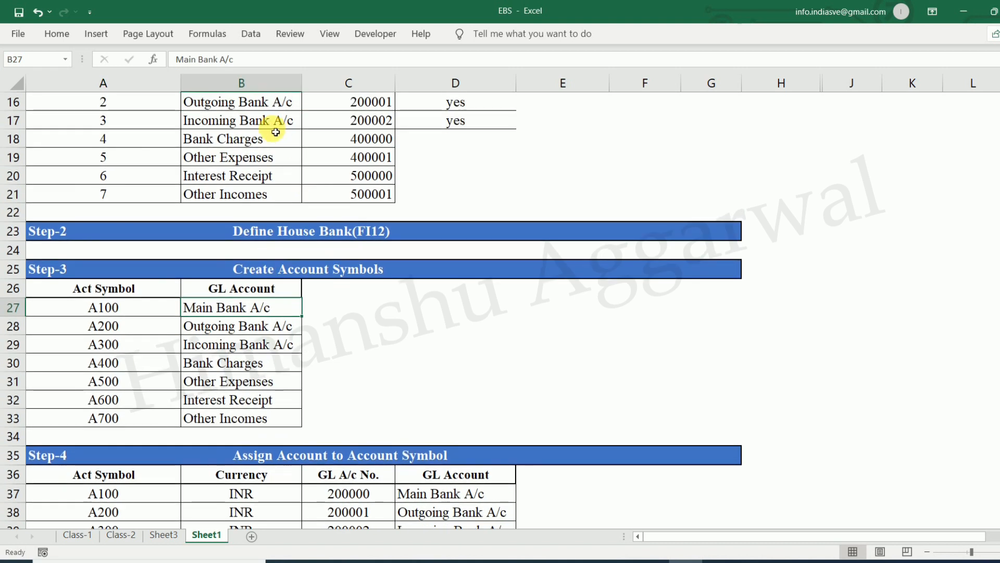
scroll(276, 133, "up", 1)
left_click_drag(245, 140, 263, 231)
mouse_move(134, 371)
left_mouse_down()
mouse_move(130, 384)
mouse_move(130, 368)
left_mouse_up()
- Review where symbols A100, A200 and A300 are used in the payment and reconciliation journal entries on the Class-1 sheet
left_click(77, 535)
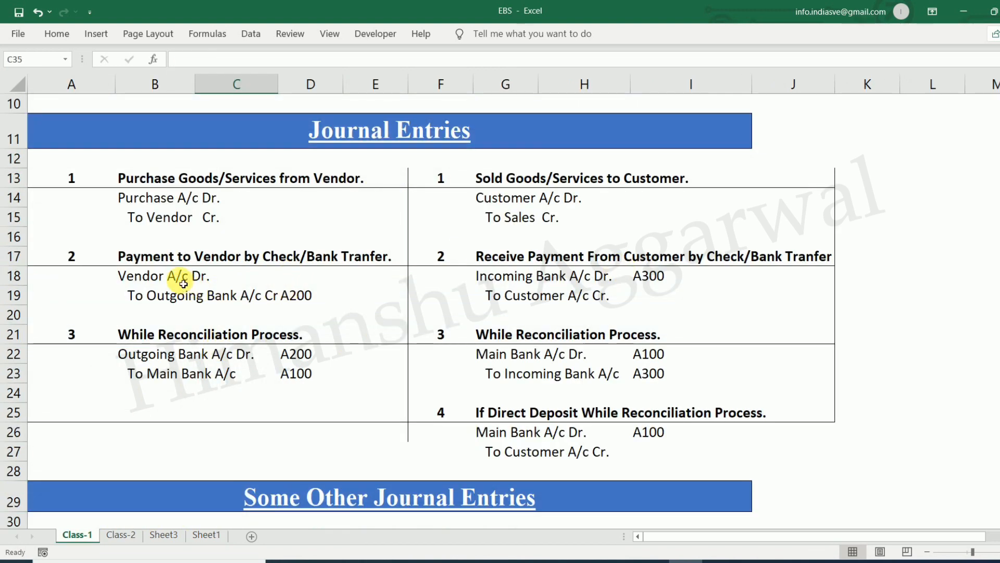
left_click(179, 293)
left_click(318, 304)
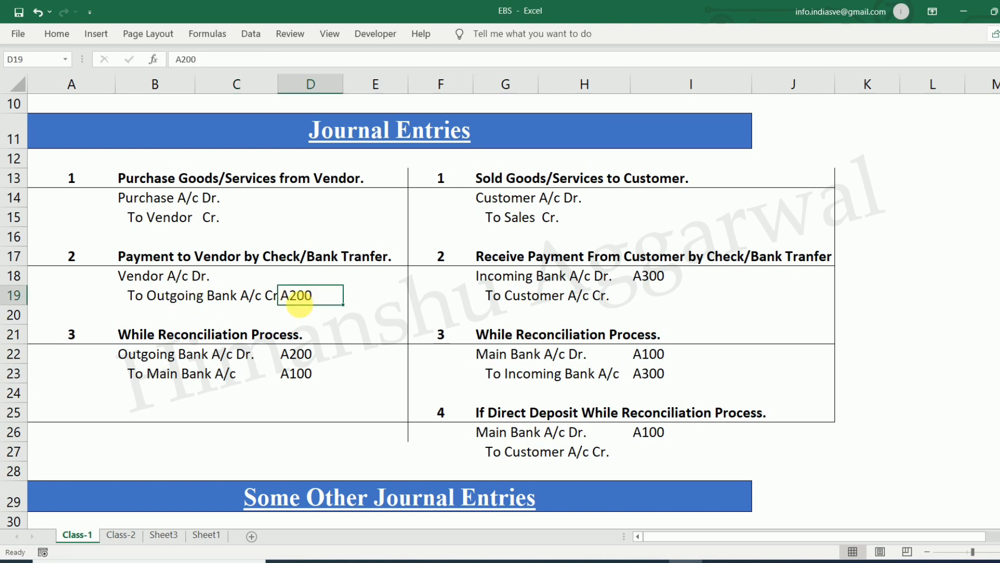
left_click(169, 359)
left_click_drag(167, 363, 306, 356)
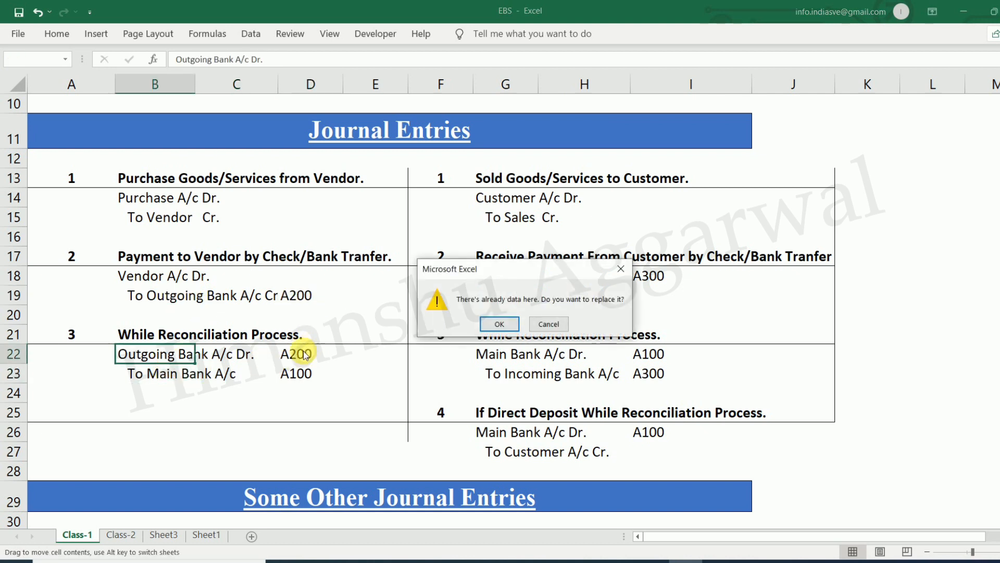
left_click(620, 268)
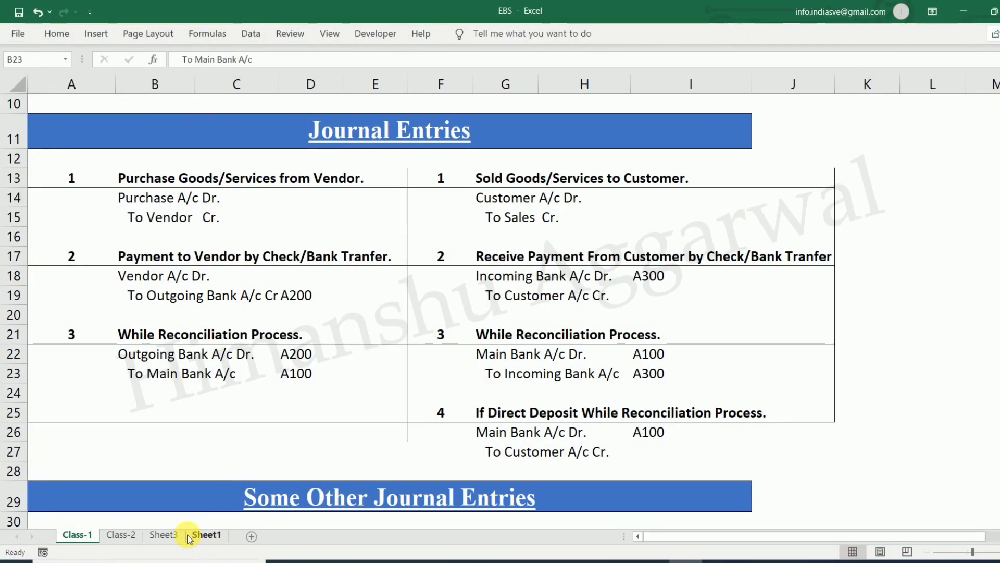
- Return to Sheet1 and check the Step-3 account symbols A100 and A200 against their G/L accounts
left_click(178, 535)
left_click(210, 537)
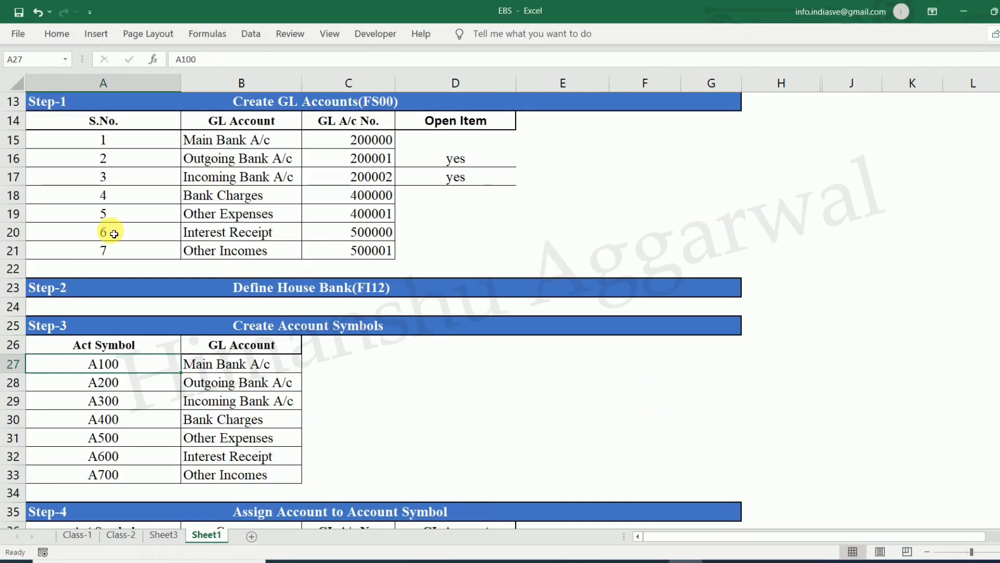
left_click(217, 368)
left_click(146, 381)
left_click(225, 385)
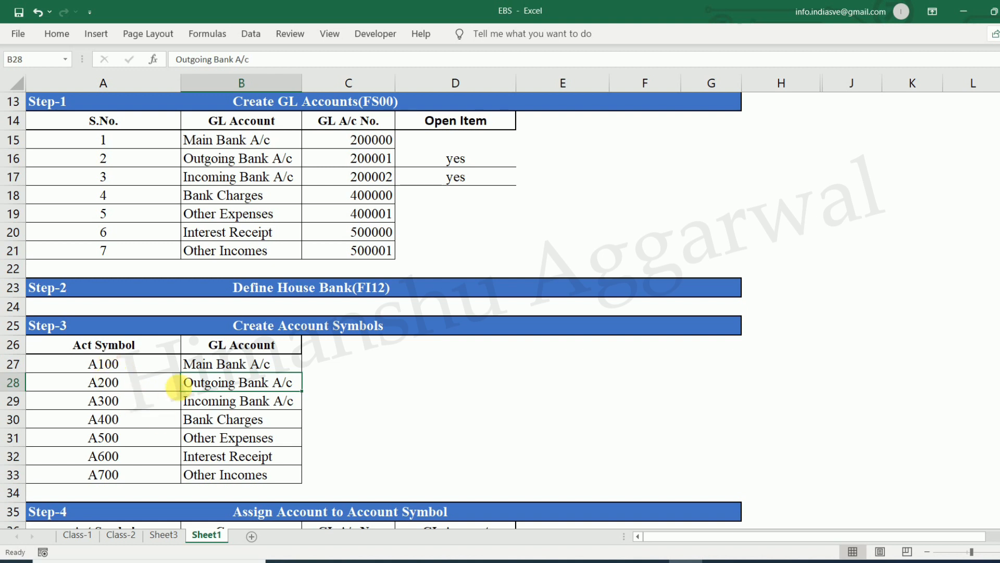
- Switch to SAP and open the SAP Reference IMG through transaction SPRO
mouse_move(530, 560)
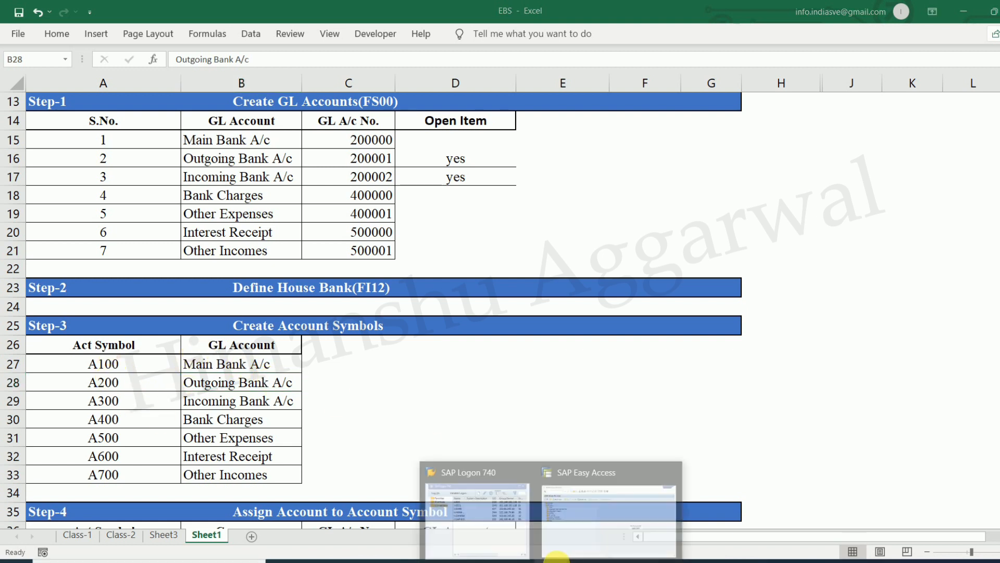
left_click(592, 492)
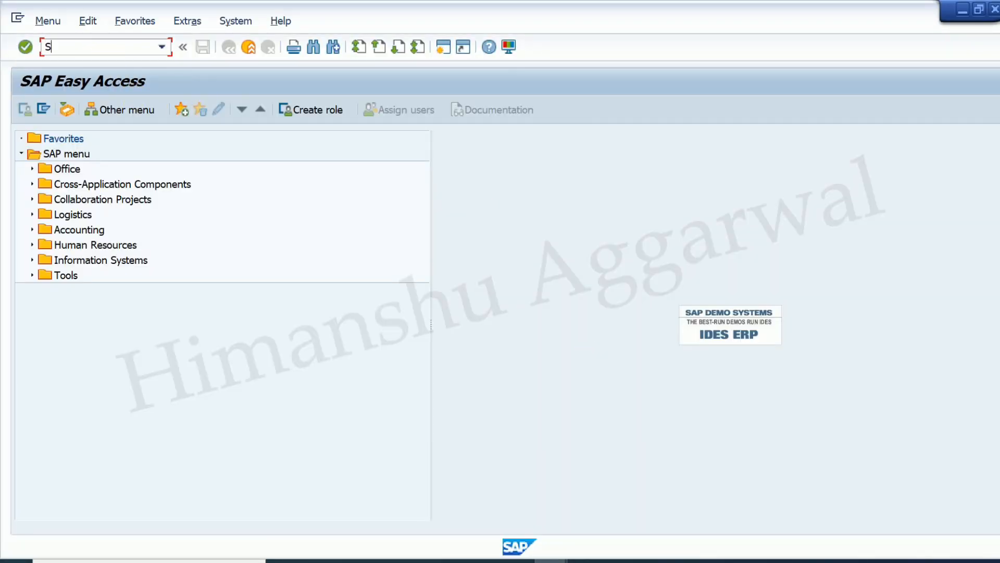
type("SPRO")
key("Return")
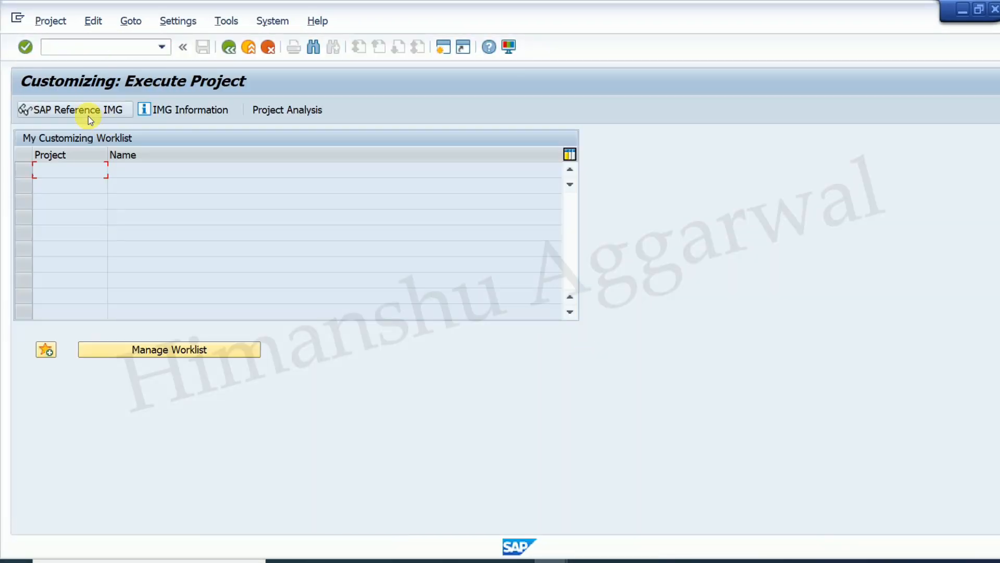
left_click(89, 115)
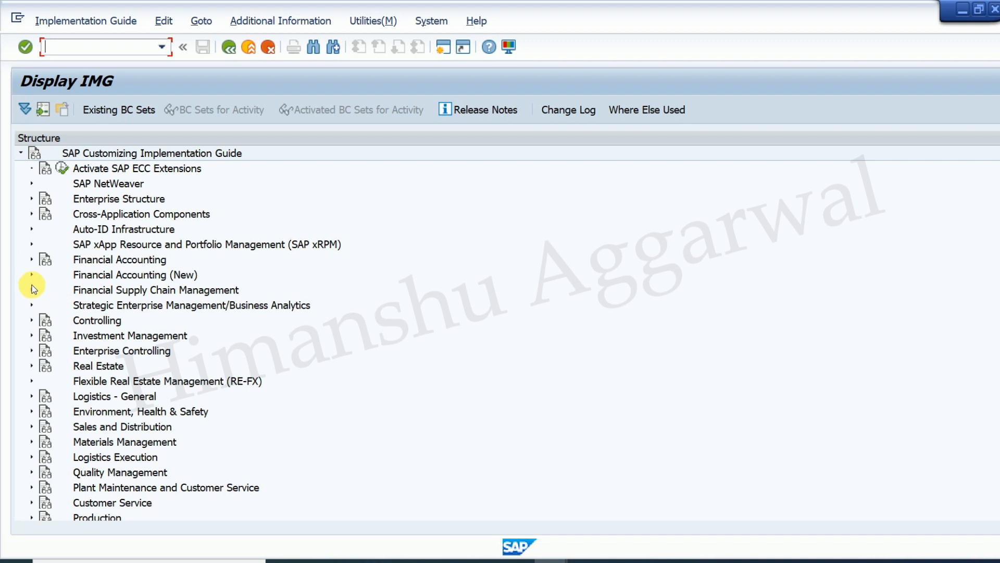
- Open Make Global Settings for Electronic Bank Statement under Bank Accounting's Payment Transactions, using chart of accounts IDEA
left_click(32, 275)
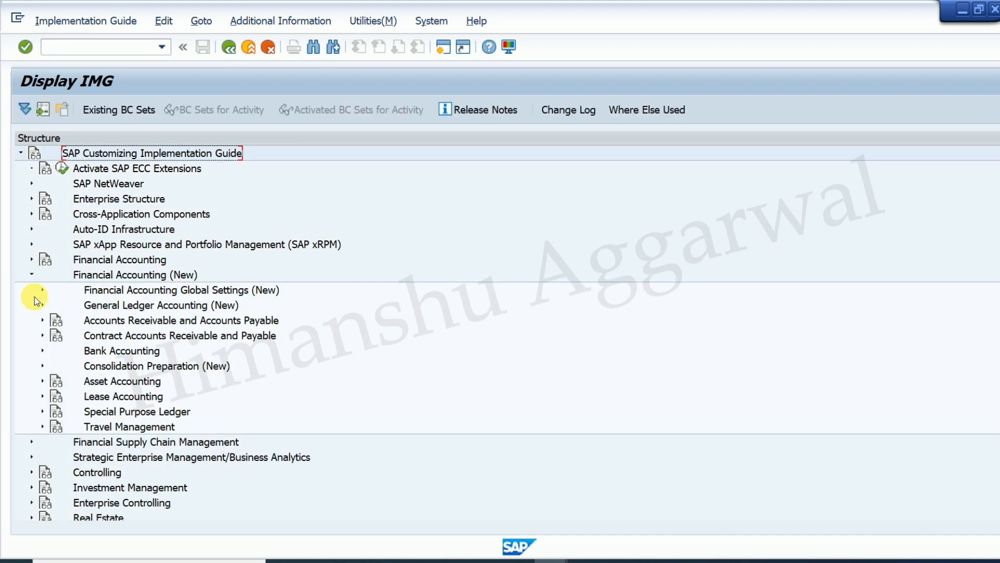
left_click(43, 350)
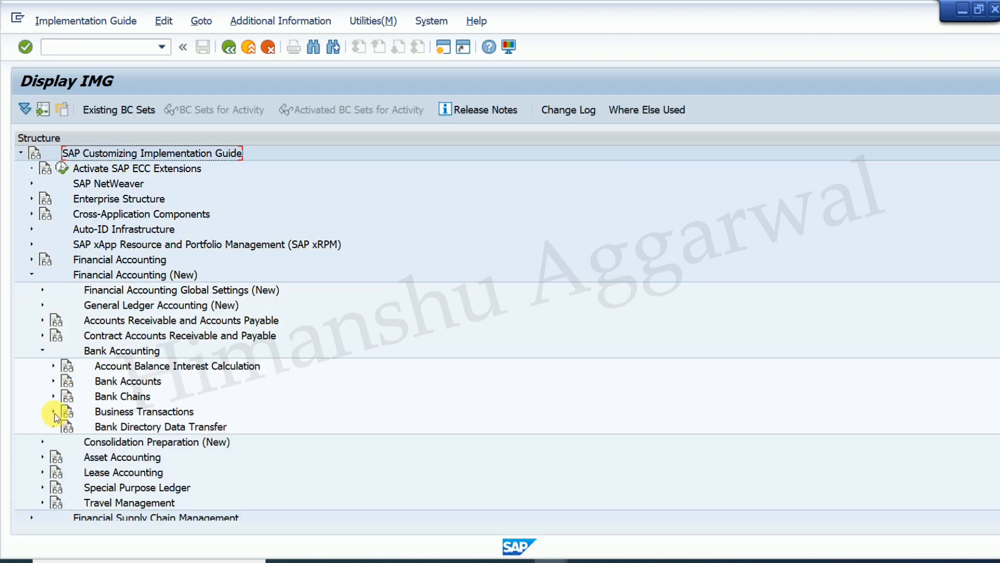
left_click(53, 411)
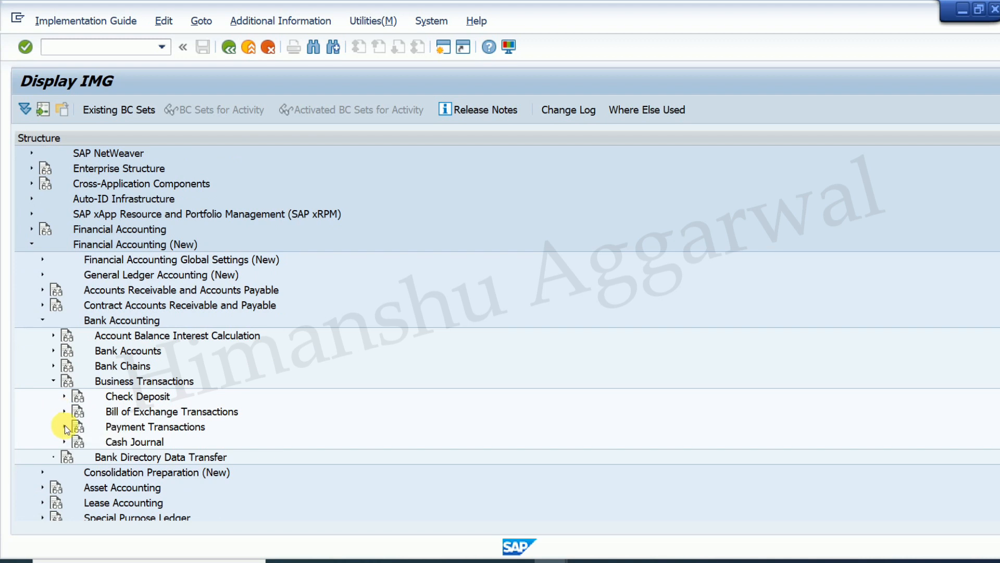
left_click(64, 426)
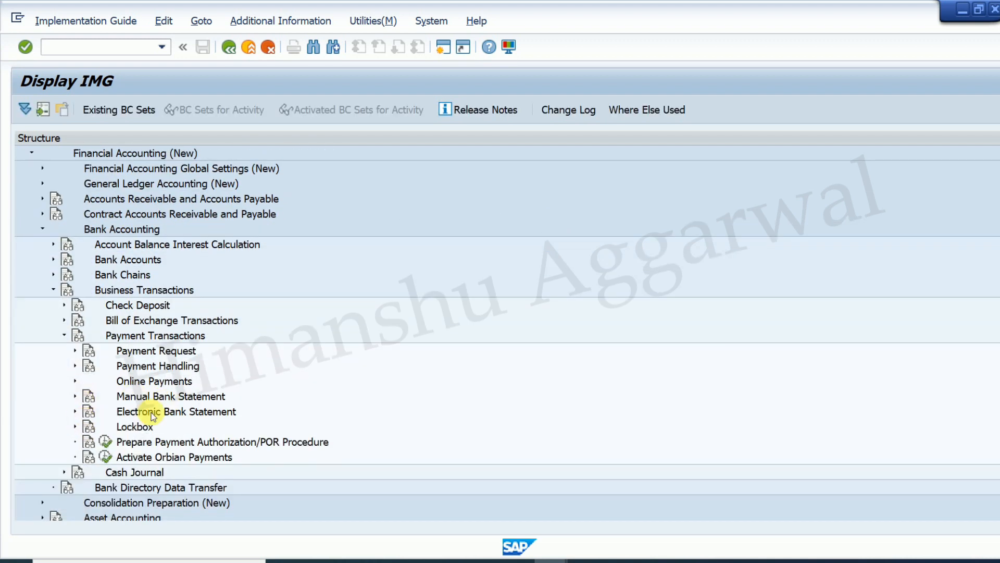
left_click(74, 412)
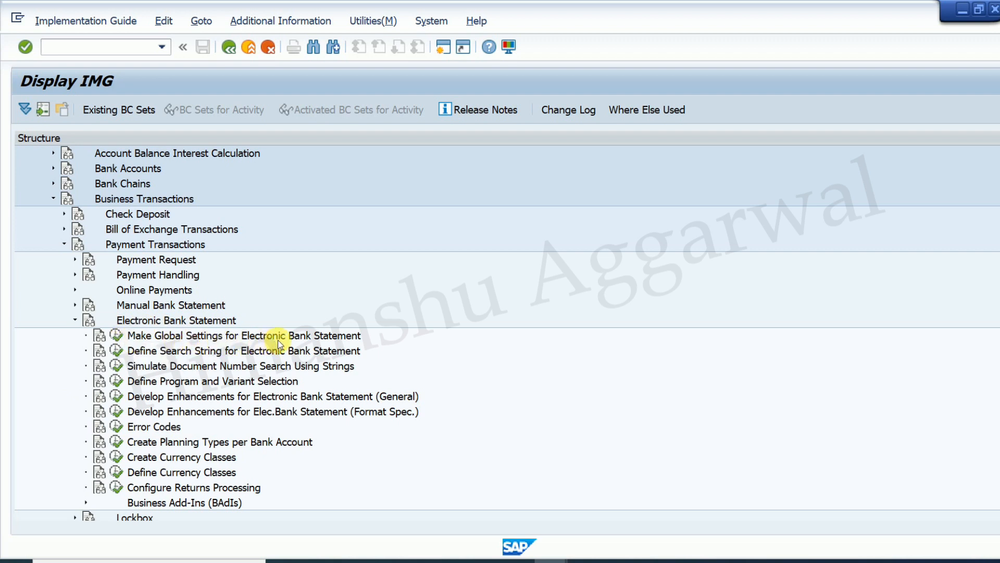
left_click(116, 334)
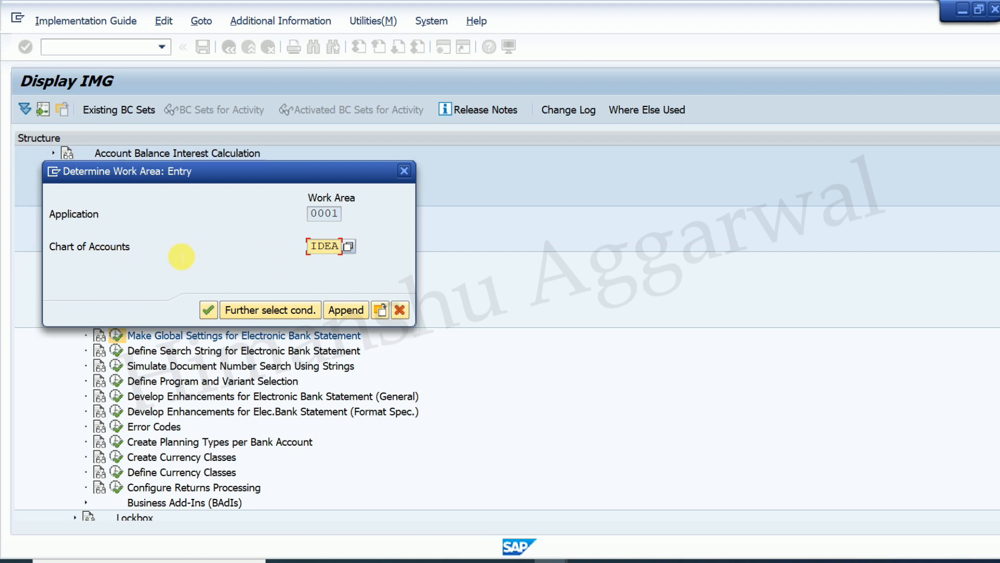
left_click(208, 309)
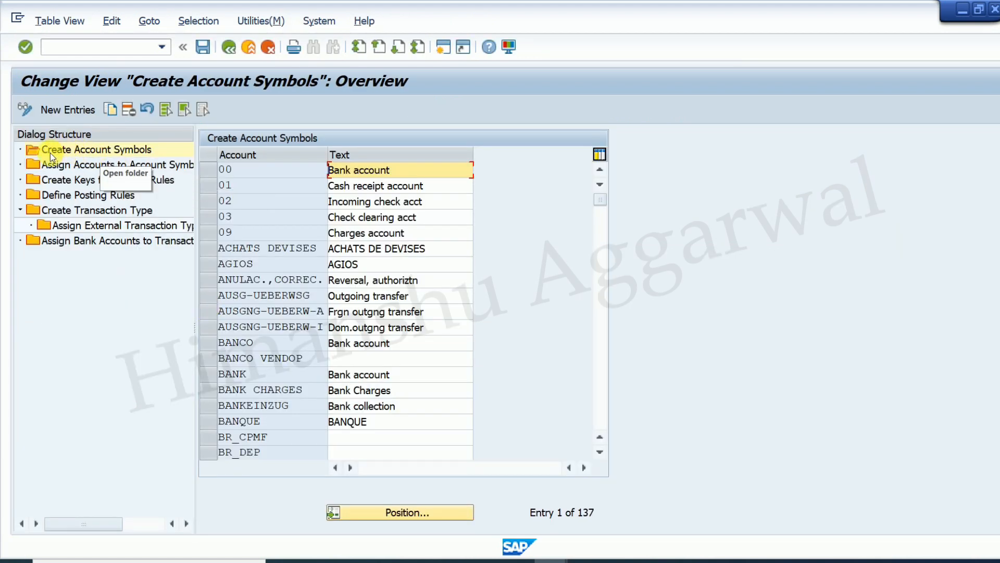
- Add new account symbol entries by copying A100 to A700 with their account names from the workbook's Step-3 table
left_click(60, 107)
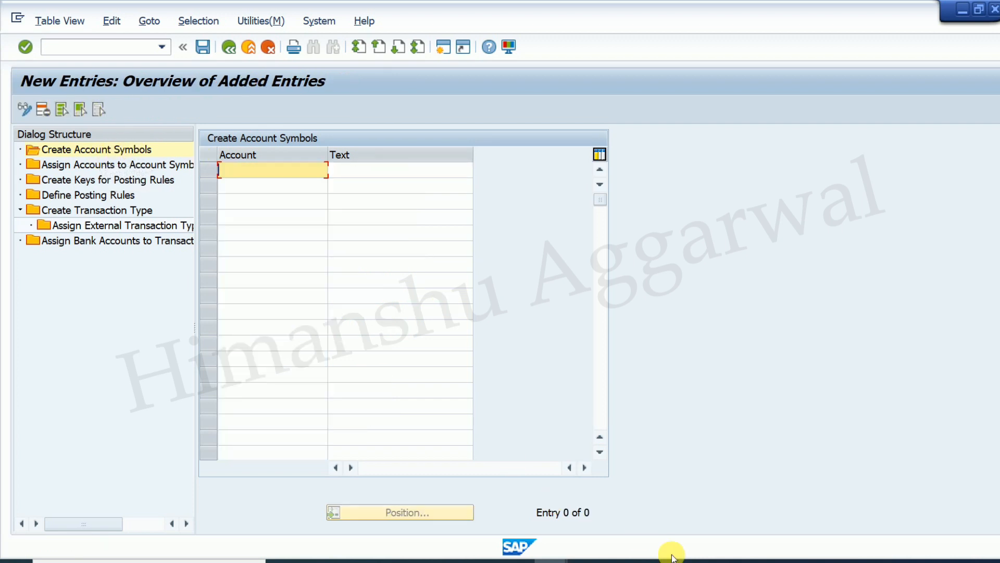
key("alt+Tab")
left_click_drag(114, 363, 259, 475)
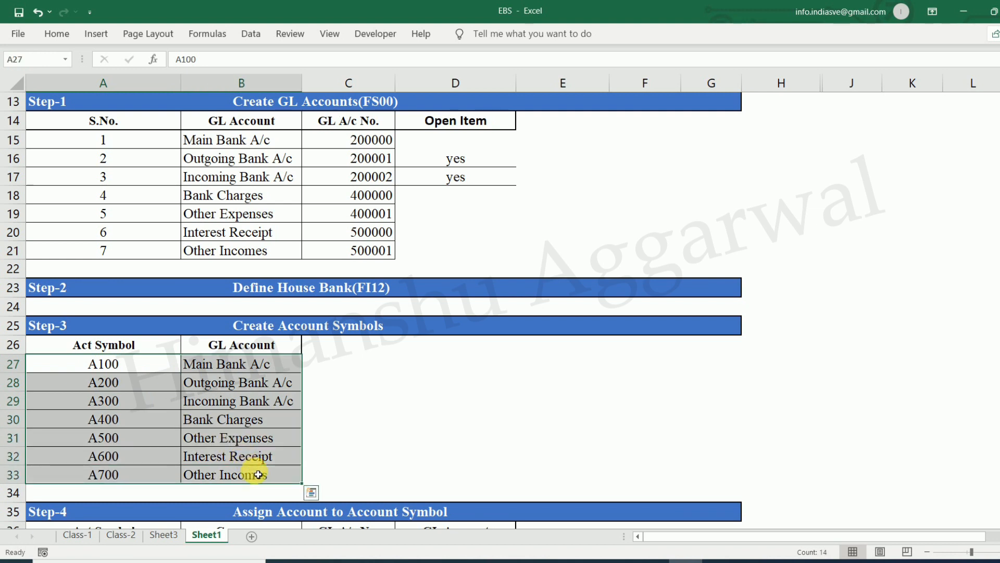
key("ctrl+c")
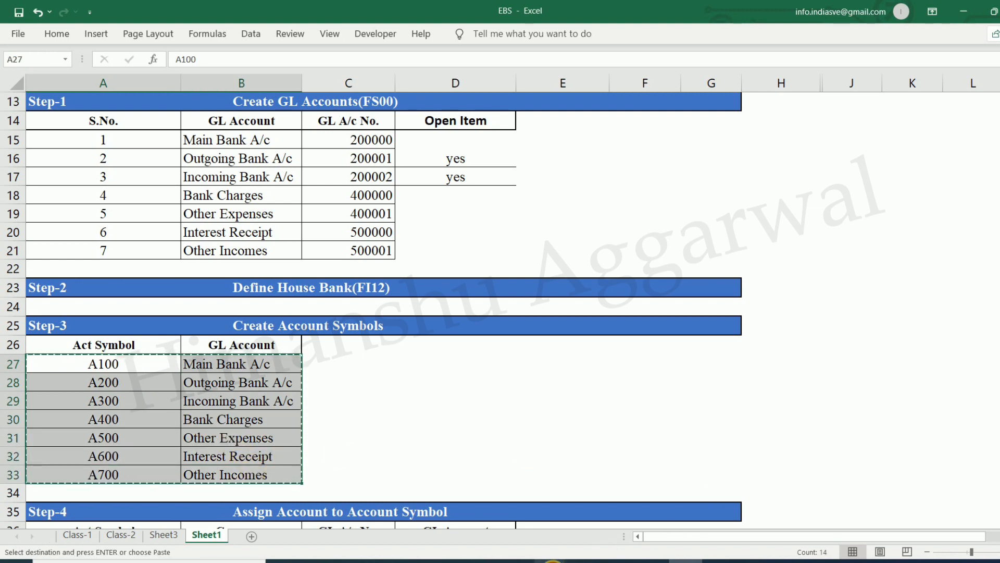
left_click(574, 540)
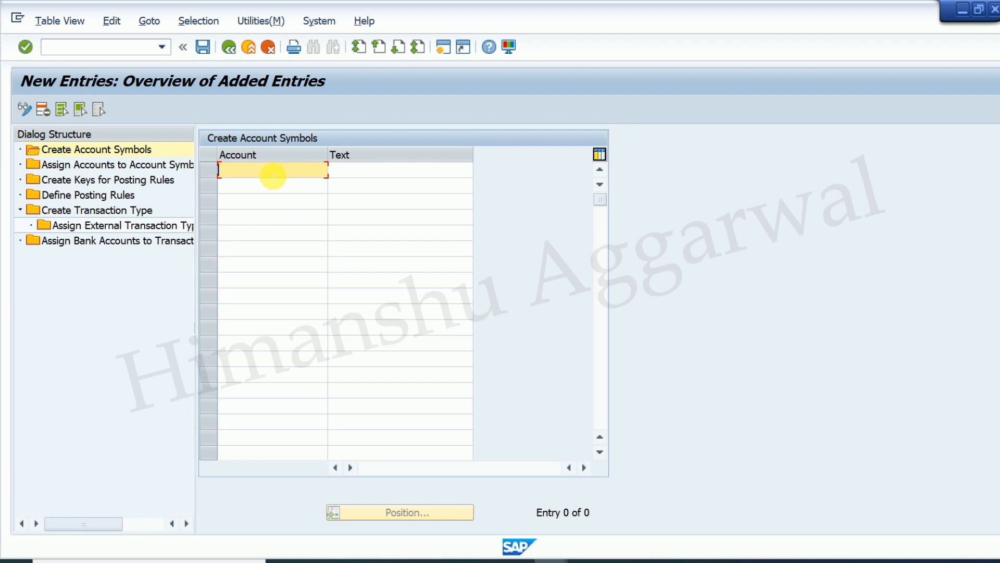
key("ctrl+v")
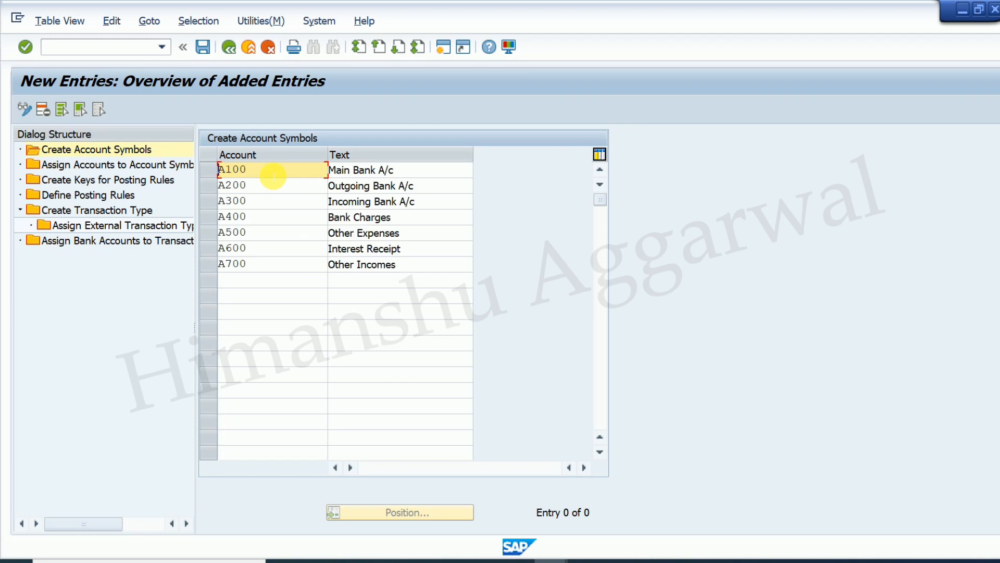
- Validate the seven new account symbols and save them, confirming the customizing request
left_click(412, 234)
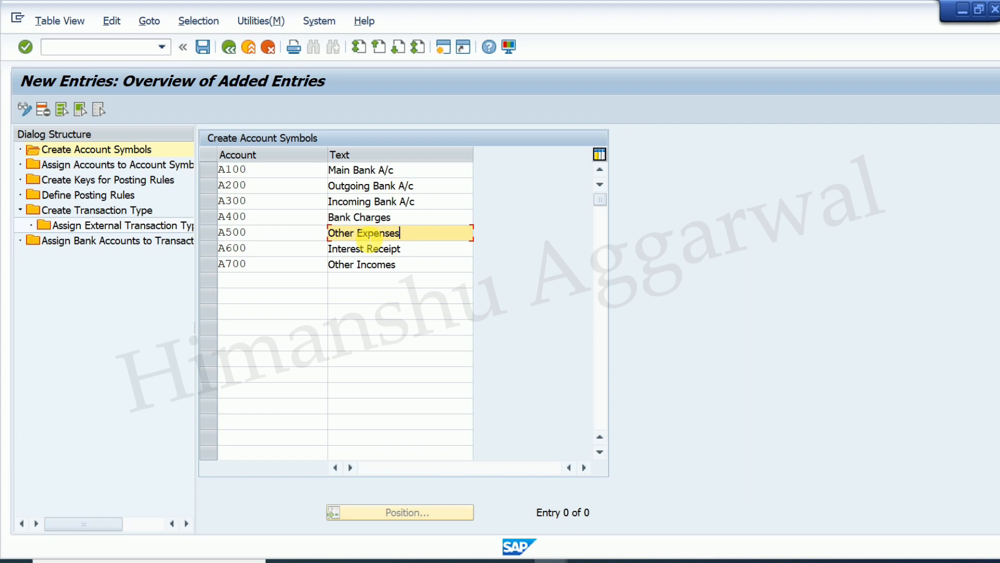
key("Return")
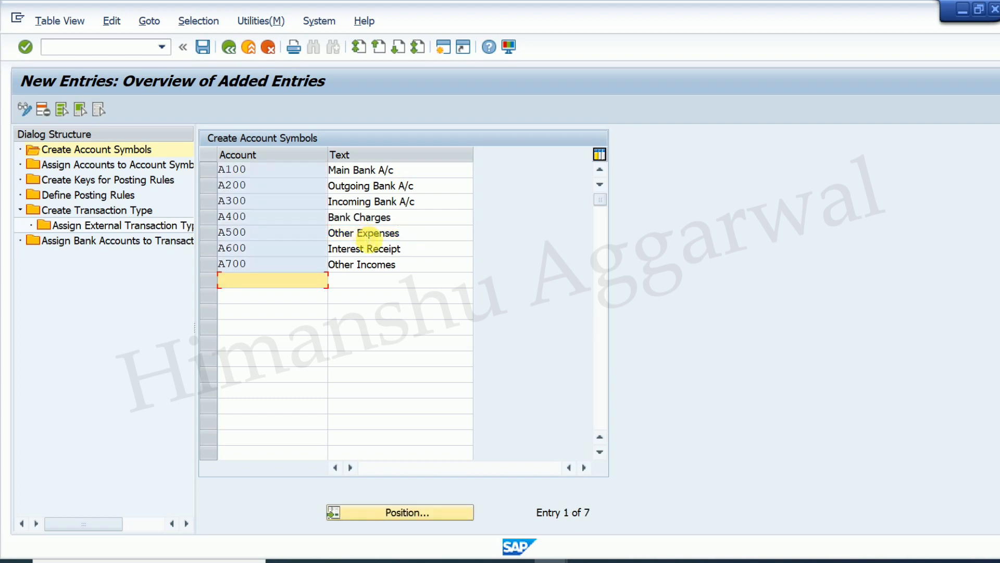
left_click(259, 170)
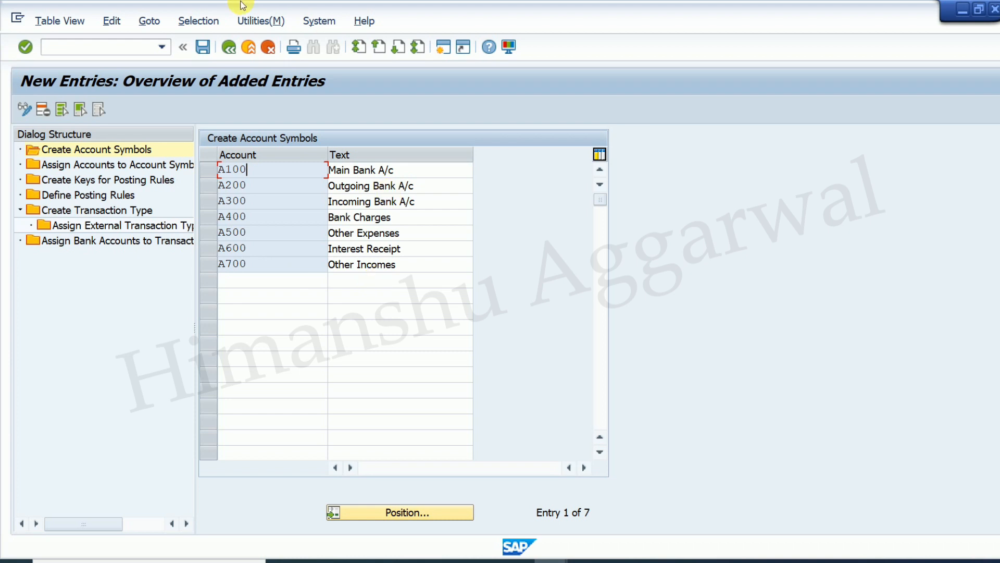
left_click(203, 48)
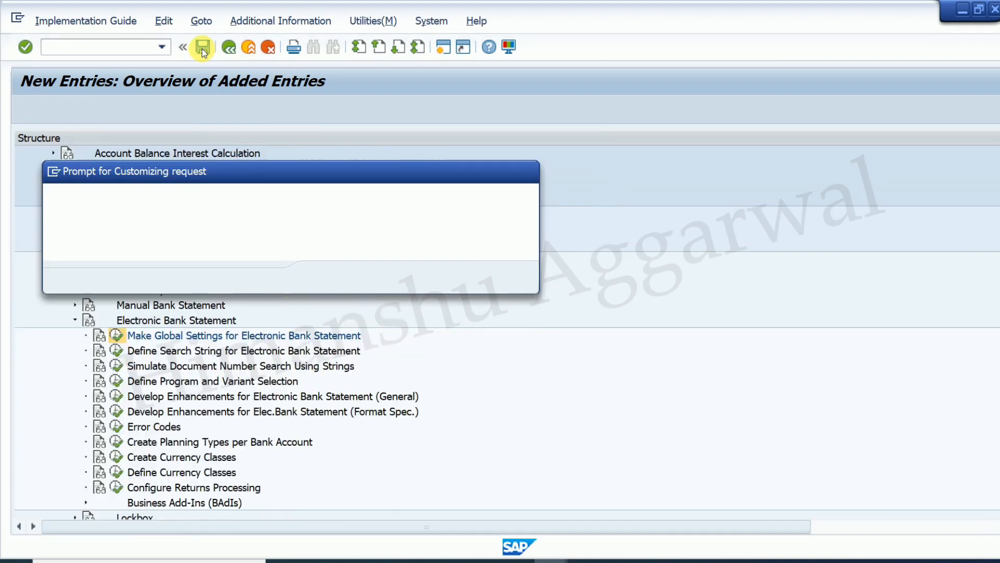
left_click(324, 277)
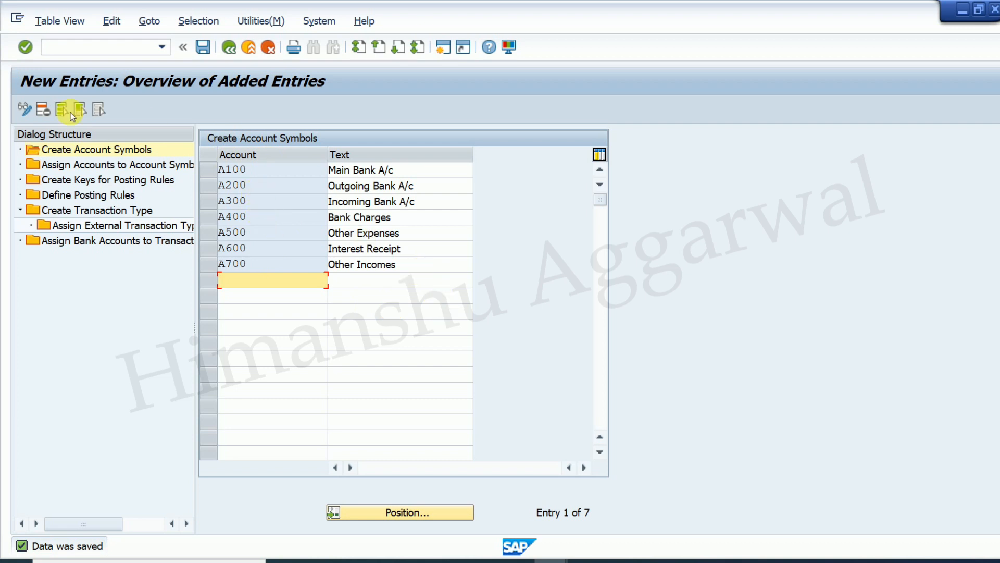
- Start new entries for Assign Accounts to Account Symbol, and switch back to the EBS workbook, clearing the earlier copy selection
double_click(111, 168)
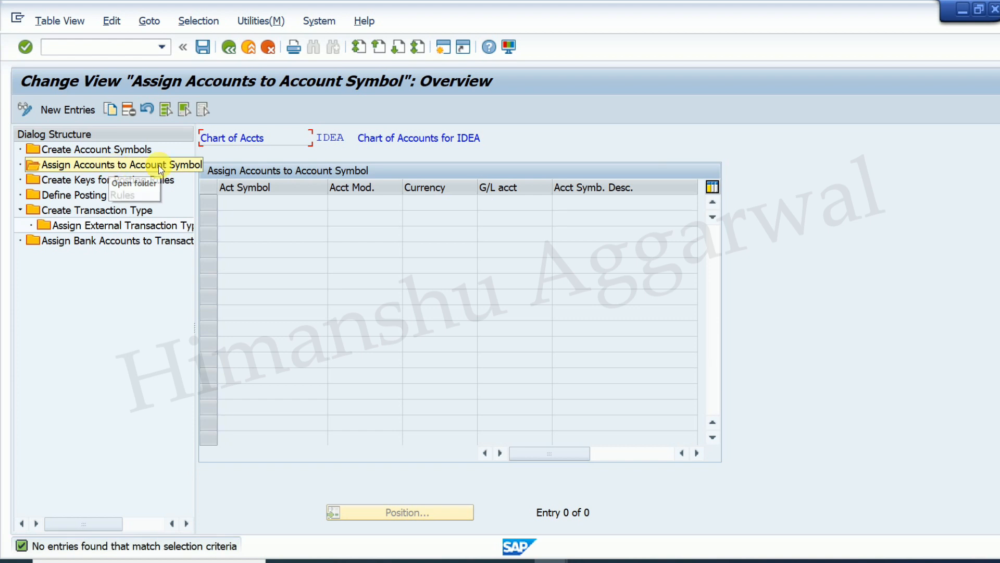
left_click(76, 110)
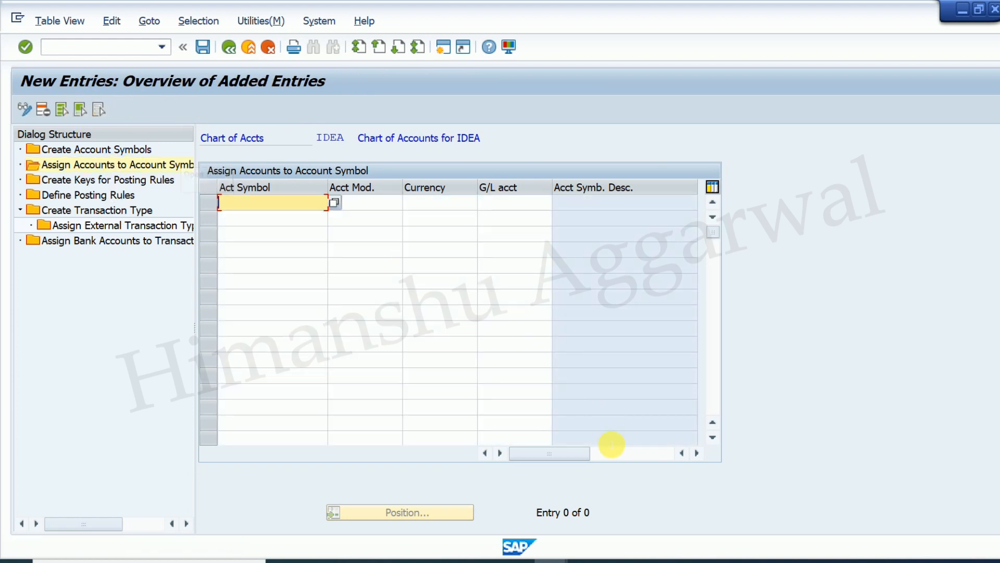
mouse_move(687, 560)
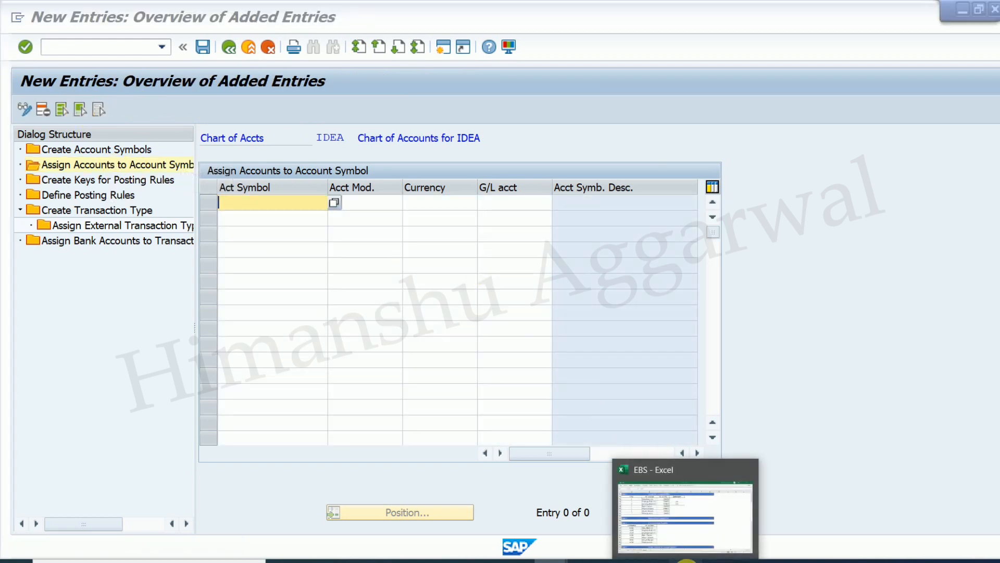
left_click(677, 517)
key("Escape")
left_click(469, 408)
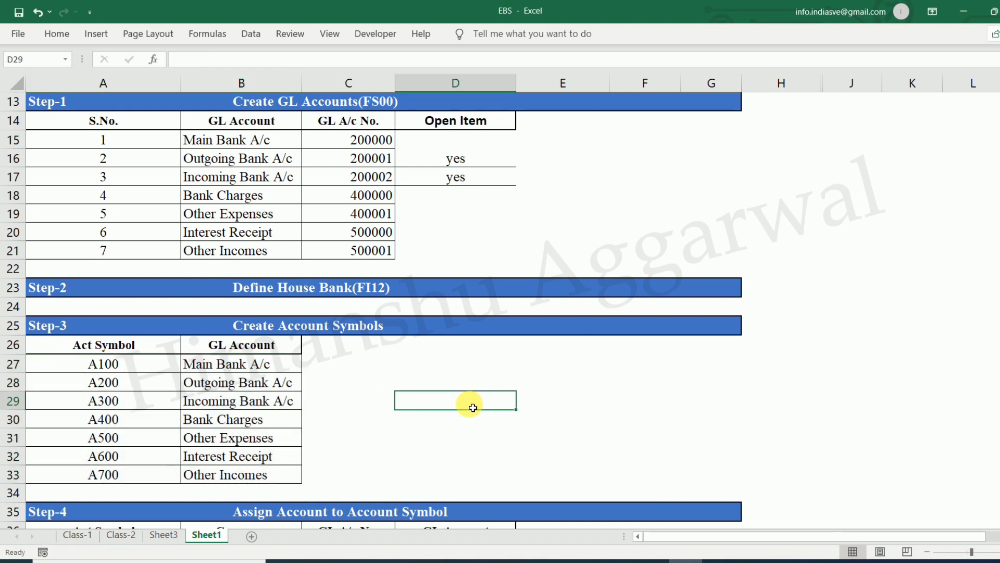
- Review the Step-4 Assign Account to Account Symbol table, matching symbol A100 with its G/L account number
scroll(458, 406, "down", 4)
left_click(103, 331)
left_click(367, 327)
left_click(107, 328)
left_click(354, 329)
left_click(105, 326)
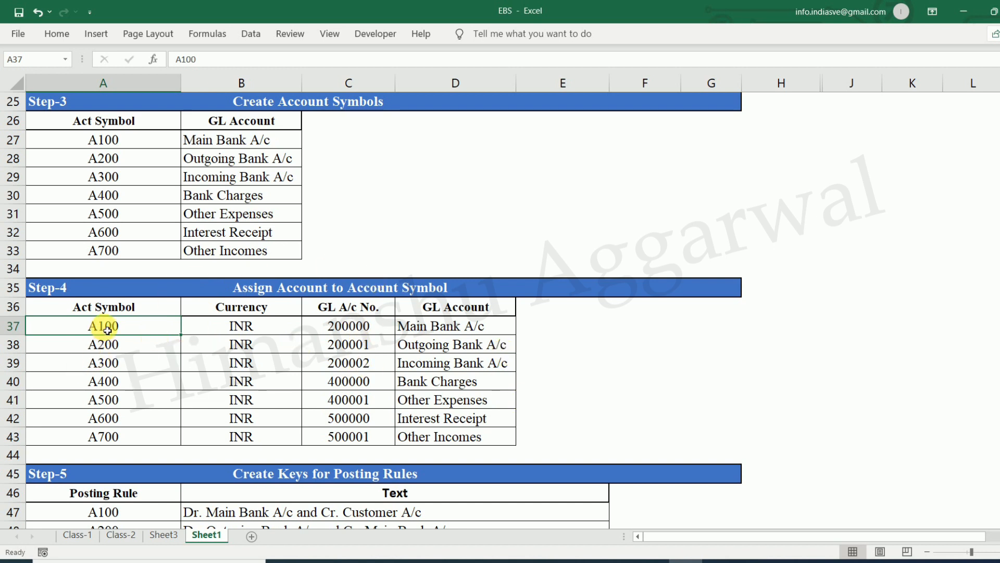
- Copy symbols A100 to A700 from the Step-4 table into the Act Symbol column of the new account assignment entries in SAP
left_click_drag(111, 331, 145, 435)
key("ctrl+c")
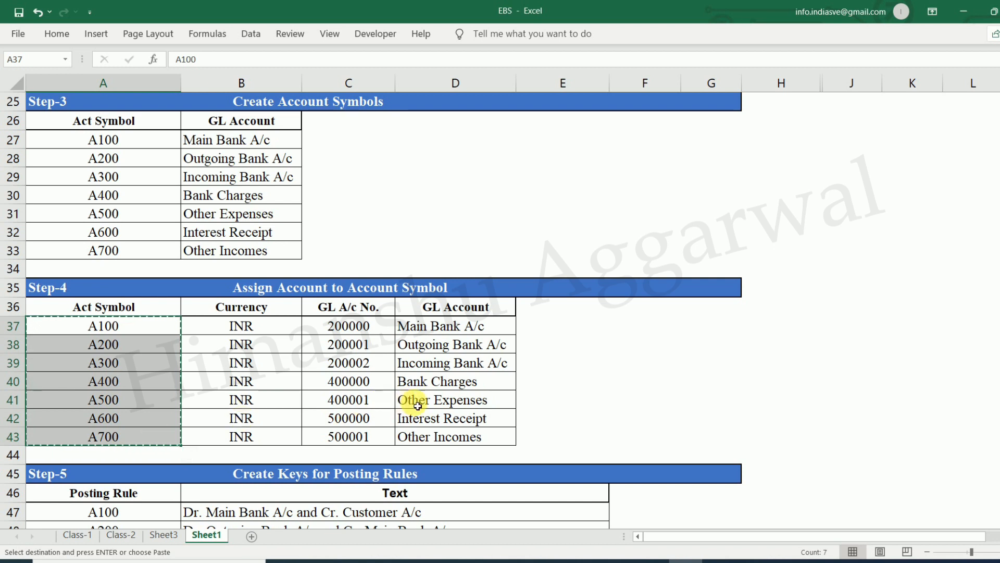
left_click(551, 561)
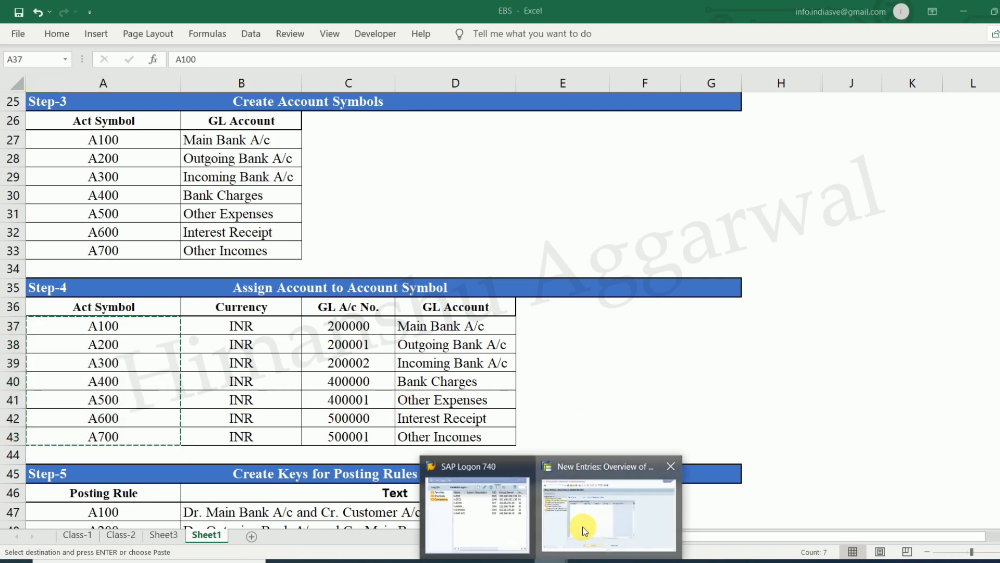
left_click(584, 530)
key("ctrl+v")
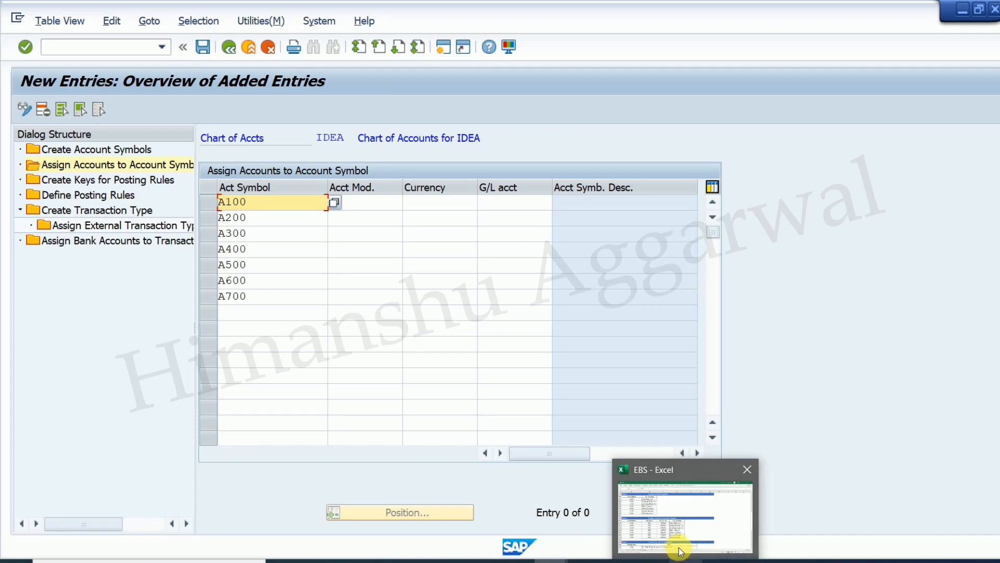
- Copy G/L account numbers 200000, 200001, 200002 and 400000 from the workbook's Step-4 table into the Currency column for A100 to A400
left_click(679, 560)
left_click_drag(375, 325, 375, 379)
key("ctrl+c")
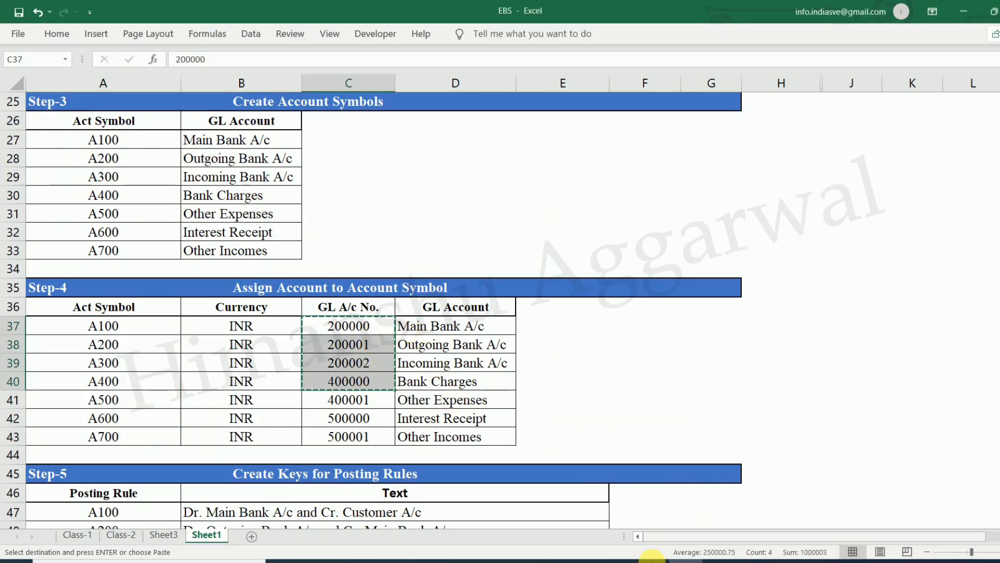
mouse_move(551, 560)
left_click(595, 539)
left_click(440, 202)
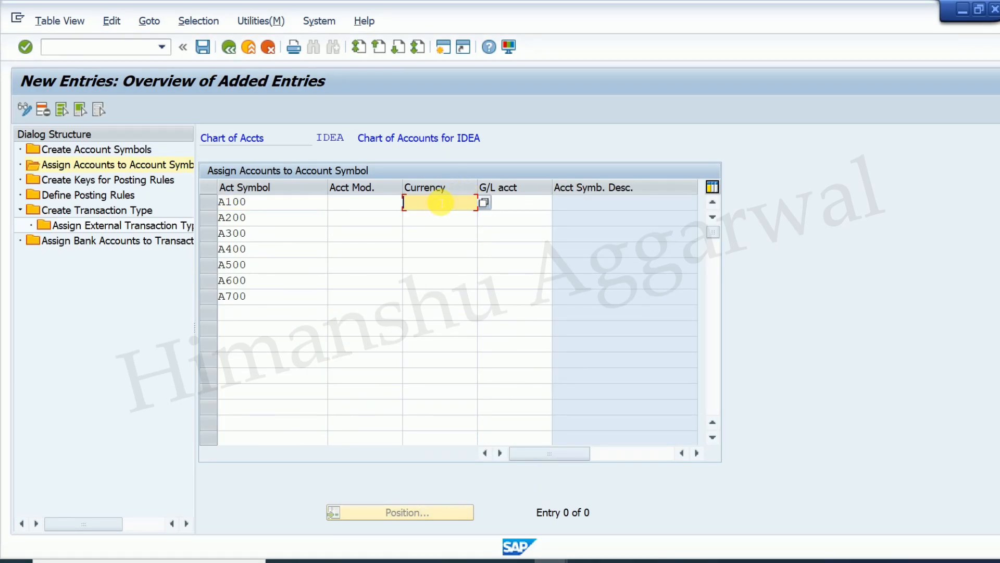
key("ctrl+v")
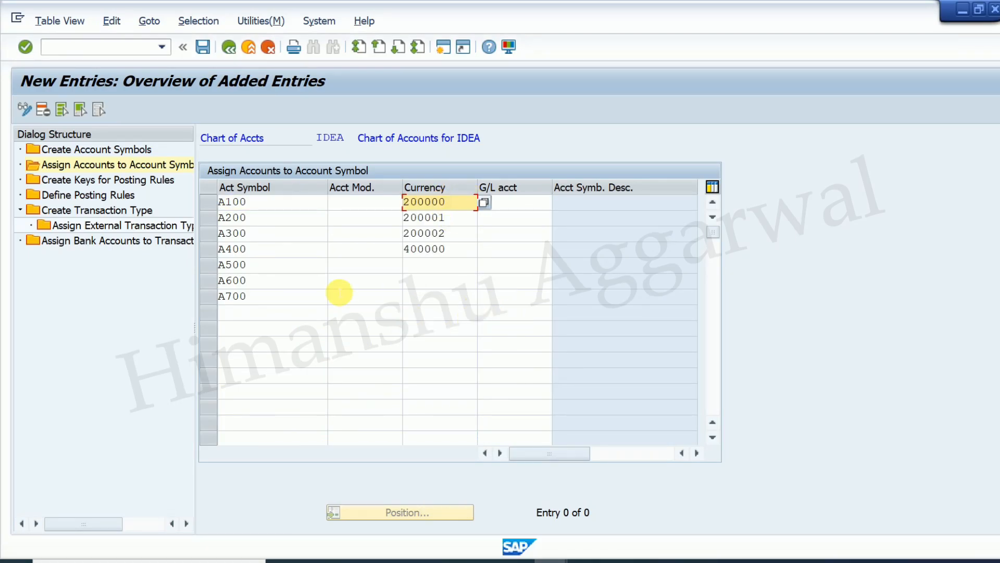
- Remove symbols A500 and A700 from the new entries, leaving A600 directly below A400
left_click(267, 271)
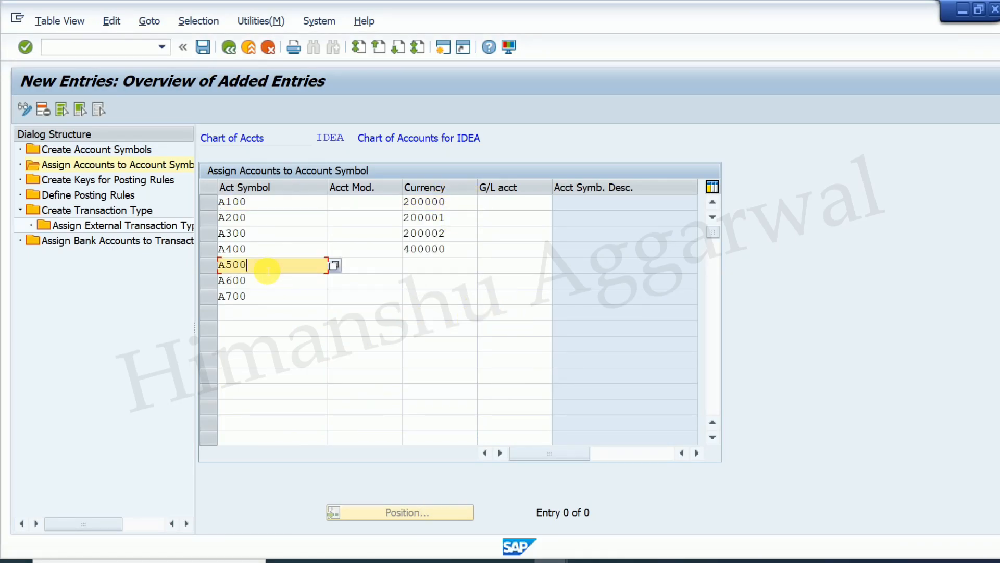
left_click(266, 296)
key("BackSpace")
left_click(250, 271)
left_click(275, 289)
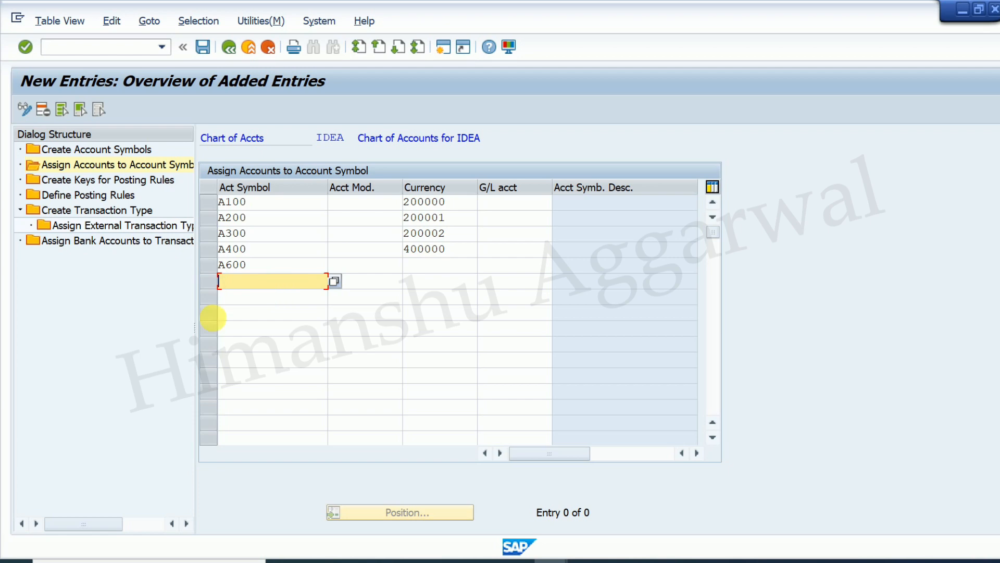
left_click(168, 331)
- Copy the Interest Receipt account number 500000 from the workbook into the Currency cell of the A600 entry in SAP
key("alt+Tab")
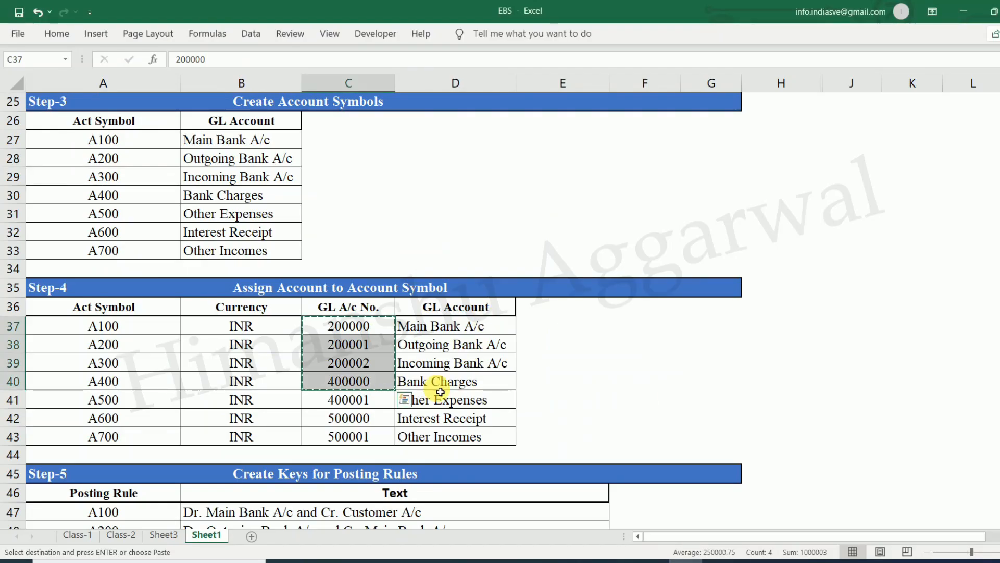
left_click(389, 423)
double_click(382, 422)
left_click_drag(381, 422, 267, 415)
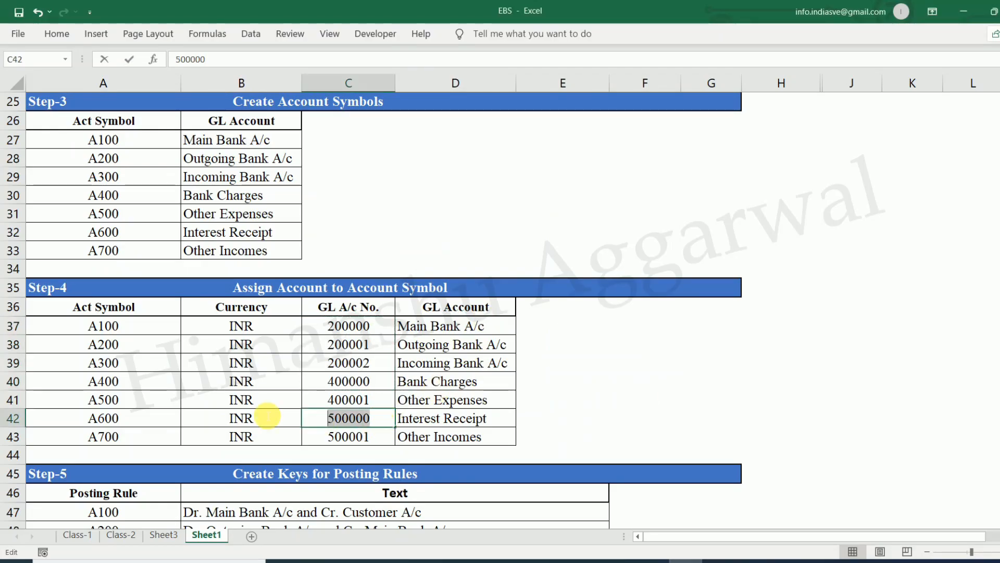
mouse_move(578, 560)
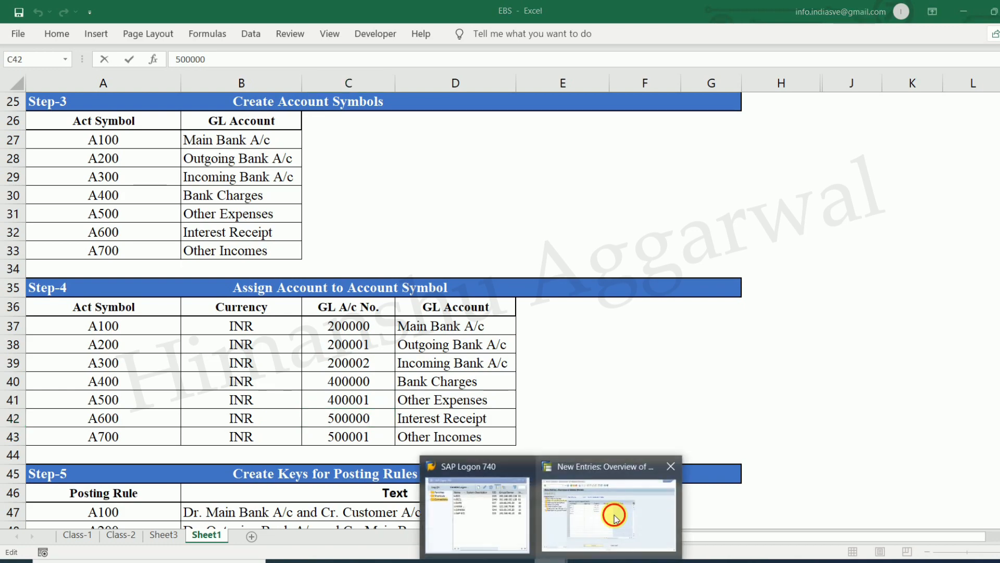
left_click(607, 447)
left_click(423, 265)
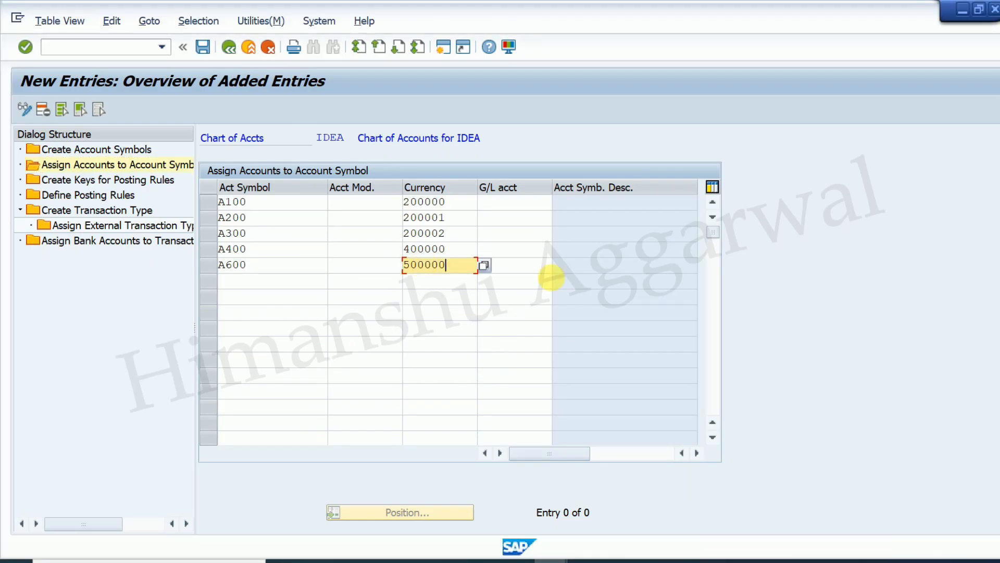
left_click(705, 555)
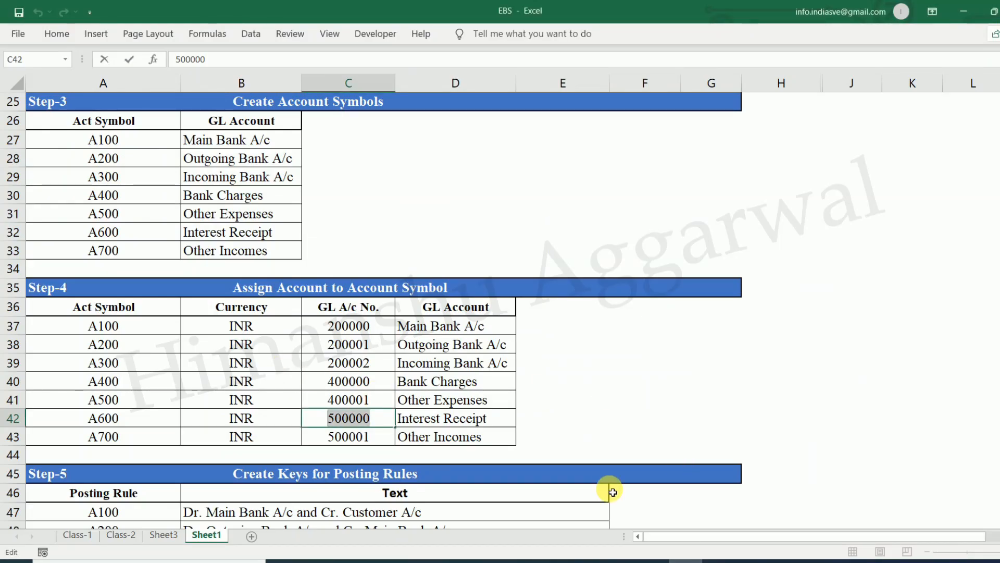
mouse_move(578, 560)
left_click(605, 530)
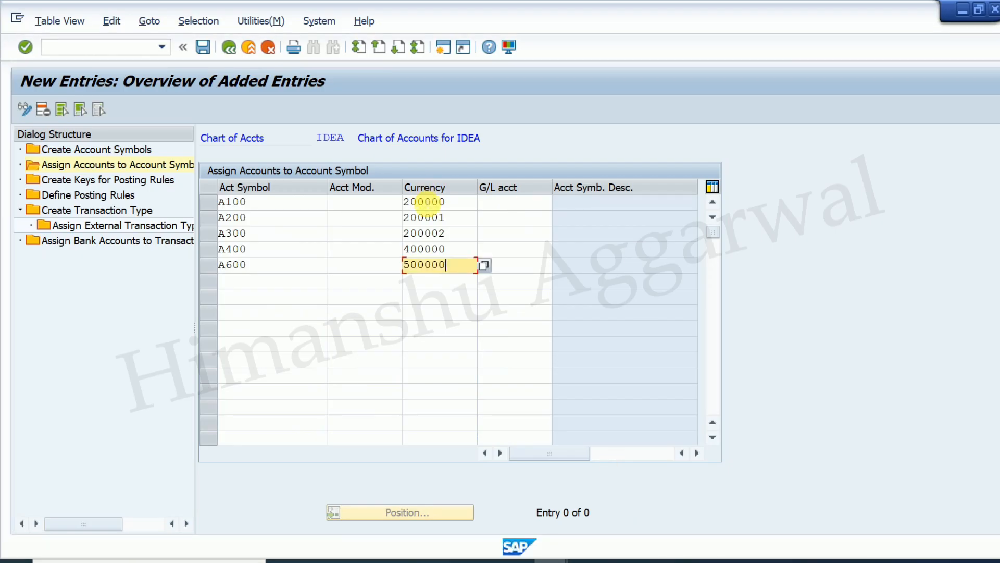
- Copy account number 200000 from the A100 entry's Currency cell into its G/L account cell
key("ctrl+y")
left_click_drag(411, 201, 447, 269)
key("ctrl+c")
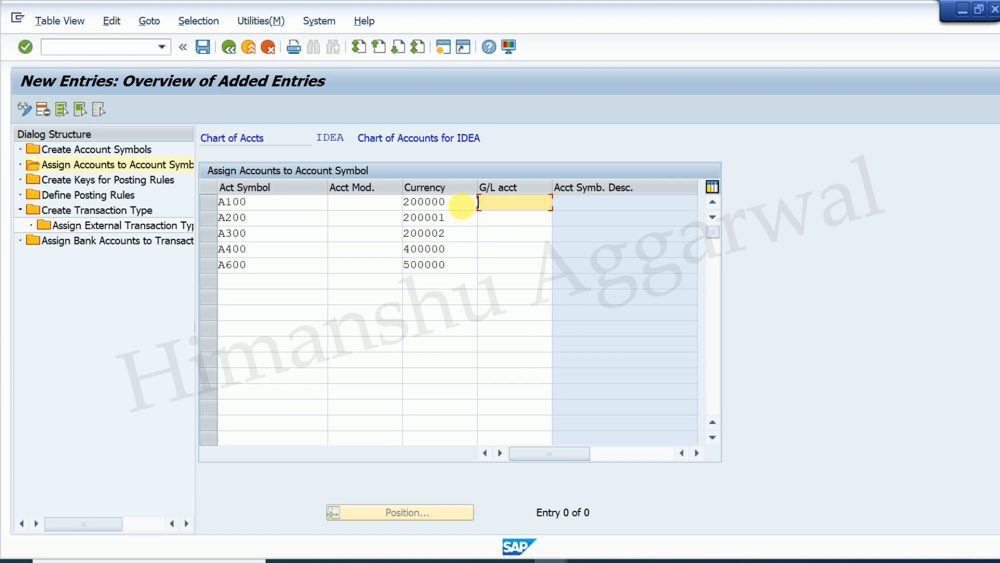
left_click_drag(454, 205, 394, 225)
key("ctrl+c")
left_click(516, 206)
key("ctrl+v")
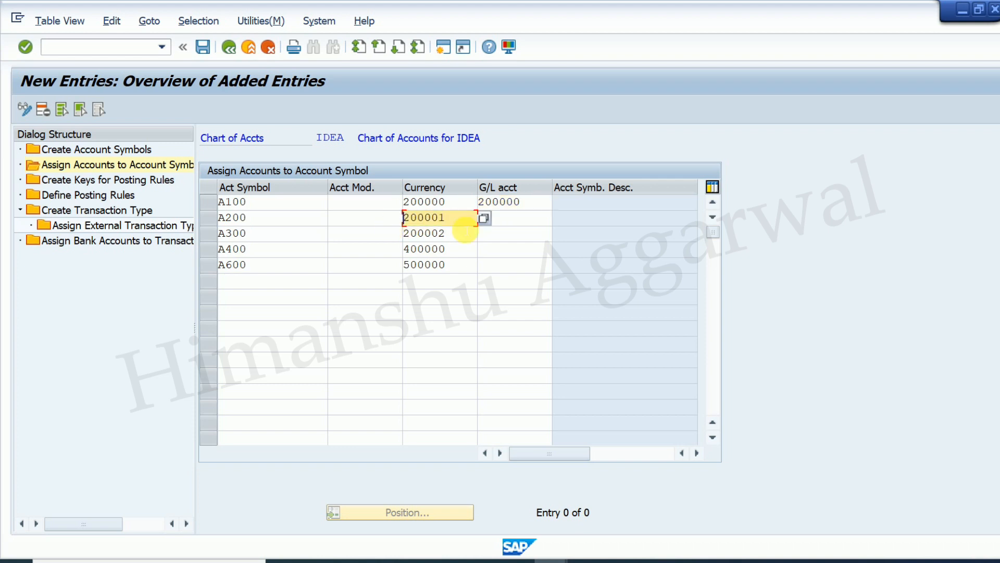
- Copy account numbers 200001 and 200002 into the G/L account cells of the A200 and A300 entries
key("ctrl+c")
left_click(519, 224)
key("ctrl+v")
left_click_drag(457, 233, 379, 234)
key("ctrl+c")
left_click(515, 234)
key("ctrl+v")
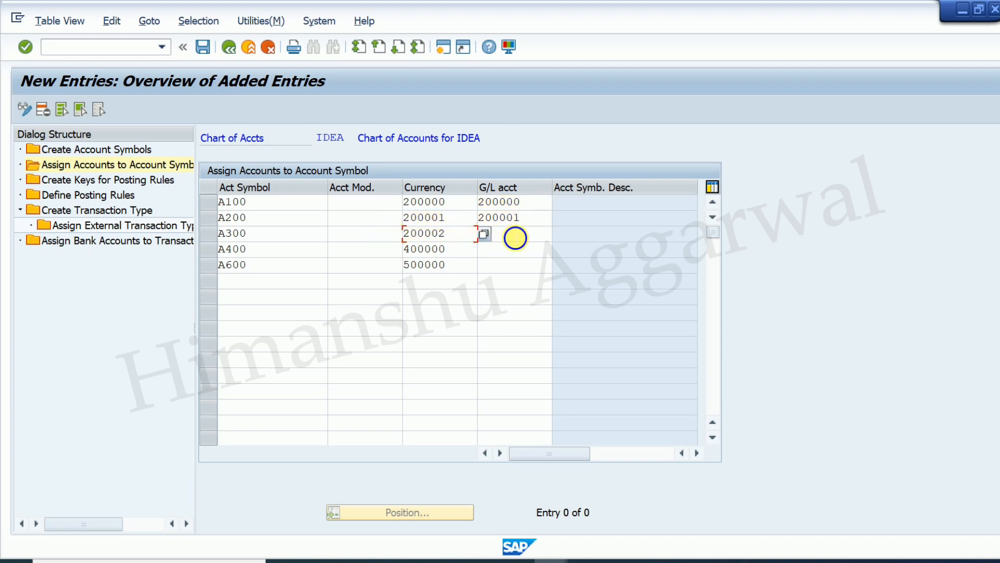
- Copy account numbers 400000 and 500000 into the G/L account cells of the A400 and A600 entries
left_click_drag(449, 250, 402, 249)
key("ctrl+c")
left_click(516, 249)
key("ctrl+v")
left_click_drag(475, 265, 378, 265)
key("ctrl+c")
left_click(515, 264)
key("ctrl+v")
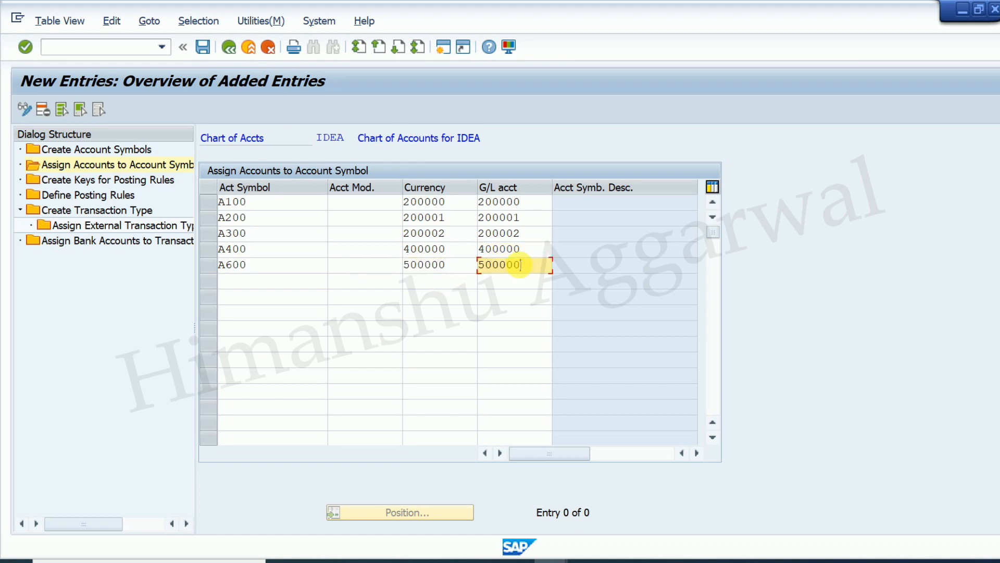
- Clear the account numbers from the Currency column for all five entries, A100 to A400 and A600
left_click(465, 207)
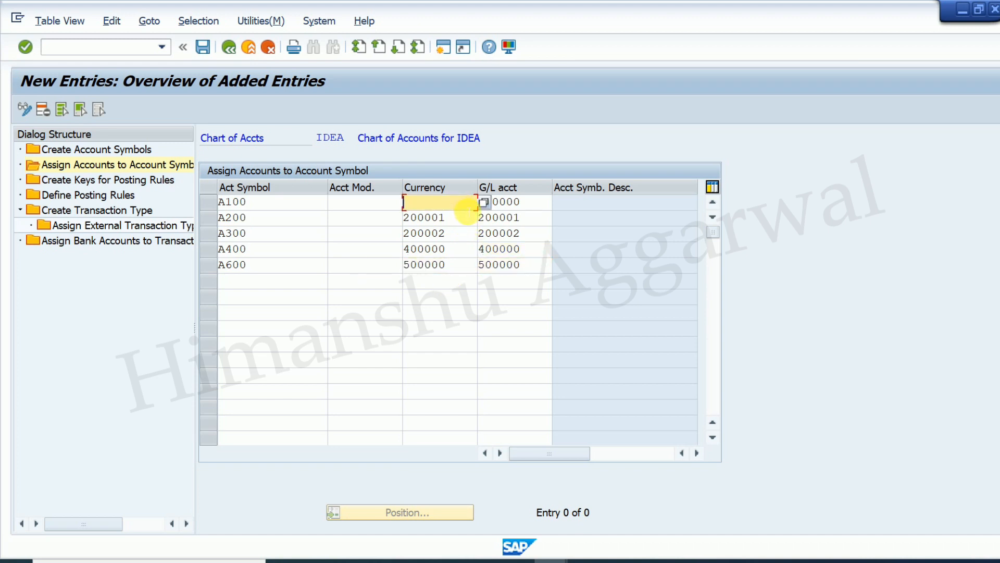
left_click(462, 219)
key("BackSpace")
key("BackSpace")
key("BackSpace")
key("BackSpace")
key("BackSpace")
key("BackSpace")
left_click(458, 233)
key("BackSpace")
key("BackSpace")
key("BackSpace")
key("BackSpace")
key("BackSpace")
key("BackSpace")
left_click(458, 249)
key("BackSpace")
left_click(461, 265)
key("BackSpace")
key("BackSpace")
key("BackSpace")
key("BackSpace")
key("BackSpace")
key("BackSpace")
- Enter INR as the currency for all five account symbol entries and validate the table
left_click(453, 204)
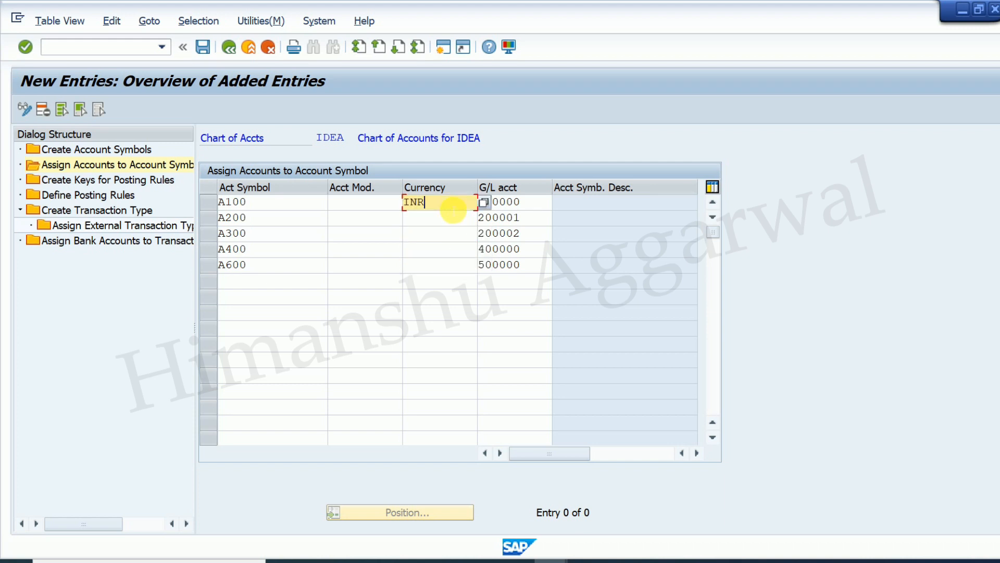
left_click_drag(452, 208, 384, 205)
key("ctrl+c")
left_click(419, 220)
key("ctrl+v")
left_click(424, 237)
key("ctrl+v")
left_click(429, 255)
key("ctrl+v")
left_click(447, 264)
key("ctrl+v")
key("Return")
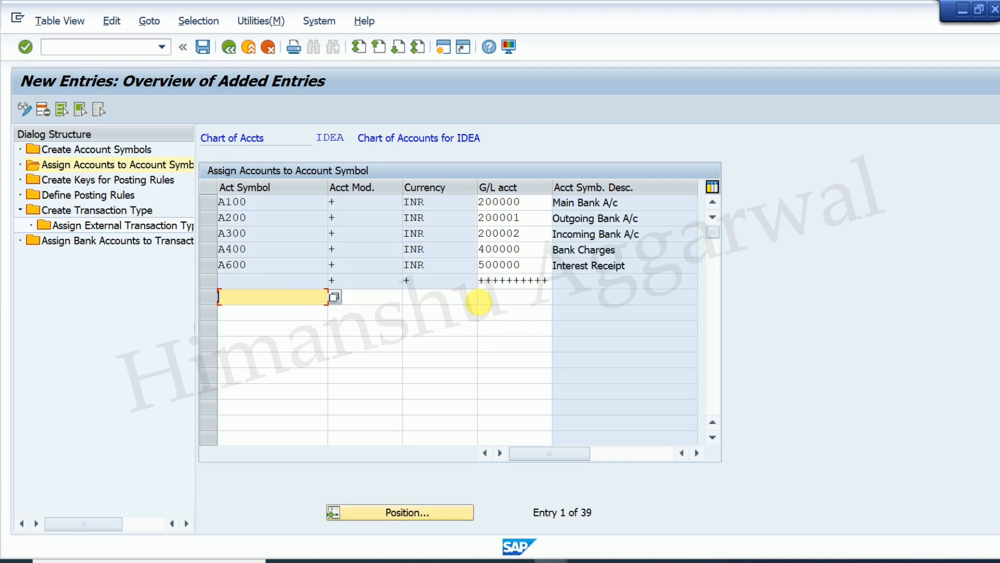
- Delete the blank masked row below the A600 entry
left_click(206, 284)
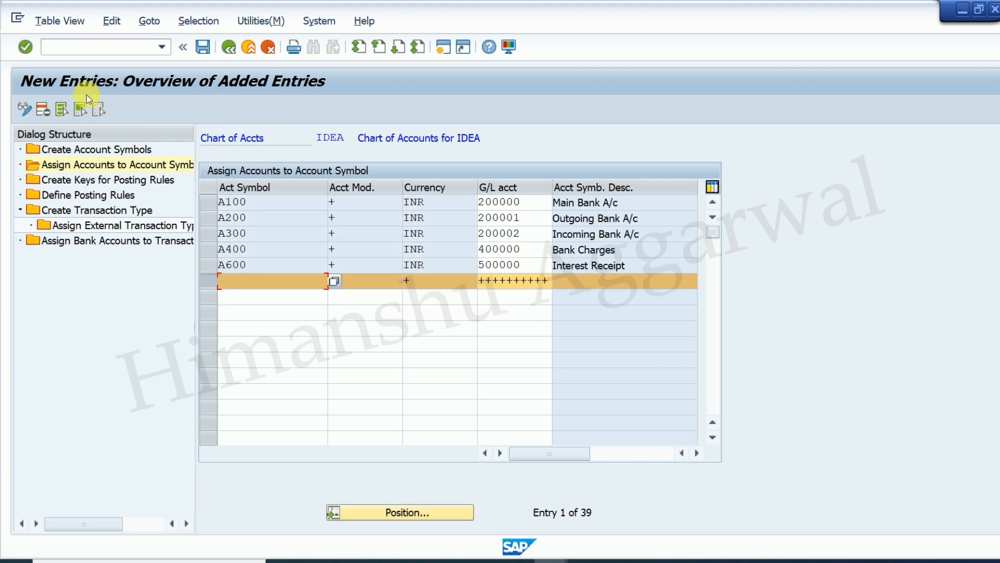
key("shift+F2")
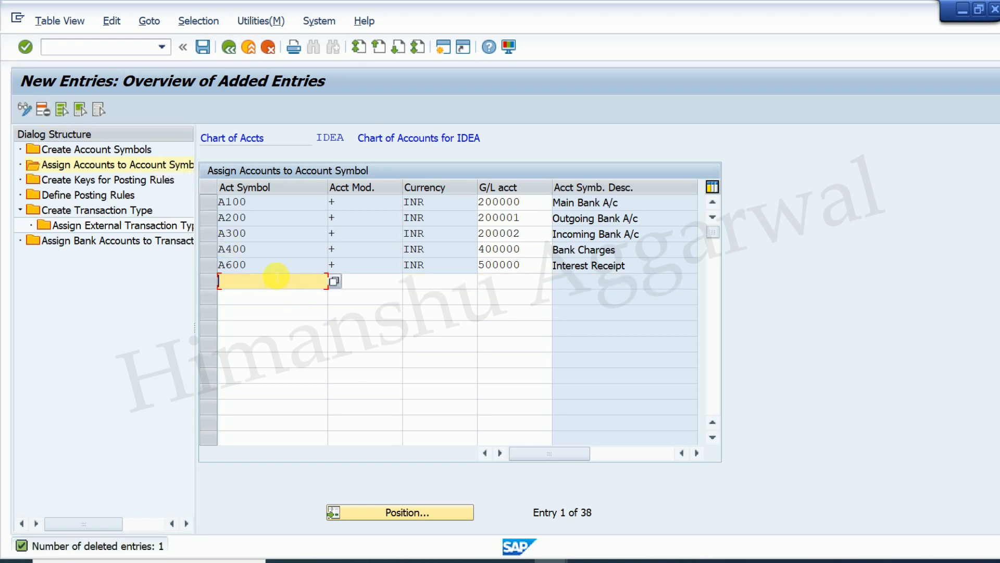
left_click(267, 200)
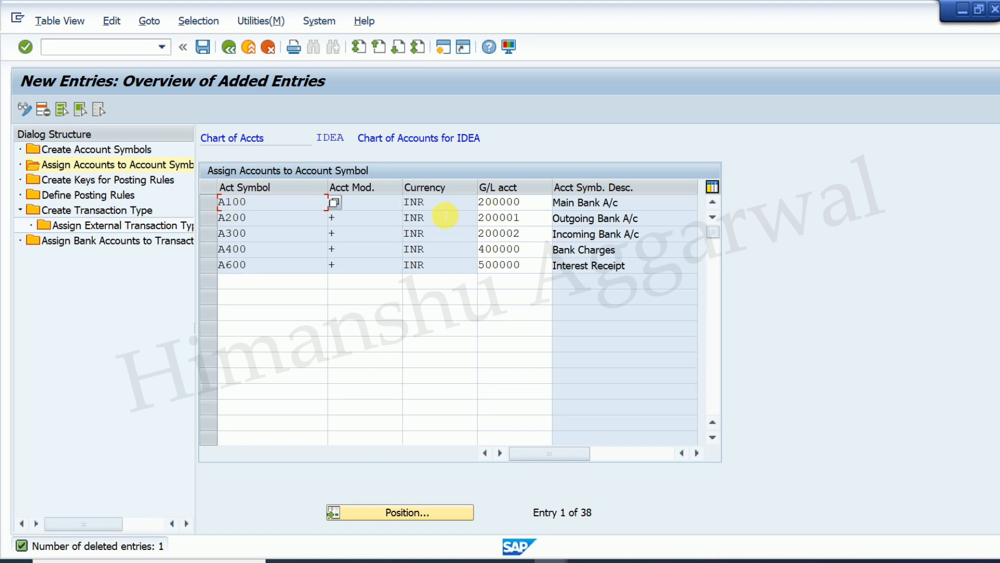
left_click(535, 208)
- Review the workbook's Step-3 and Step-4 tables, matching symbols A100, A200 and A300 with their G/L accounts
left_click(685, 561)
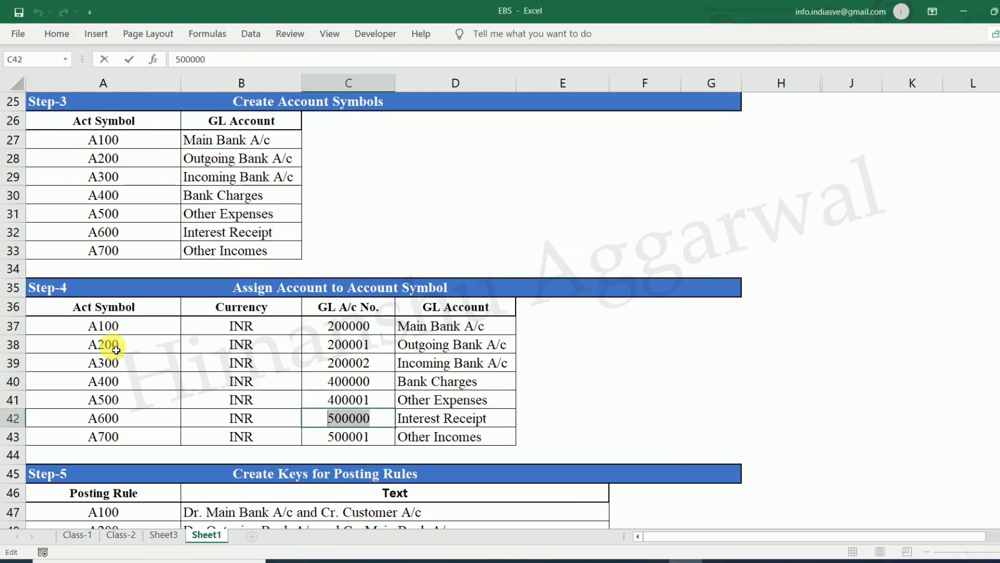
left_click(108, 324)
left_click(357, 327)
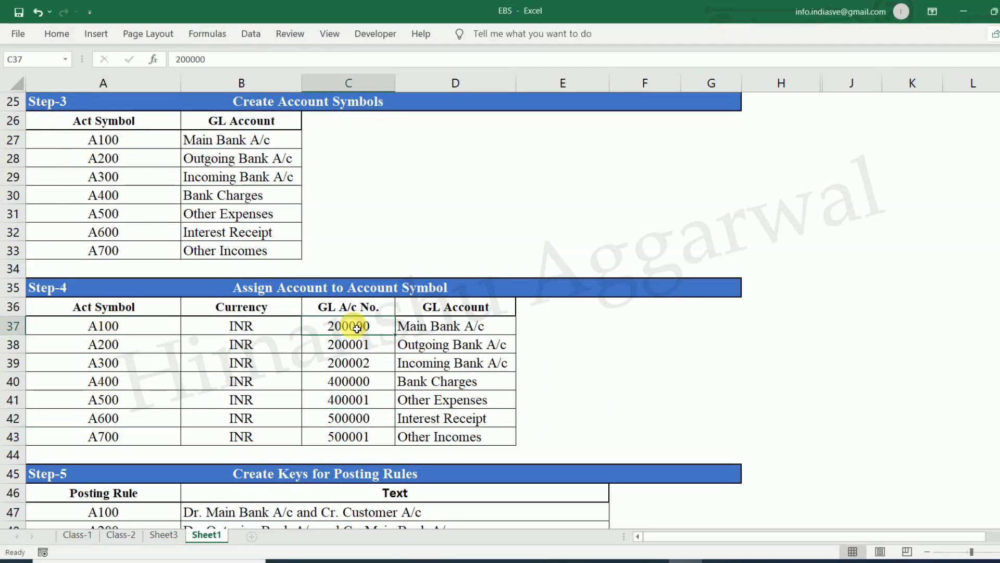
left_click(200, 140)
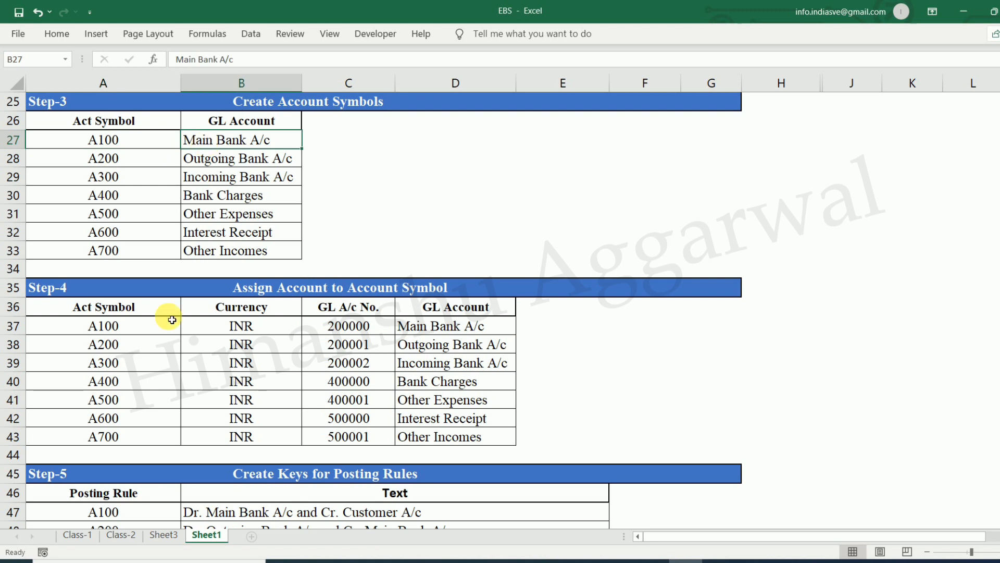
left_click(137, 345)
left_click(424, 344)
left_click(118, 361)
left_click(410, 363)
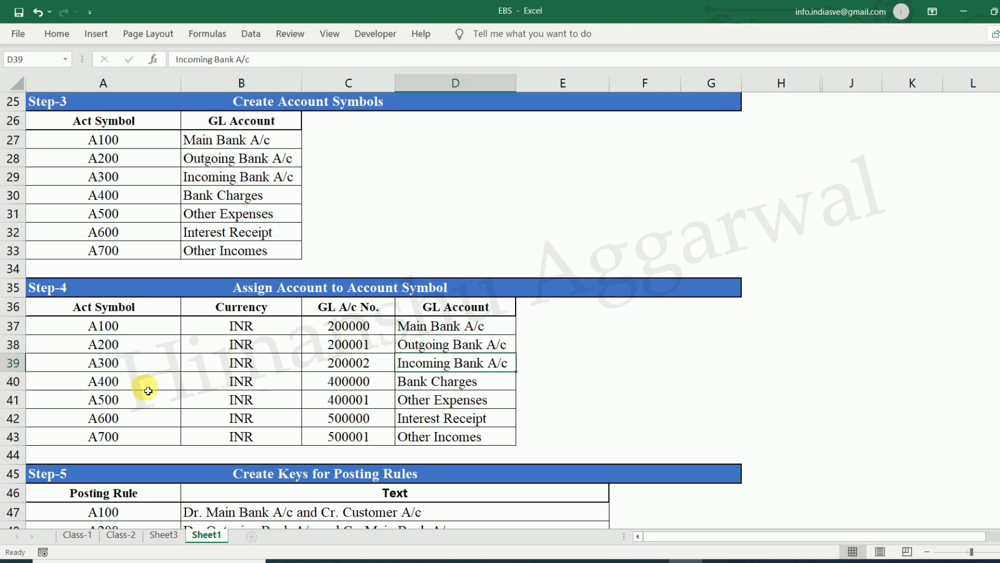
- Check in SAP that each entry's G/L account matches its account symbol description, from A100 through A600
mouse_move(550, 561)
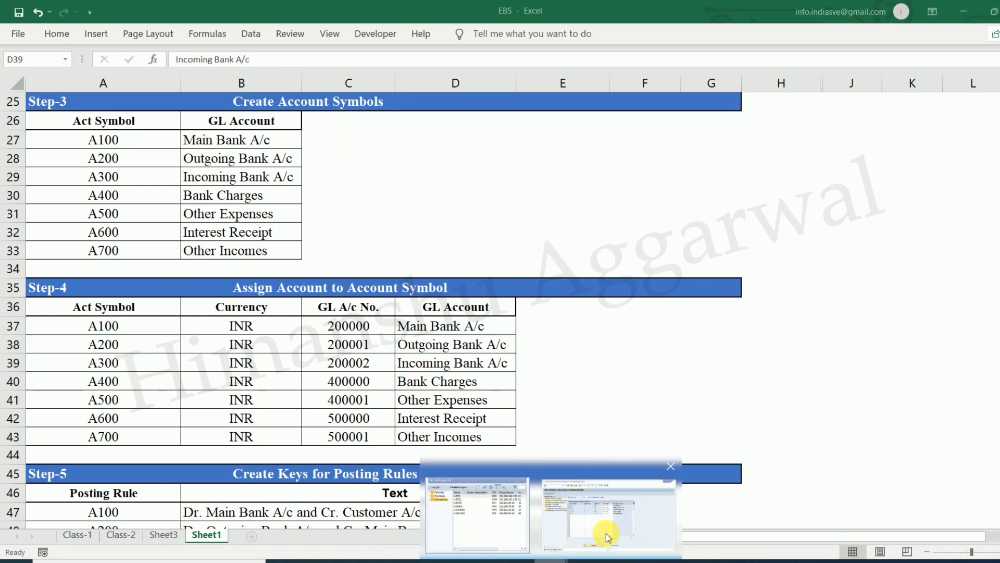
left_click(607, 536)
left_click(535, 204)
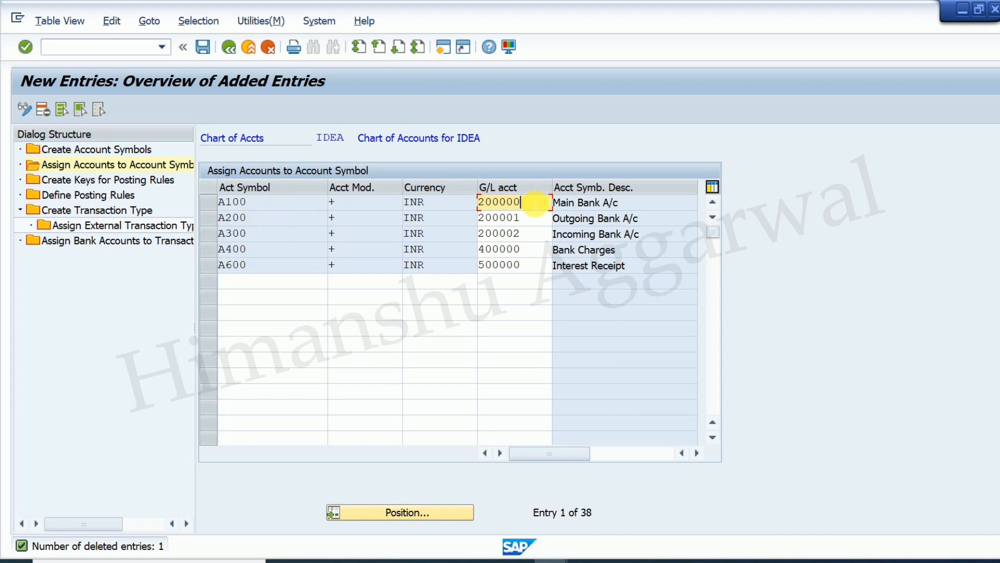
left_click(601, 205)
left_click(532, 218)
left_click(605, 219)
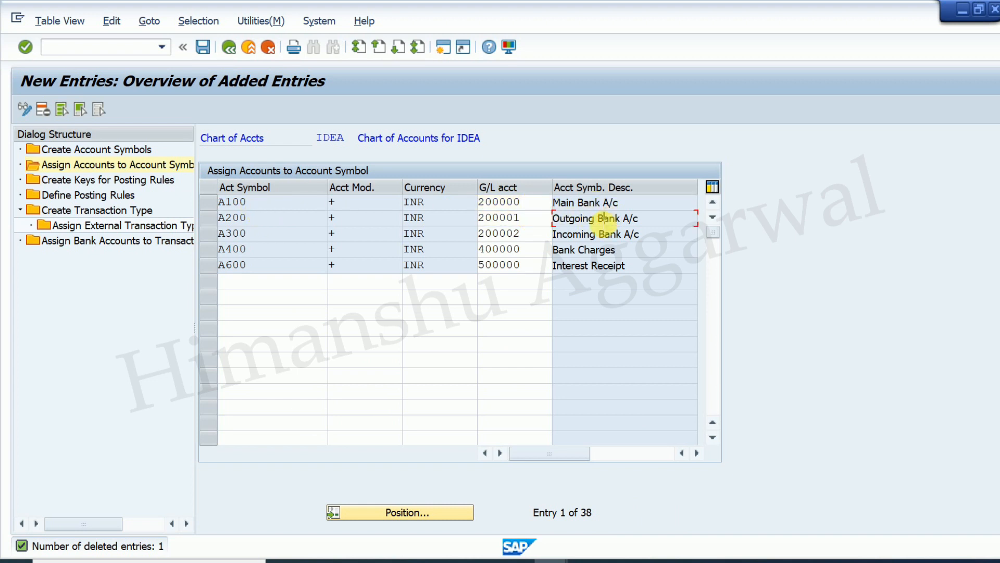
left_click(595, 238)
left_click(530, 222)
left_click(584, 221)
left_click(534, 234)
left_click(597, 236)
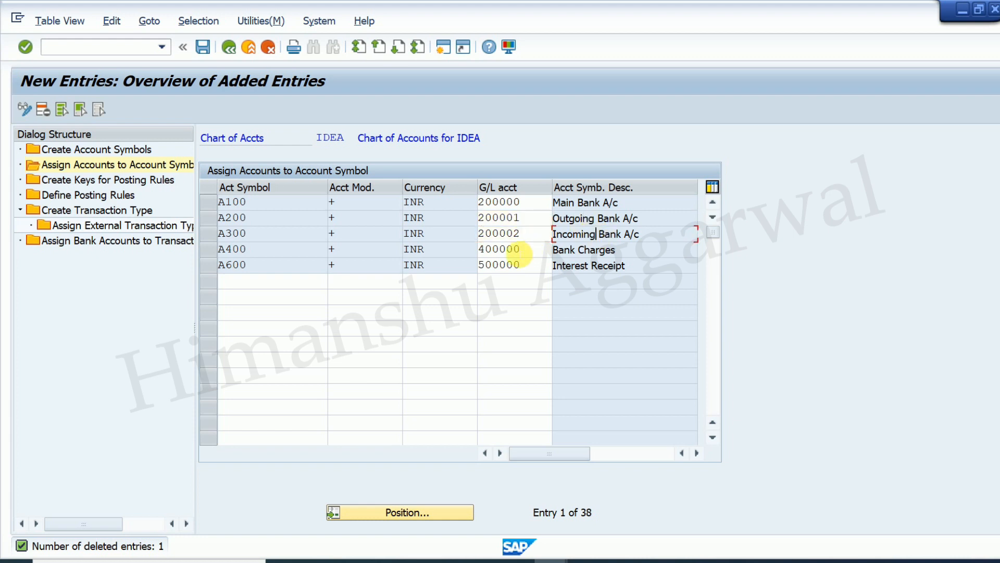
left_click(519, 251)
left_click(575, 250)
left_click(537, 266)
left_click(554, 266)
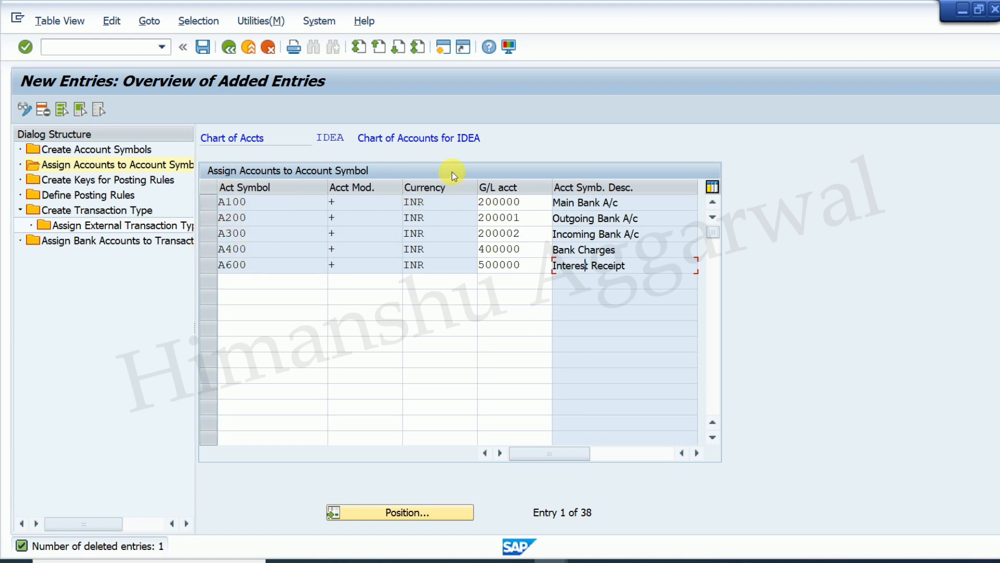
- Check the Main Bank A/c number in the workbook's Step-1 G/L accounts table against the A100 entry in SAP
left_click(686, 562)
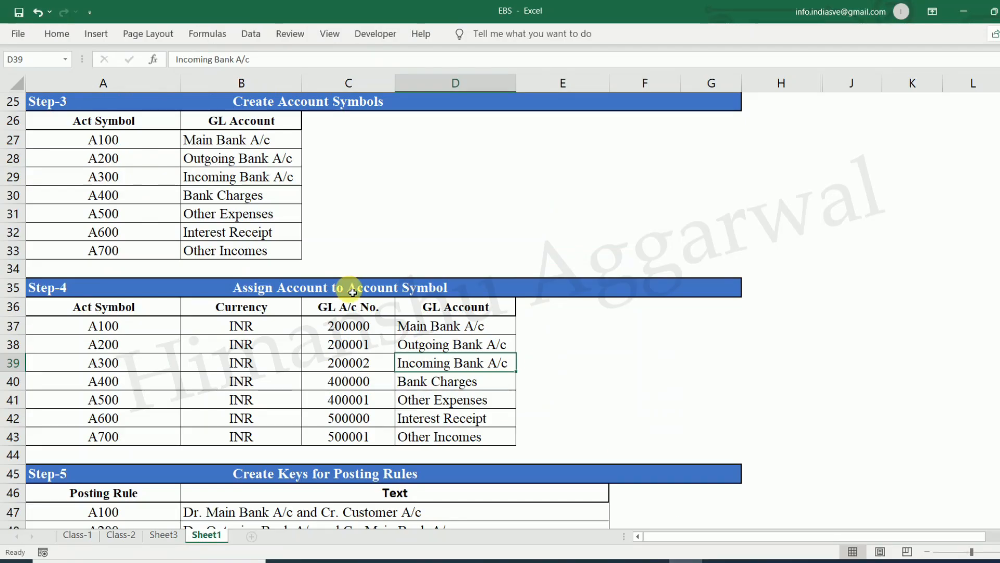
scroll(300, 325, "up", 1)
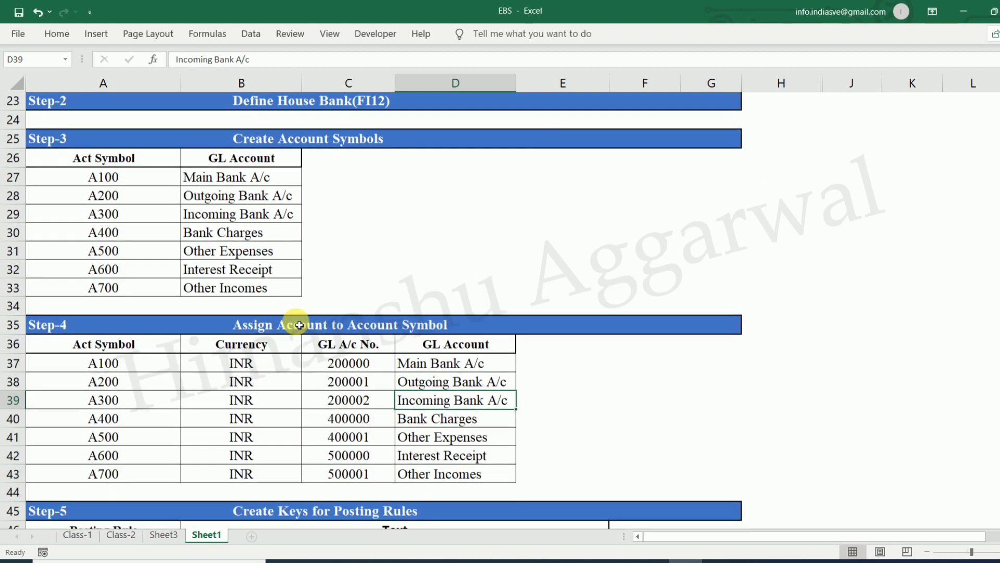
scroll(299, 325, "down", 1)
scroll(300, 325, "up", 5)
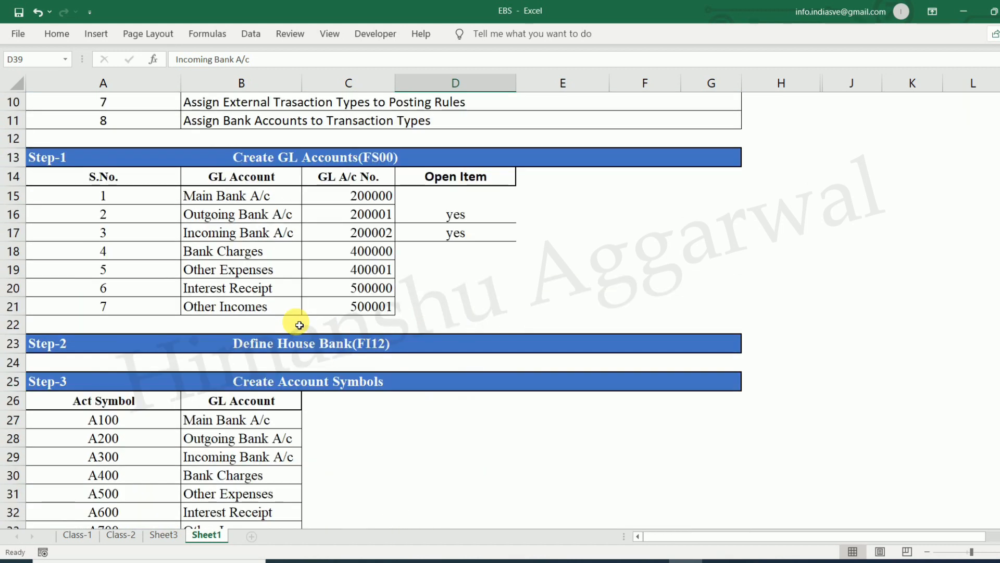
left_click(390, 194)
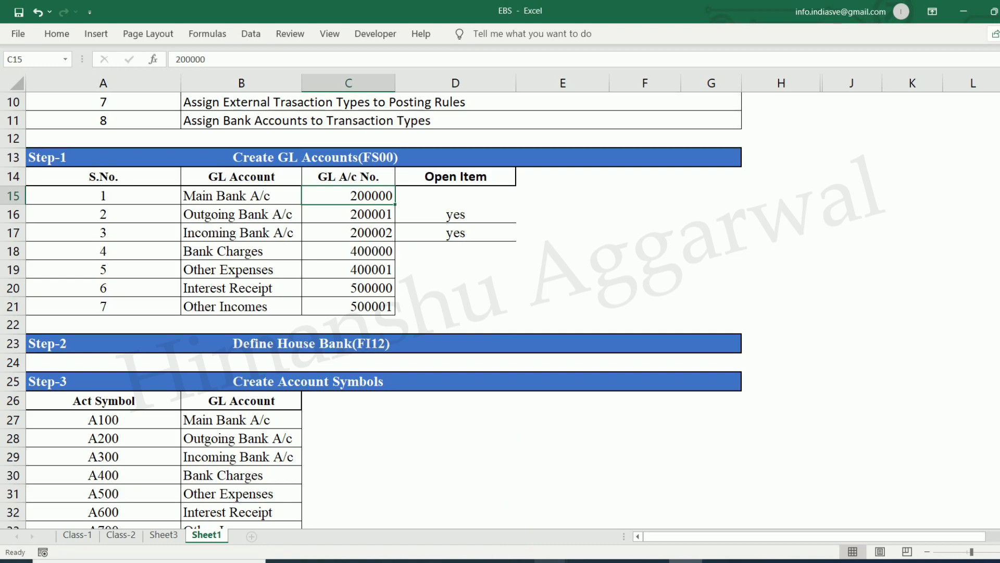
mouse_move(542, 560)
left_click(602, 508)
left_click(532, 203)
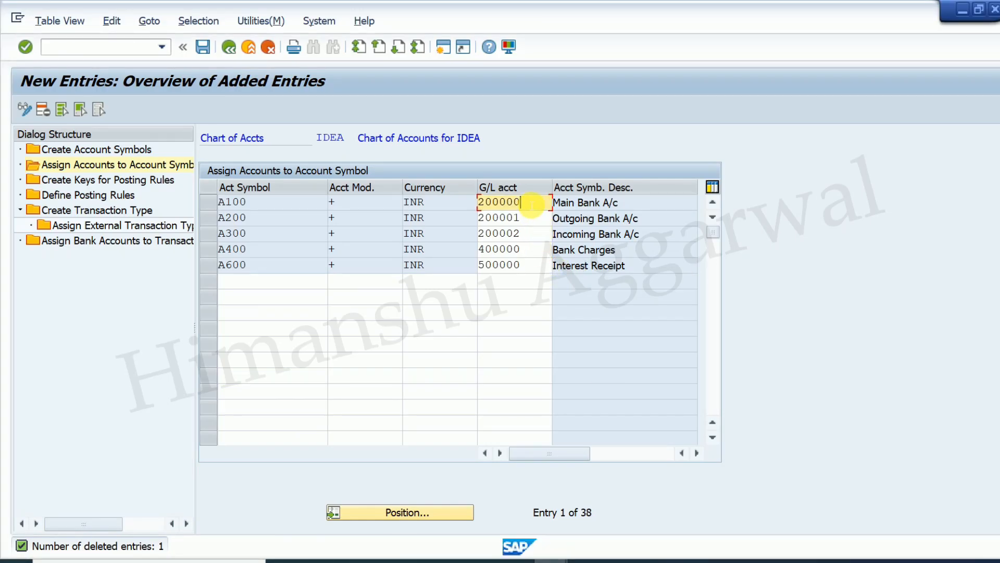
- Re-enter 200000 as the G/L account of the A100 entry
key("BackSpace")
key("BackSpace")
key("BackSpace")
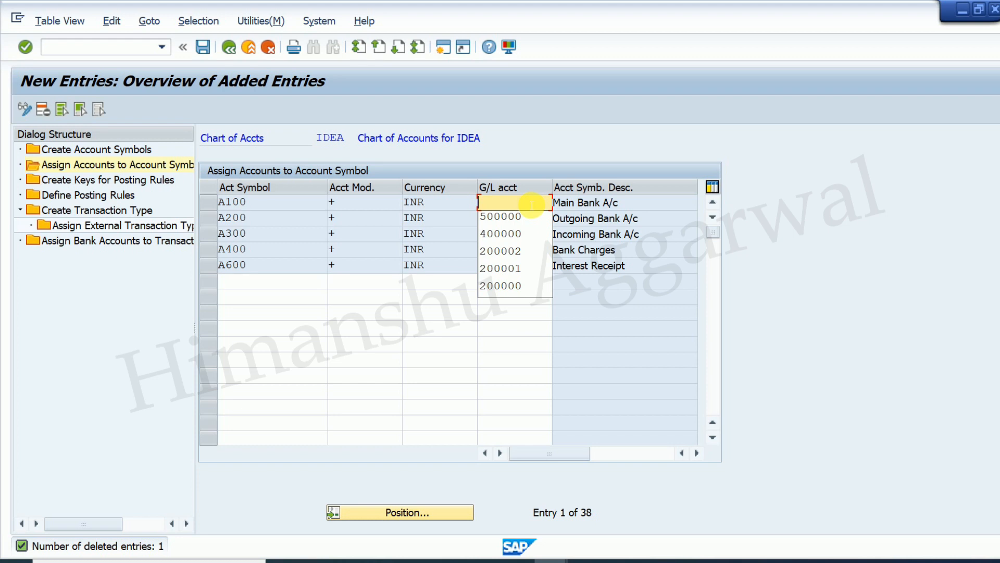
type("200000")
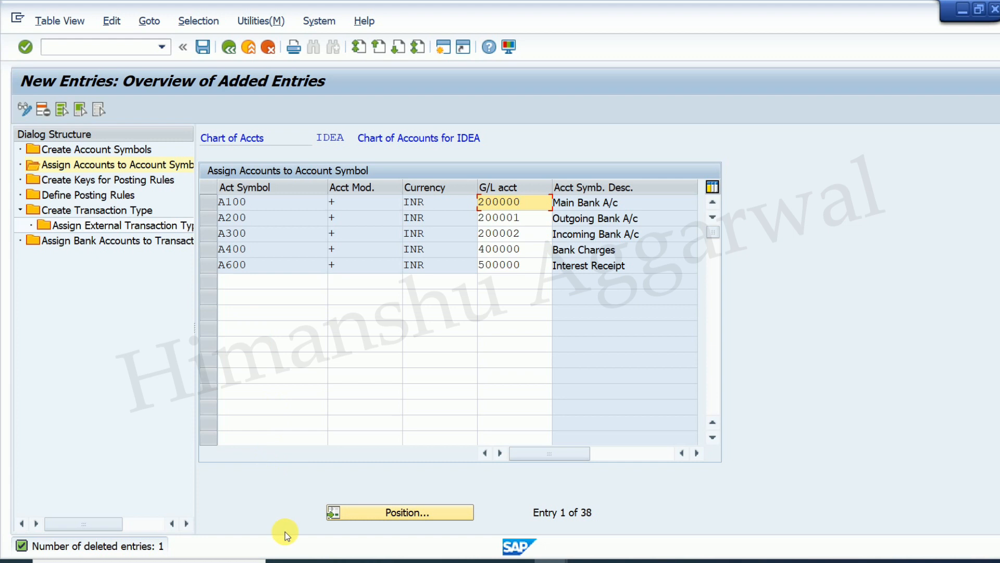
- Try replacing the A100 entry's G/L account with a mask of plus signs
key("BackSpace")
key("BackSpace")
key("BackSpace")
key("BackSpace")
key("BackSpace")
key("BackSpace")
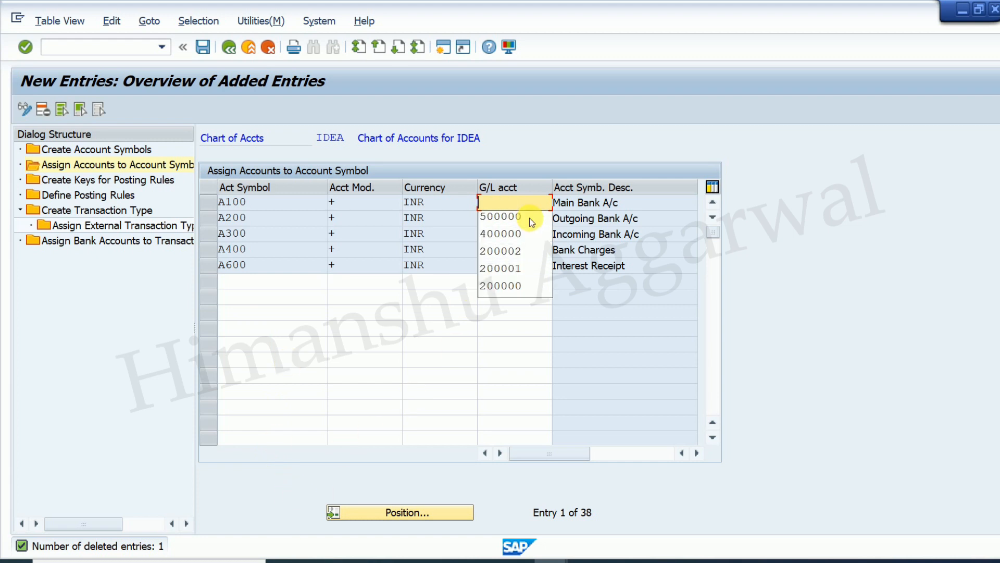
type("++++++++++")
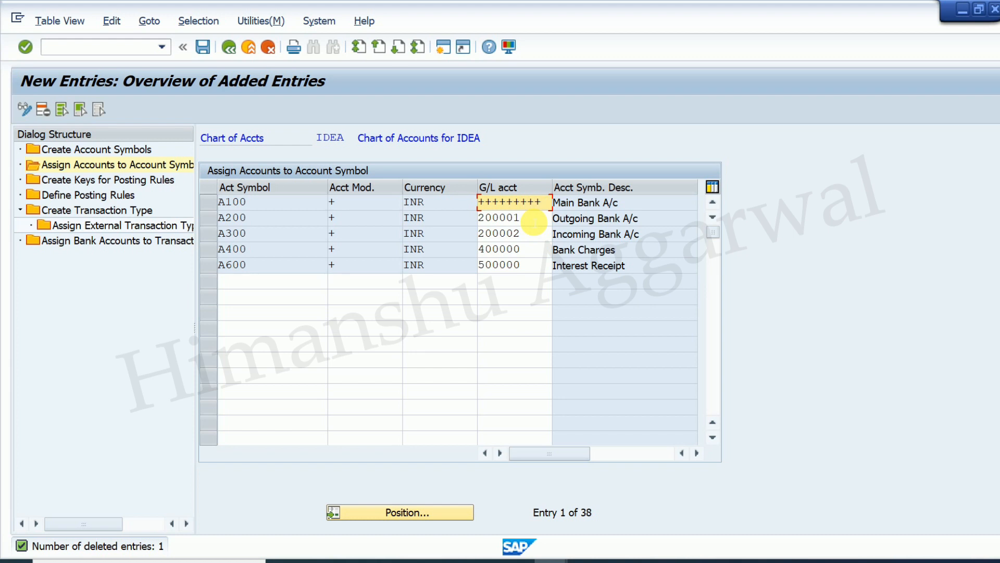
- Try replacing the A200 entry's G/L account with the mask +++++++++
left_click(534, 217)
key("BackSpace")
key("BackSpace")
key("BackSpace")
key("BackSpace")
key("BackSpace")
key("BackSpace")
type("+++++++++")
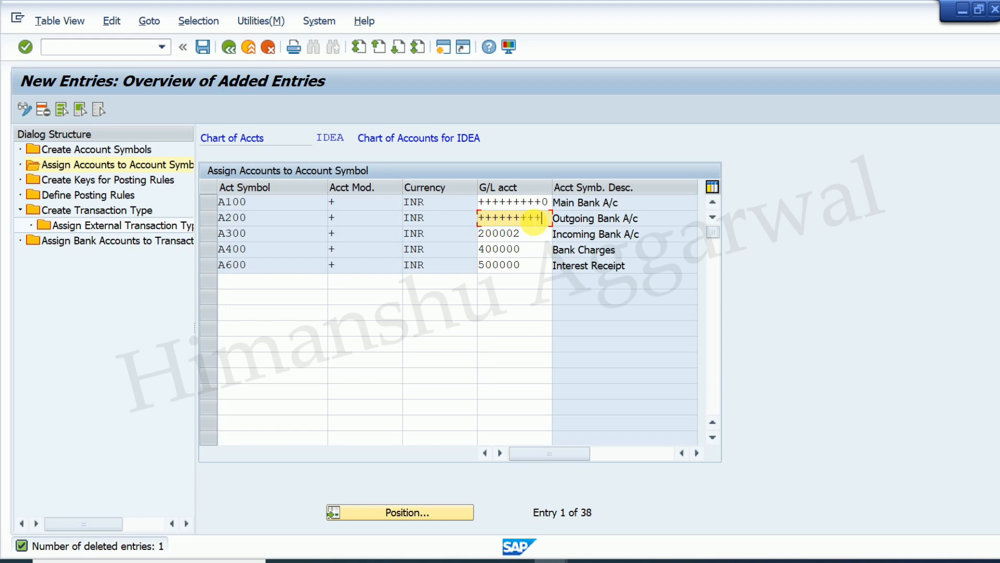
- Set the A200 entry's G/L account back to 200001 in place of the mask
key("BackSpace")
key("BackSpace")
key("BackSpace")
key("BackSpace")
key("BackSpace")
key("BackSpace")
type("200001")
- Set the A100 entry's G/L account back to 200000 and confirm the table entries
left_click(548, 202)
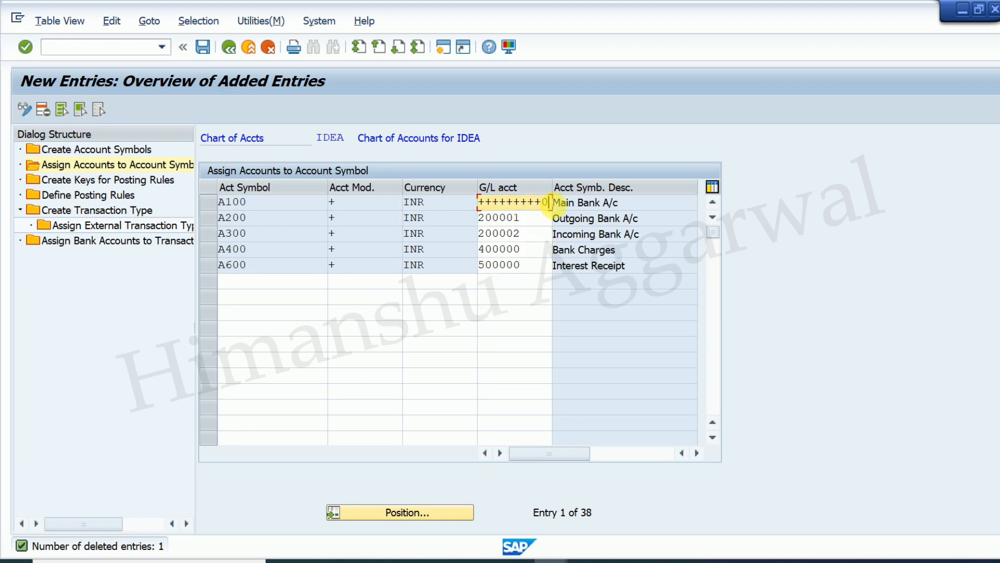
key("BackSpace")
key("BackSpace")
key("BackSpace")
type("200000")
key("Return")
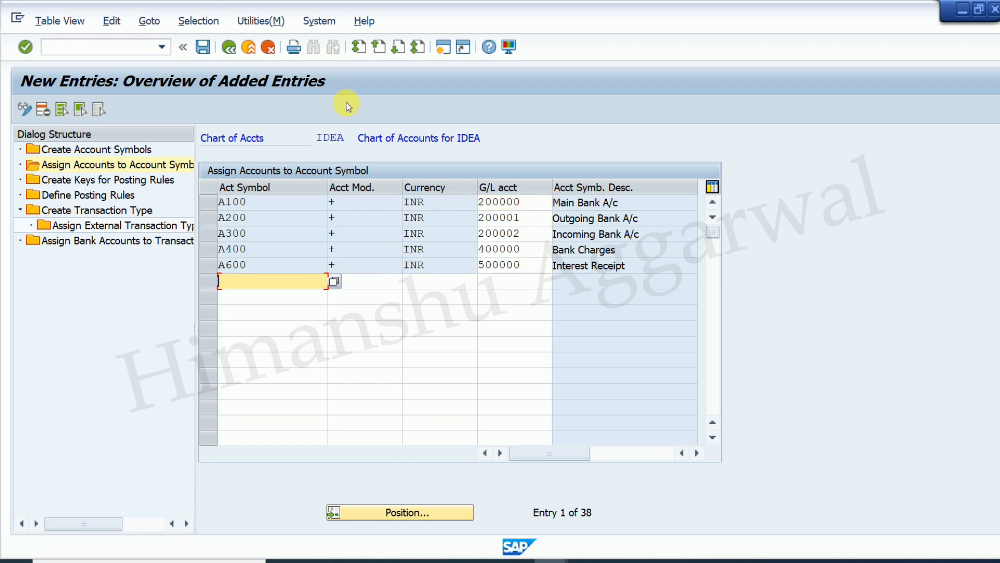
- Save the account symbol assignments and start new entries under Create Keys for Posting Rules
left_click(203, 50)
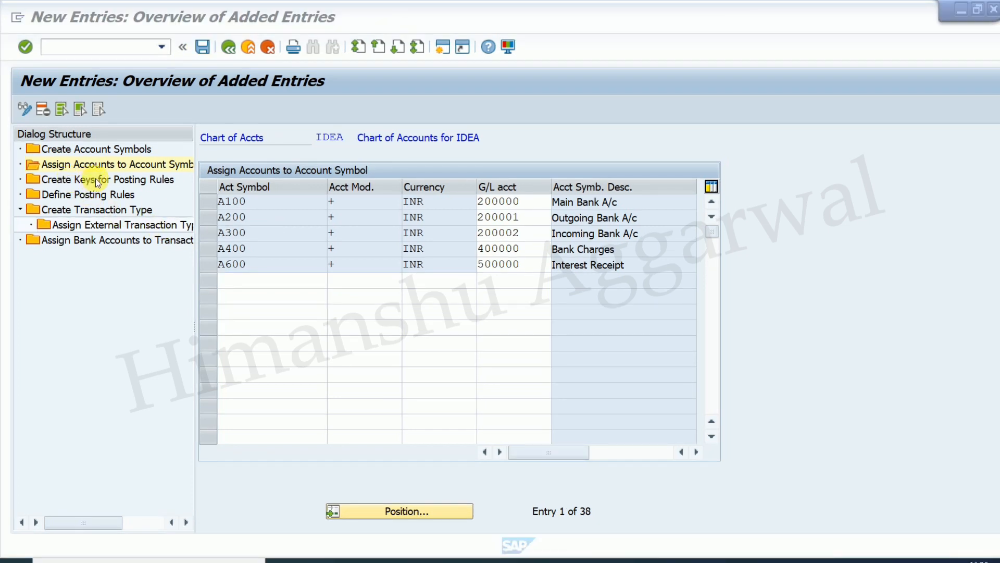
double_click(96, 180)
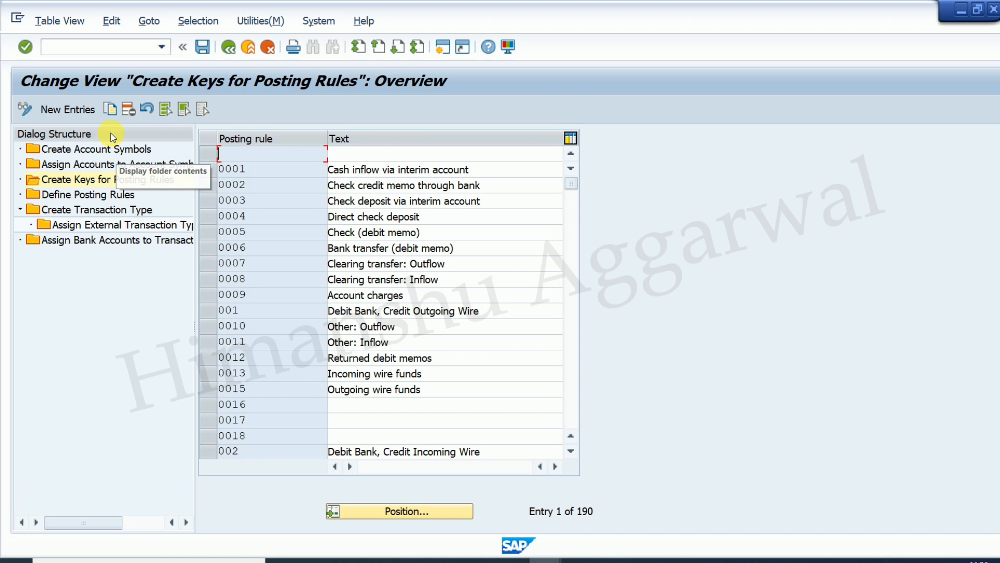
left_click(67, 109)
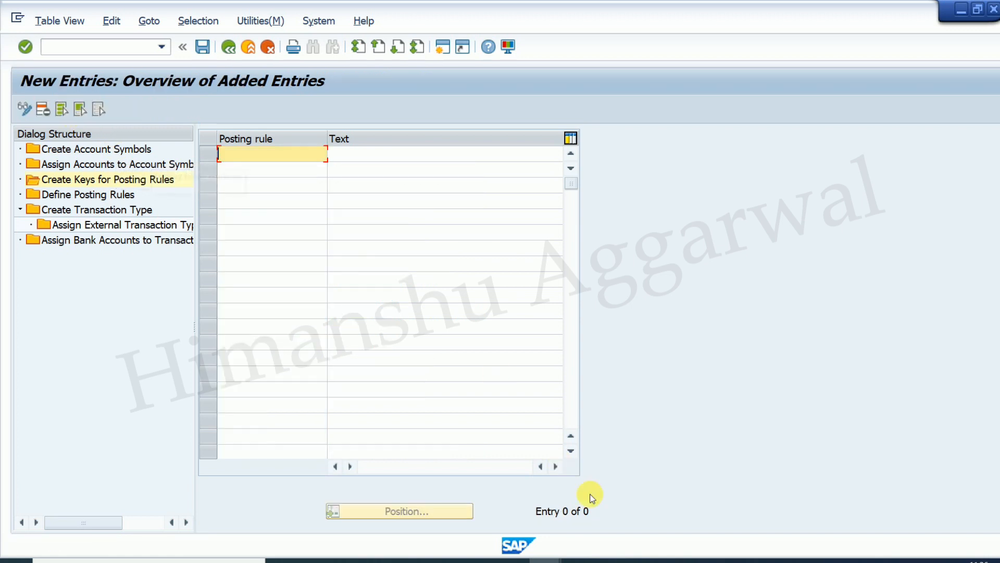
- Switch to the EBS workbook and compare the Step-5 posting rules with the Step-4 account symbols and the Class-1 journal entries
left_click(638, 559)
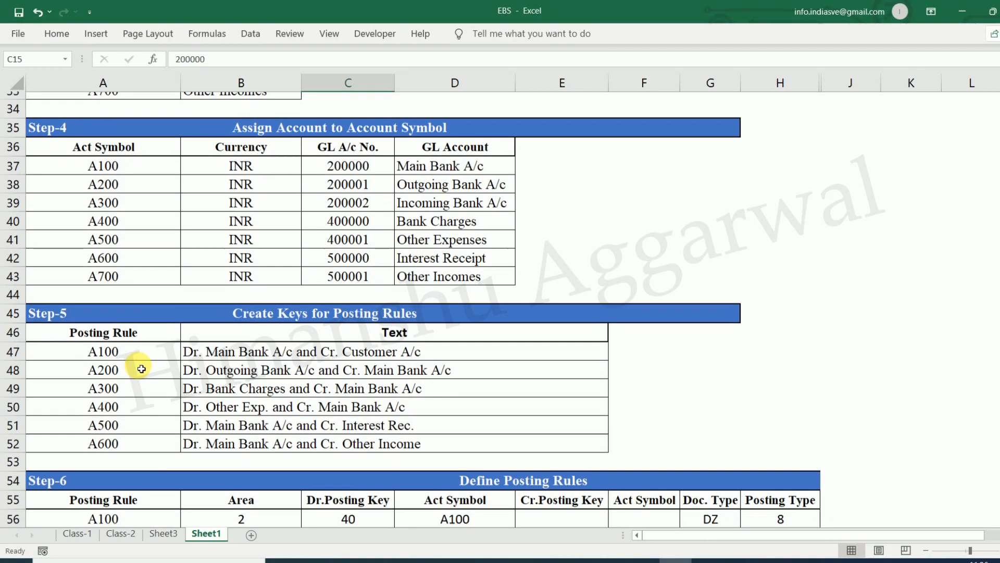
left_click(123, 165)
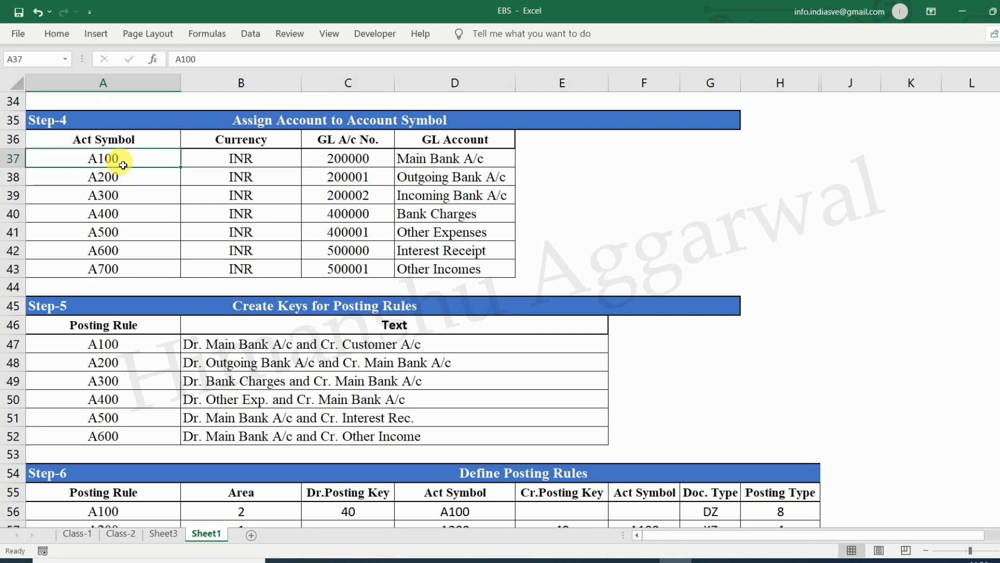
left_click(122, 351)
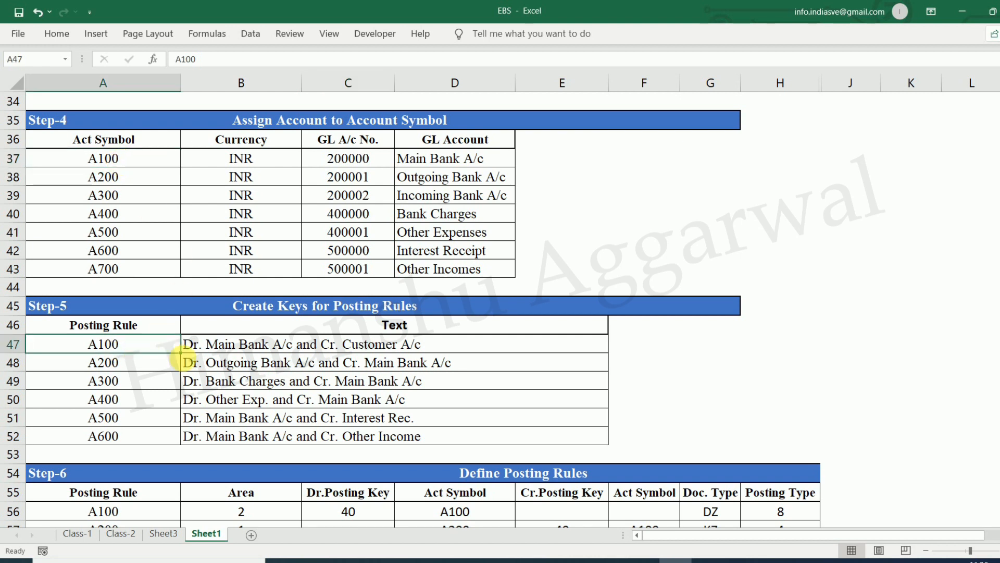
left_click(90, 535)
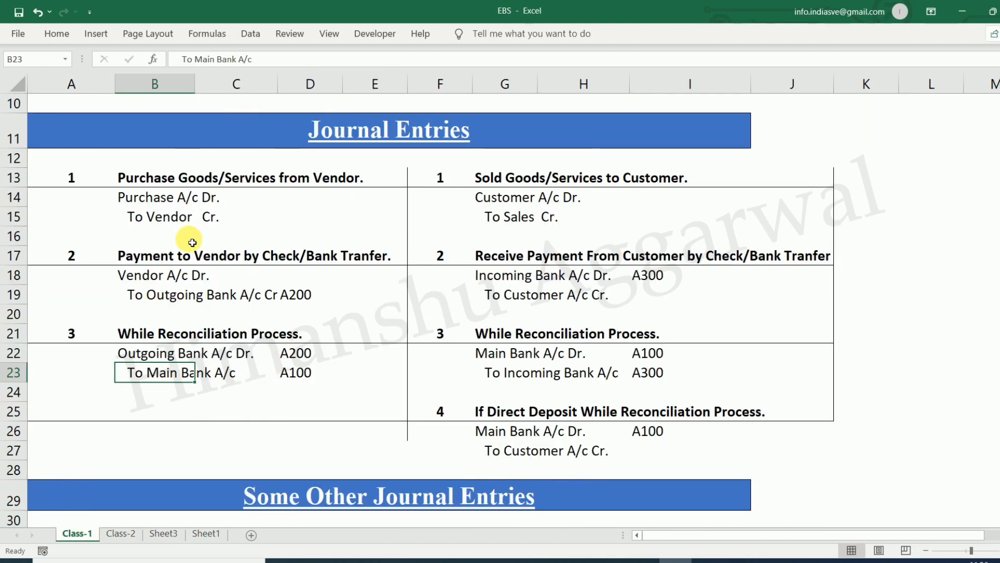
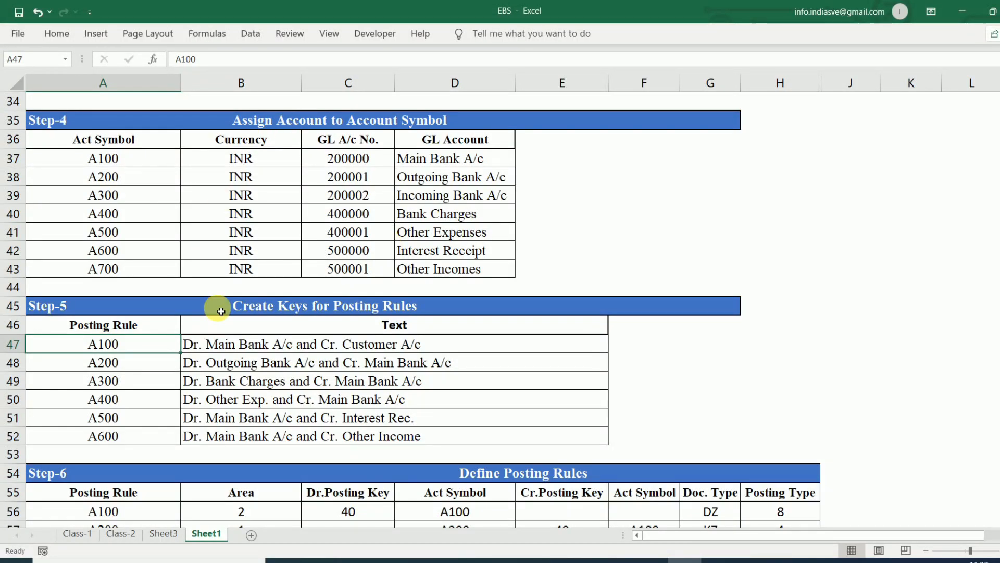
left_click(249, 307)
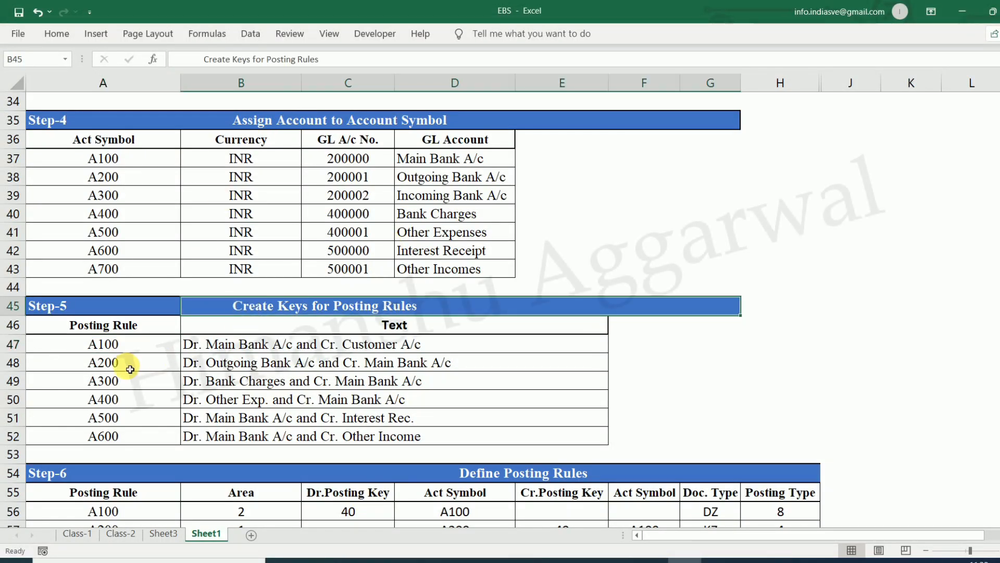
left_click(112, 348)
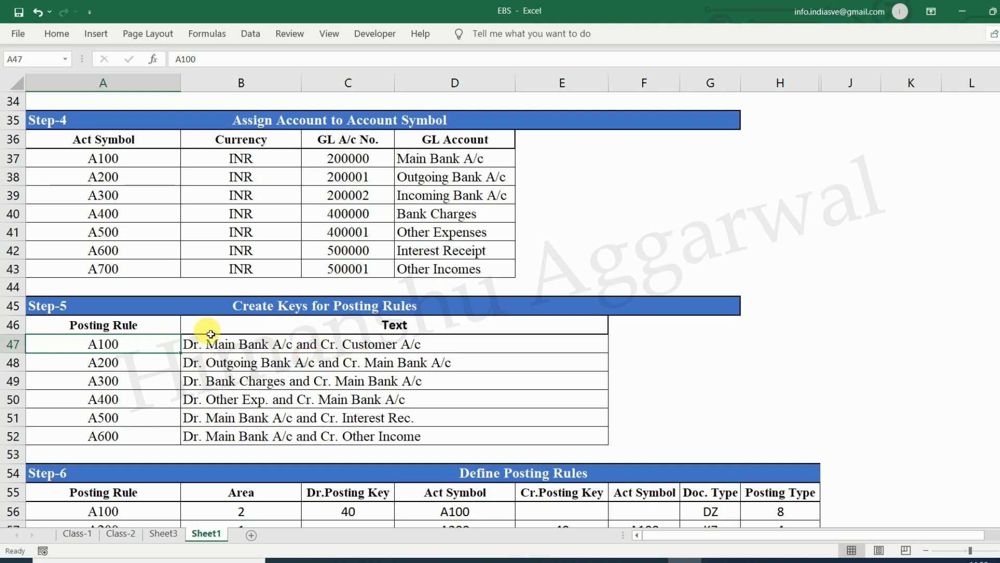
left_click(122, 365)
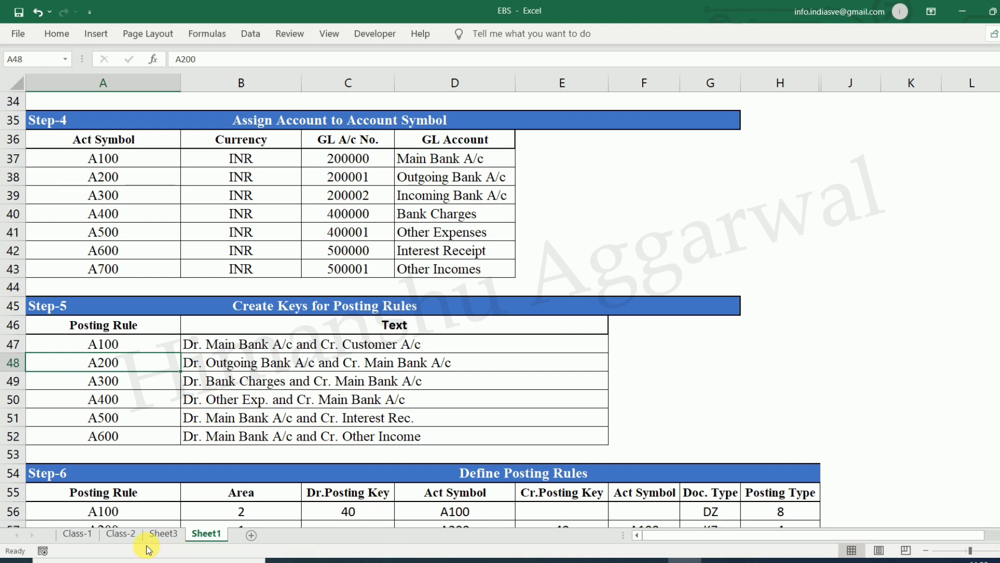
- Examine the reconciliation and direct deposit journal entries for vendor and customer payments on the Class-1 sheet
left_click(90, 535)
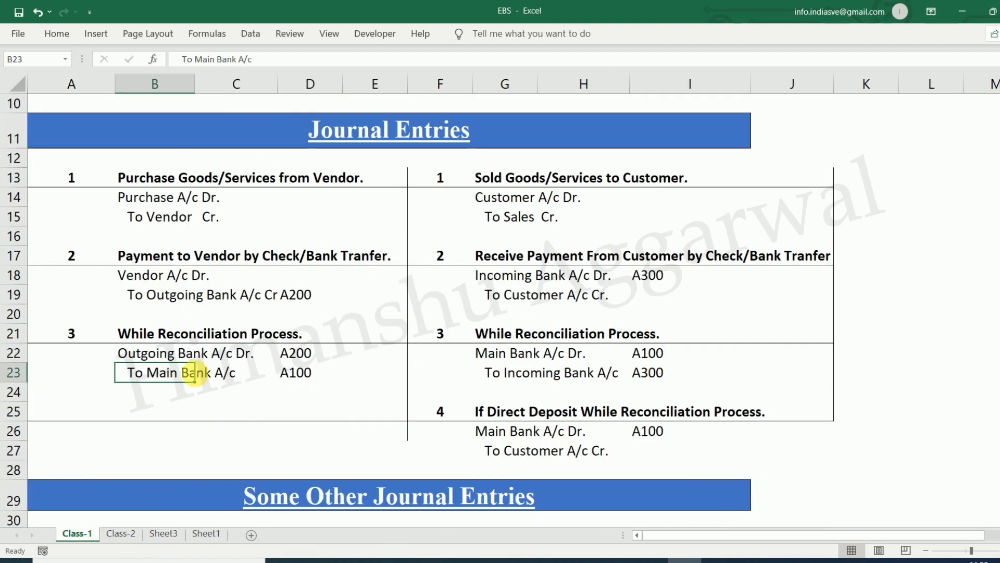
left_click(179, 353)
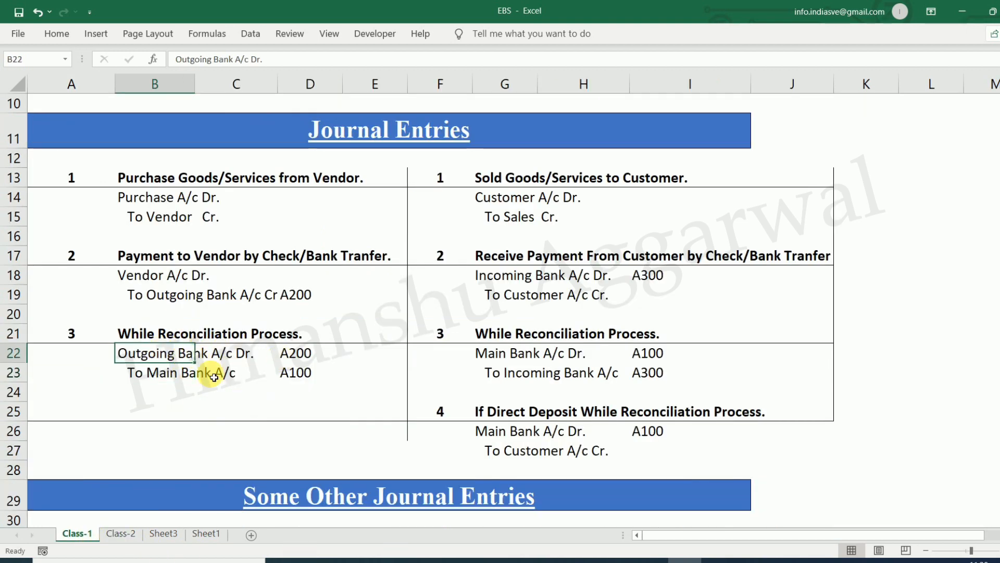
left_click(177, 378)
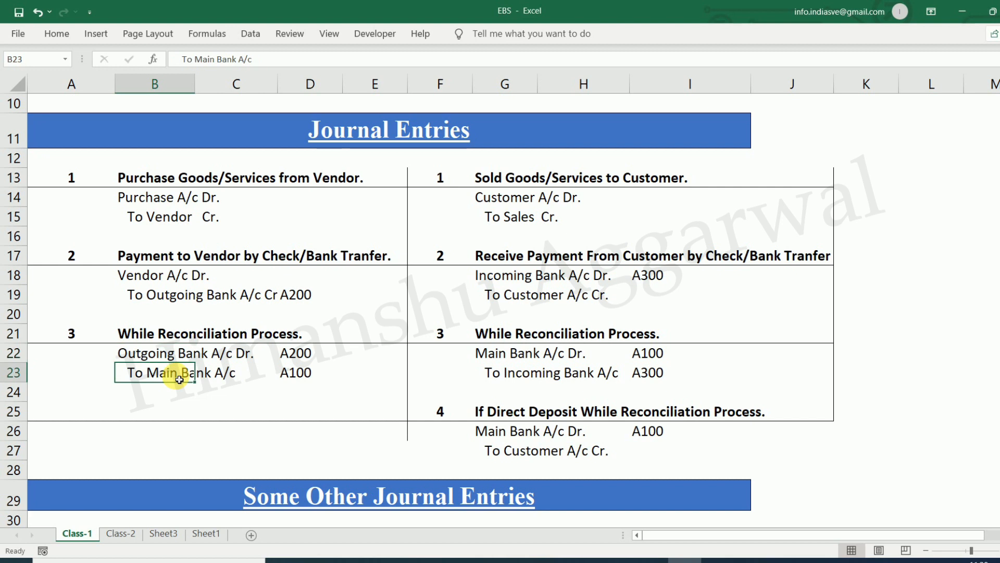
left_click(514, 360)
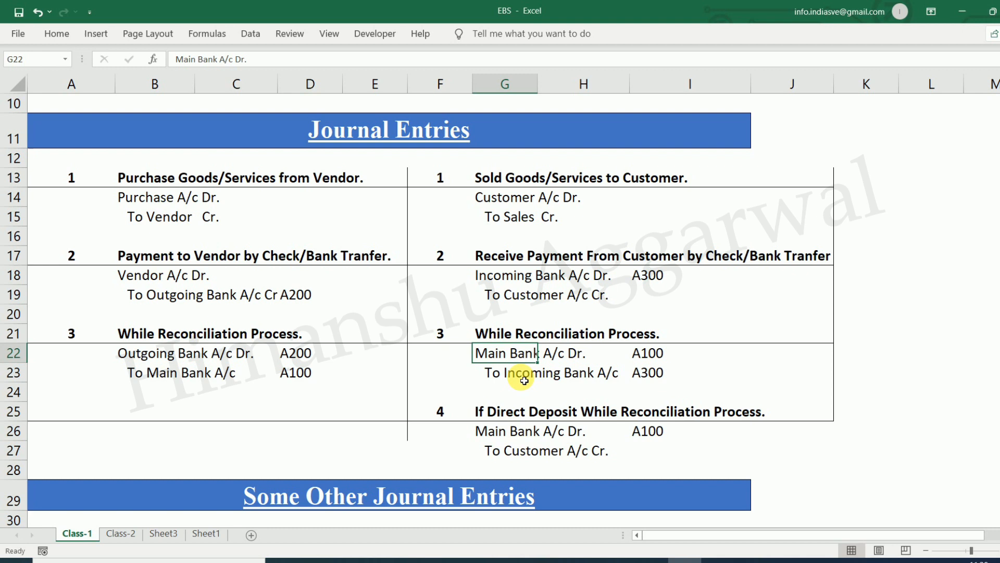
left_click(524, 379)
left_click(524, 434)
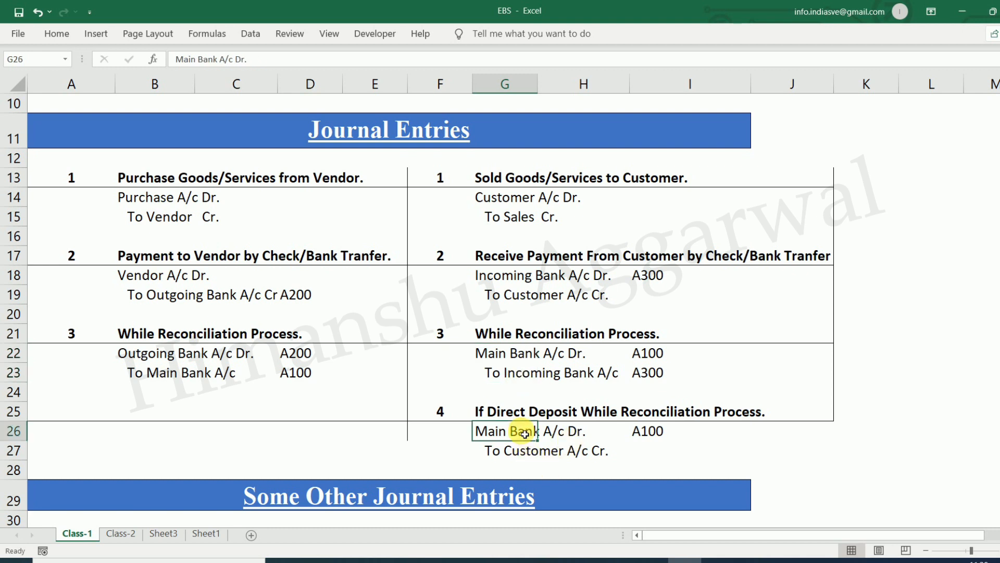
left_click(528, 452)
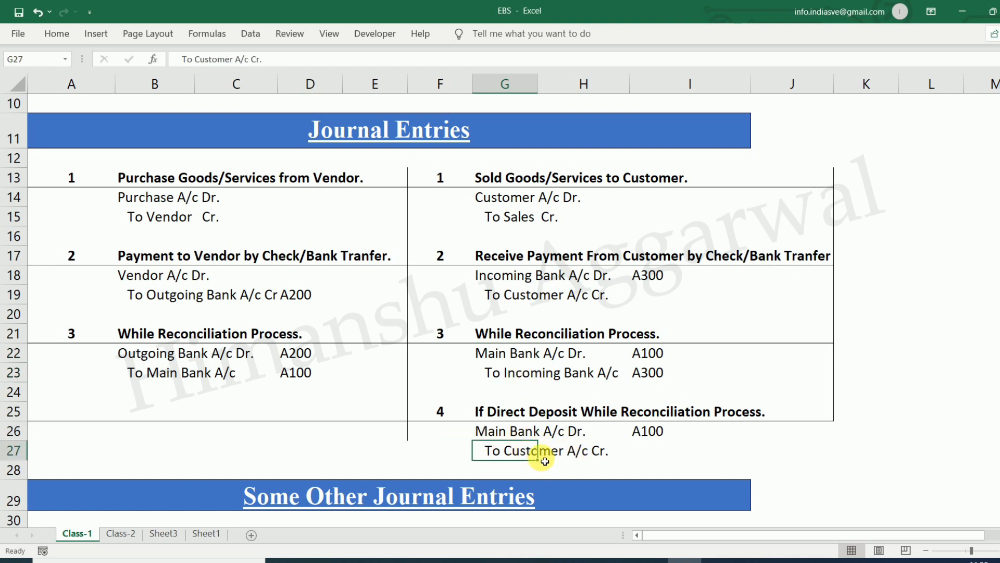
left_click(523, 431)
left_click(551, 450)
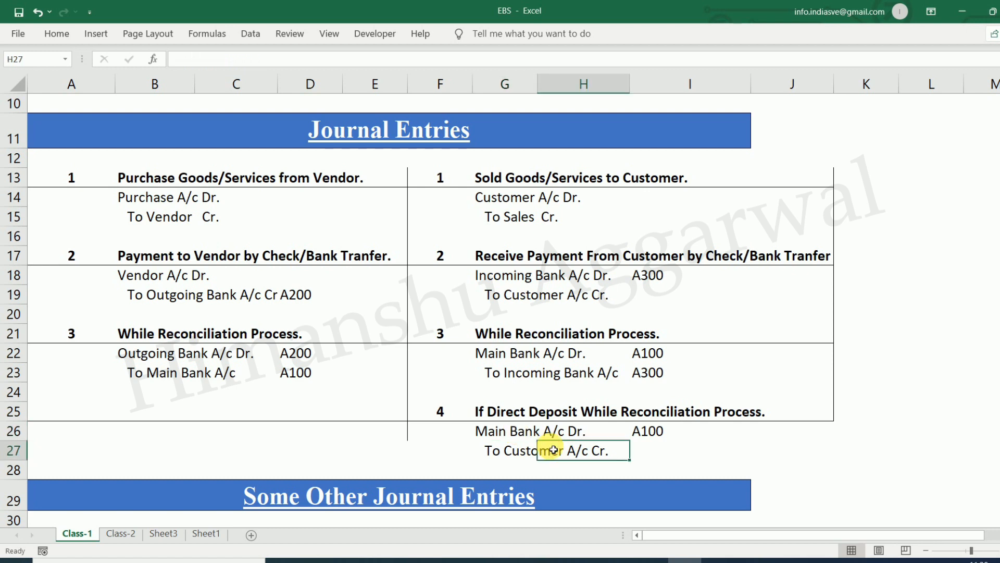
- Return to Sheet1 and review the Step-5 texts of posting rules A100 and A200
left_click(177, 533)
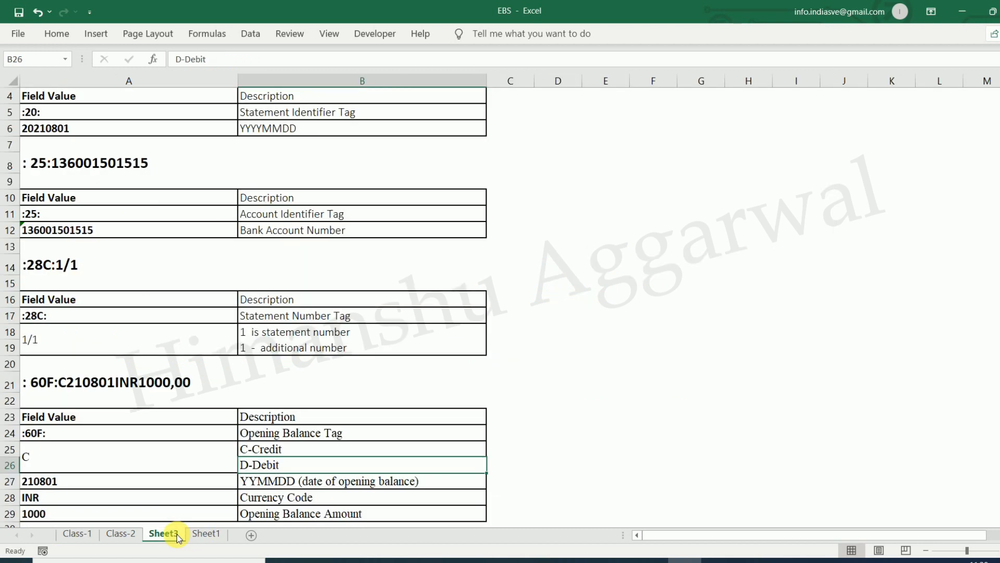
left_click(204, 534)
left_click(89, 343)
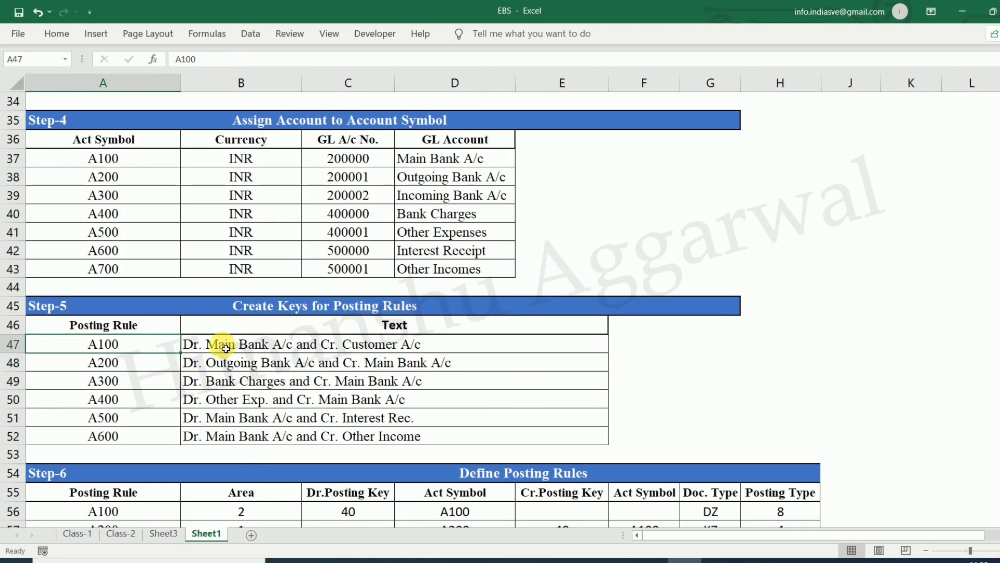
left_click(131, 364)
left_click(267, 365)
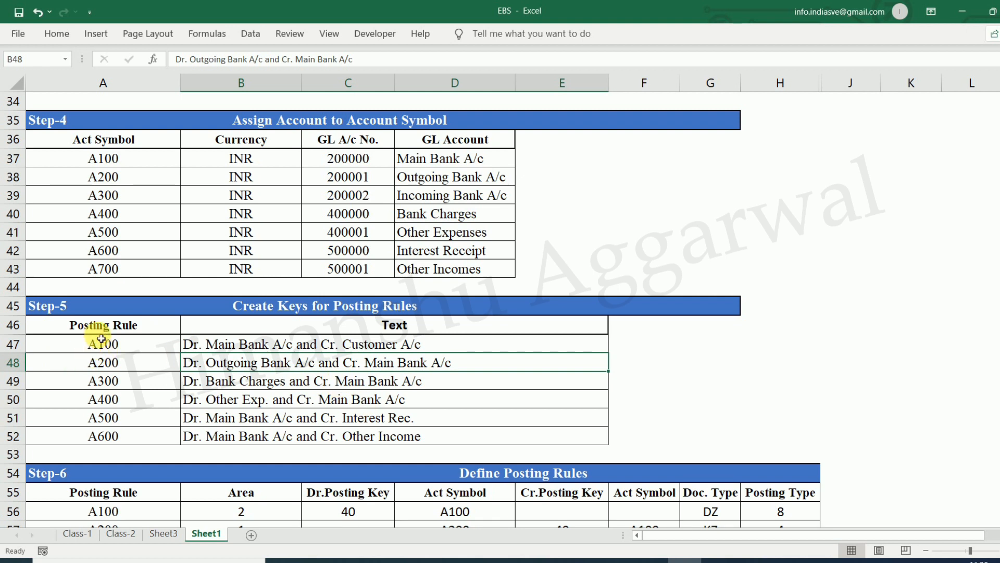
- Copy Step-5 posting rules A100 through A600 with their texts from the workbook into the new posting rule key entries in SAP
left_click_drag(113, 343, 402, 434)
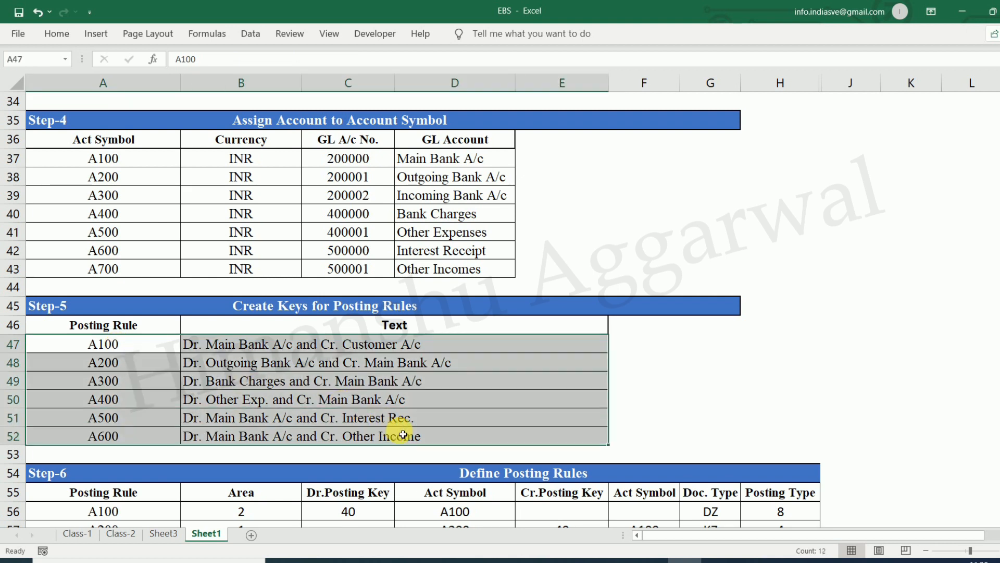
key("ctrl+c")
mouse_move(571, 560)
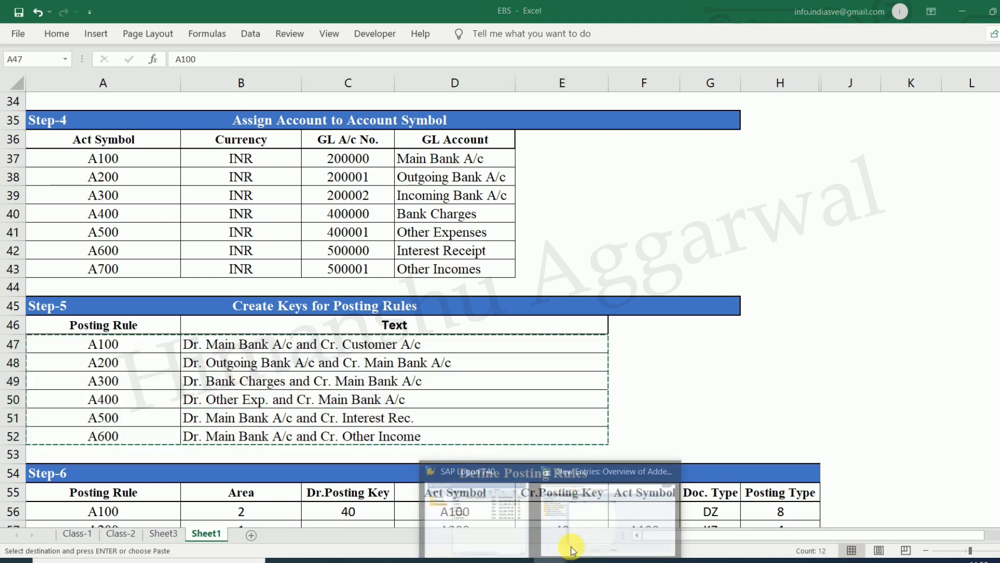
left_click(573, 542)
left_click(262, 153)
key("ctrl+v")
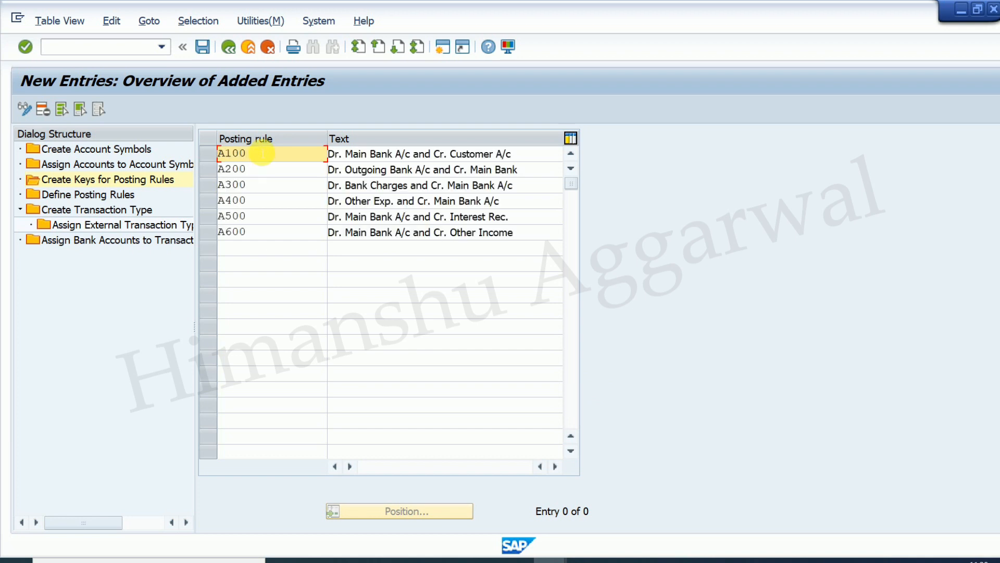
key("Return")
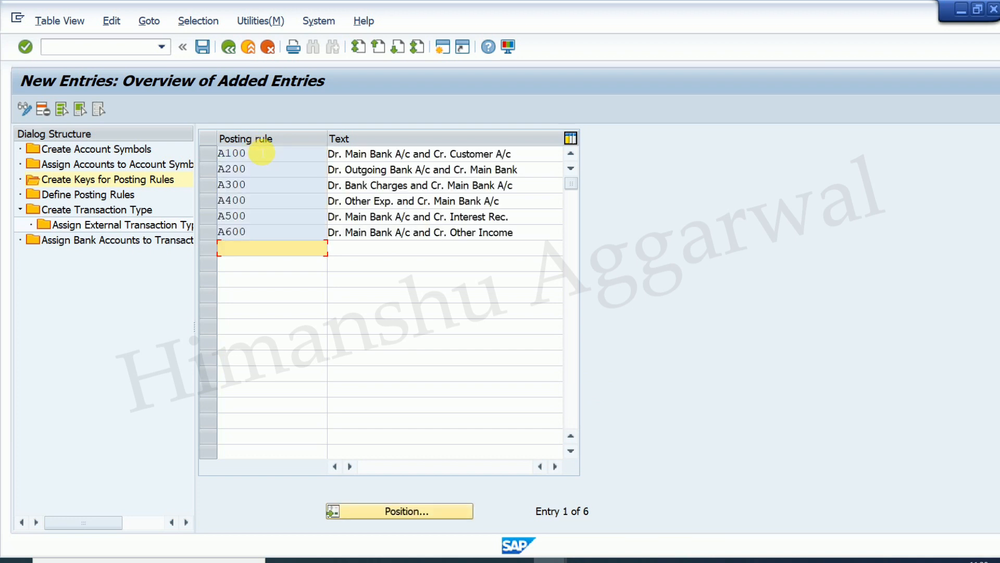
- Save the posting rule keys A100 through A600 and open Define Posting Rules
left_click(259, 158)
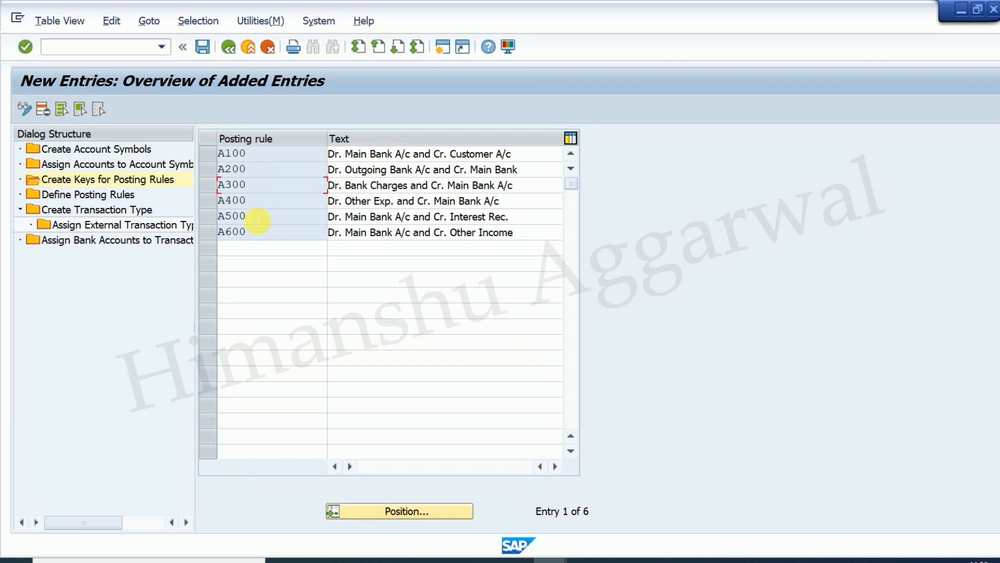
left_click(202, 48)
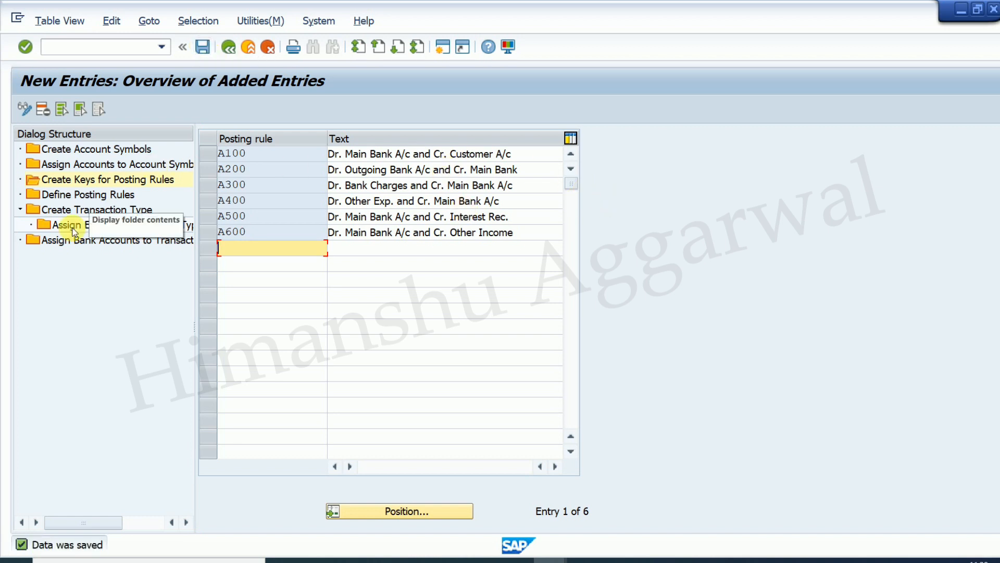
left_click(67, 196)
double_click(67, 195)
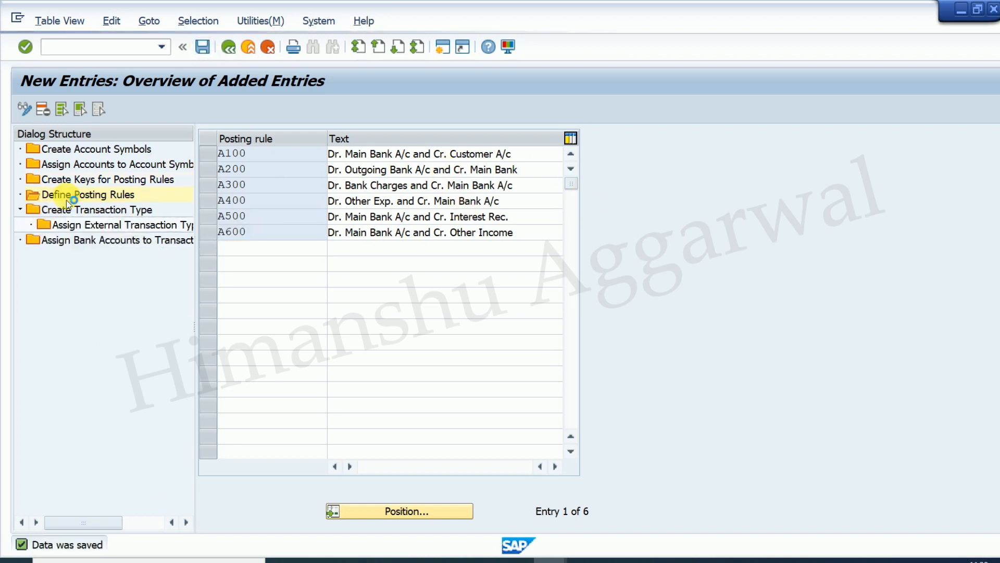
- Start a new posting rule definition and enter A100 as its posting rule, following Step-6 in the workbook
left_click(77, 109)
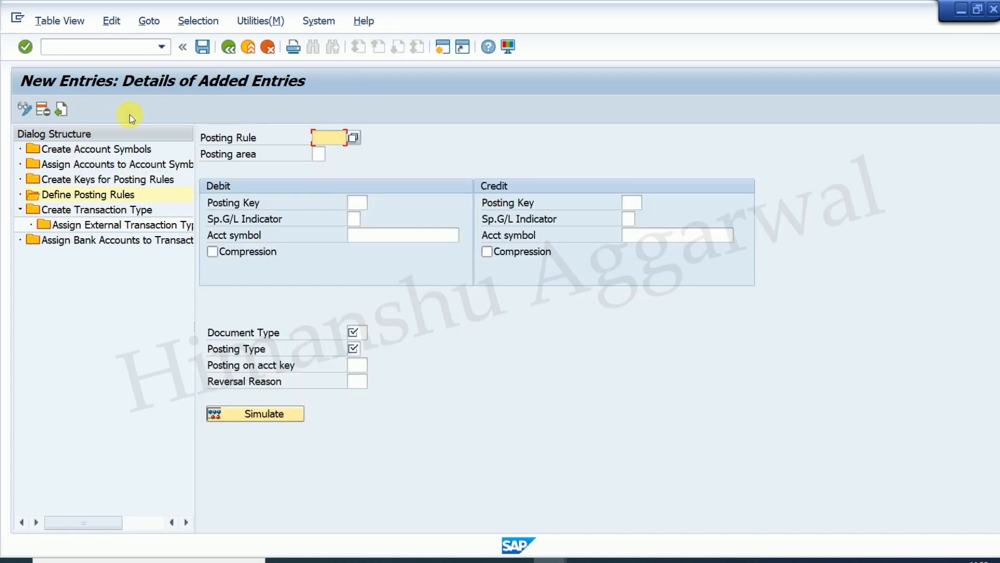
left_click(686, 560)
key("Escape")
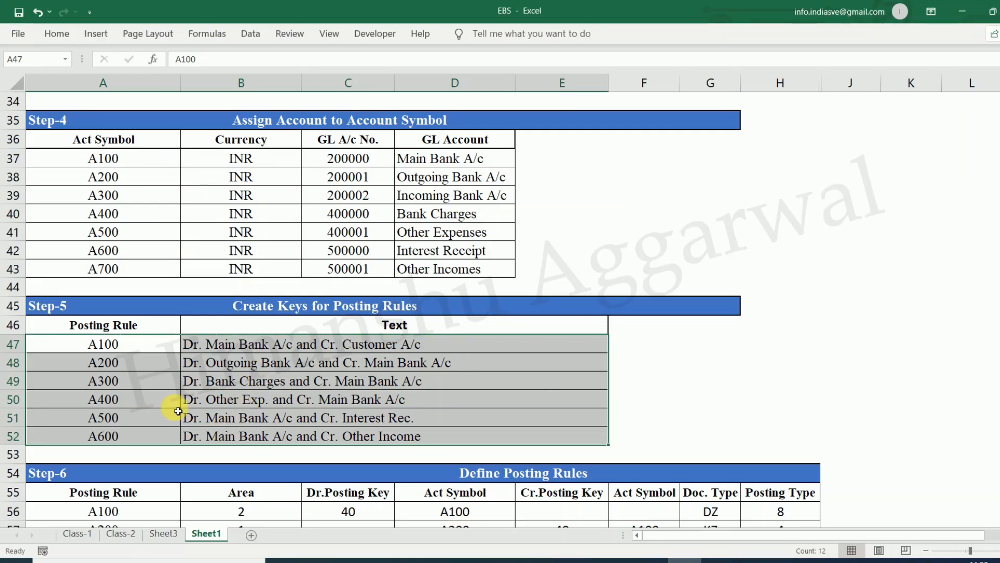
scroll(133, 476, "down", 1)
left_click(136, 458)
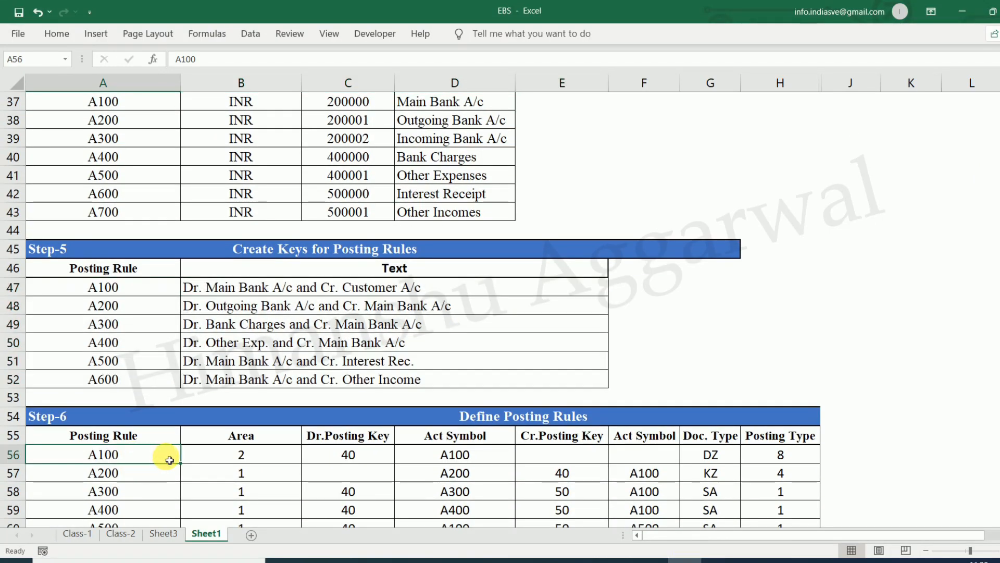
scroll(138, 459, "down", 2)
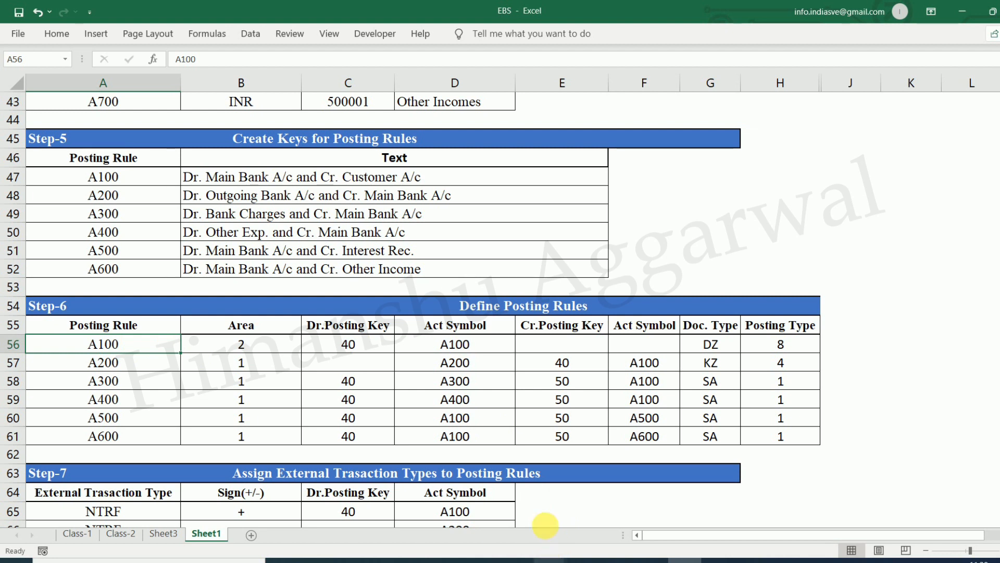
left_click(128, 179)
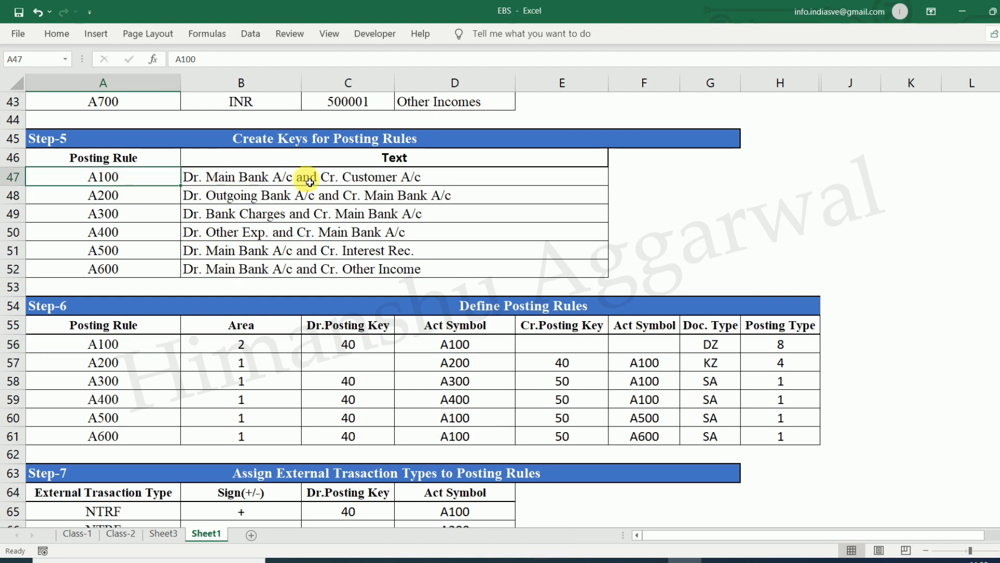
left_click(144, 348)
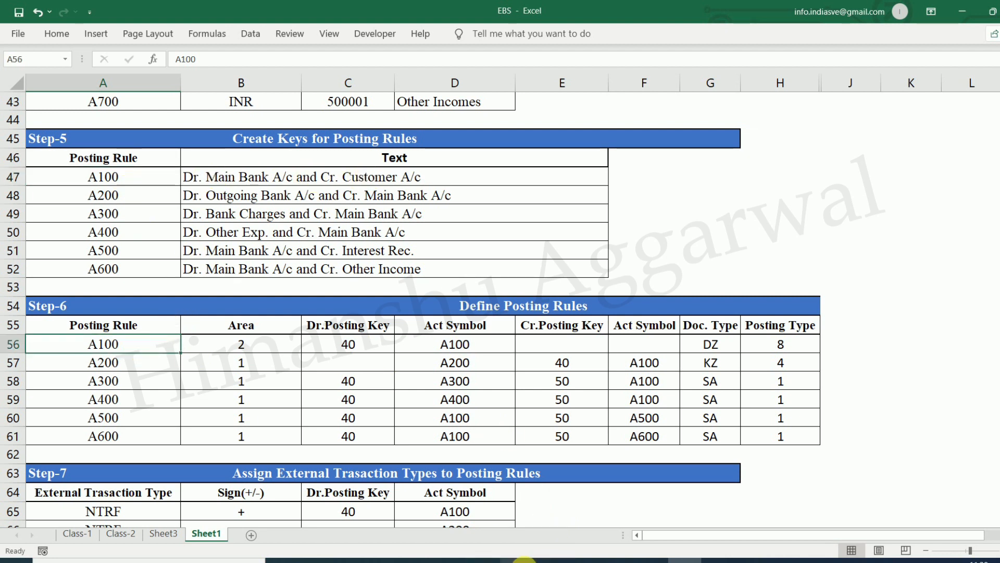
left_click(551, 560)
left_click(616, 513)
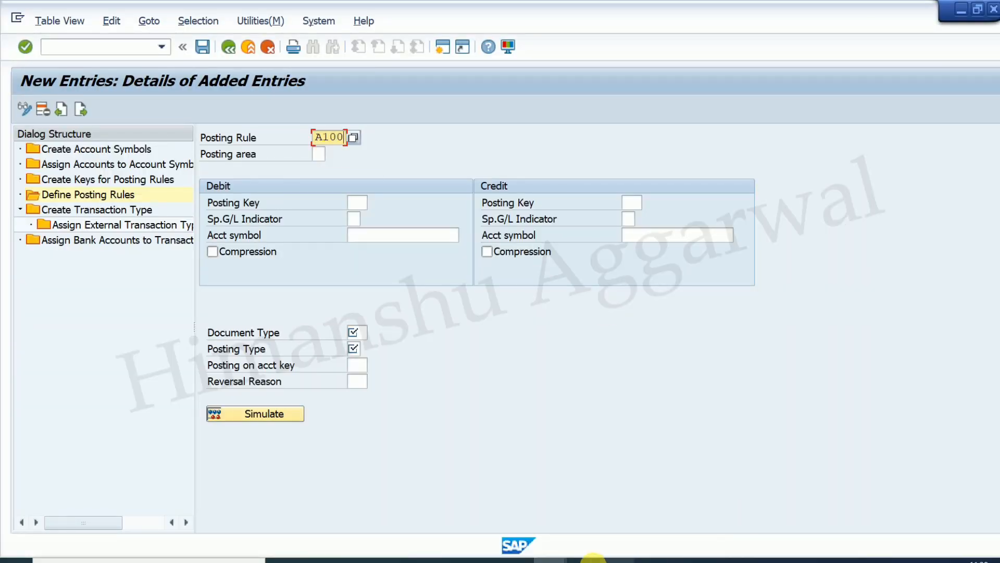
- Check the direct deposit journal entry on the Class-1 sheet and set rule A100's posting area to 2, Subledger accounting, in SAP
left_click(700, 558)
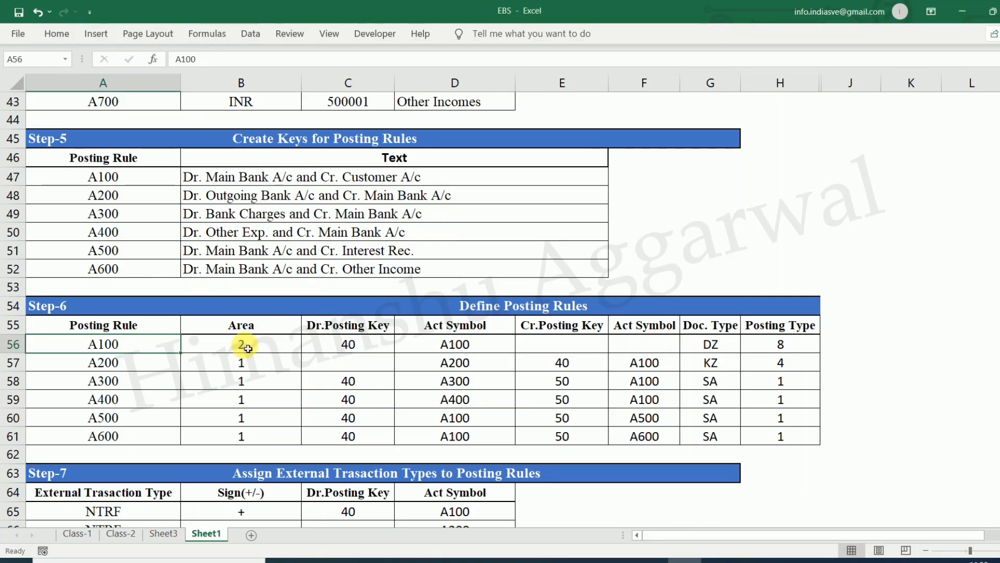
scroll(165, 270, "up", 2)
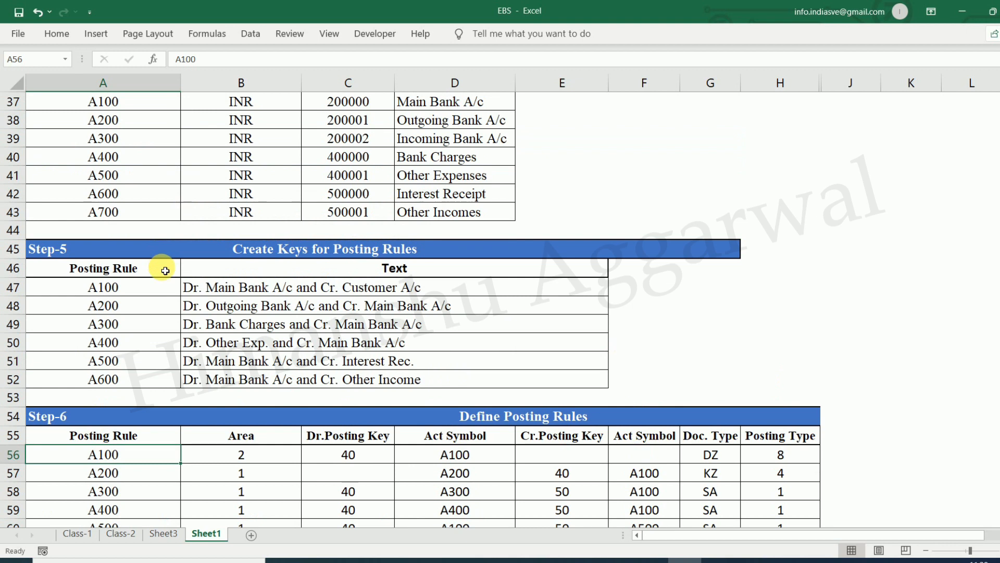
left_click(118, 290)
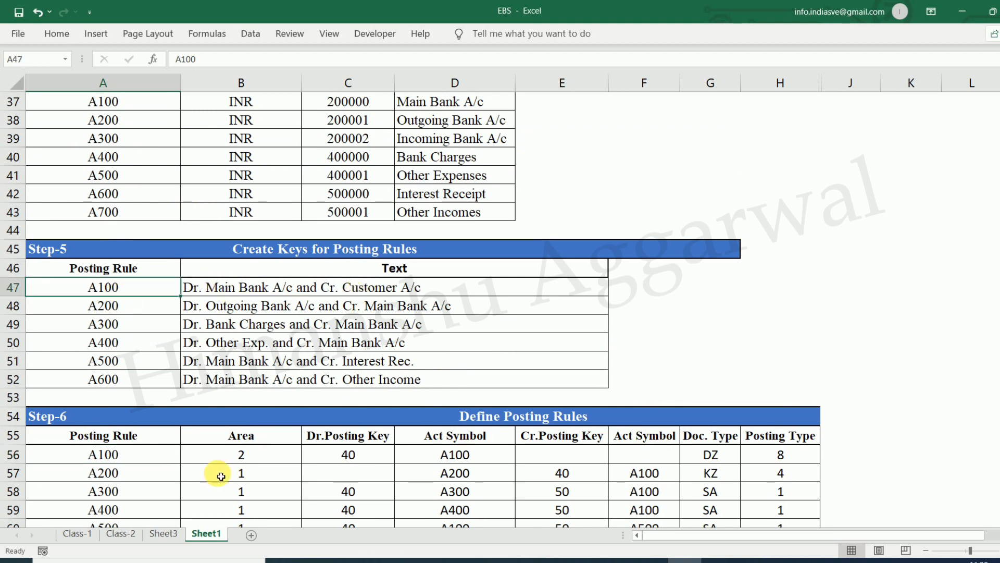
left_click(78, 533)
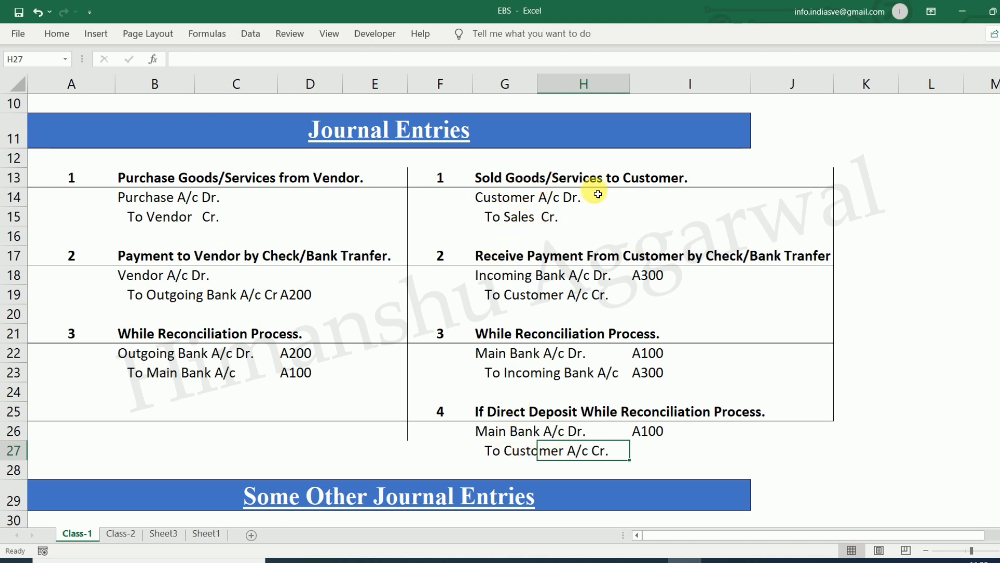
left_click(519, 436)
left_click(536, 458)
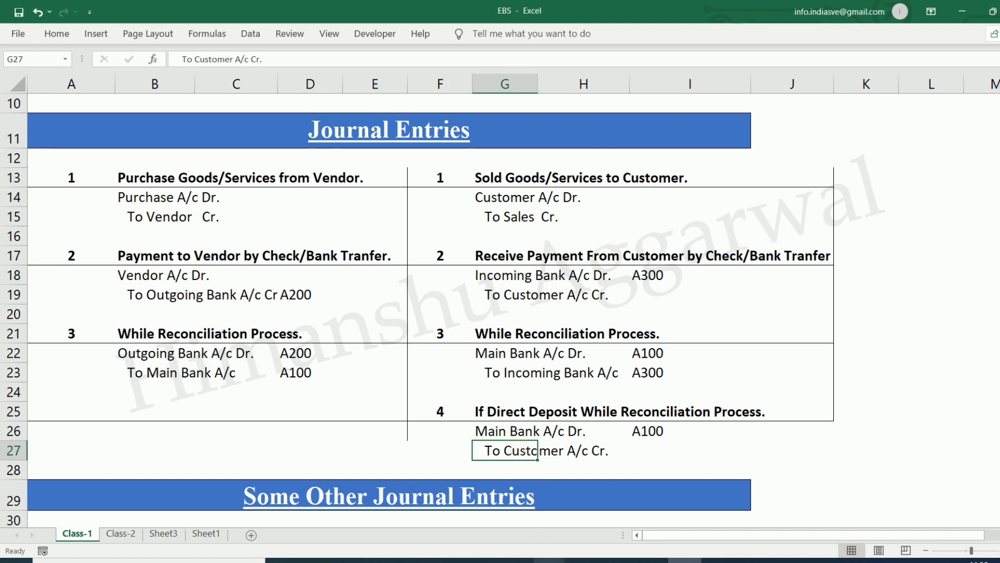
mouse_move(553, 560)
left_click(585, 526)
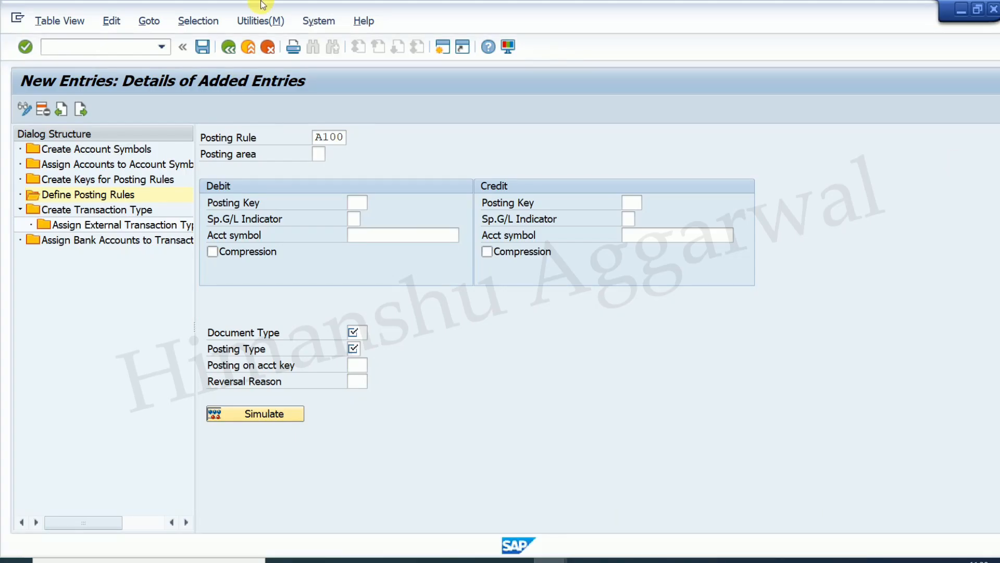
left_click(331, 155)
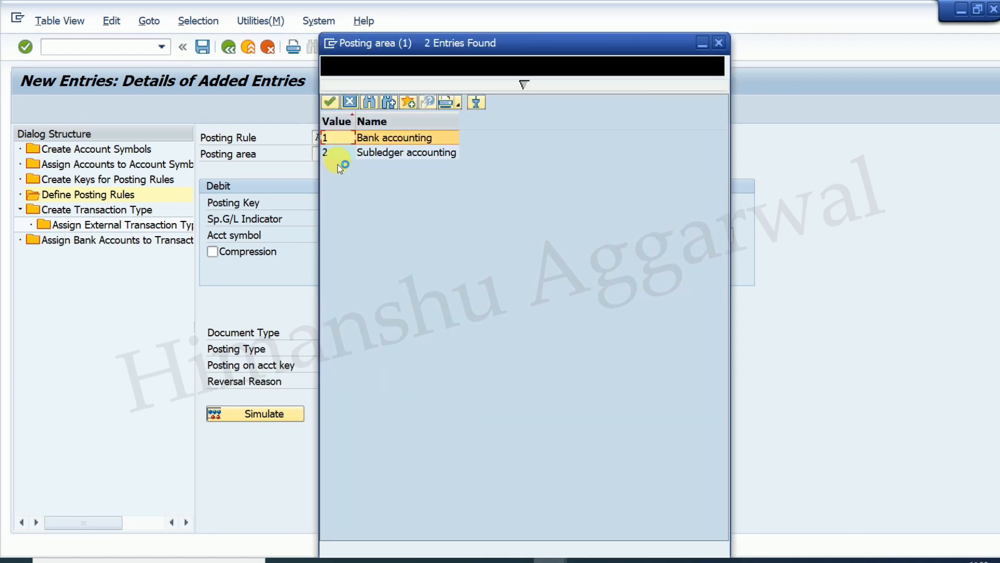
double_click(336, 152)
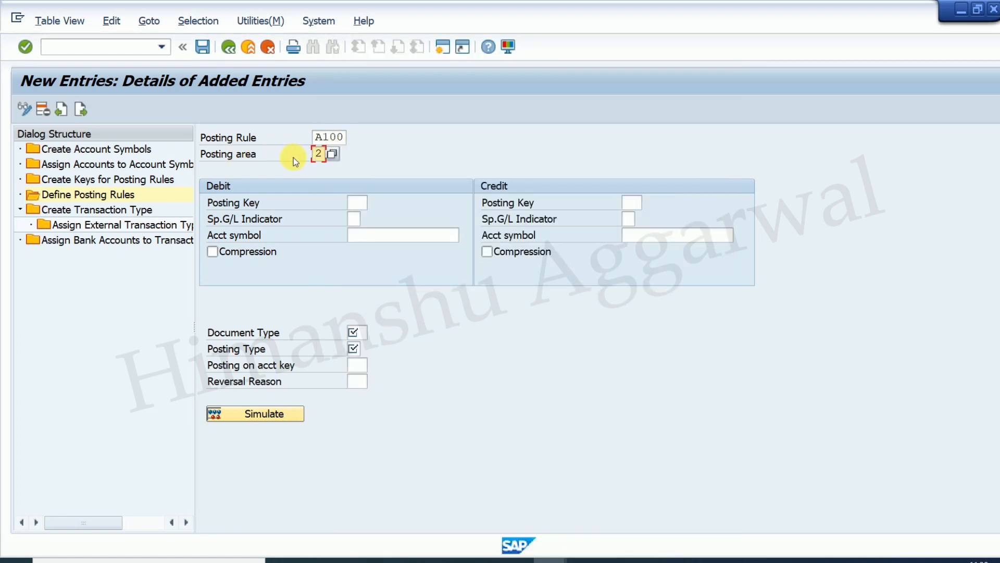
- Compare the customer payment and reconciliation entries on the Class-1 sheet with the chosen posting area and return to the SAP entry
key("alt+Tab")
left_click(542, 276)
left_click(534, 370)
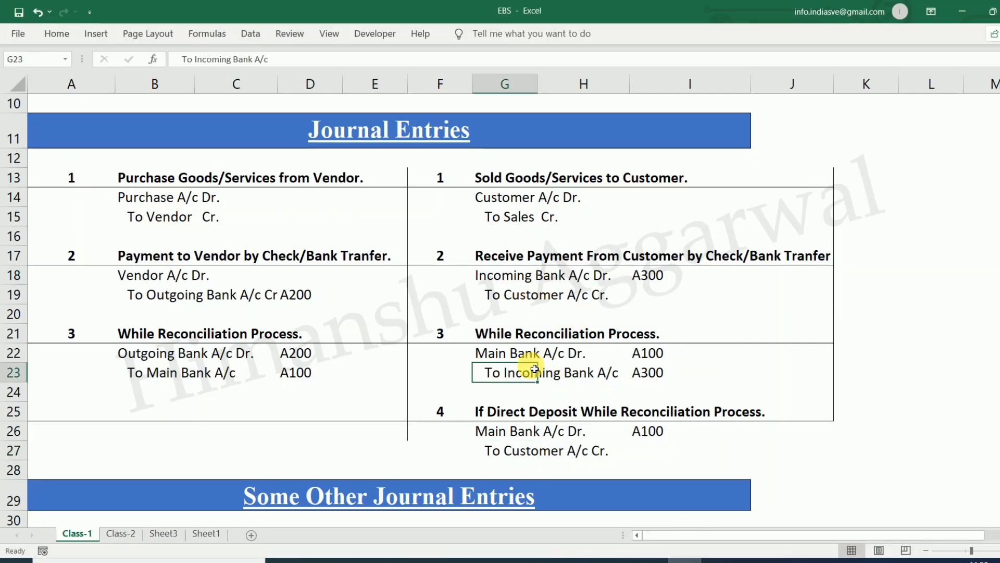
left_click(520, 354)
left_click(548, 375)
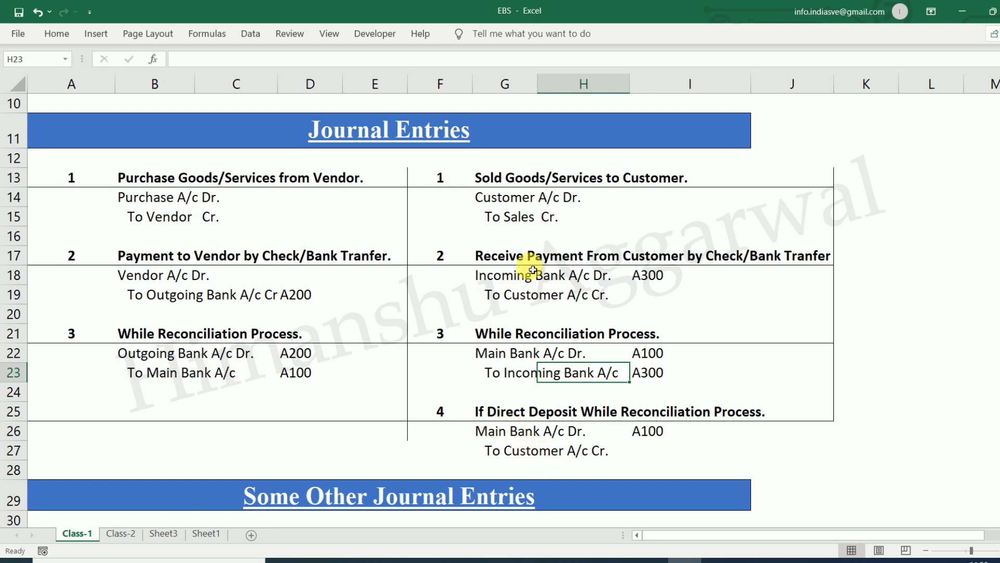
left_click(550, 560)
left_click(598, 519)
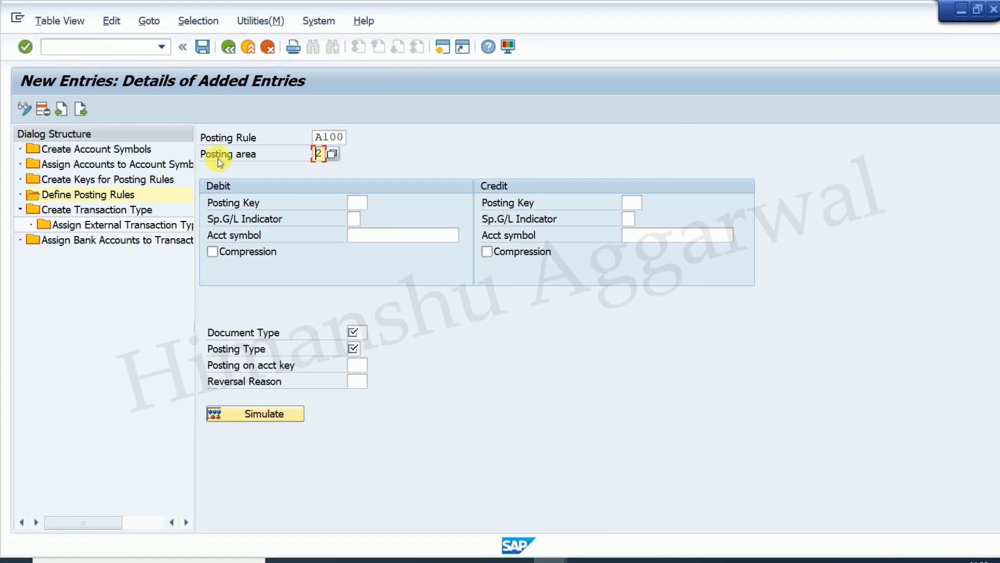
- Fill in the debit side of rule A100 from Step-6 on Sheet1 with posting key 40 and account symbol A100
left_click(356, 202)
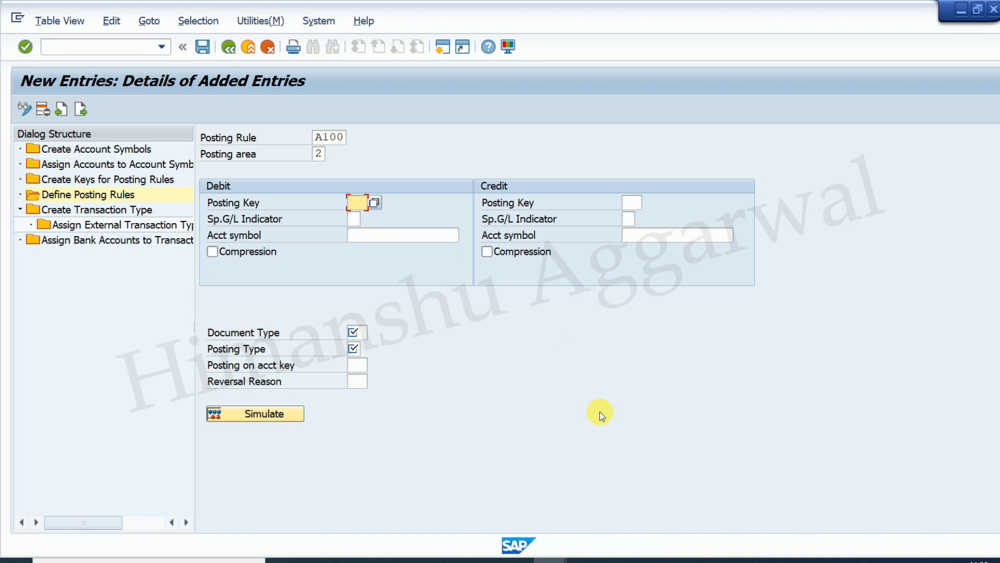
left_click(682, 558)
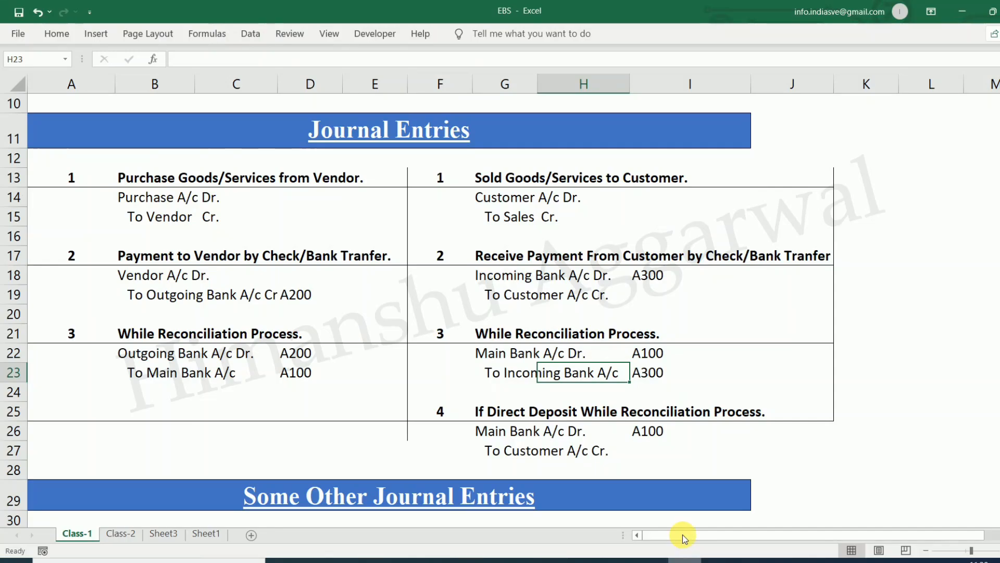
left_click(195, 534)
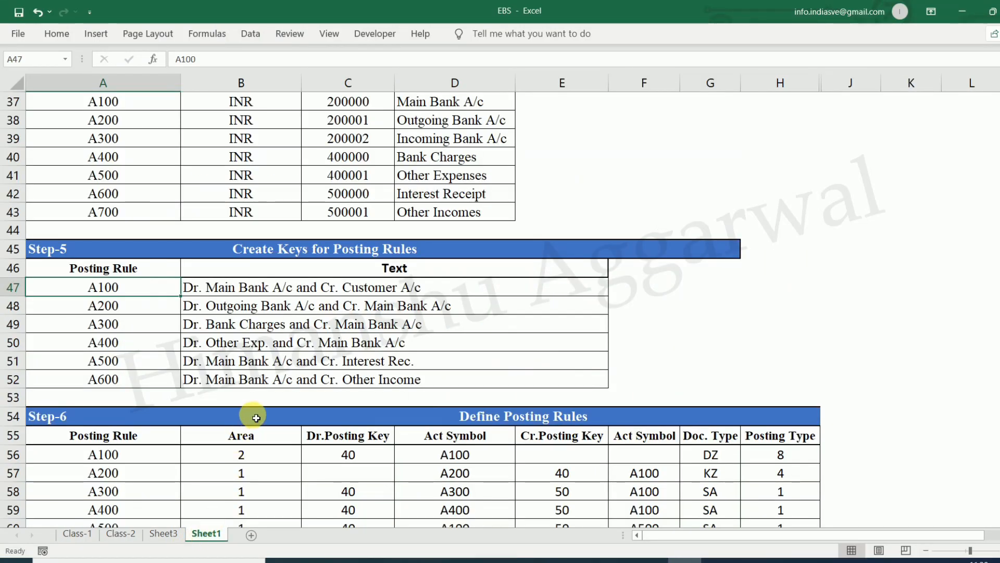
scroll(264, 416, "down", 1)
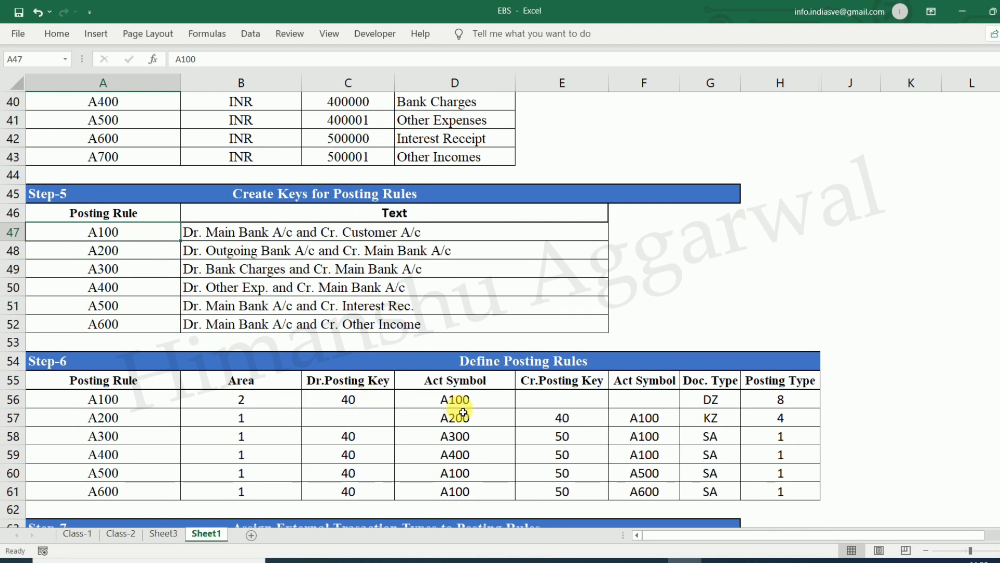
mouse_move(560, 560)
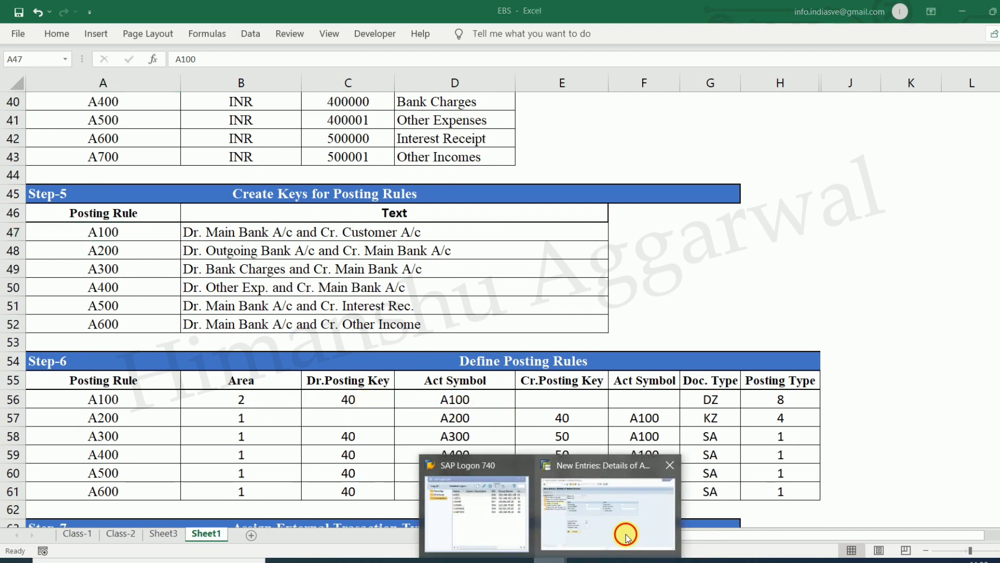
left_click(607, 469)
type("40")
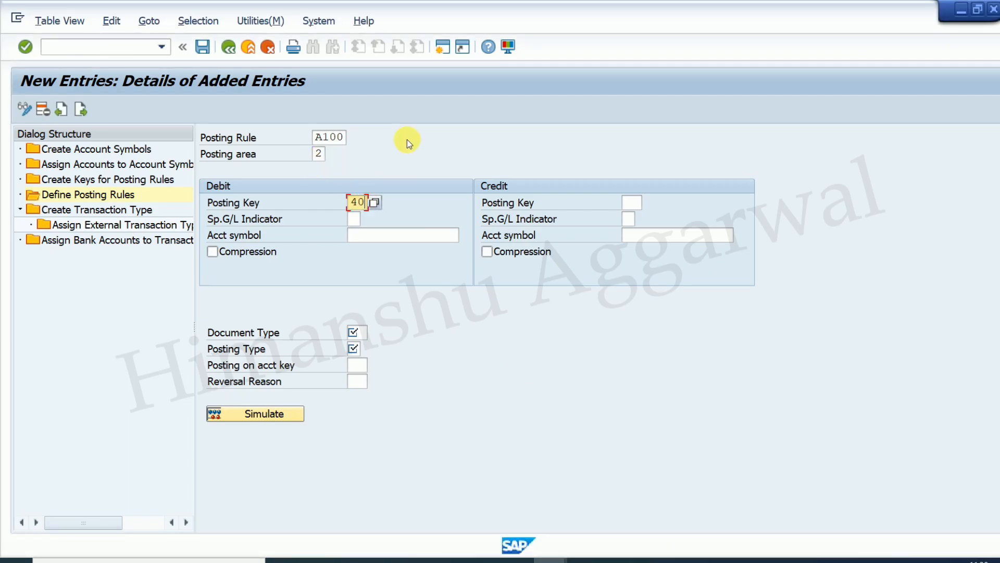
left_click(364, 235)
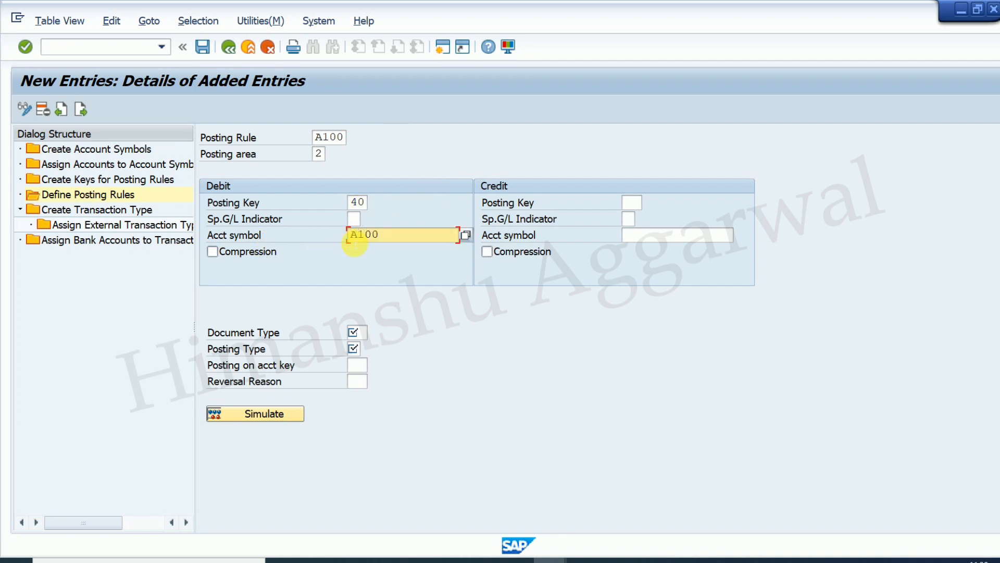
- Trace account symbol A100 through the account symbol list, the Step-5 text and Step-6 on Sheet1, then return to SAP
left_click(683, 560)
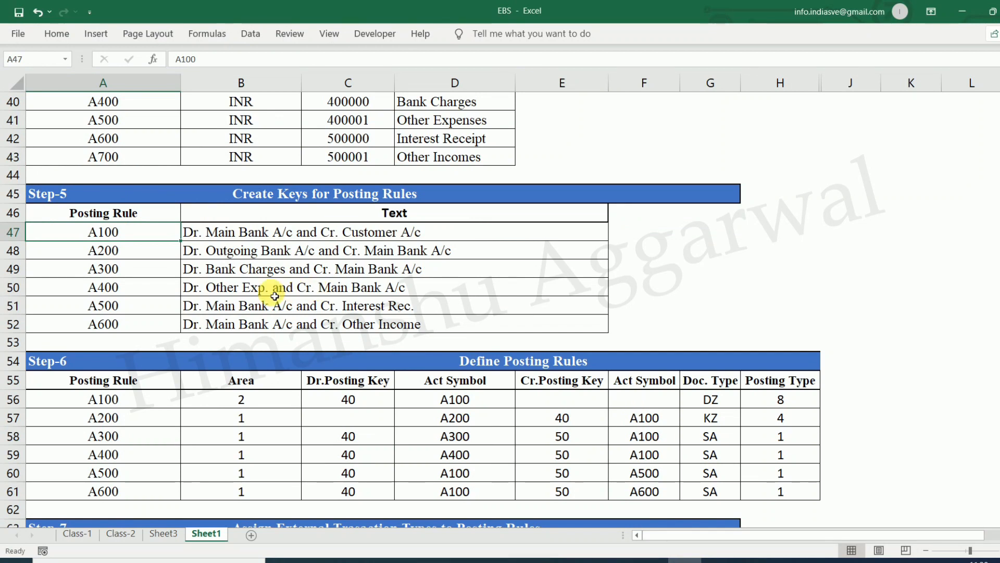
scroll(245, 287, "up", 4)
scroll(112, 275, "up", 1)
left_click(122, 324)
left_click(163, 139)
left_click(187, 138)
scroll(305, 197, "down", 4)
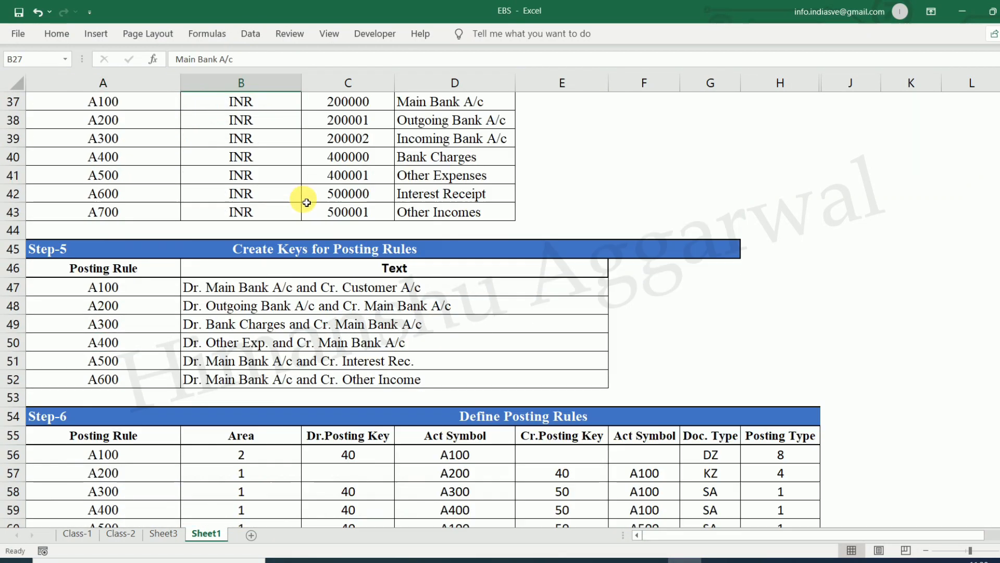
left_click(214, 286)
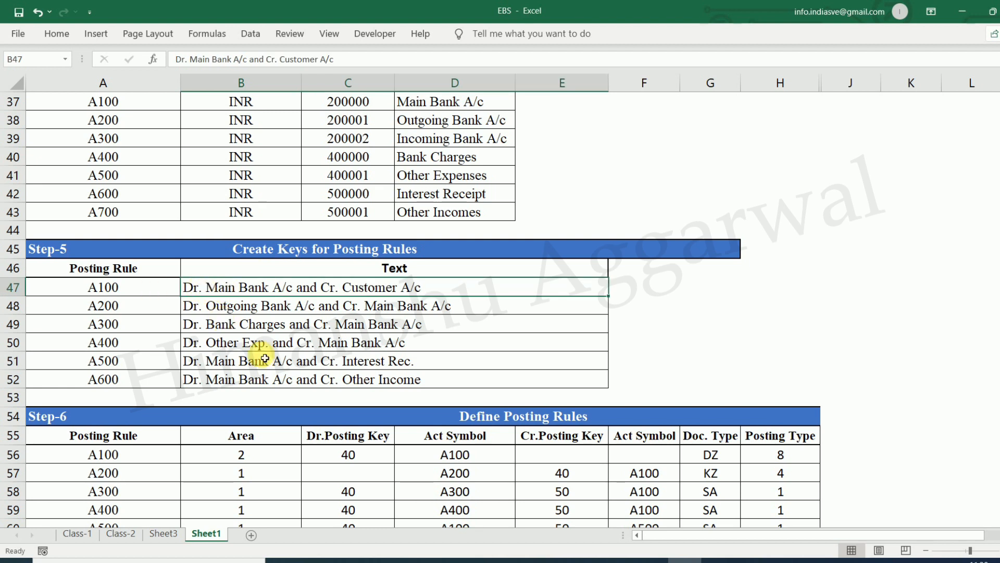
left_click(446, 452)
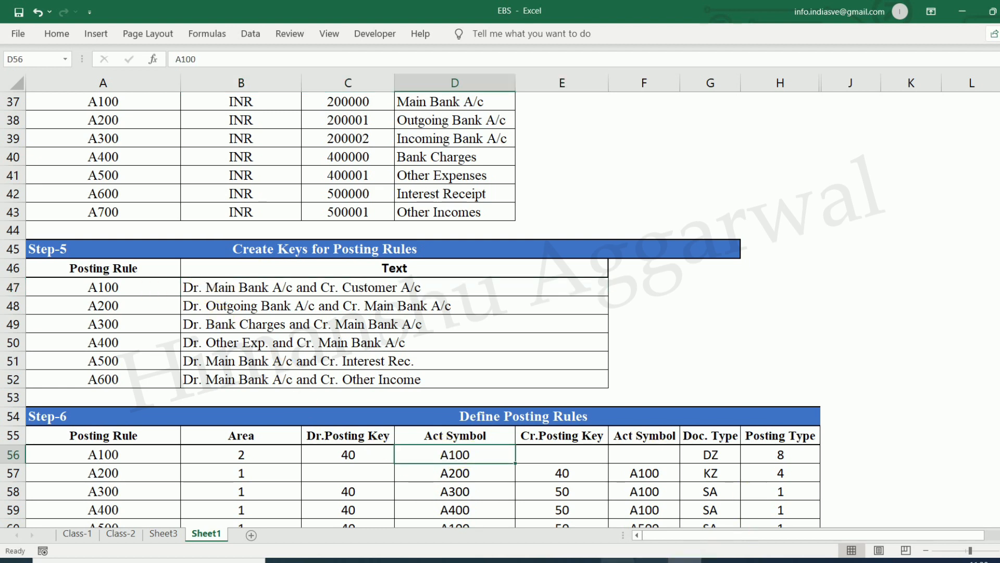
mouse_move(552, 561)
left_click(604, 502)
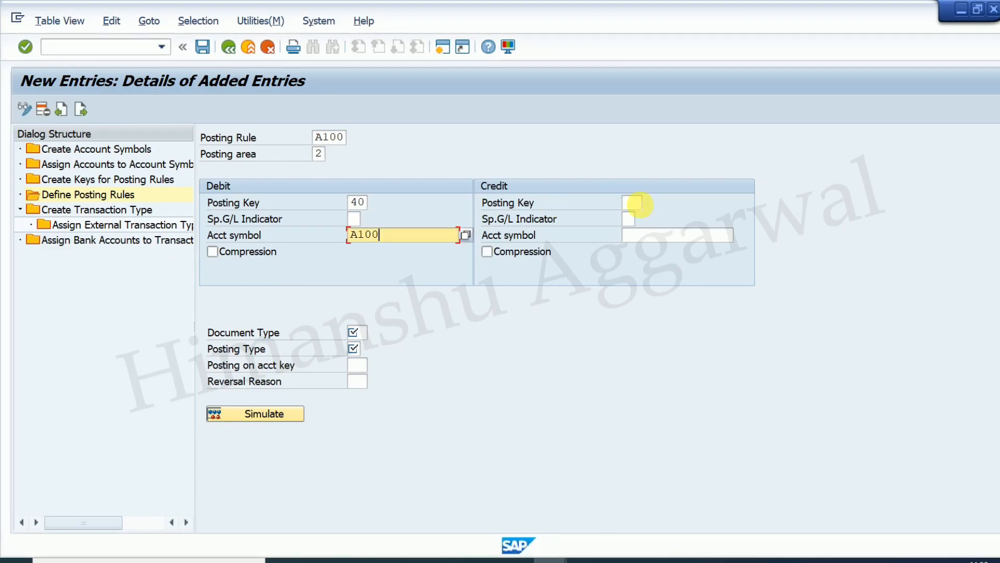
- Set rule A100's document type to DZ and posting type to 8, Clear cred.subl.acct, checking them against Step-6
left_click(365, 332)
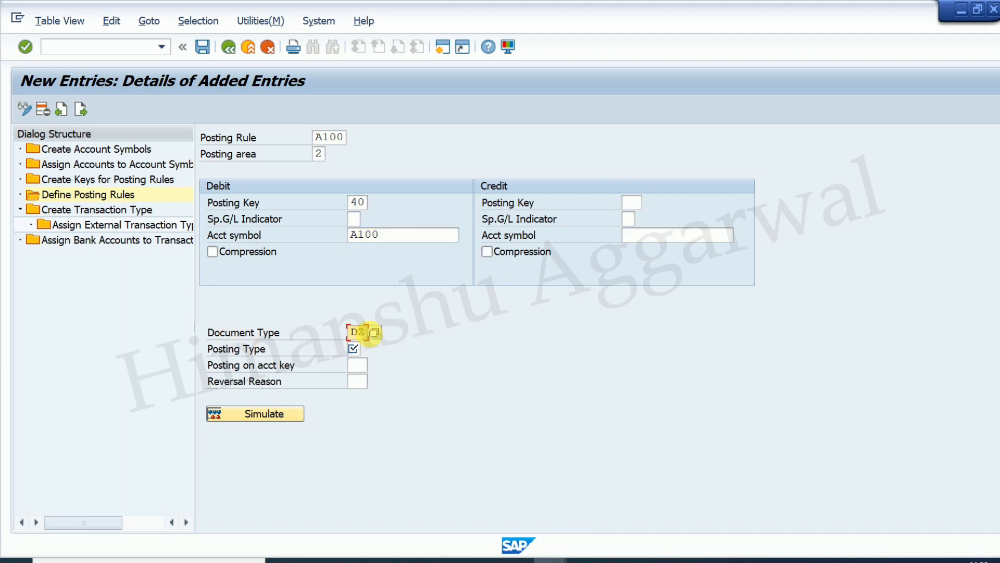
left_click(351, 348)
left_click(369, 349)
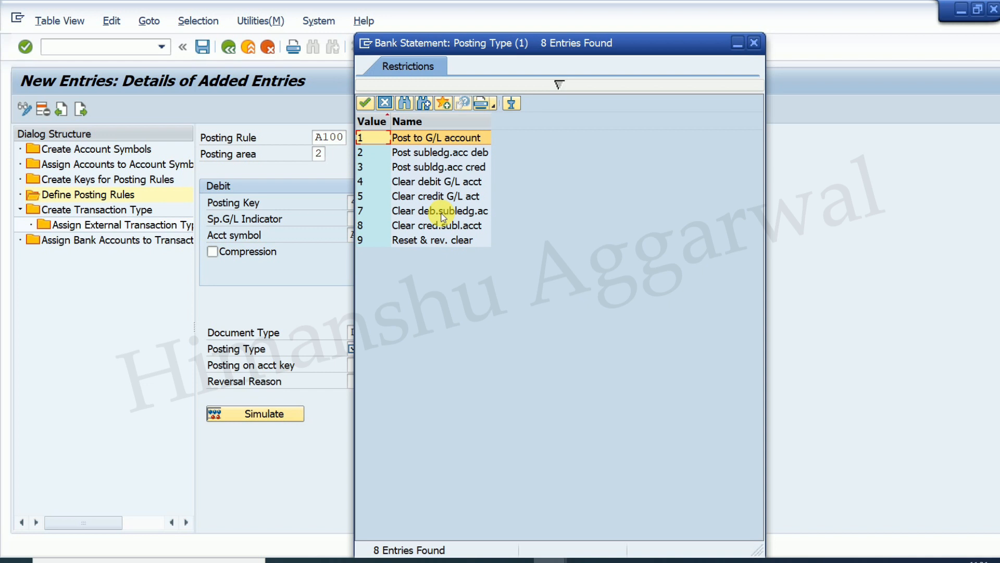
left_click(423, 232)
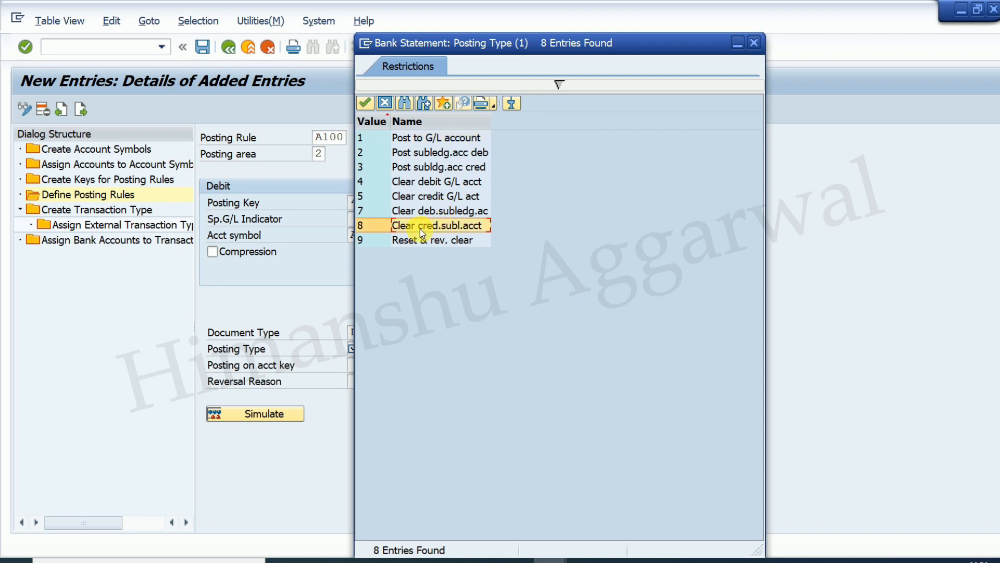
double_click(450, 225)
left_click(693, 557)
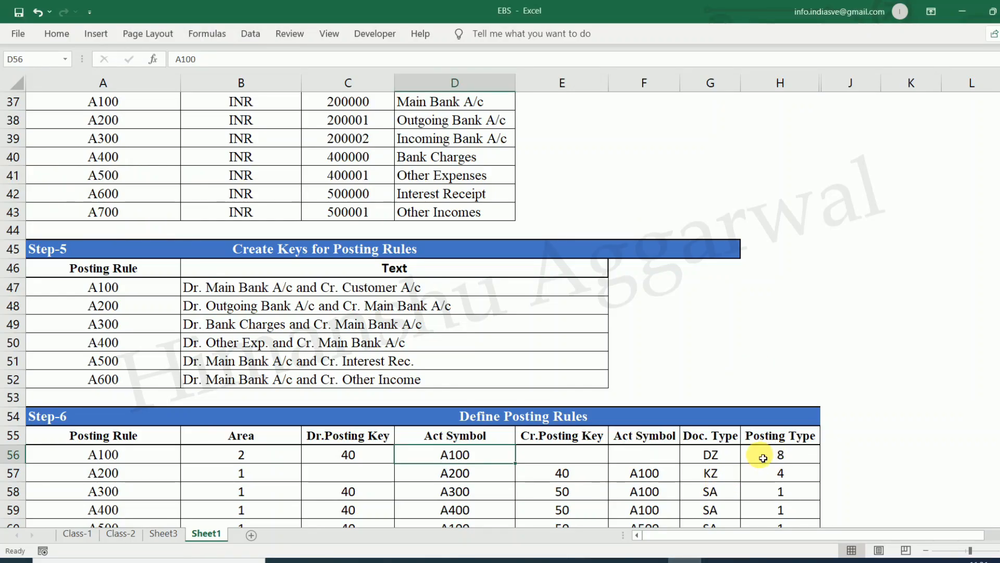
mouse_move(550, 558)
left_click(598, 536)
left_click(354, 348)
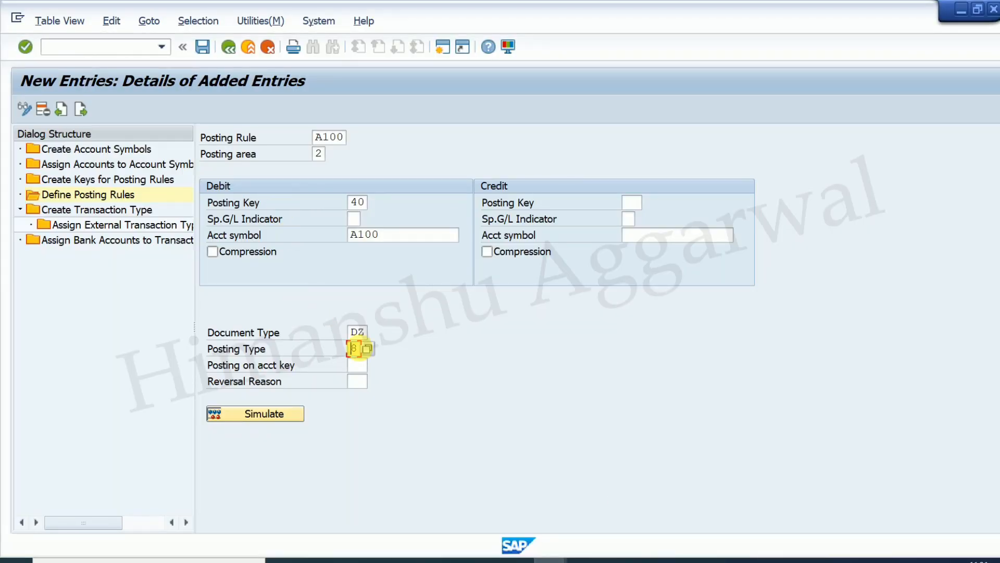
- Save posting rule A100 and open a blank entry for the next posting rule
left_click(202, 48)
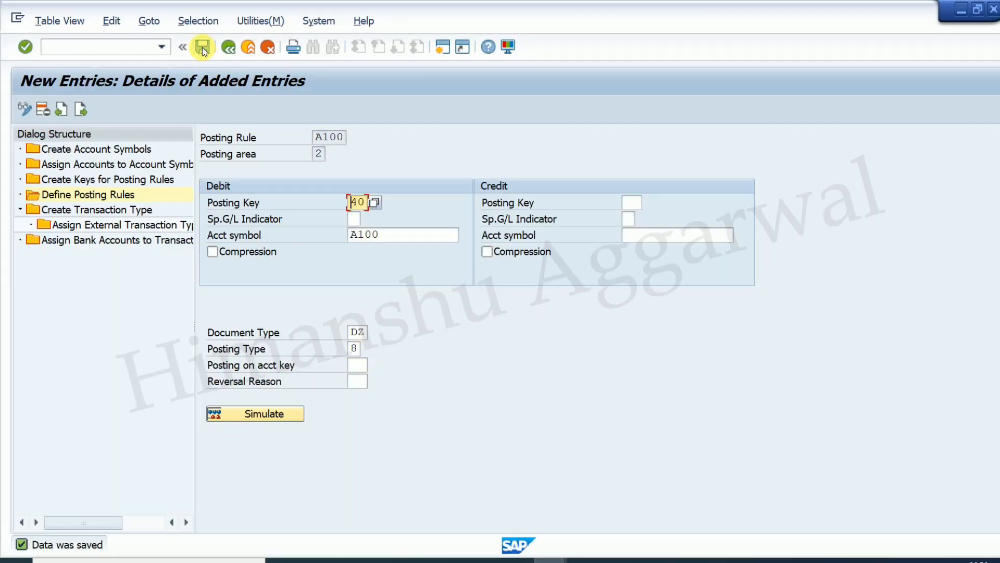
left_click(82, 111)
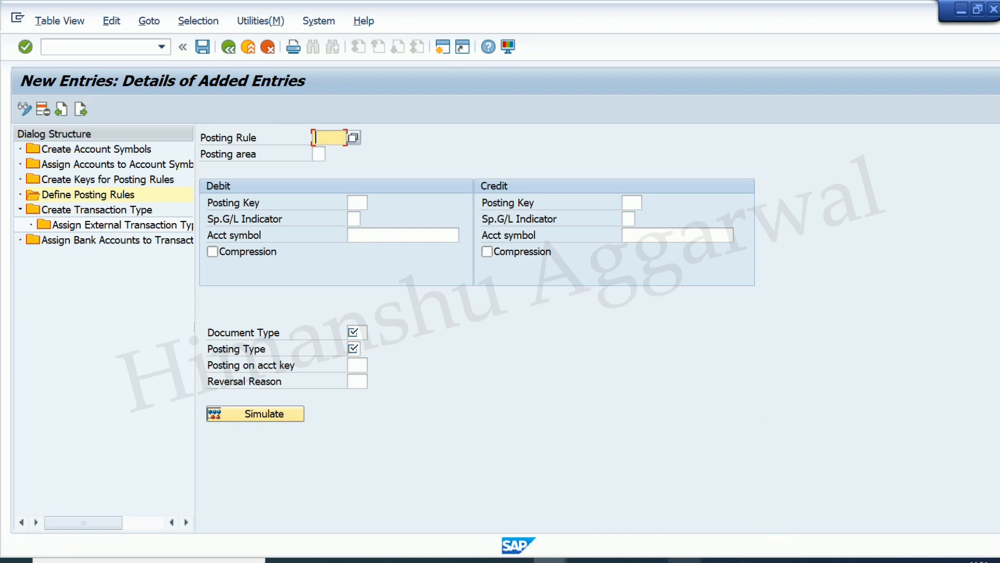
- Look up rule A200 in Step-6 and its Step-5 text on Sheet1 of the EBS workbook, and return to the SAP entry
left_click(685, 558)
scroll(147, 487, "down", 2)
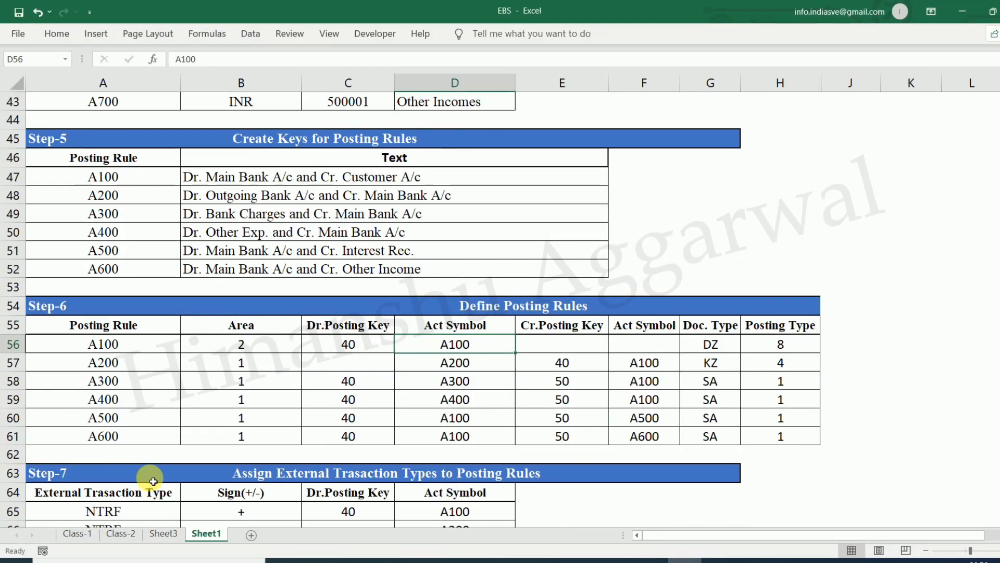
left_click(133, 366)
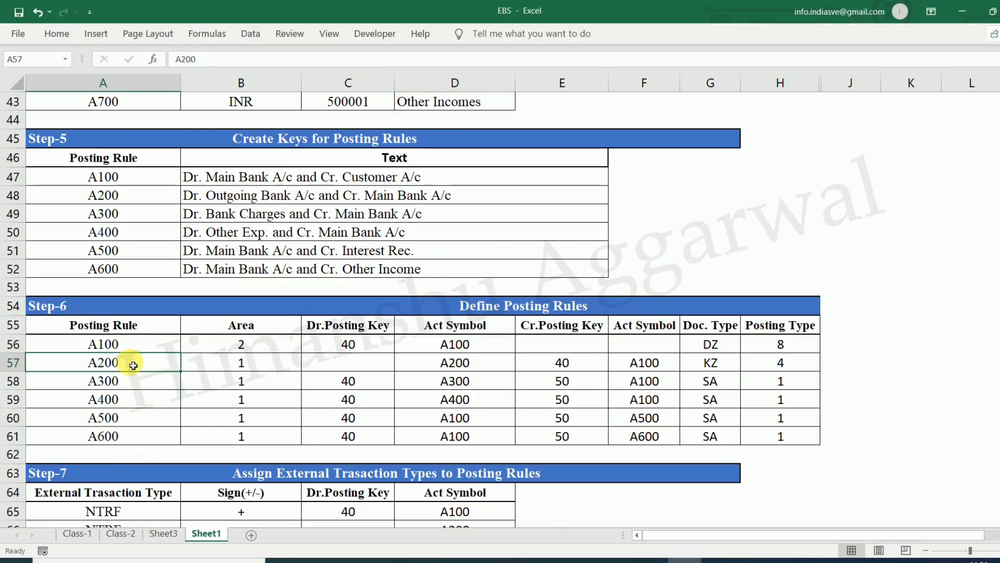
scroll(156, 359, "up", 2)
left_click(127, 307)
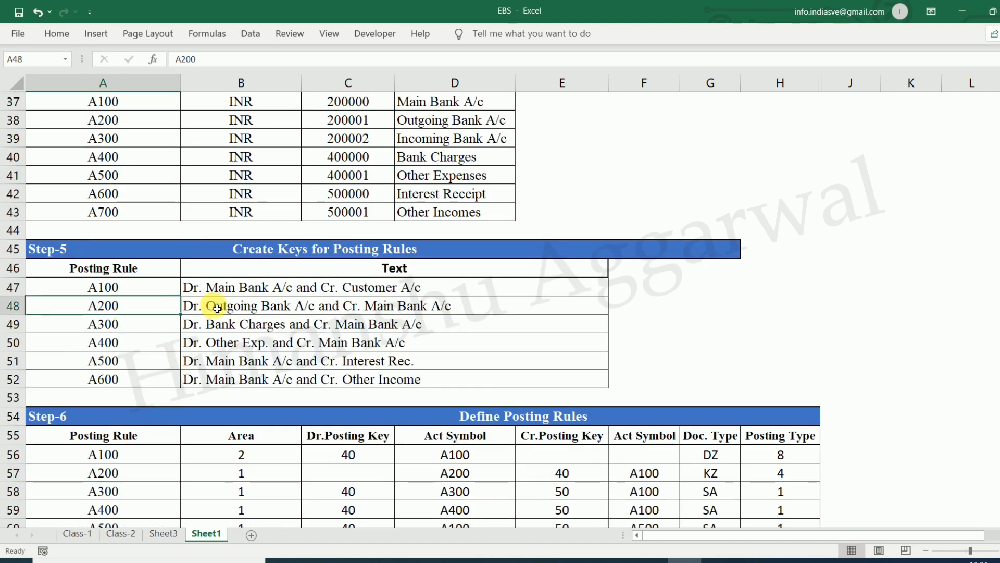
left_click(215, 308)
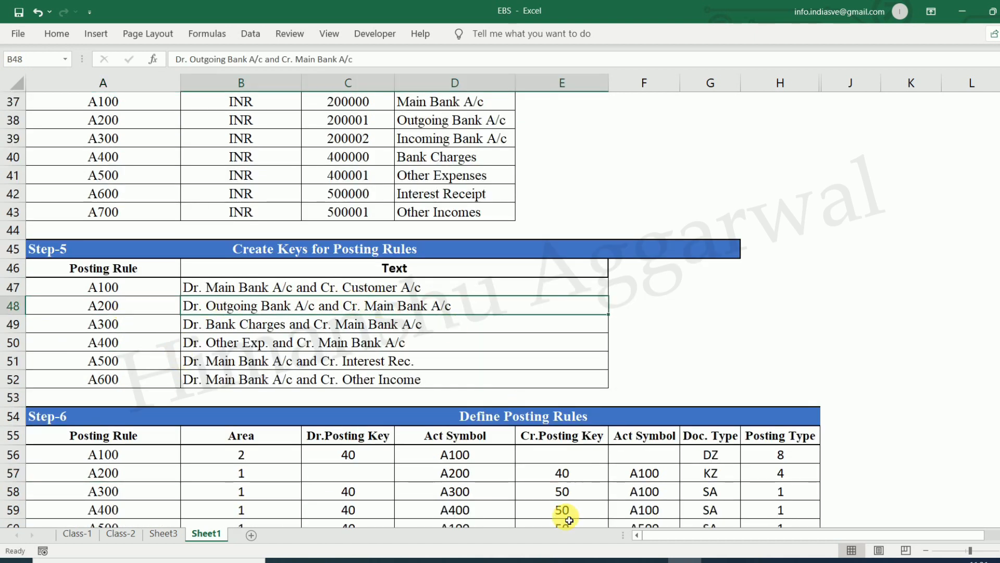
mouse_move(544, 559)
left_click(672, 503)
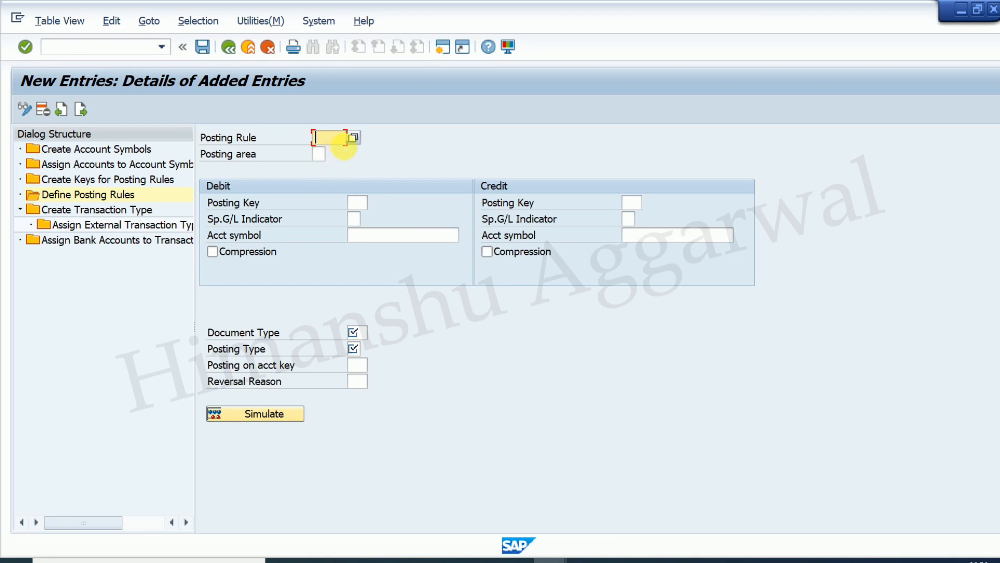
- Enter posting rule A200 with posting area 1, Bank accounting
type("A200")
left_click(319, 154)
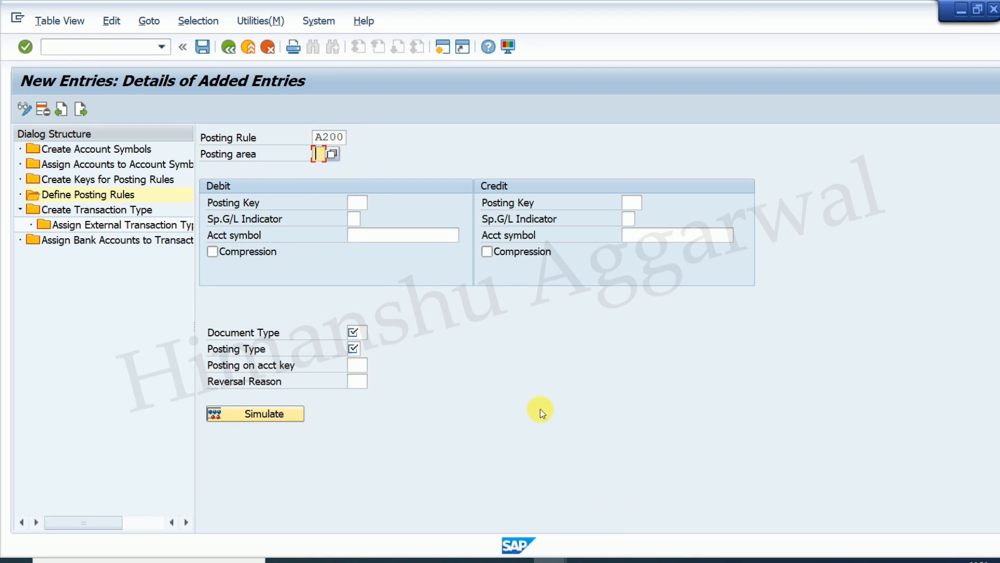
left_click(334, 157)
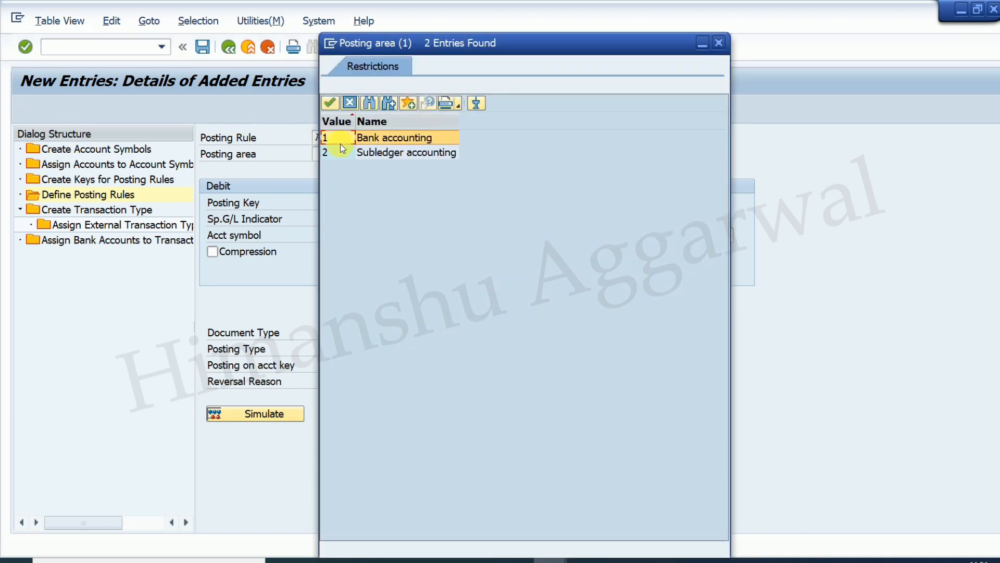
double_click(335, 139)
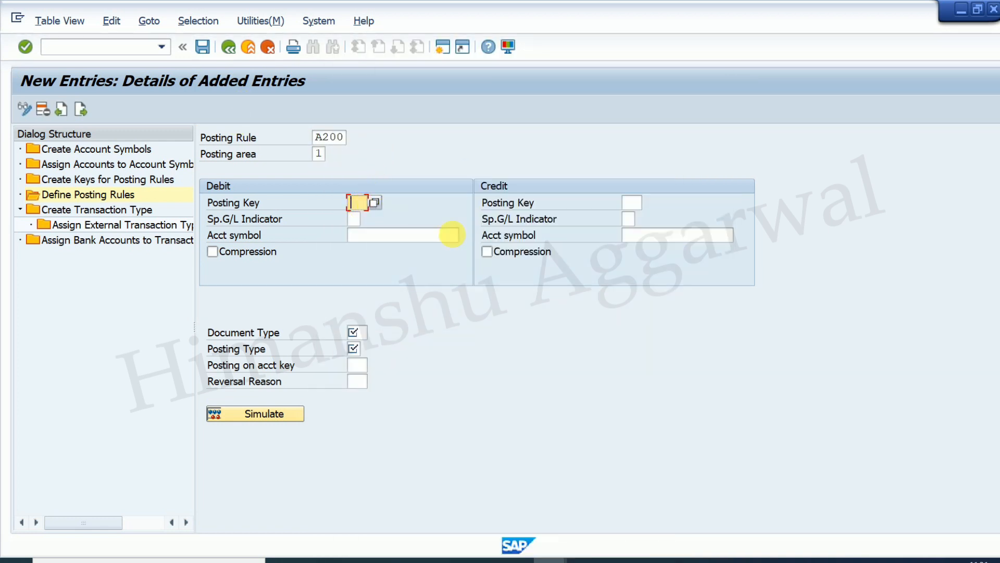
- Switch to the EBS workbook in Excel and check rule A200's Step-5 text against its Step-6 posting keys and account symbols
left_click(685, 561)
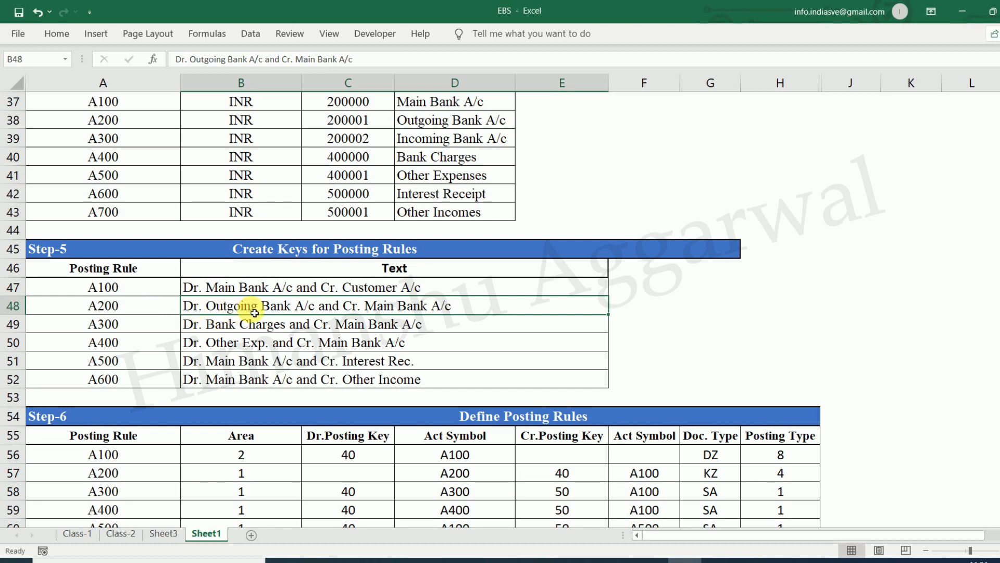
scroll(416, 416, "down", 1)
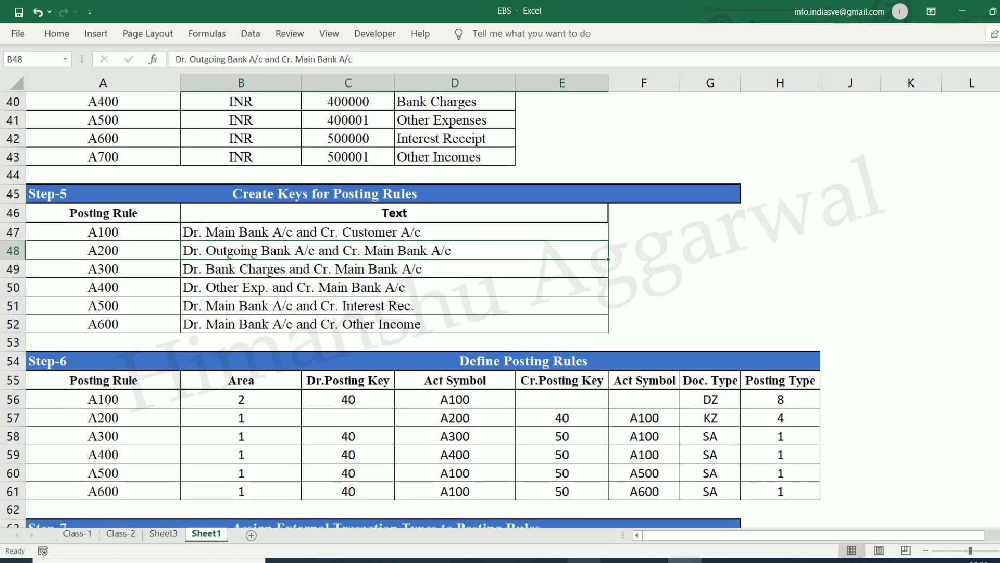
- Switch to SAP and, for posting rule A200, set debit account symbol A200, credit posting key 50 and credit account symbol A100
mouse_move(568, 556)
left_click(573, 536)
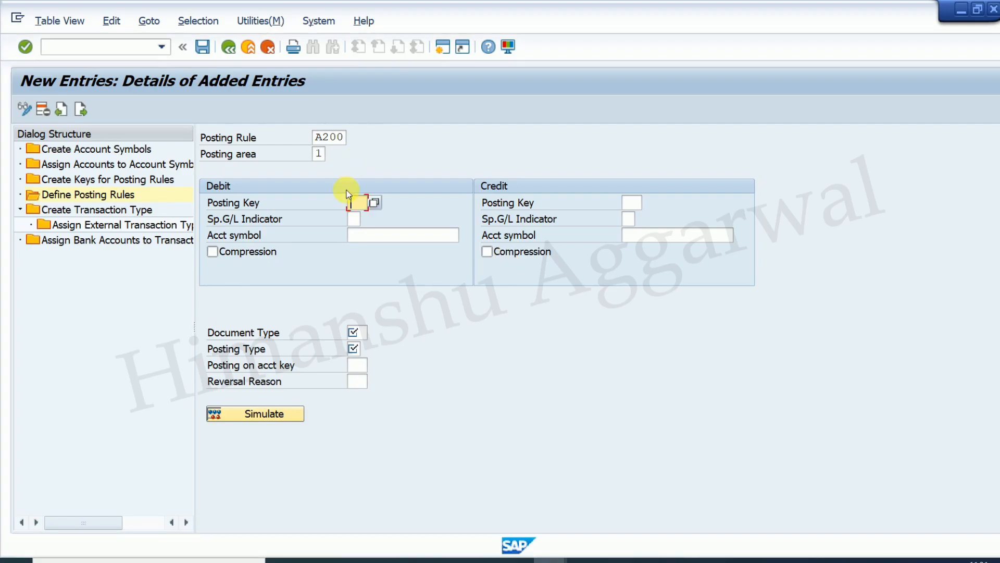
left_click(378, 237)
type("A200")
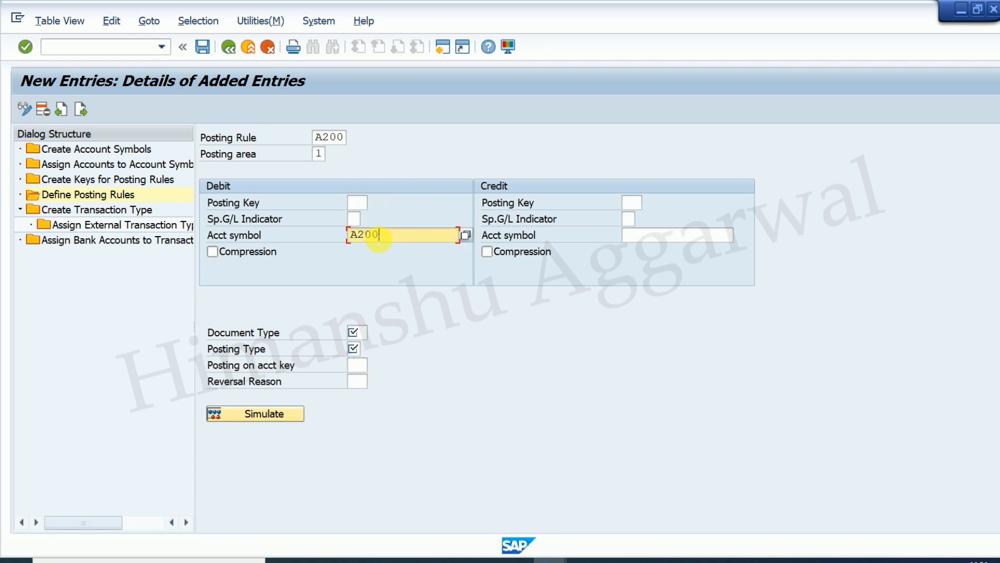
left_click(631, 204)
type("50")
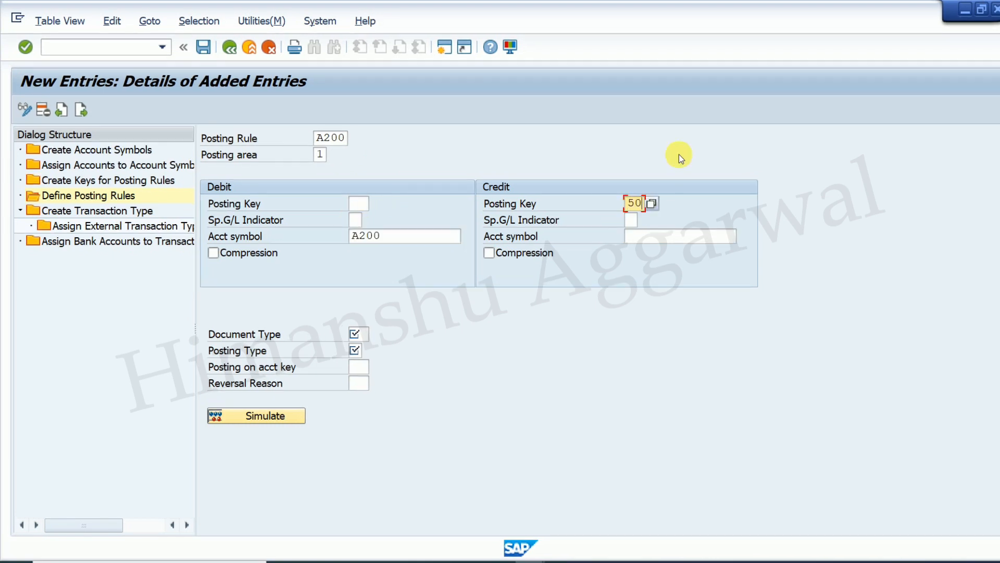
left_click(663, 237)
type("A100")
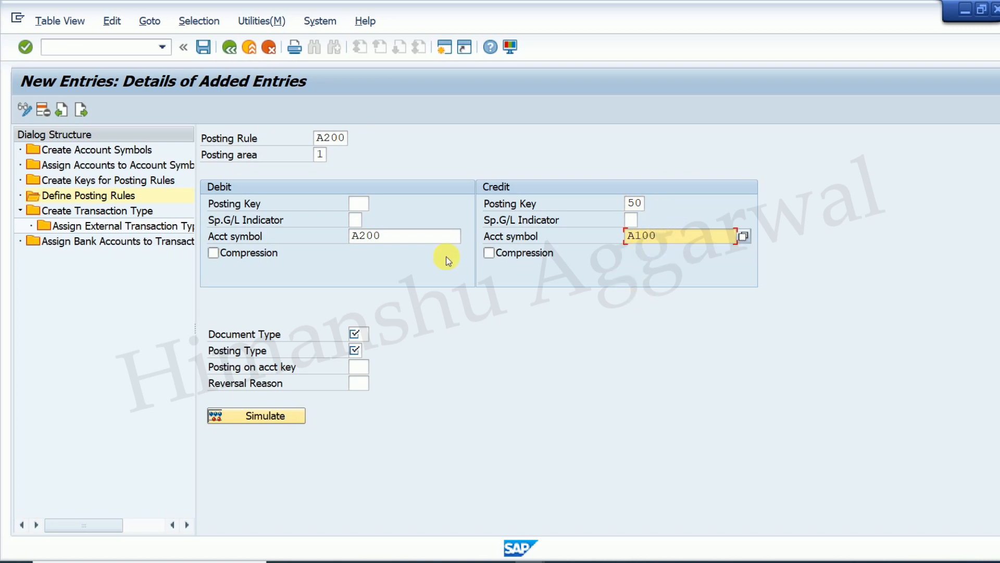
- Set document type SA and posting type 4 (Clear debit G/L acct) for posting rule A200
left_click(358, 333)
type("SA")
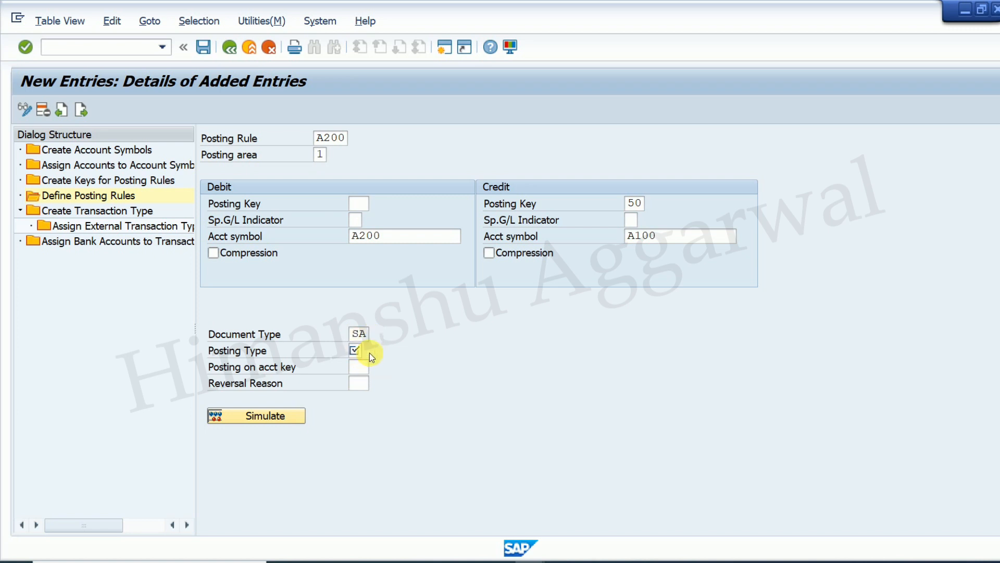
left_click(369, 352)
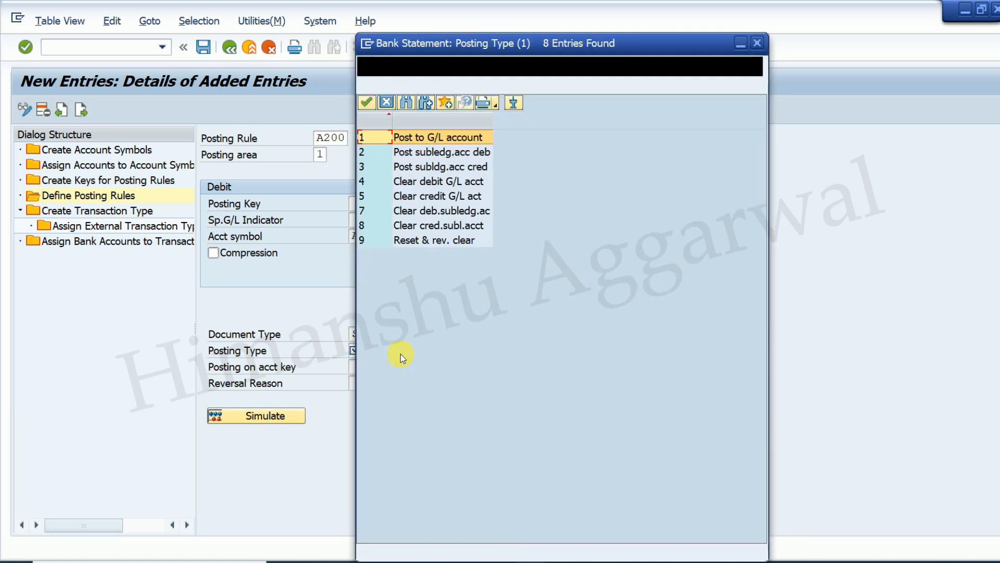
double_click(417, 184)
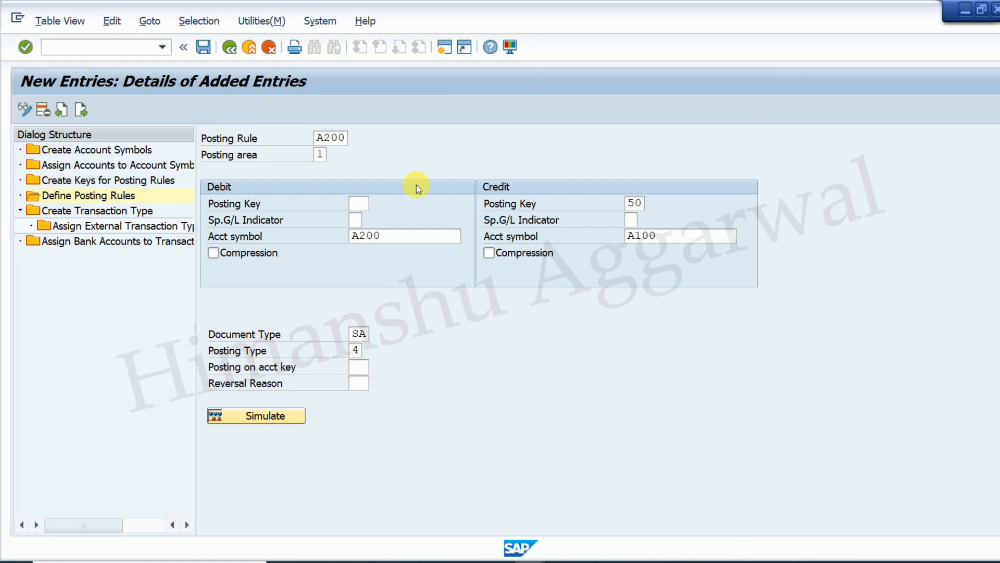
- Save the A200 posting rule and open the next blank entry
key("Return")
left_click(204, 46)
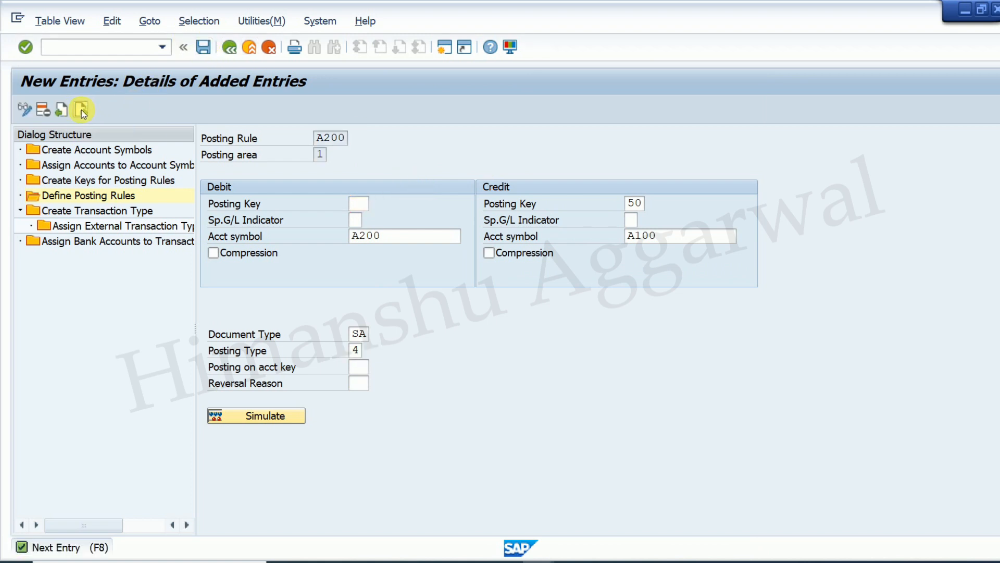
left_click(81, 109)
- Look up rule A300 in the EBS Excel workbook, and back in SAP enter posting rule A300 with posting area 1
key("alt+Tab")
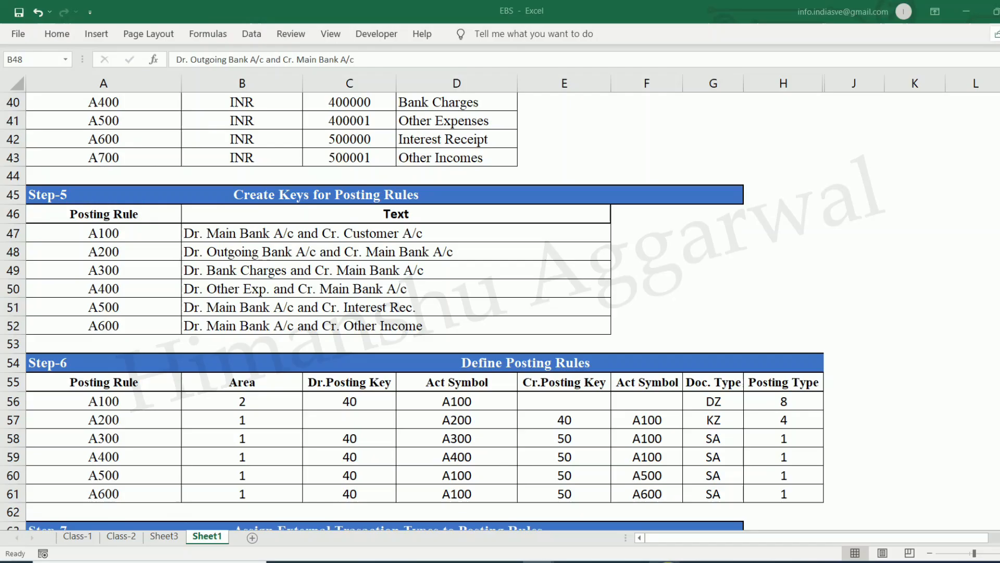
left_click(112, 446)
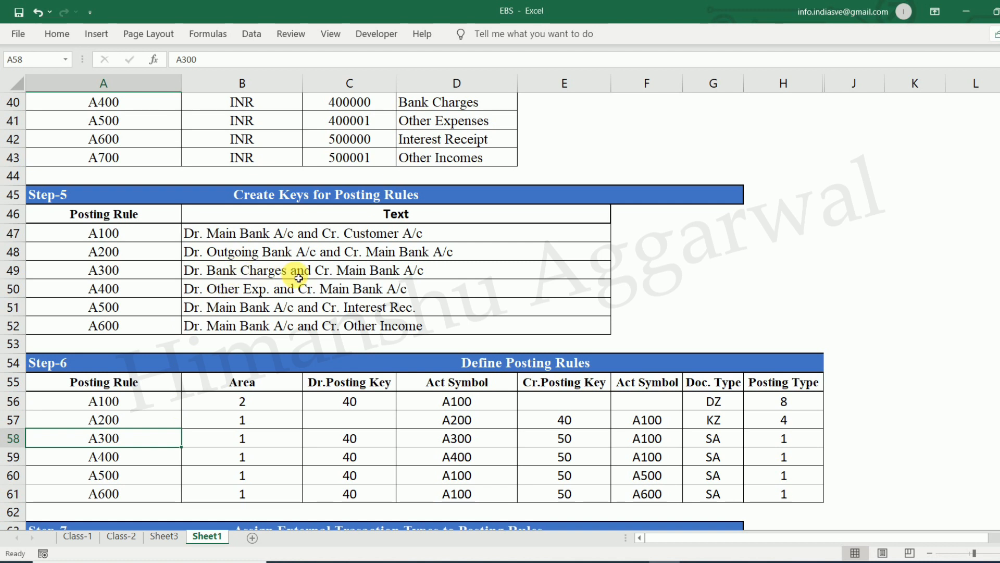
scroll(366, 276, "down", 1)
left_click(127, 215)
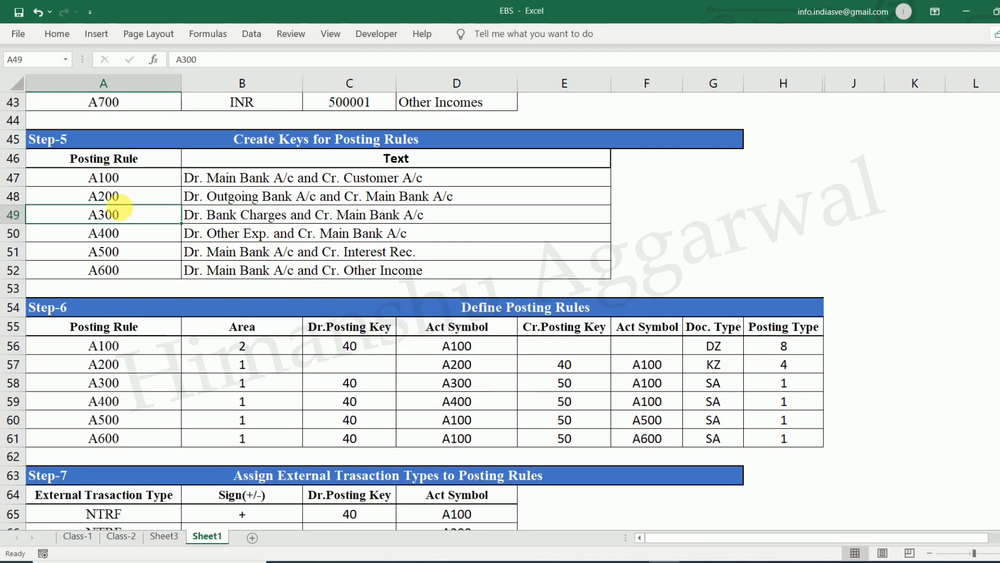
scroll(127, 218, "up", 4)
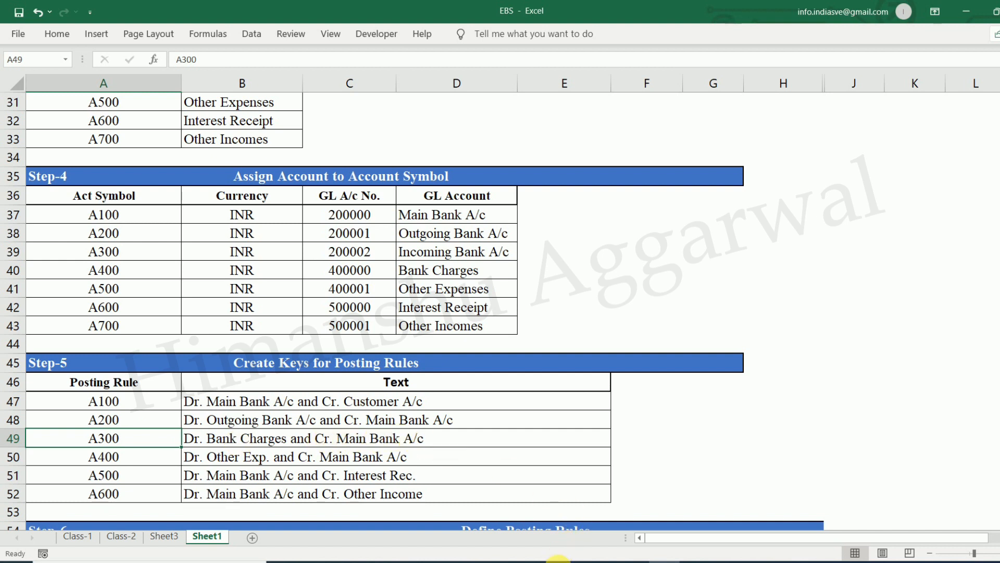
mouse_move(542, 561)
left_click(589, 536)
left_click(330, 138)
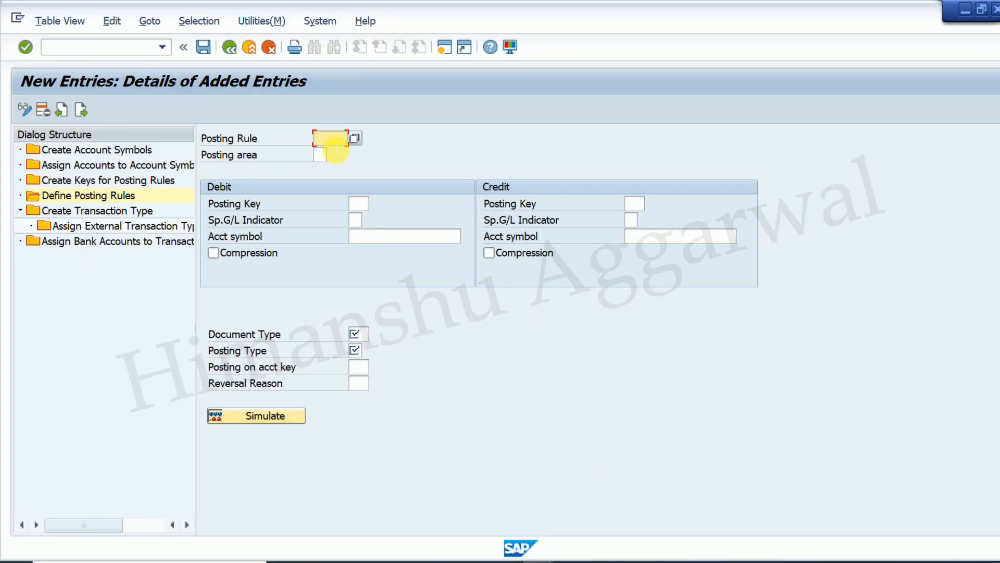
type("A300")
left_click(323, 155)
left_click(326, 156)
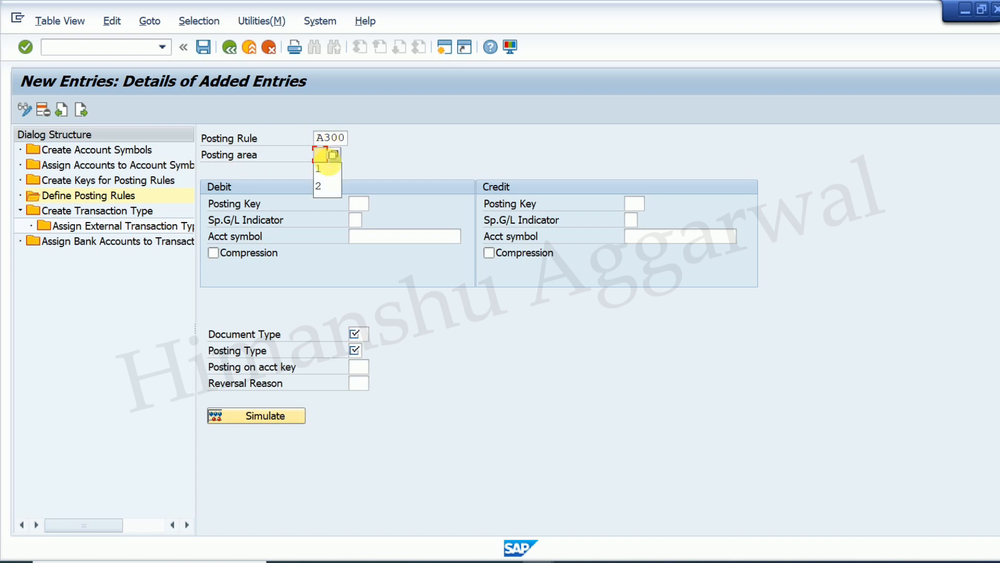
- Set debit posting key 40 and debit account symbol A400 for rule A300, checking the bank charges symbol in the EBS Excel workbook
left_click(367, 204)
type("40")
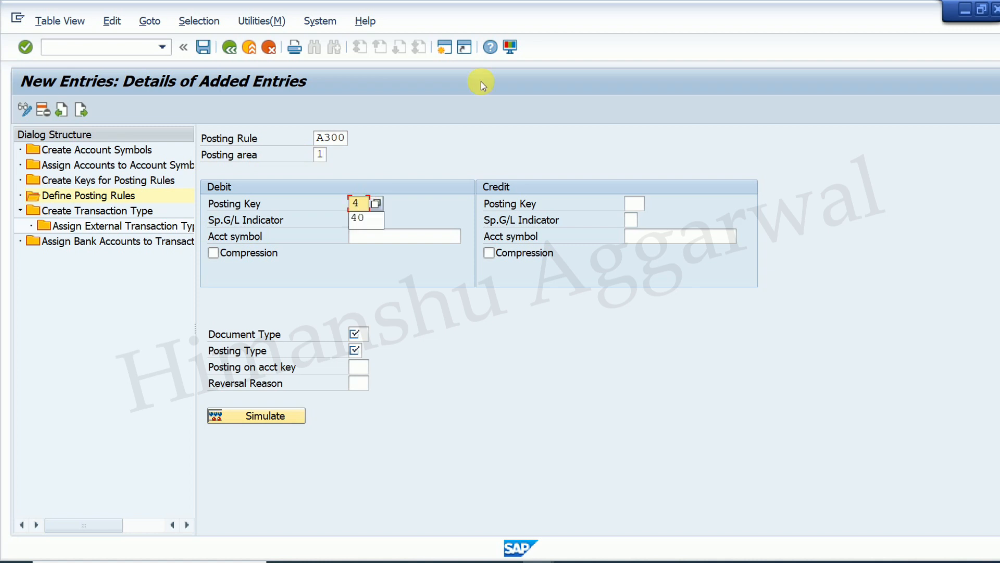
left_click(394, 238)
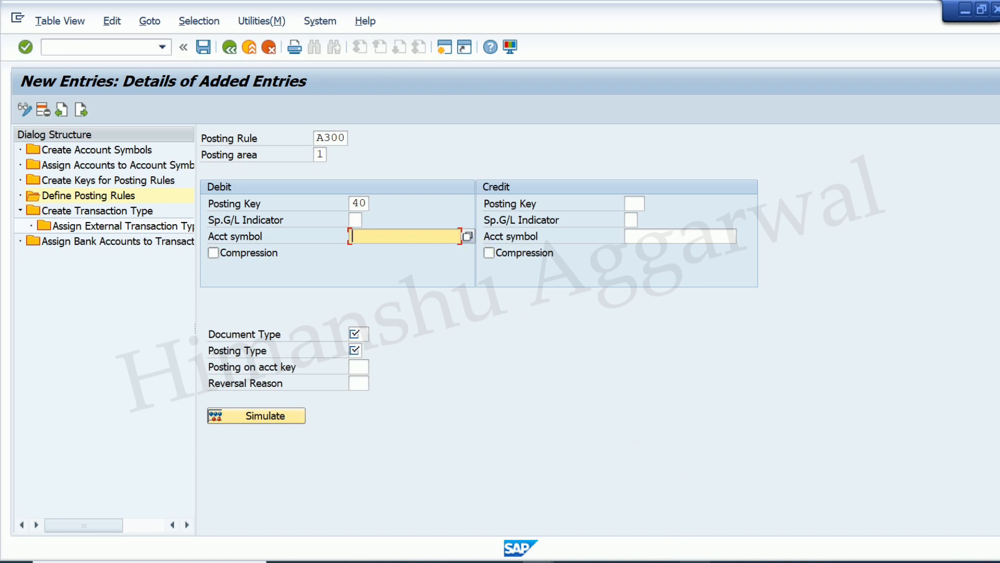
left_click(664, 561)
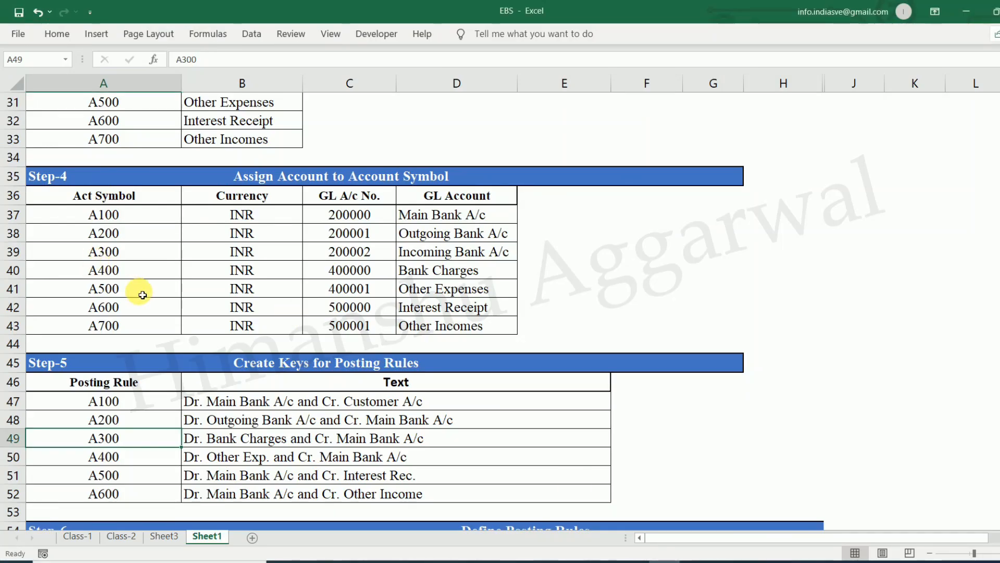
left_click(130, 273)
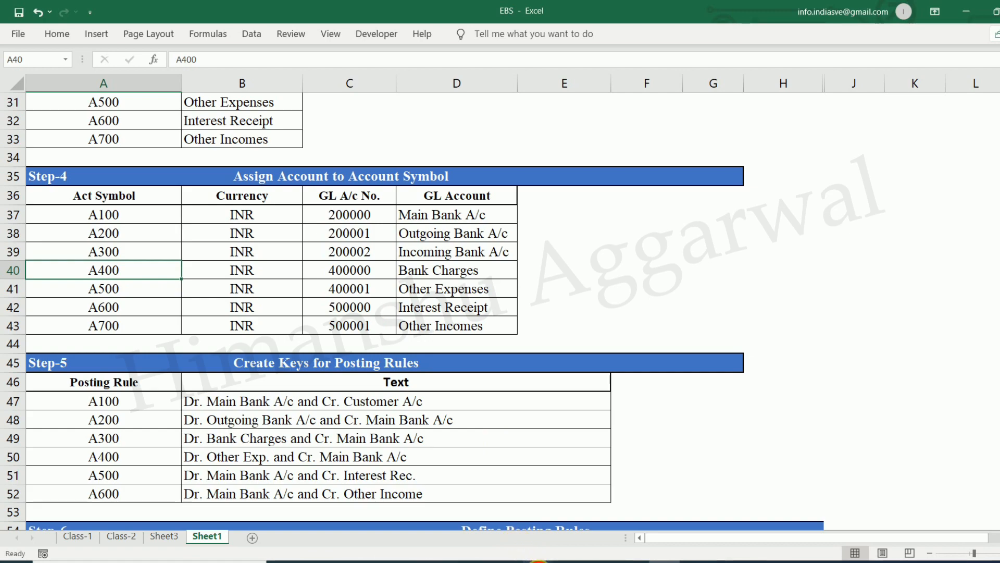
left_click(585, 518)
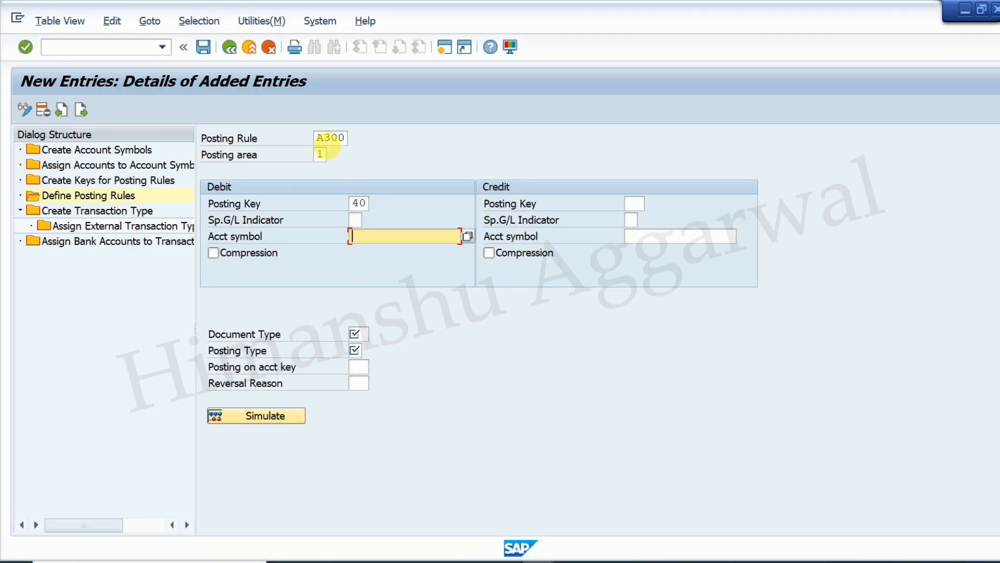
left_click(323, 138)
left_click(383, 235)
type("A400")
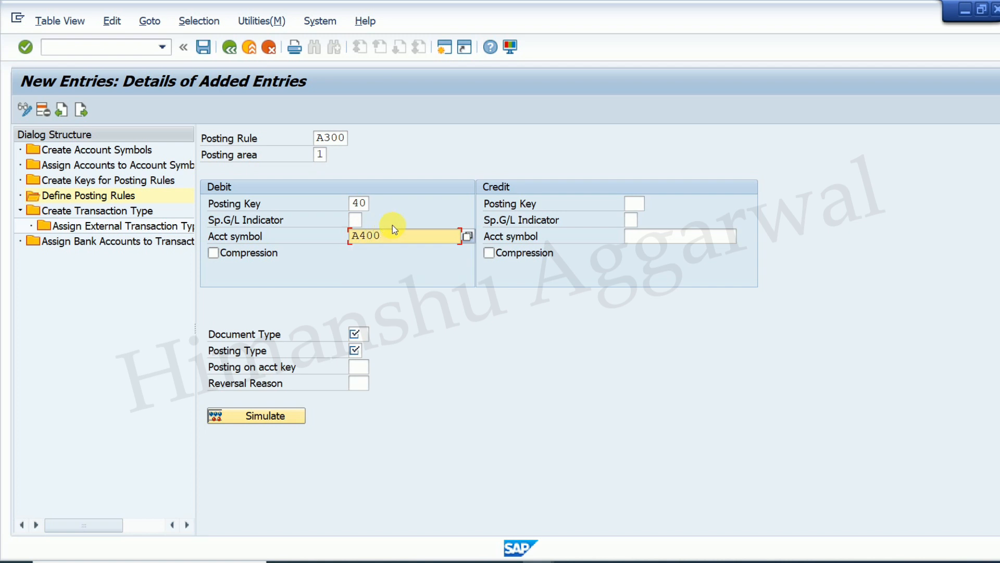
- Set credit posting key 50 and credit account symbol A100 for posting rule A300
left_click(628, 204)
type("50")
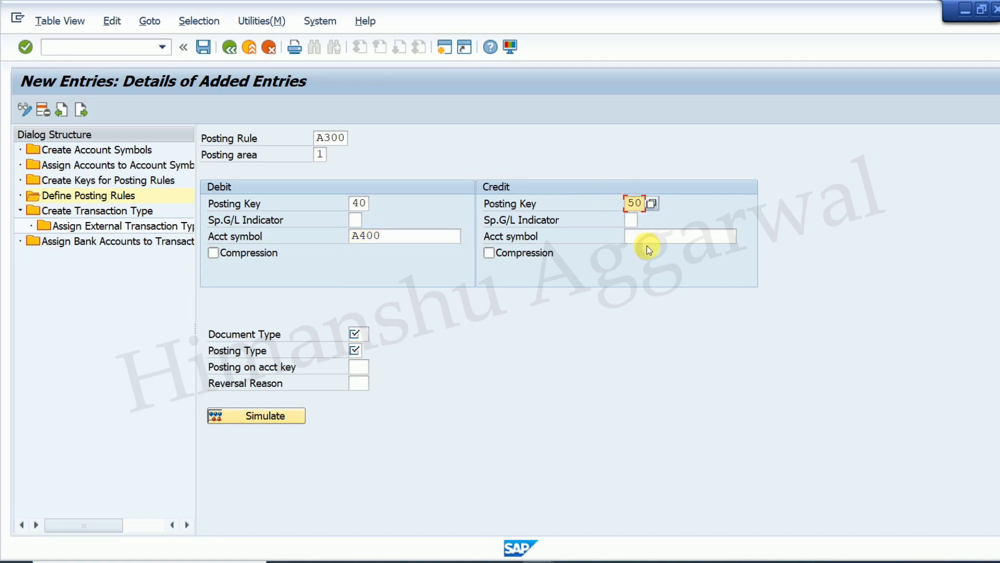
left_click(651, 241)
type("A100")
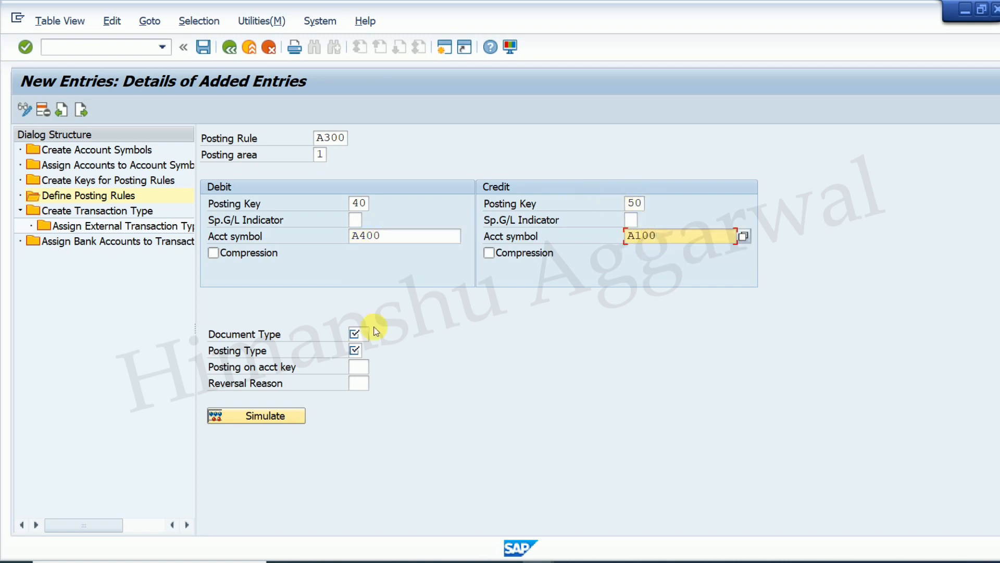
- Set document type SA and posting type 1 (Post to G/L account) for posting rule A300
left_click(358, 334)
left_click(354, 351)
left_click(357, 352)
left_click(367, 354)
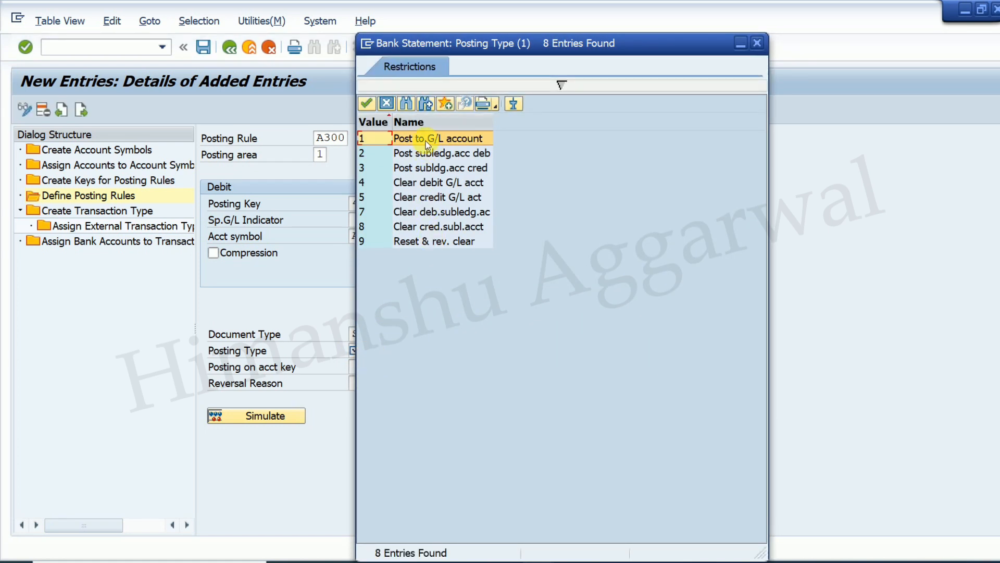
double_click(427, 140)
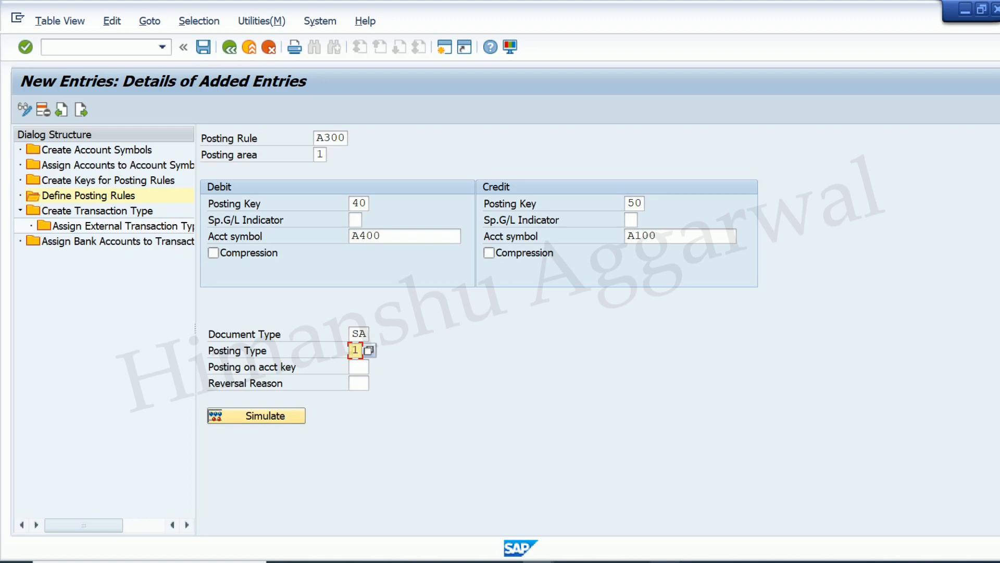
- After checking the posting rules in the EBS Excel workbook, save the A300 rule in SAP and open the next blank entry
key("alt+Tab")
scroll(688, 443, "down", 2)
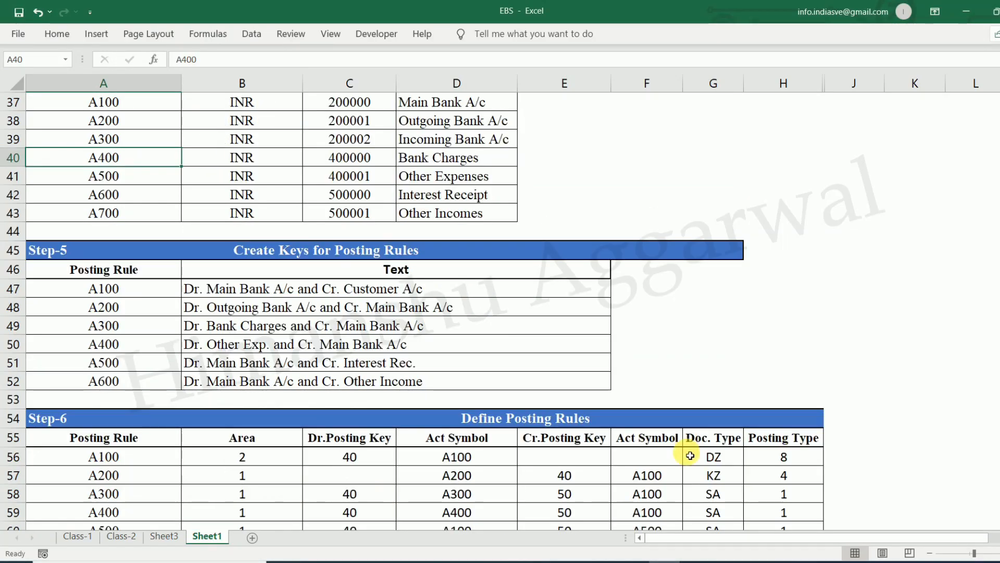
scroll(690, 456, "up", 1)
mouse_move(589, 553)
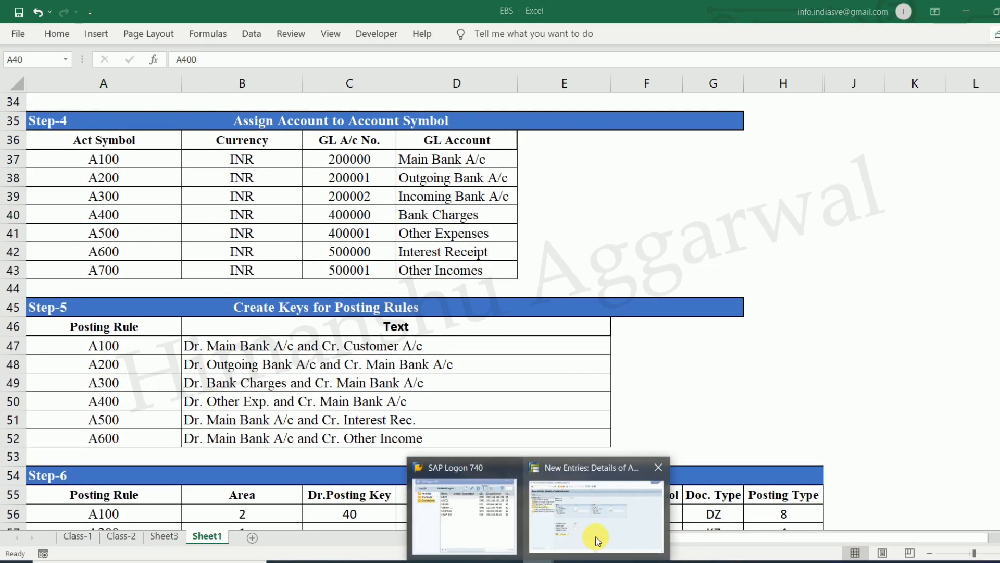
left_click(591, 536)
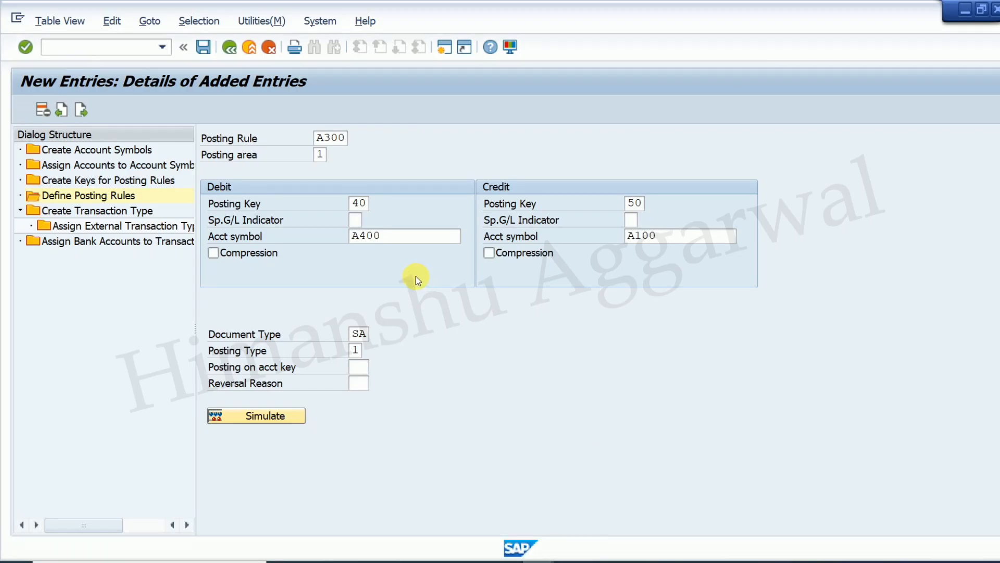
left_click(204, 47)
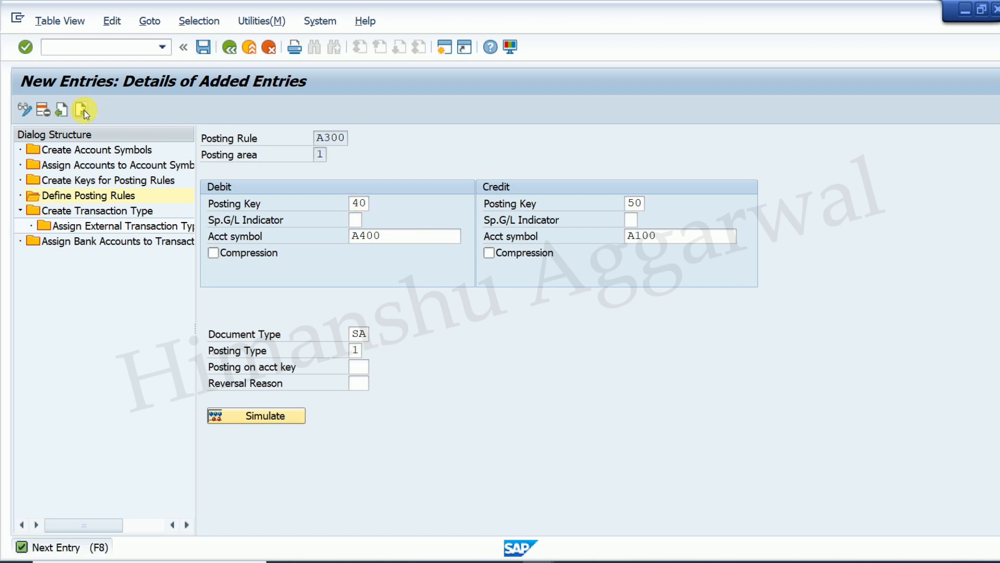
left_click(83, 110)
- In the EBS Excel workbook, examine account symbols A500 and A600 under Step-4 and posting rule A500 under Step-5
mouse_move(669, 559)
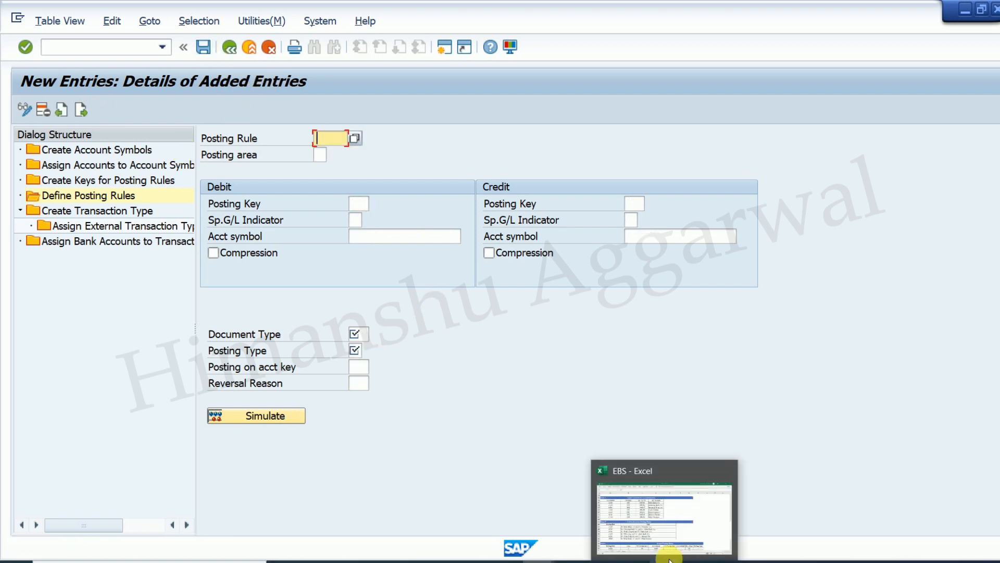
left_click(660, 521)
left_click(133, 237)
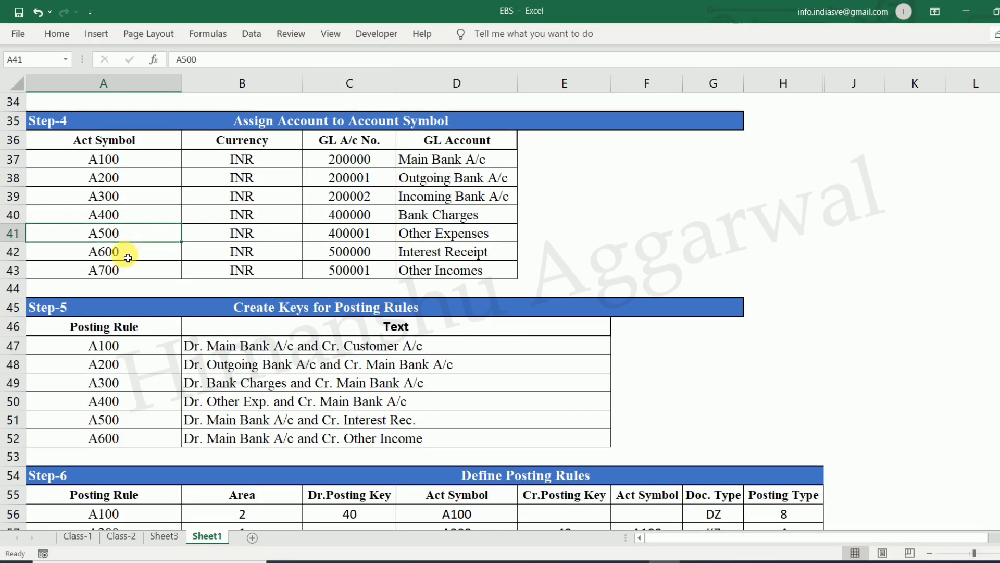
left_click(114, 253)
left_click(424, 252)
left_click(134, 252)
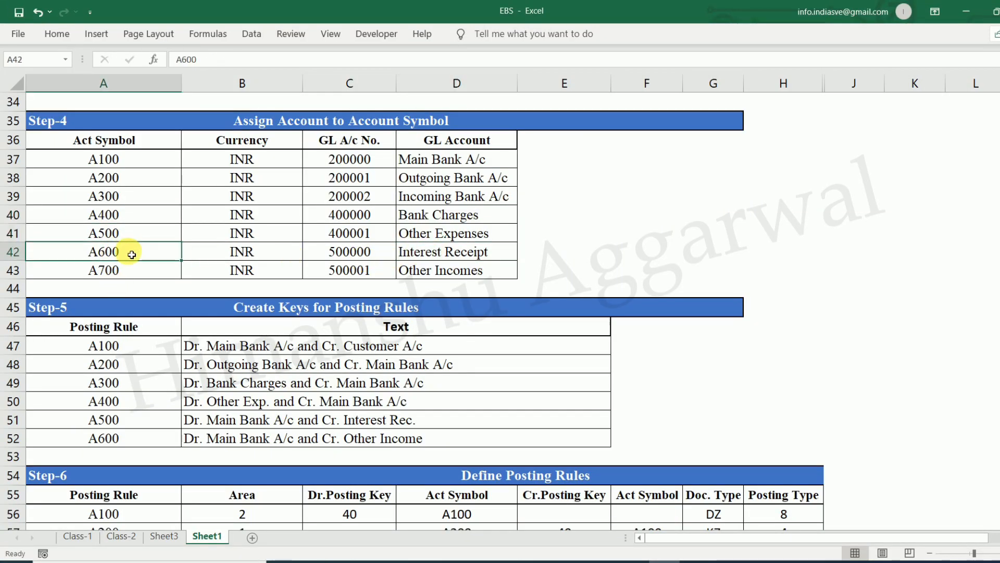
left_click(417, 252)
left_click(144, 253)
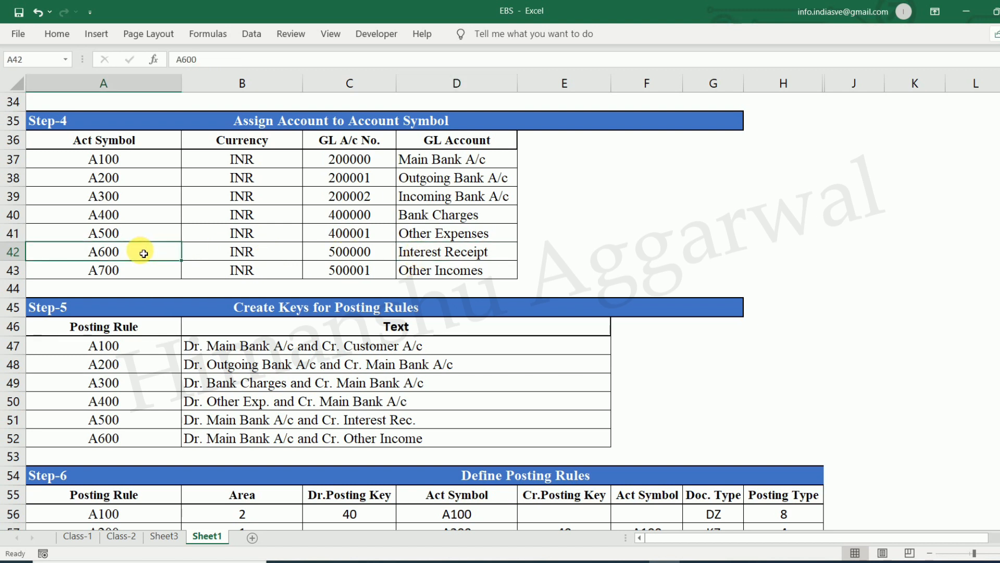
scroll(142, 253, "up", 2)
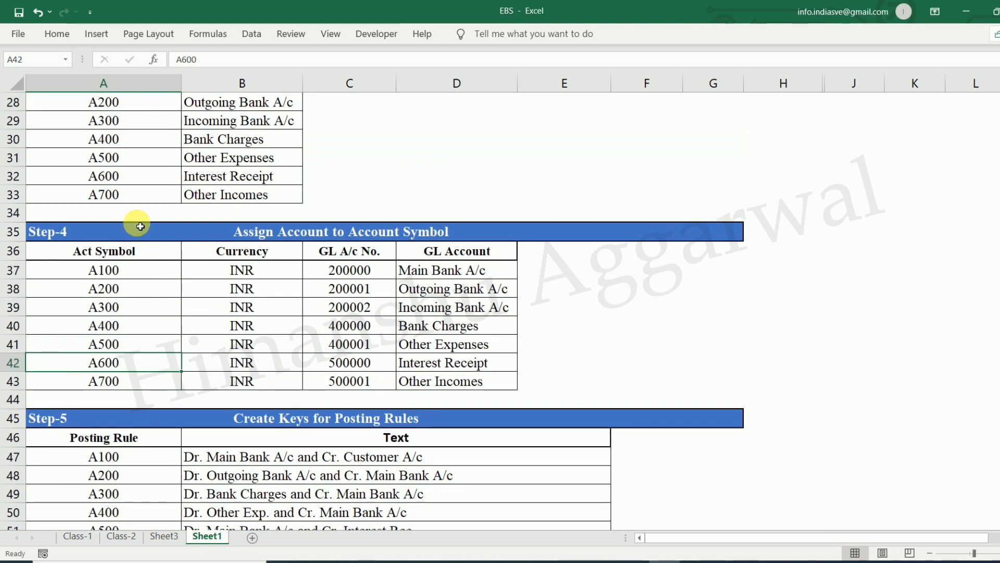
scroll(156, 364, "down", 2)
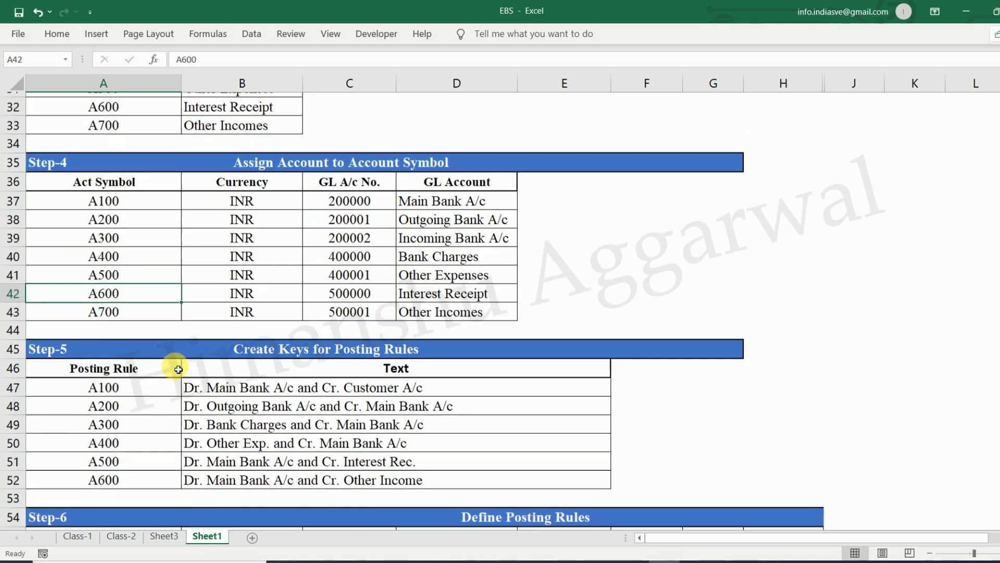
left_click(138, 417)
left_click(284, 419)
left_click(146, 418)
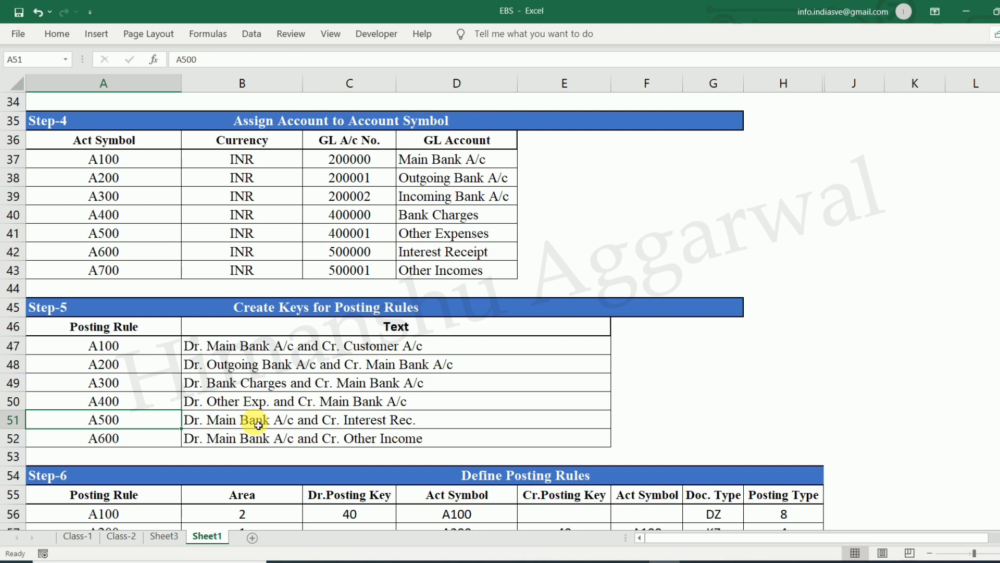
- After checking the A500 text under Step-5 in the EBS workbook, switch to SAP and enter posting rule A500 with posting area 1
left_click(259, 425)
left_click(148, 424)
left_click(312, 425)
left_click(534, 562)
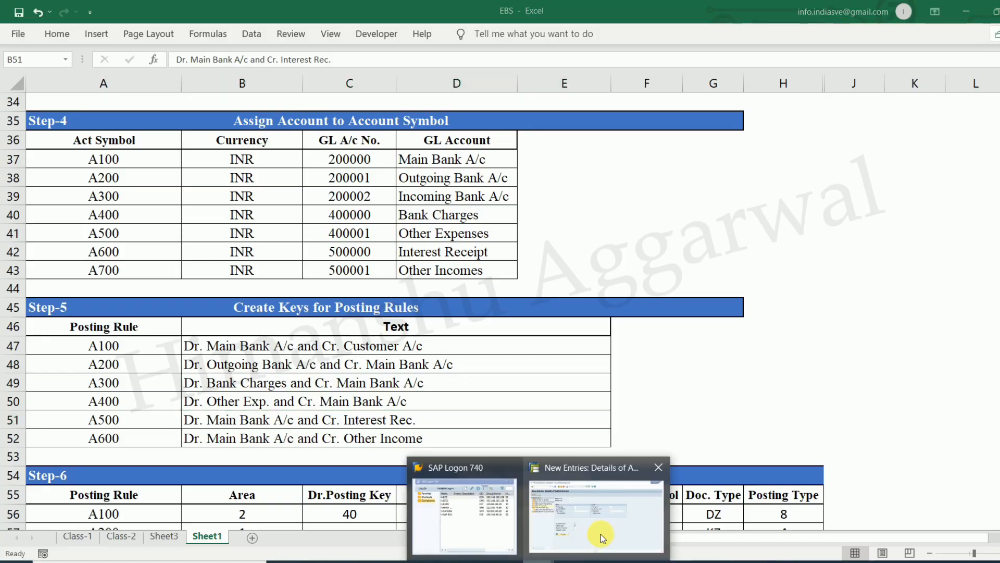
left_click(603, 538)
left_click(320, 139)
type("A500")
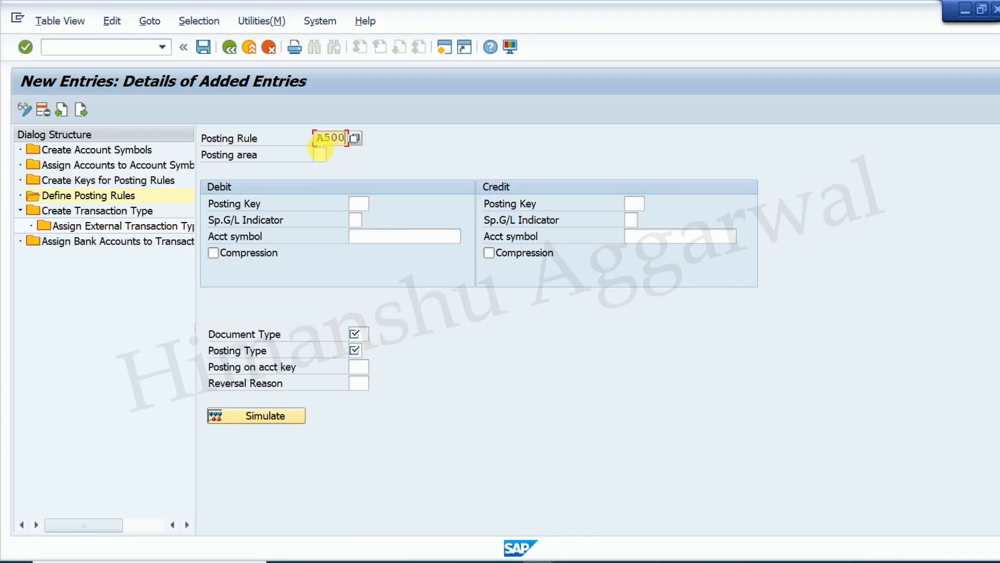
left_click(320, 156)
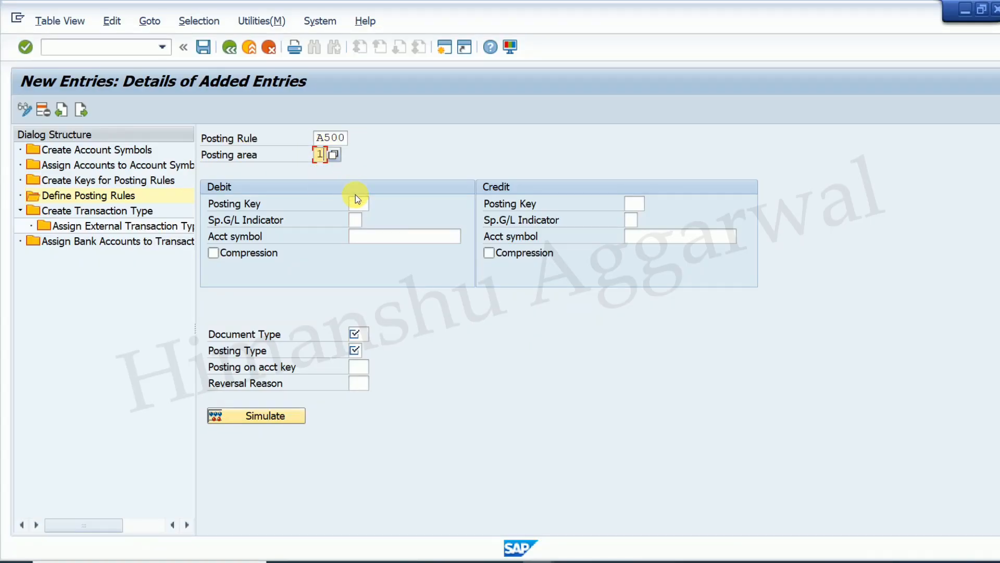
- Set debit posting key 40 and debit account symbol A100 for posting rule A500
type("40")
left_click(396, 237)
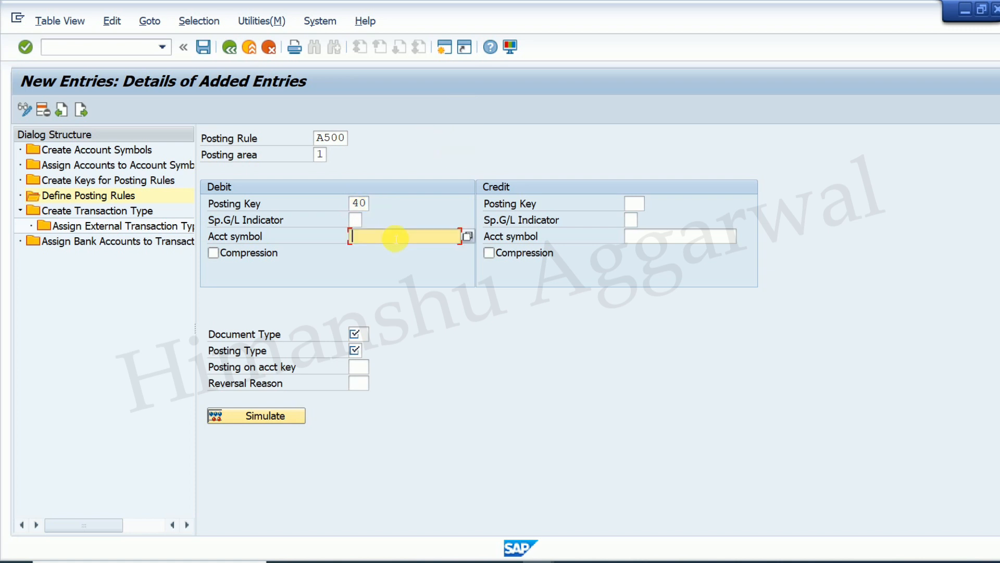
type("A100")
- Check the A500 rule text in the EBS Excel workbook, then set its credit posting key to 50 in SAP
left_click(696, 557)
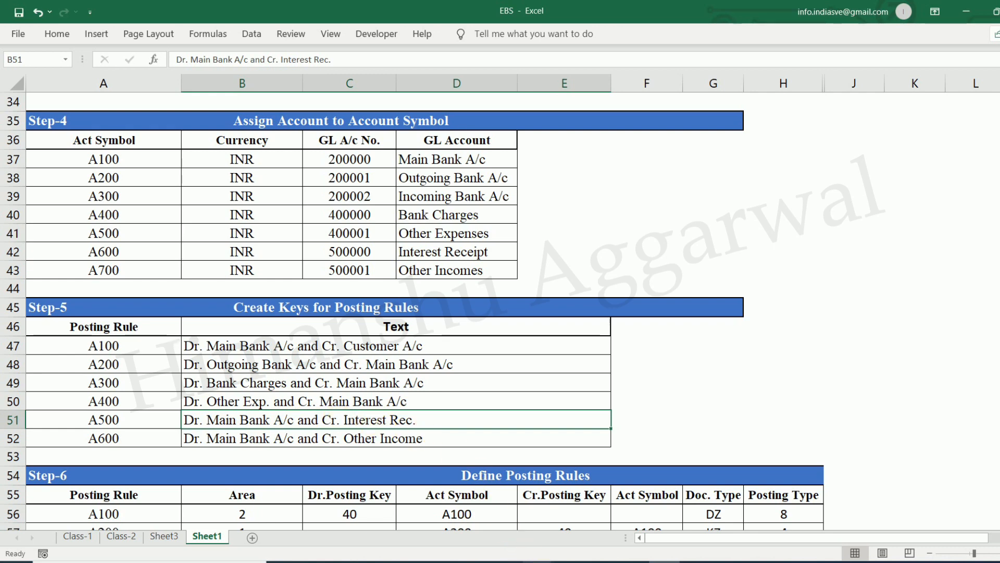
left_click(599, 527)
left_click(634, 203)
type("50")
left_click(687, 236)
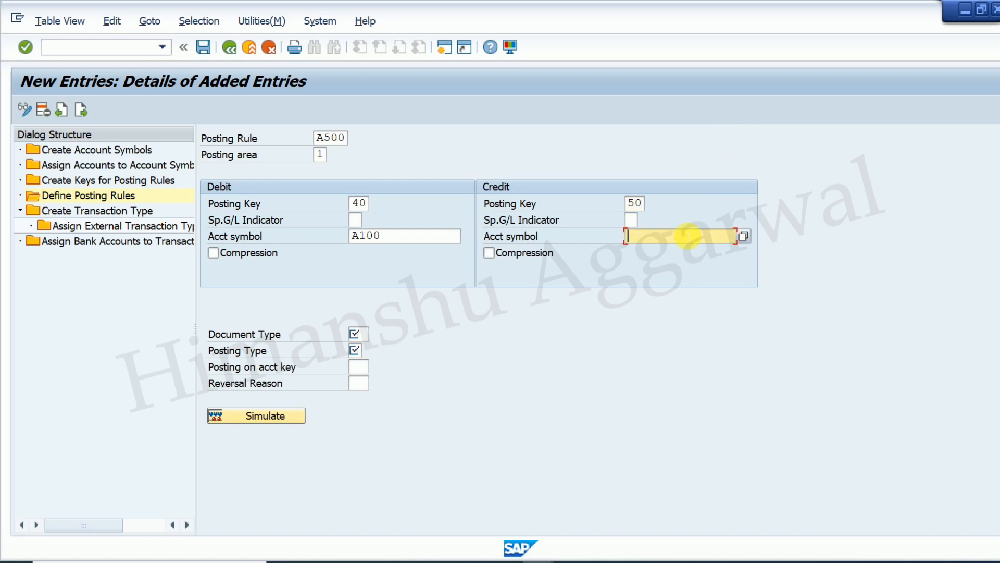
- Look up the Interest Receipt symbol under Step-3 in the Excel workbook and enter A600 as the credit account symbol in SAP
left_click(652, 562)
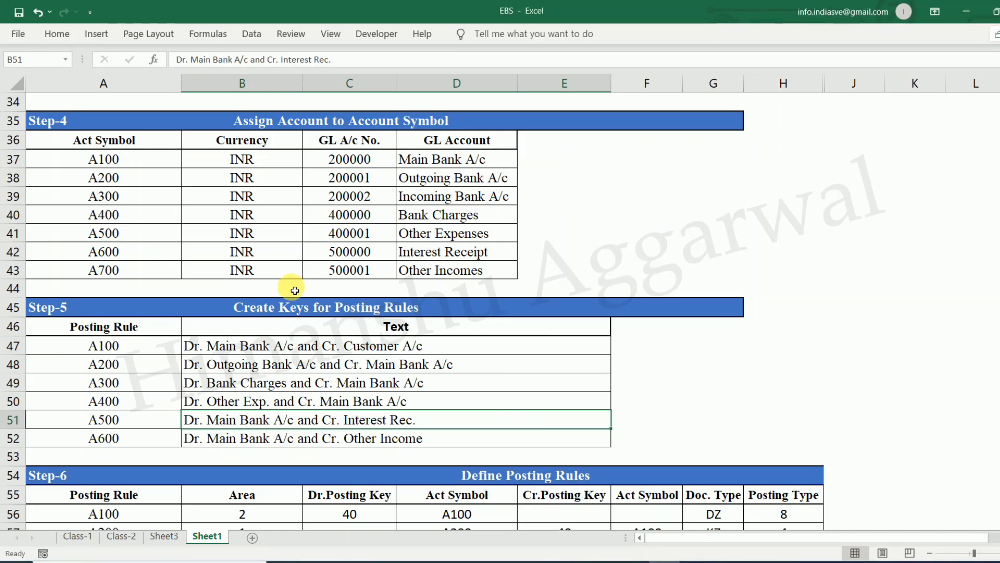
scroll(125, 283, "up", 3)
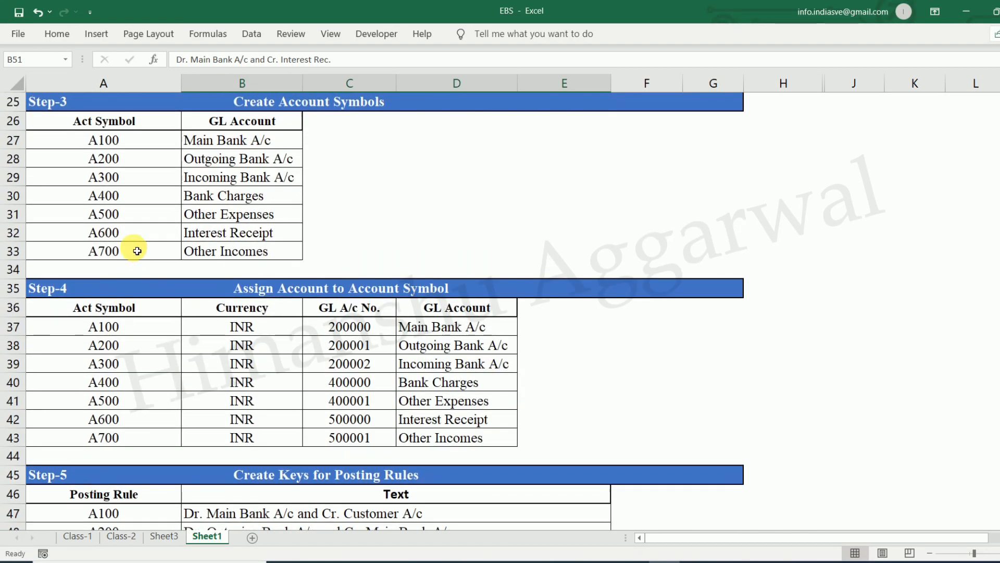
left_click(125, 239)
left_click(232, 233)
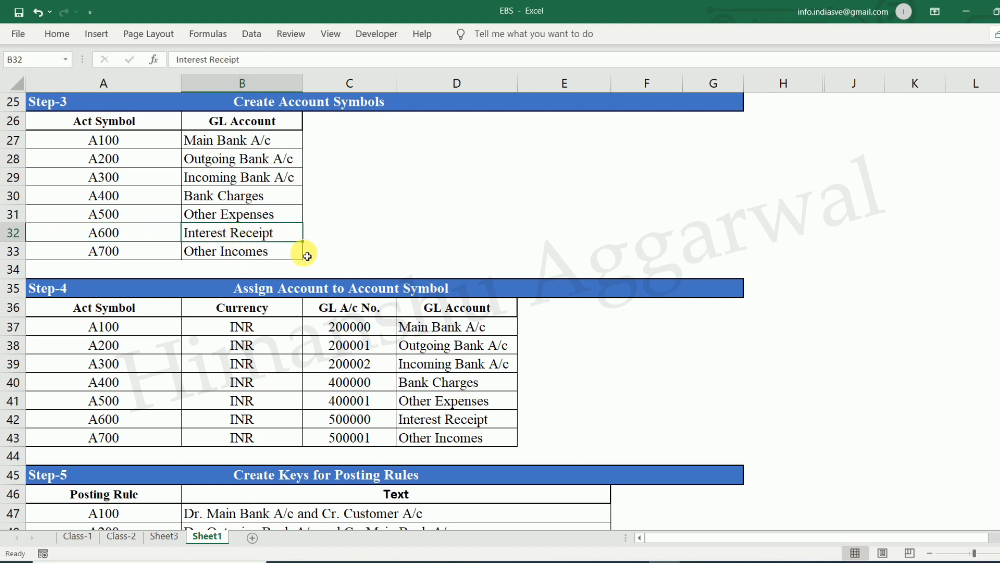
scroll(307, 256, "down", 1)
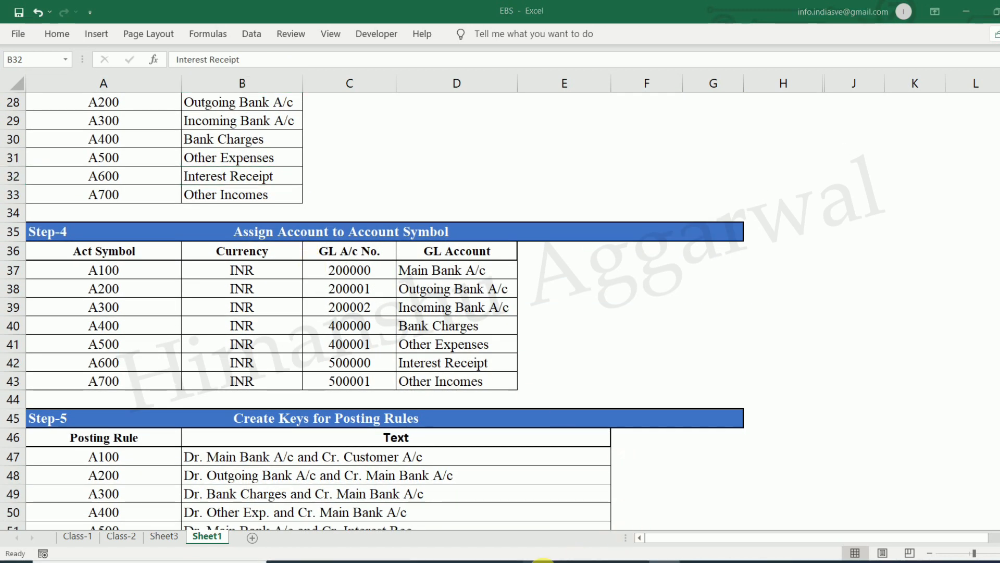
left_click(582, 555)
left_click(665, 237)
type("A600")
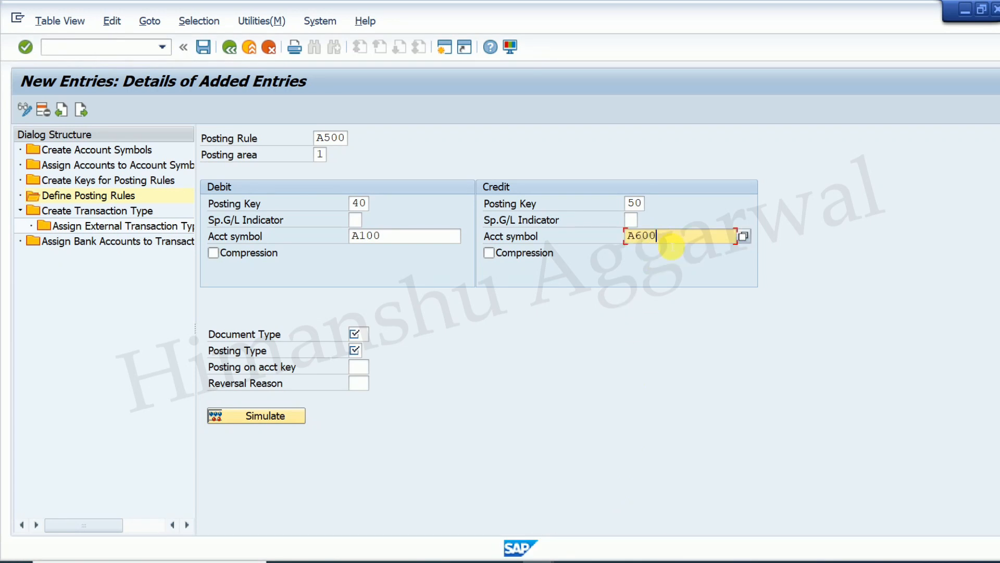
- Set document type SA and posting type 1 for posting rule A500 and save the entry
key("Return")
left_click(357, 350)
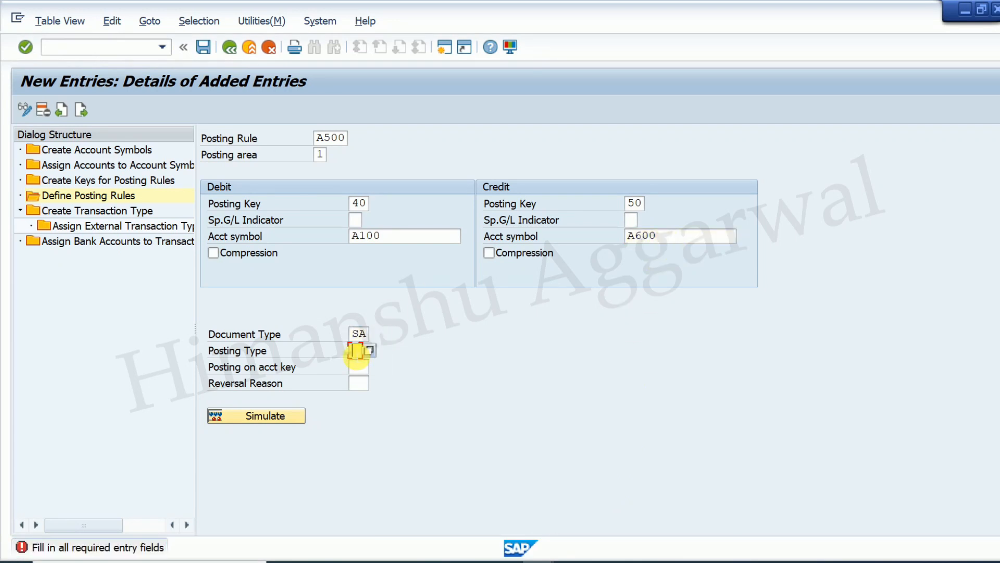
left_click(357, 350)
left_click(363, 370)
key("Return")
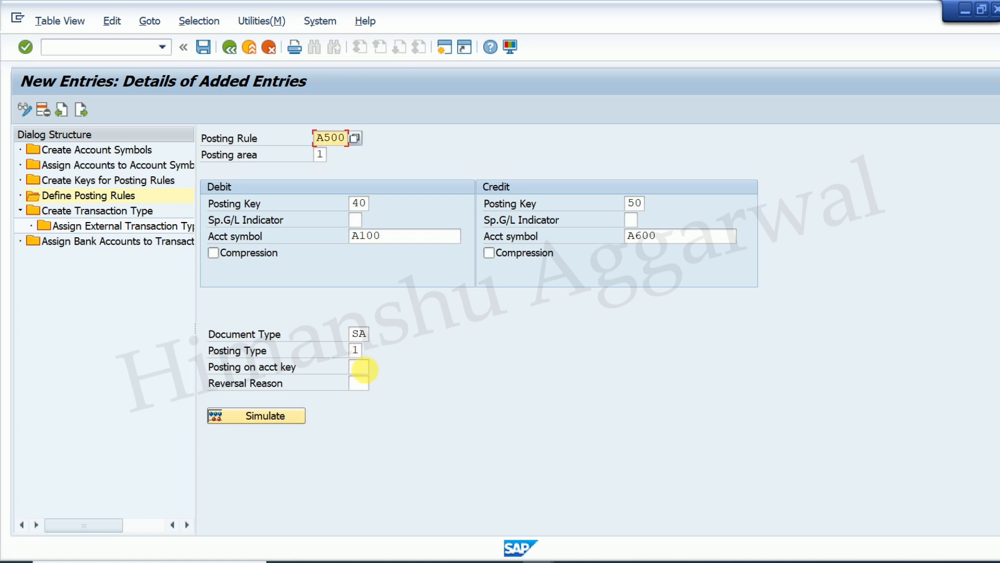
left_click(203, 47)
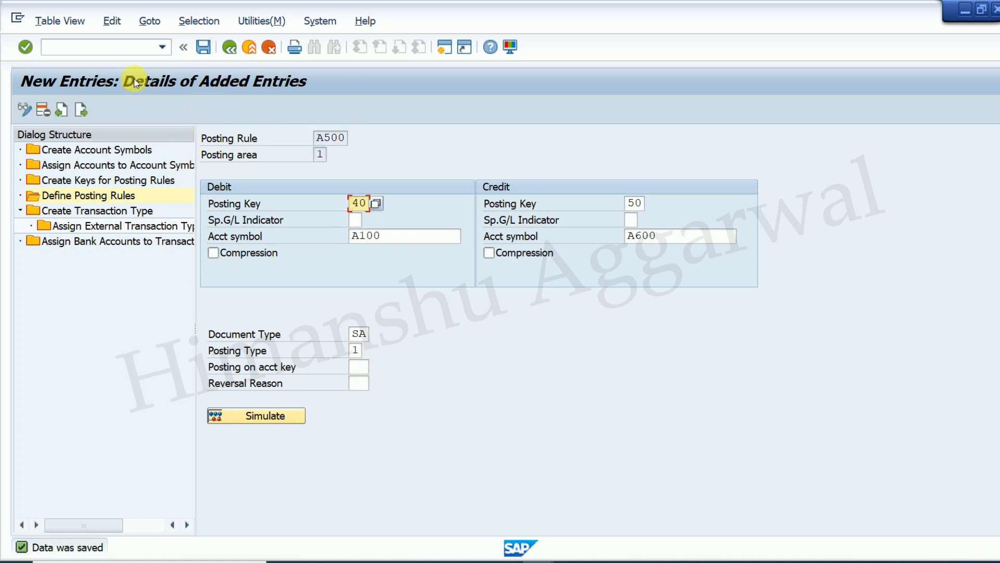
- Review the account symbols, their G/L account assignments and the posting rule keys, ending on the saved A500 posting rule
double_click(133, 152)
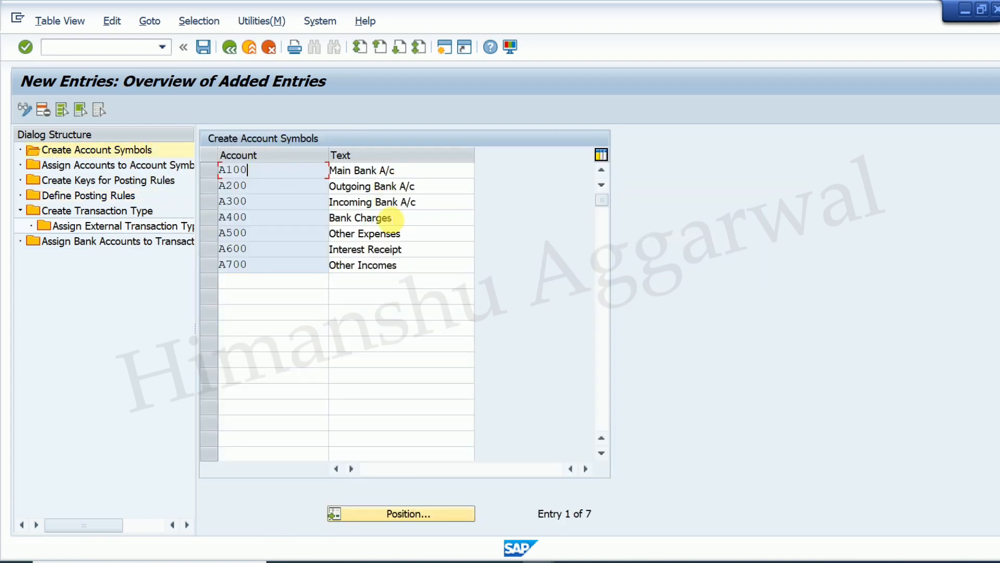
double_click(140, 170)
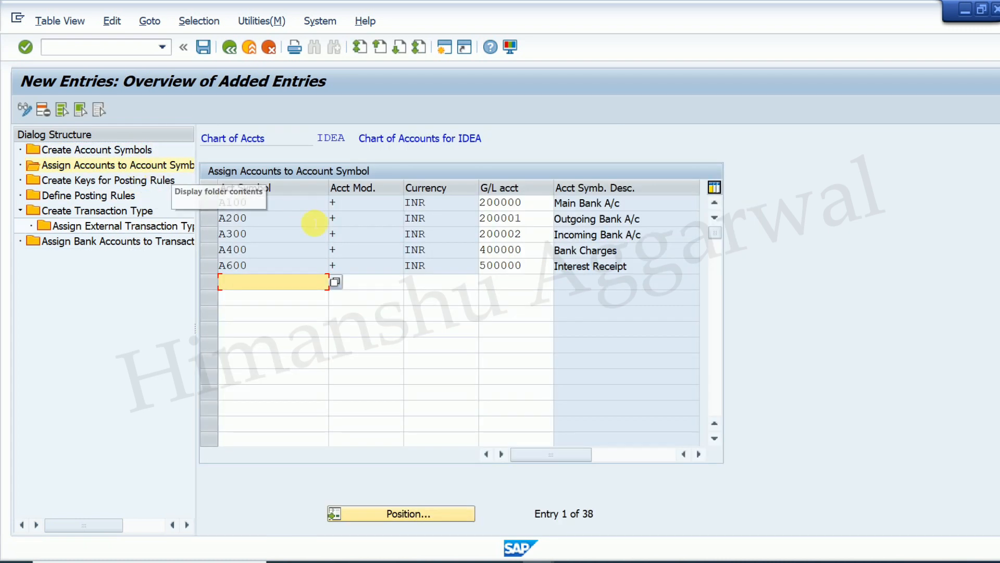
double_click(130, 182)
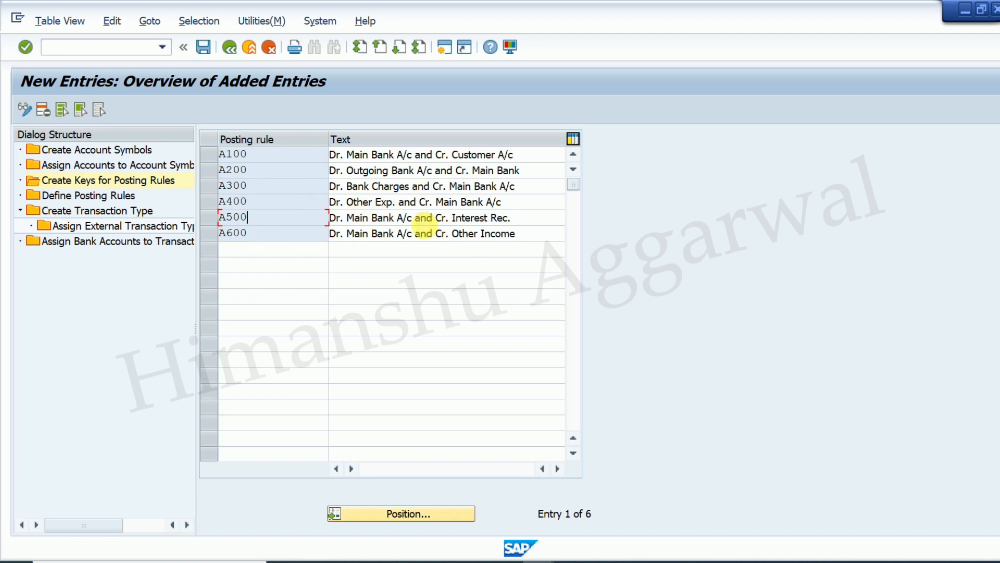
double_click(118, 198)
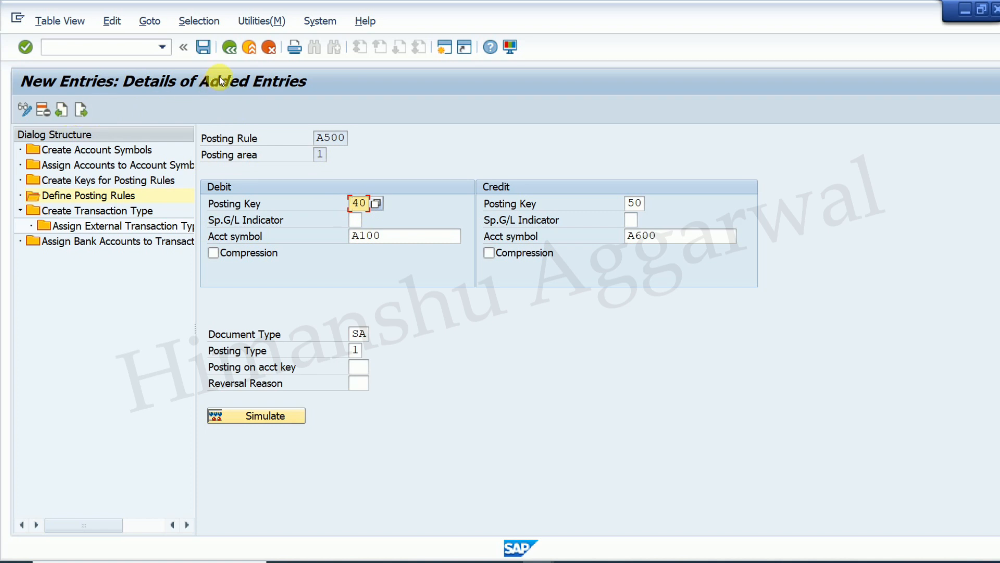
- Position the full posting rules overview at A100, examine rules A100 to A500, and compare them with the posting rule keys
left_click(229, 48)
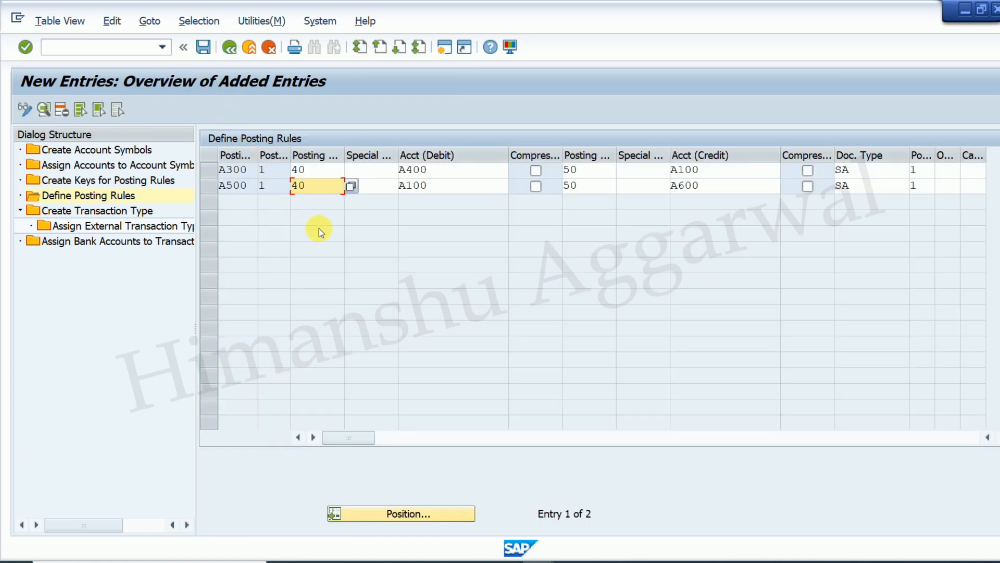
left_click(229, 48)
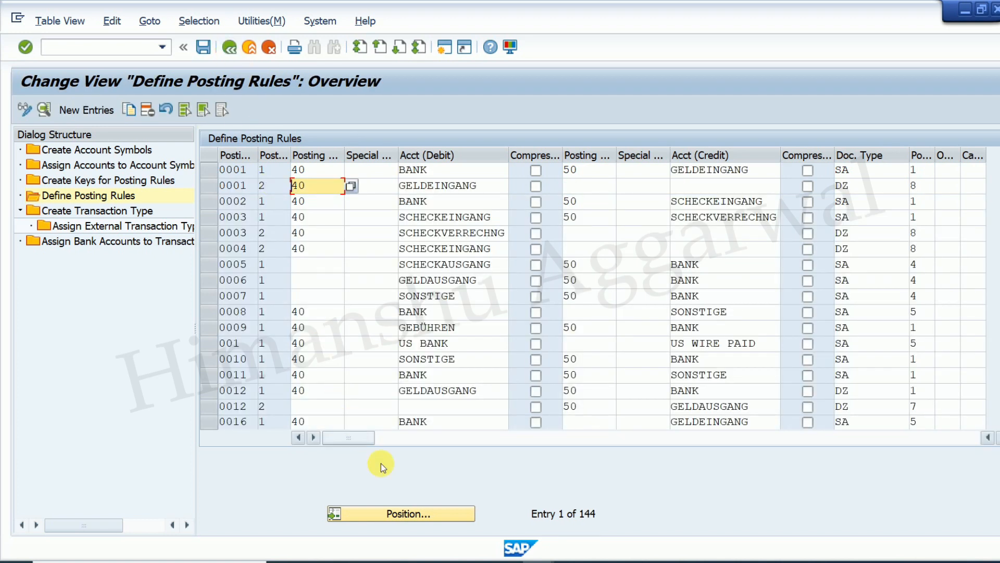
left_click(402, 514)
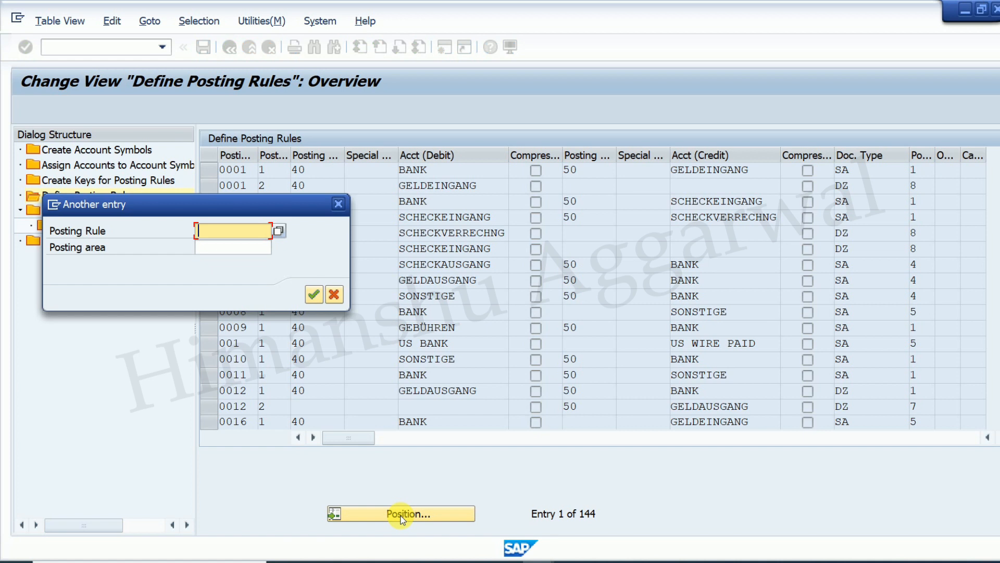
type("A100")
key("Return")
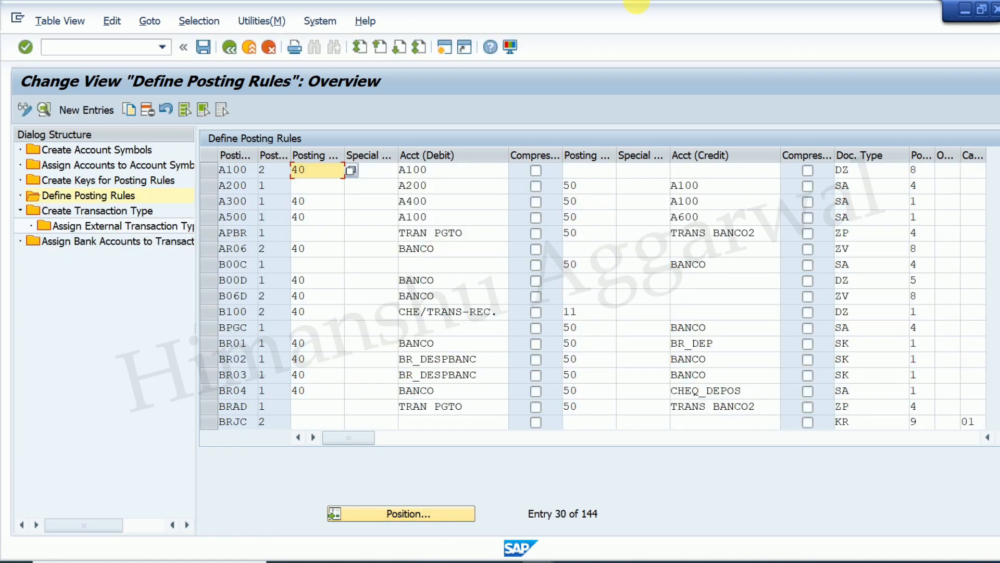
left_click_drag(211, 172, 210, 220)
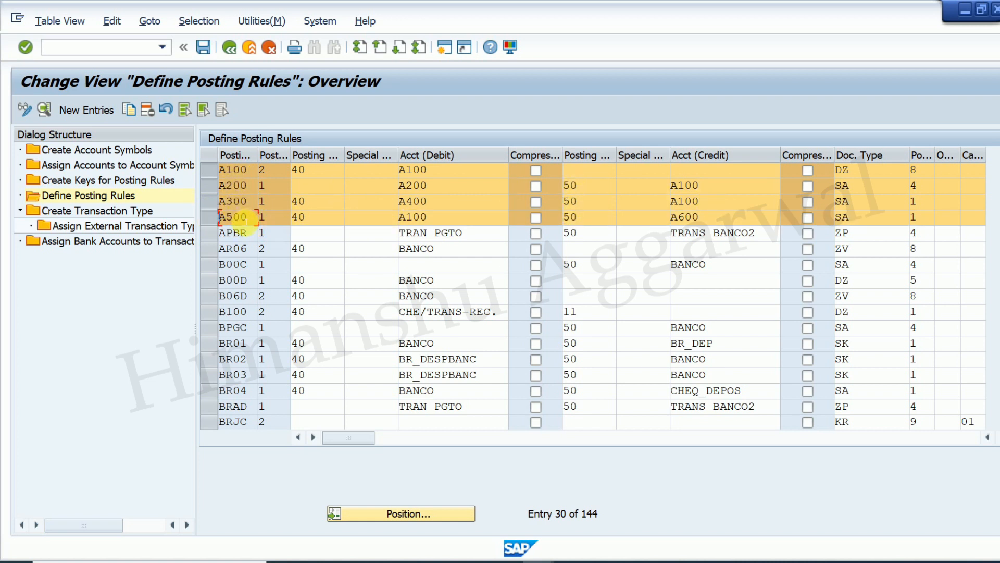
scroll(245, 213, "up", 3)
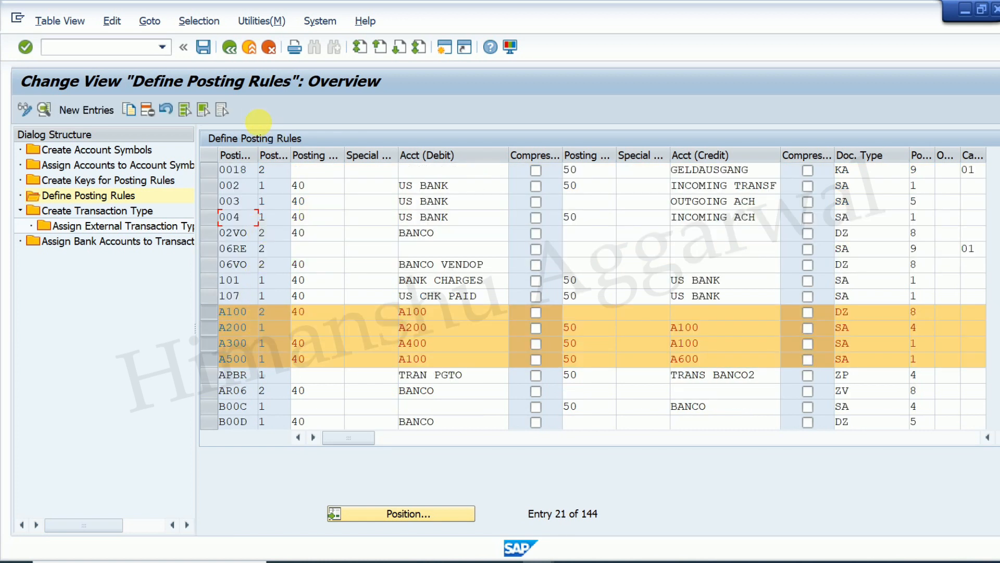
double_click(143, 182)
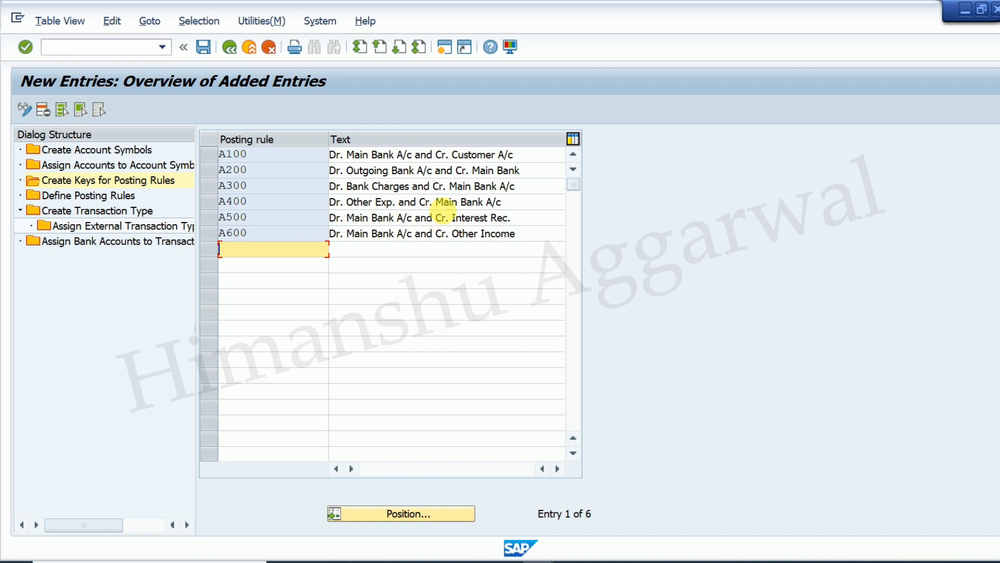
- Select transaction type MT940 and start new entries for assigning its external transaction types to posting rules
double_click(96, 213)
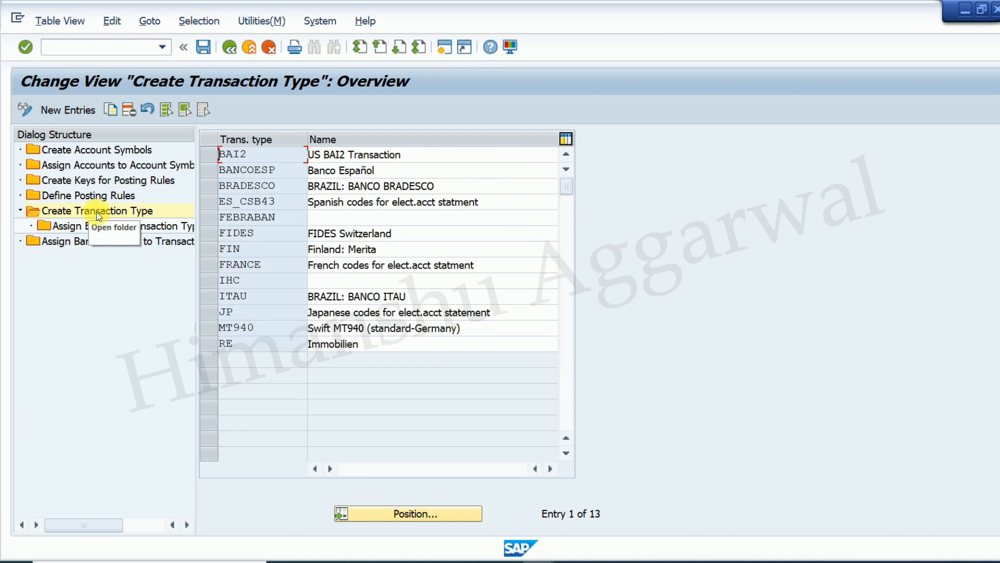
left_click(221, 329)
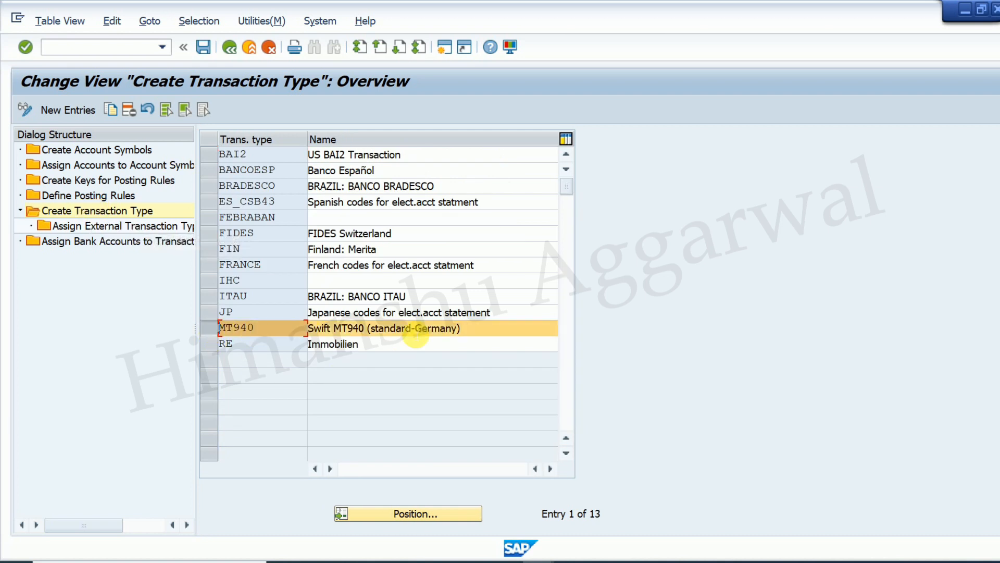
double_click(210, 335)
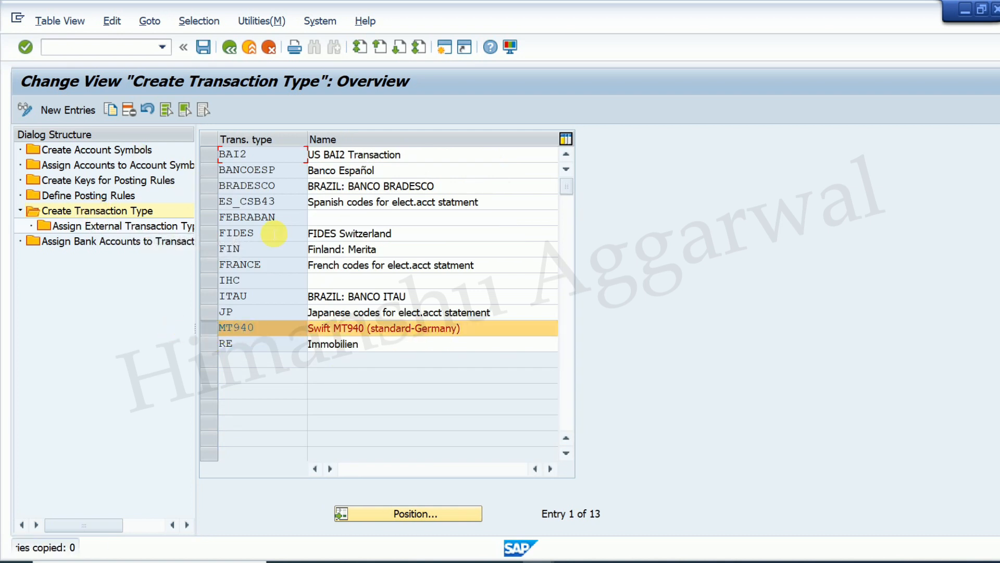
double_click(107, 228)
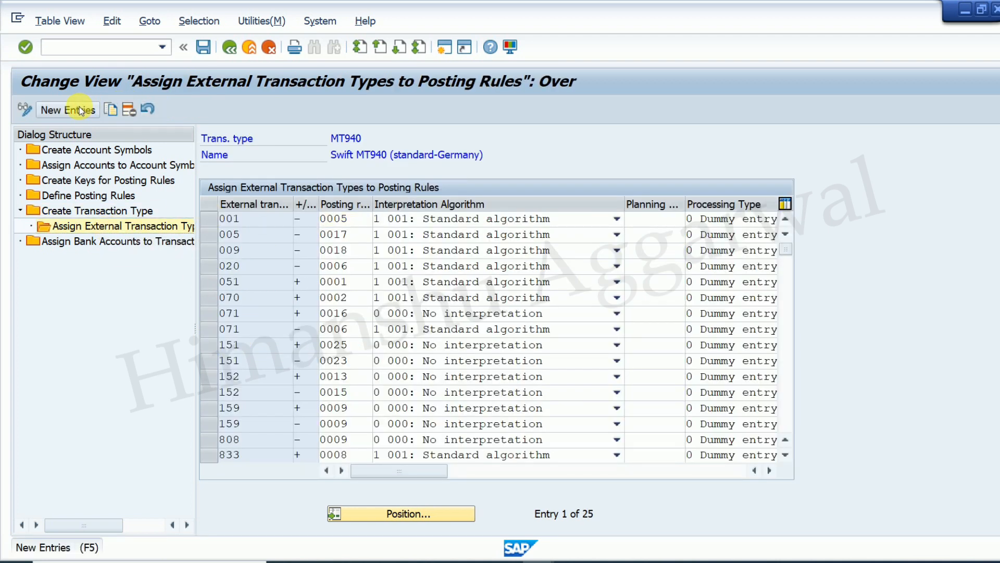
left_click(81, 108)
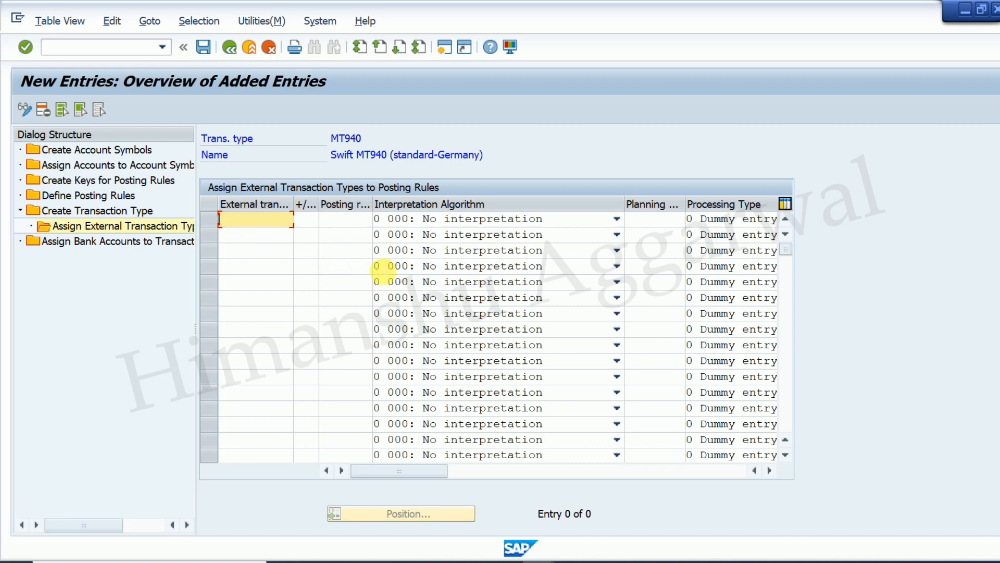
- In the EBS Excel workbook, examine the Step-7 table of external transaction types and signs, especially the two NTRF rows
left_click(670, 561)
scroll(268, 276, "down", 10)
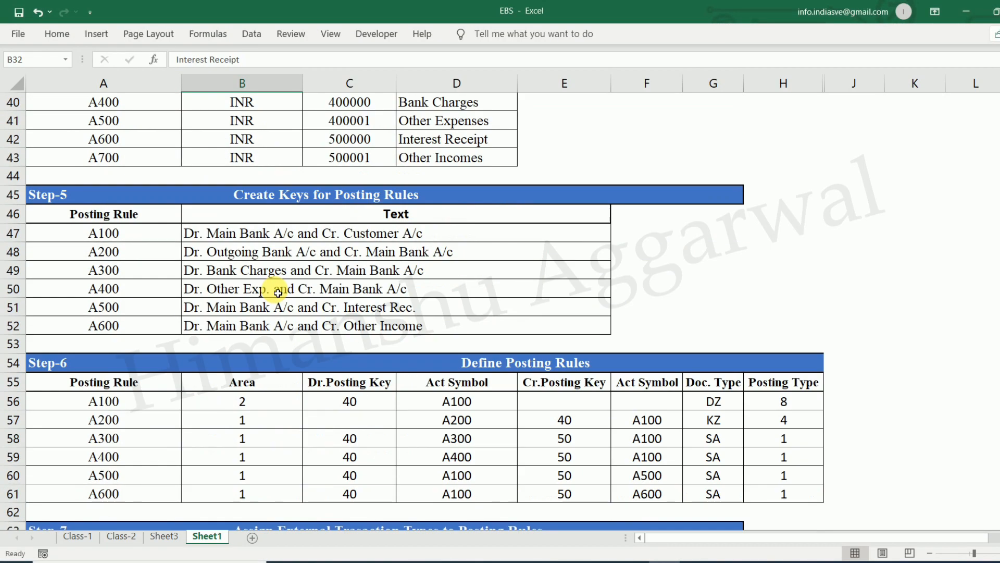
scroll(241, 290, "down", 1)
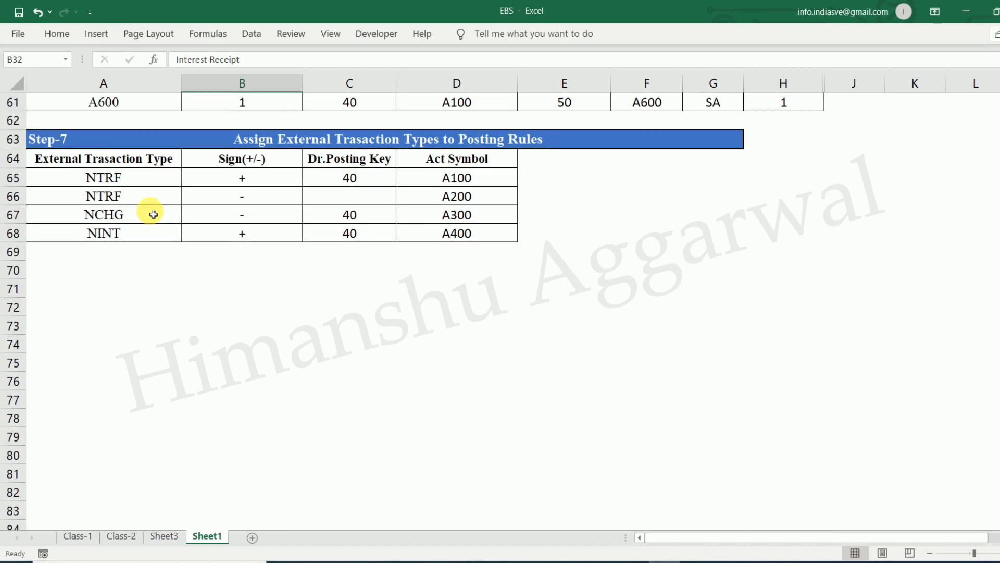
scroll(136, 206, "down", 1)
left_click(141, 123)
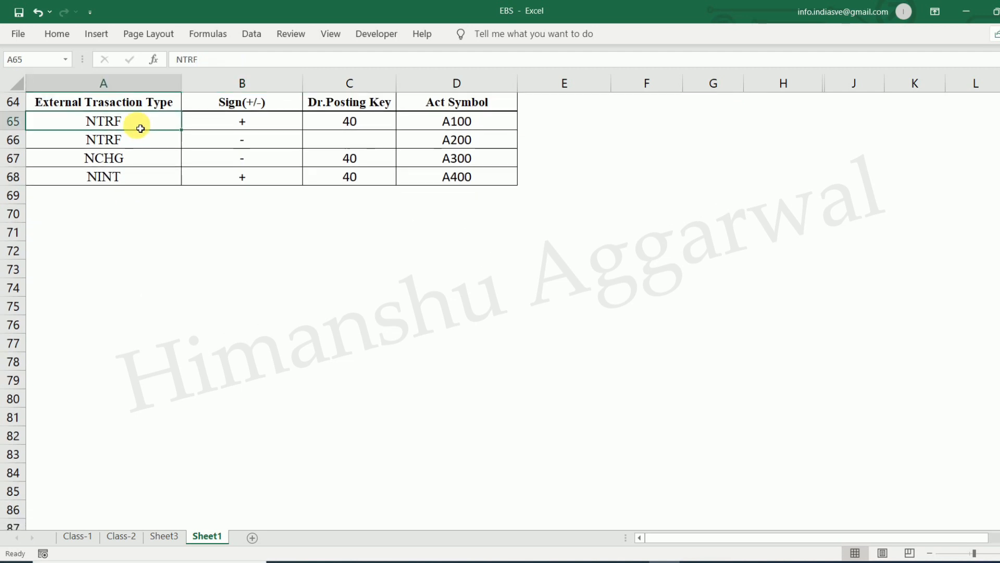
scroll(151, 141, "up", 1)
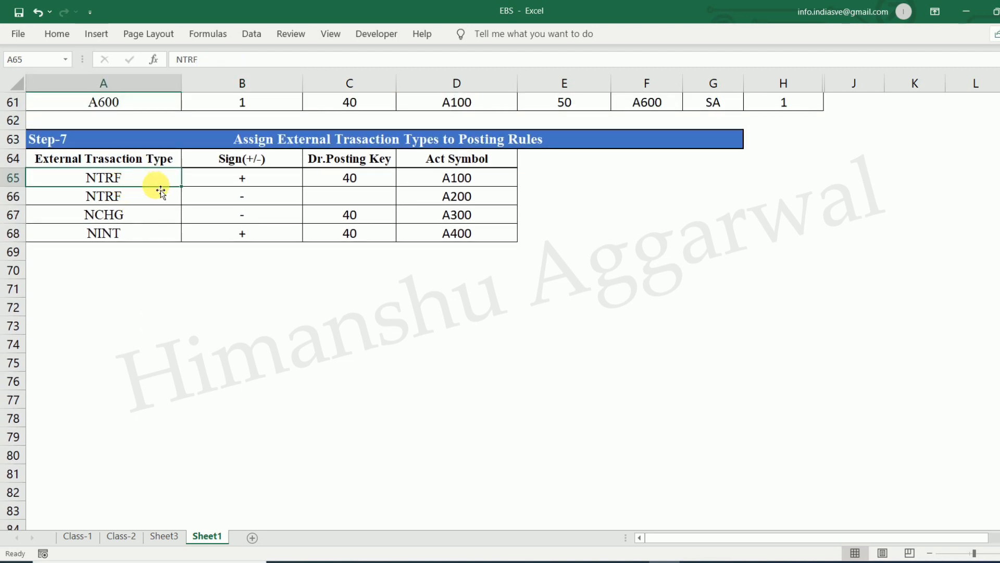
left_click(132, 199)
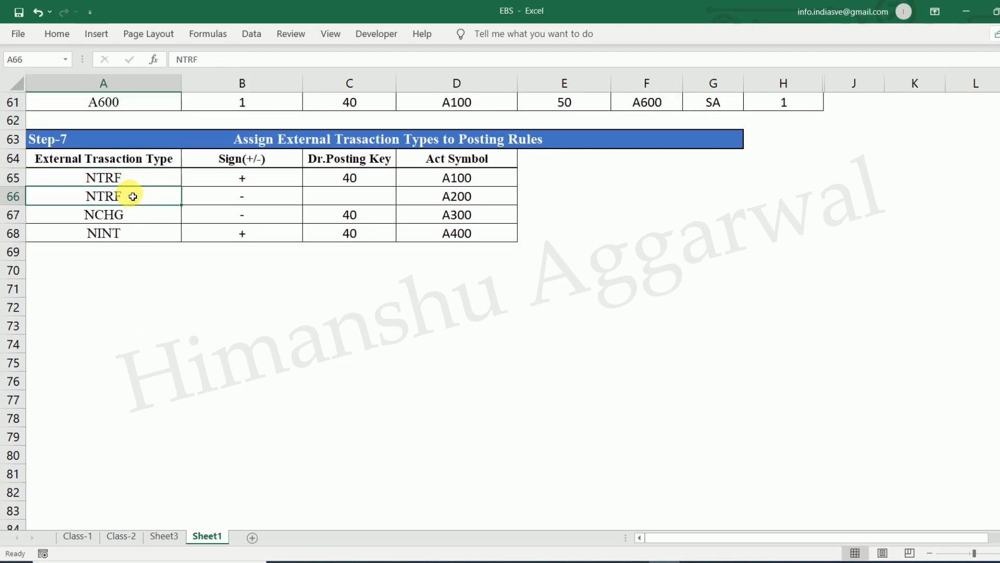
- Examine the signs of the two NTRF rows and the NCHG and NINT rows in the Step-7 table
left_click(255, 180)
left_click(137, 200)
left_click(268, 200)
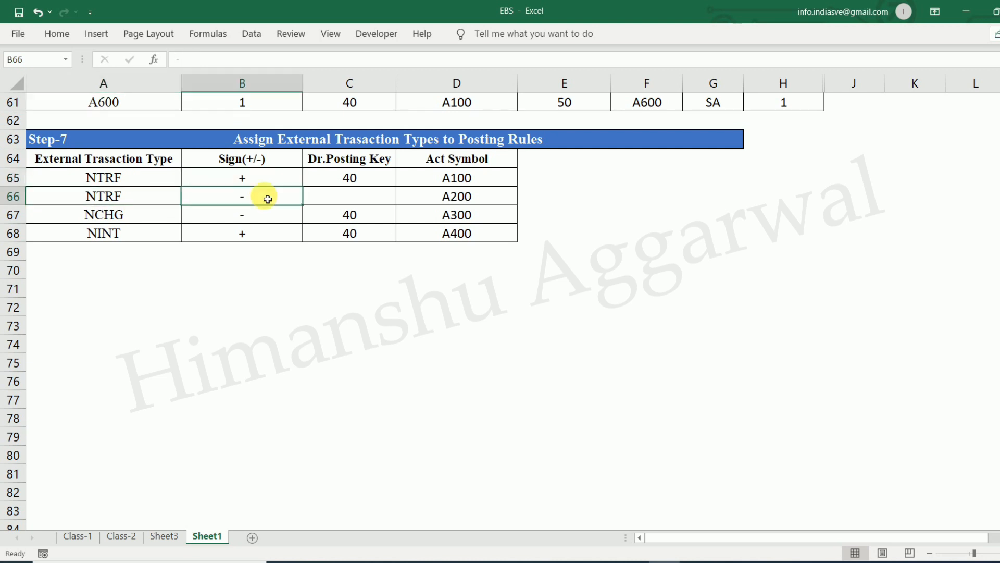
left_click(132, 220)
left_click(140, 238)
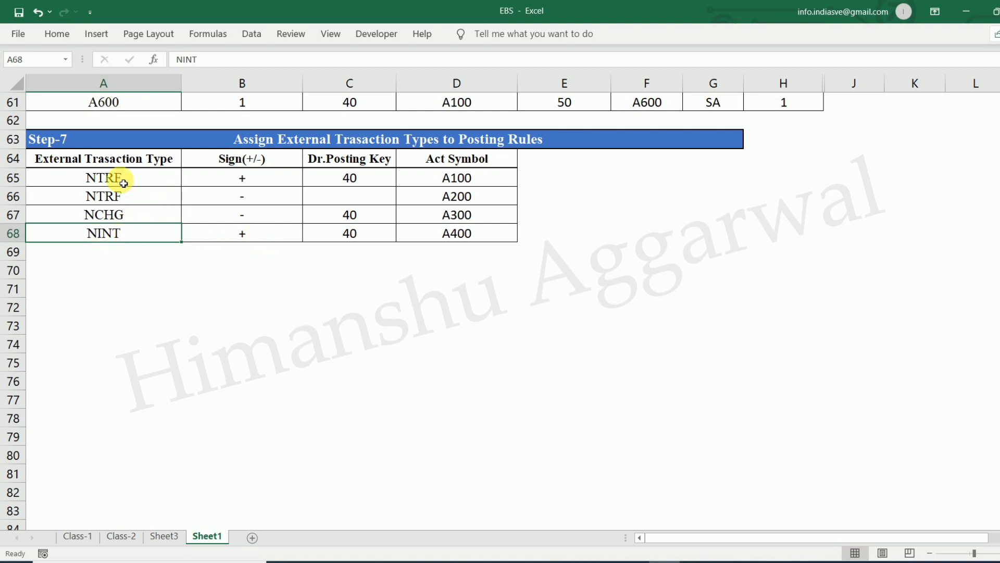
left_click_drag(122, 183, 249, 237)
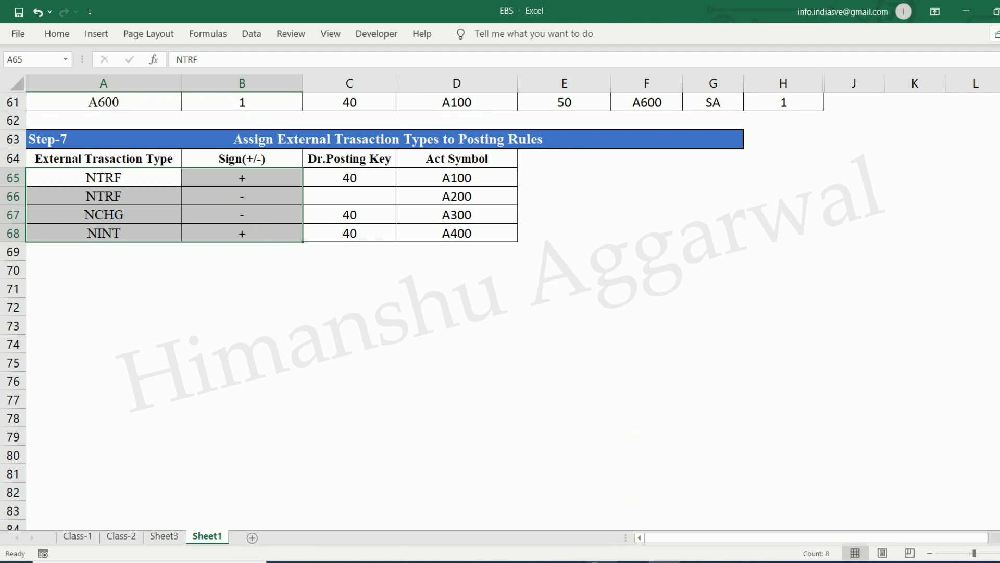
- Change the NINT row's symbol to A500 in Step-7, then copy its four data rows into the new MT940 entries in SAP
scroll(319, 440, "up", 3)
left_click(320, 440)
left_click_drag(103, 348, 489, 400)
key("ctrl+c")
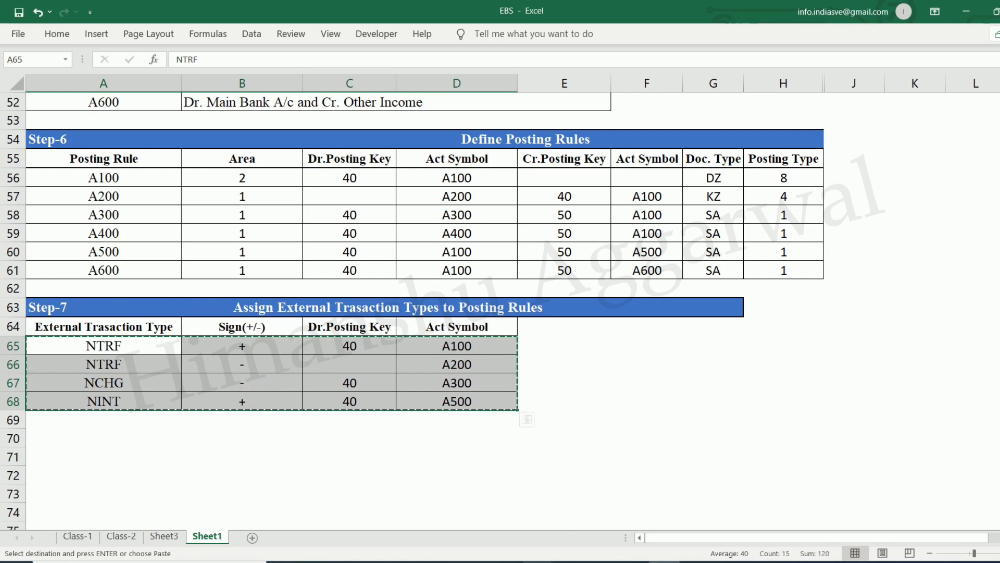
left_click(599, 500)
key("ctrl+v")
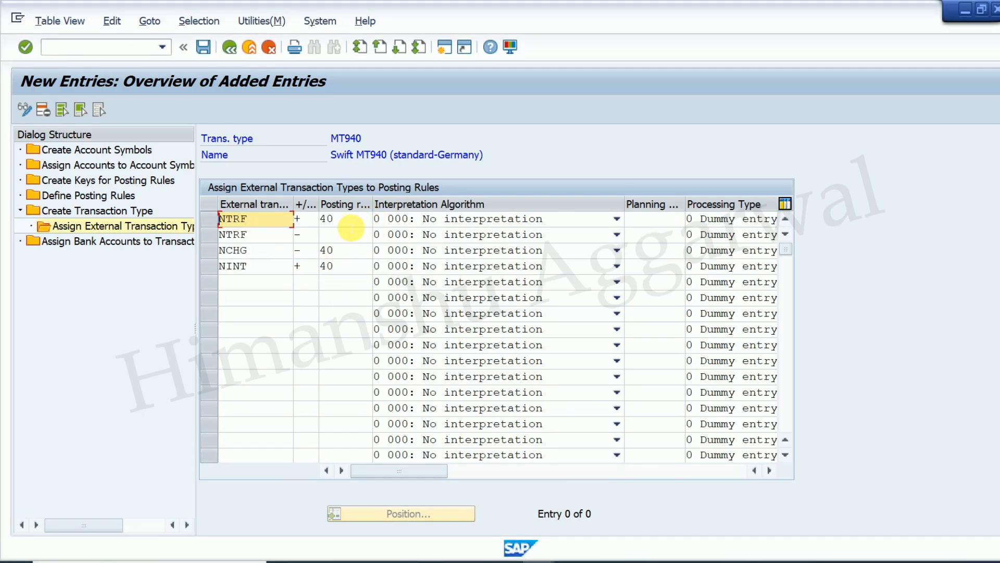
- Widen the Posting rule column and clear the pasted 40 values from the NTRF, NCHG and NINT rows
left_click(333, 221)
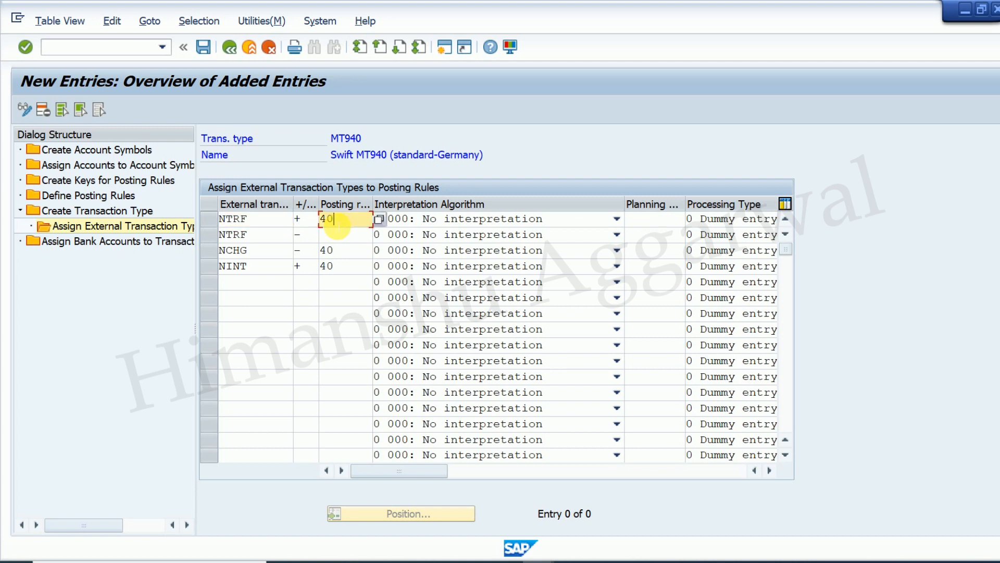
double_click(372, 204)
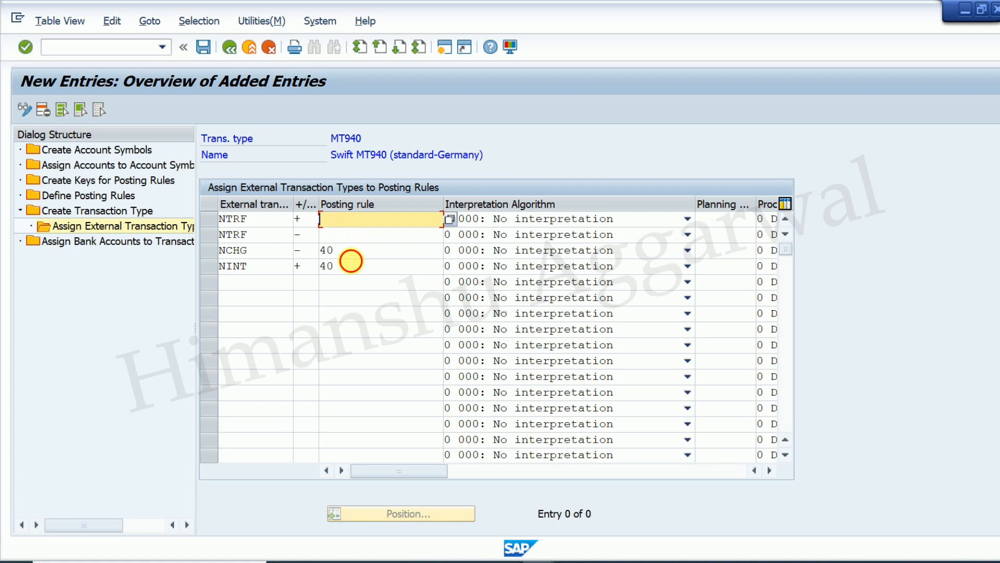
left_click(350, 257)
left_click(354, 270)
key("BackSpace")
key("BackSpace")
- Assign posting rules A100 to NTRF +, A200 to NTRF -, A300 to NCHG - and A500 to NINT +
left_click(361, 224)
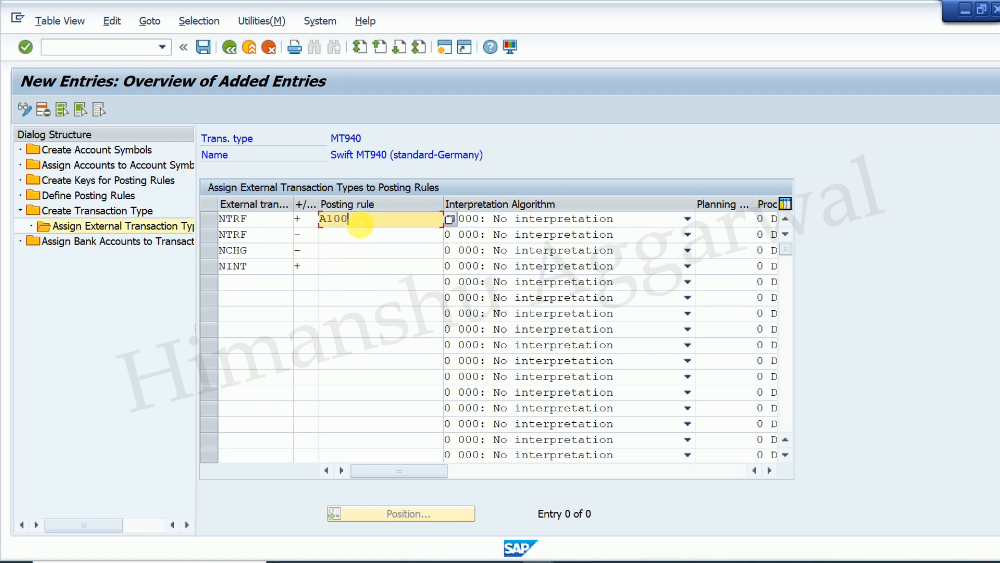
left_click(363, 235)
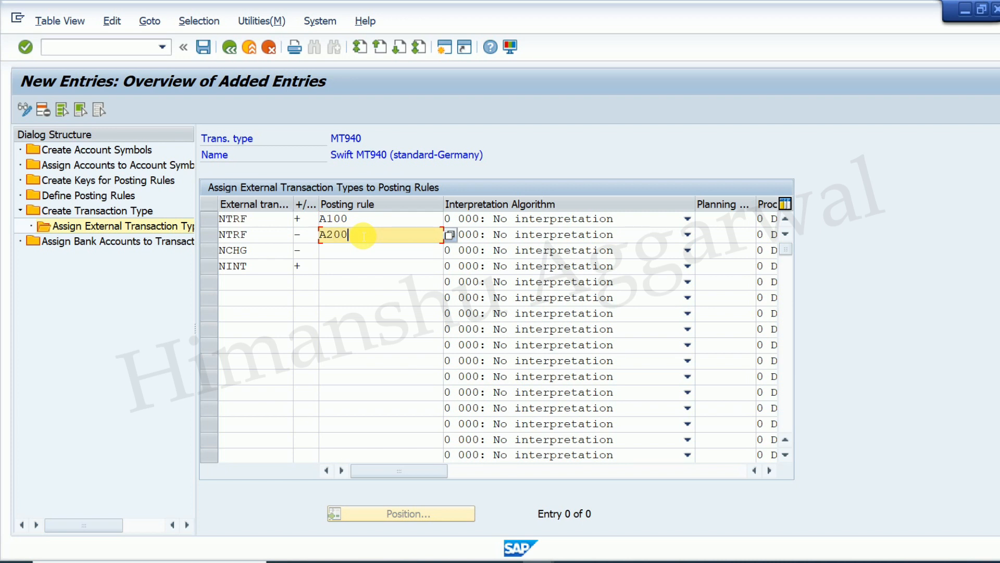
left_click(337, 255)
type("A300")
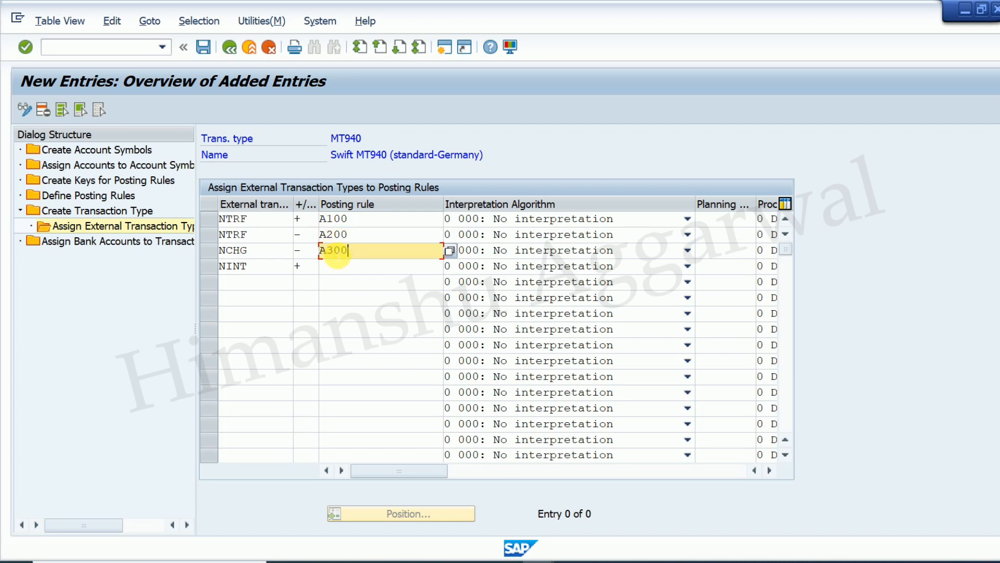
left_click(357, 269)
type("A500")
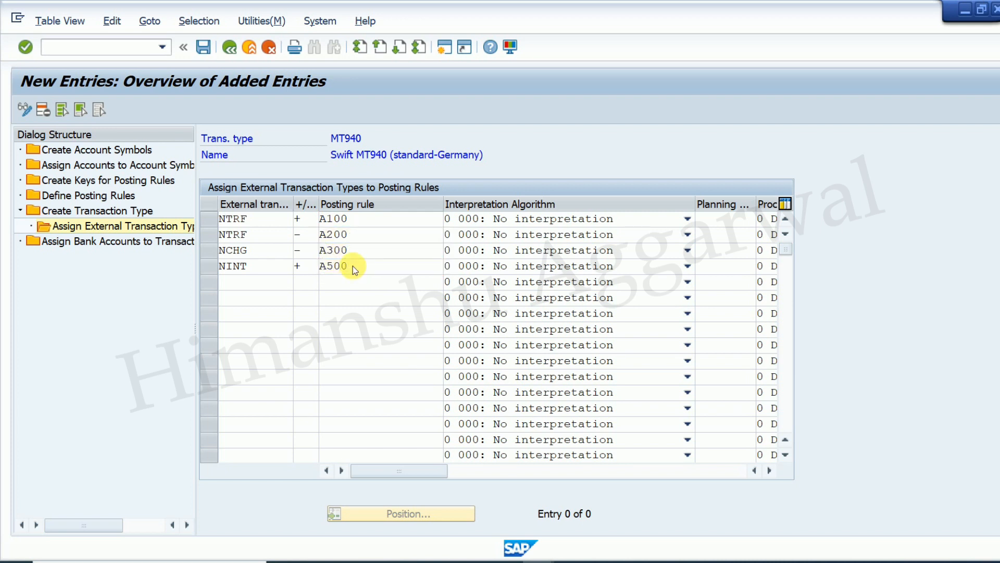
key("Return")
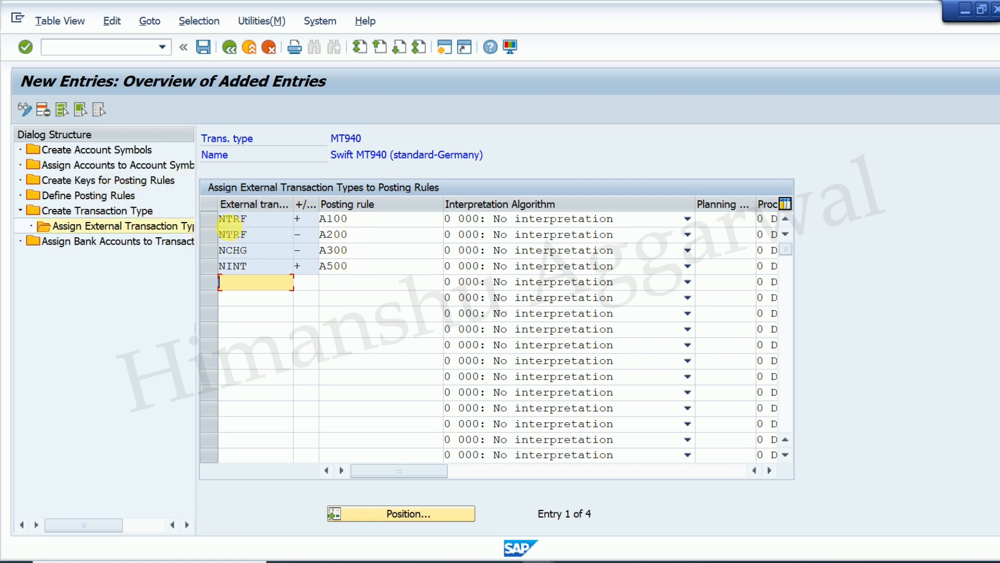
- Compare the assigned posting rules with the Step-5 posting rule key texts in the EBS Excel workbook, and return to the SAP entries
left_click(210, 220)
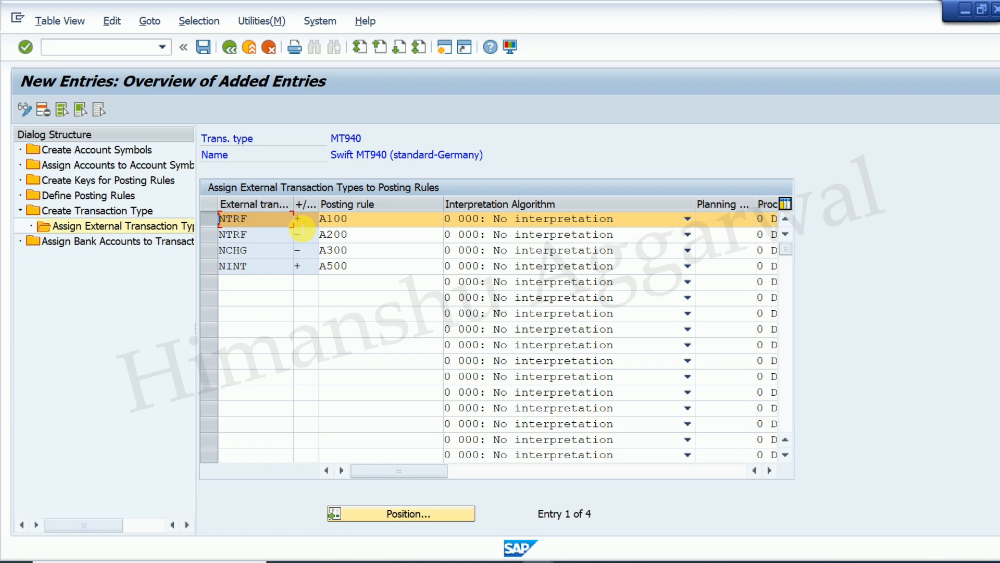
left_click(664, 561)
scroll(226, 344, "up", 4)
scroll(227, 340, "up", 2)
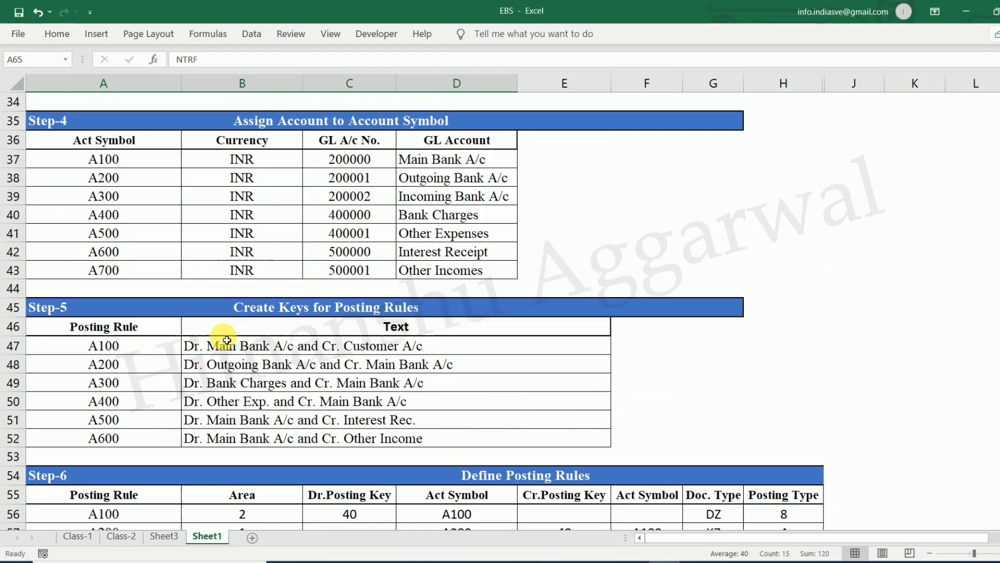
left_click(292, 348)
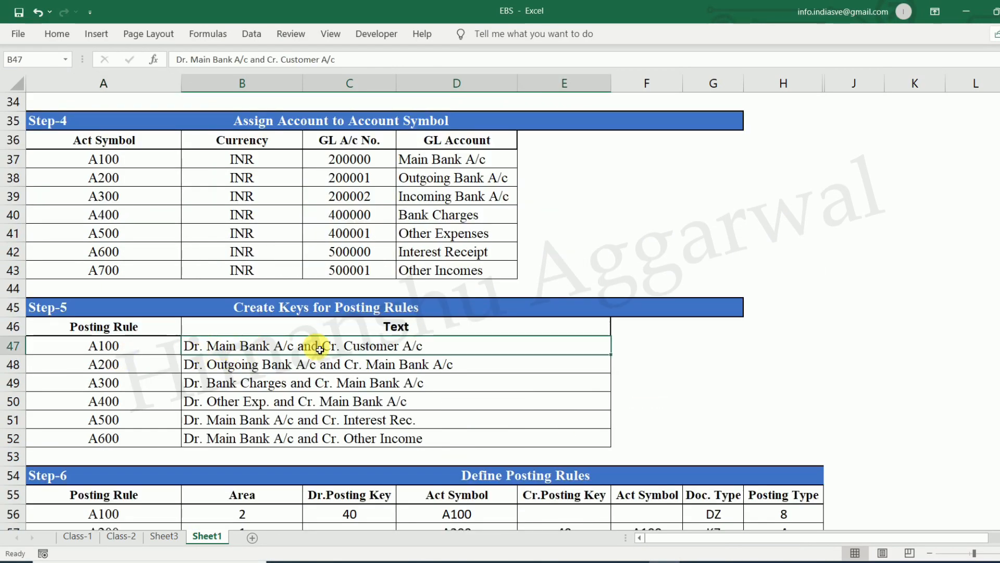
left_click(259, 370)
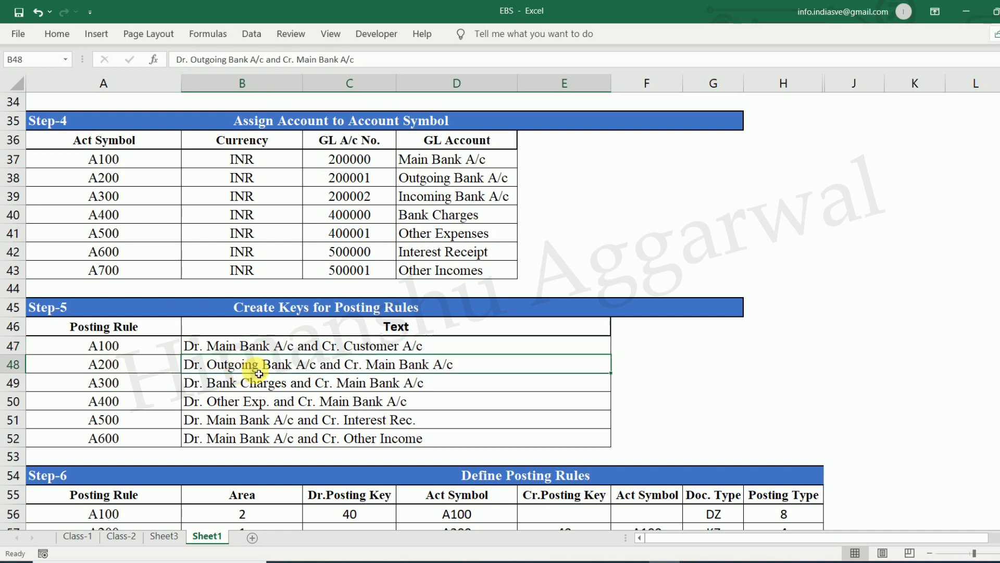
left_click(101, 383)
left_click(234, 384)
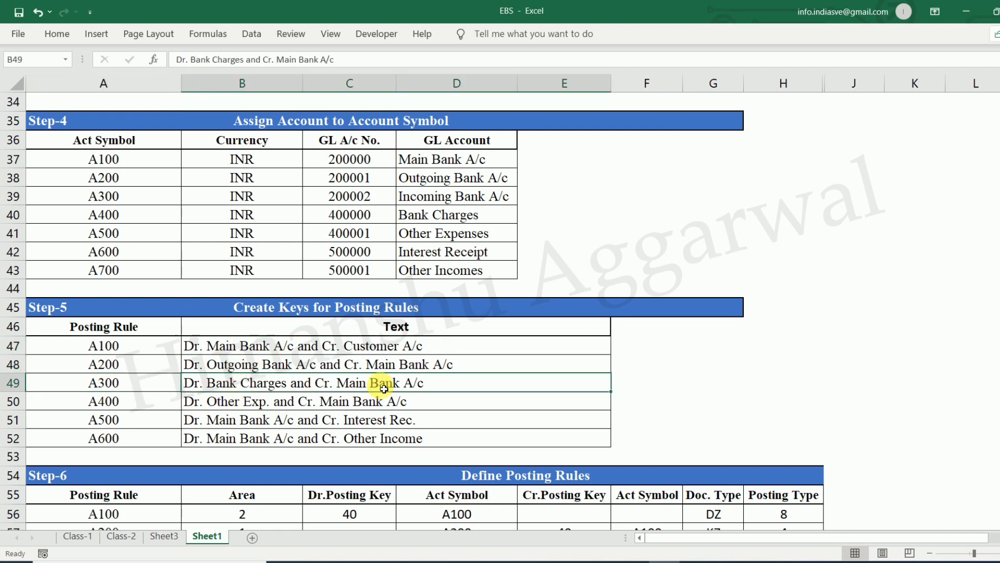
left_click(136, 426)
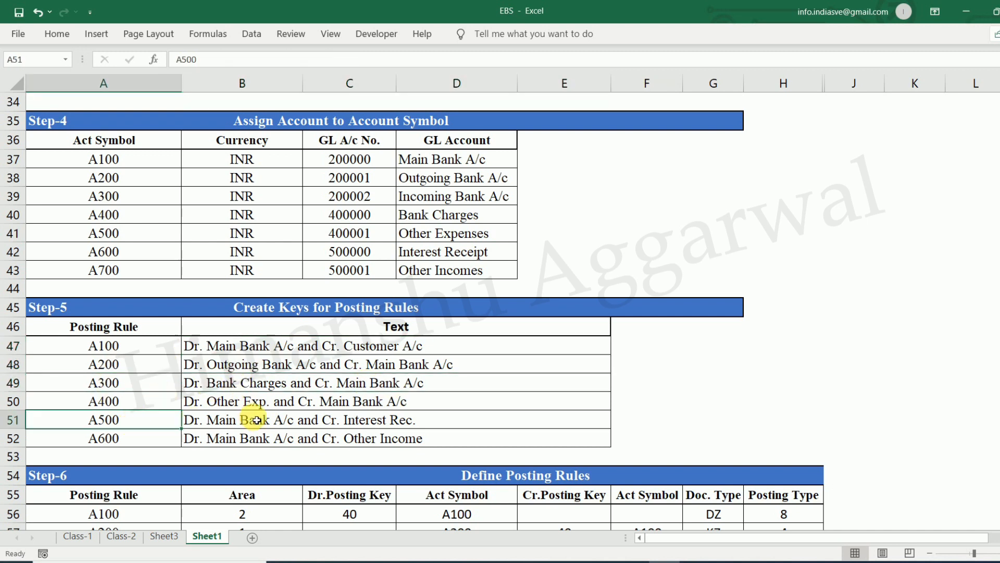
mouse_move(492, 513)
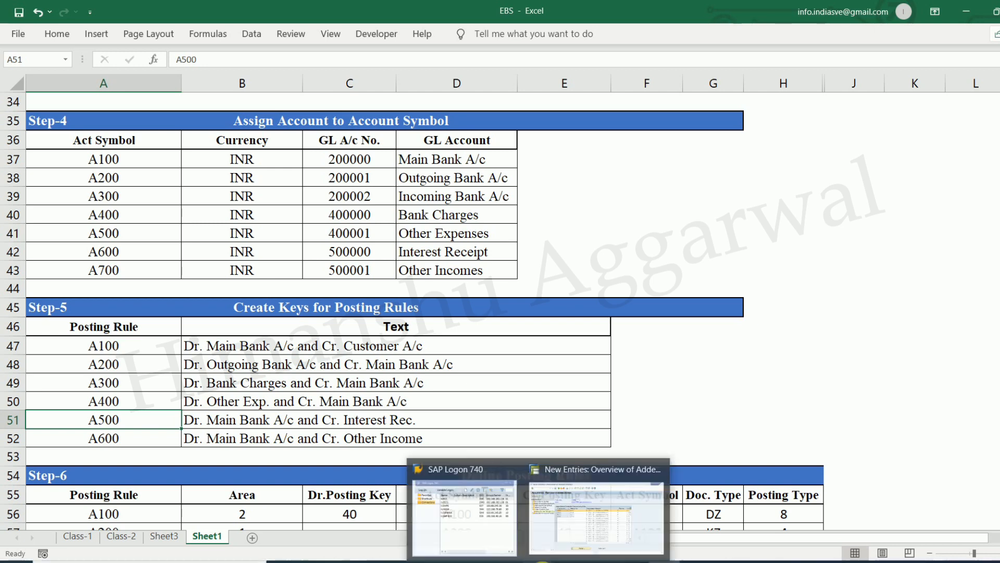
left_click(583, 513)
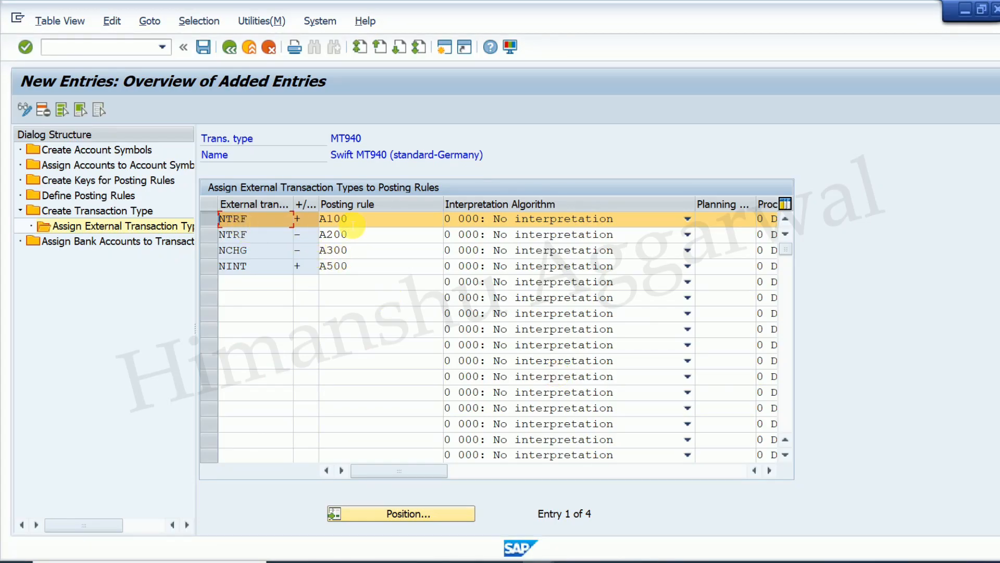
left_click(326, 219)
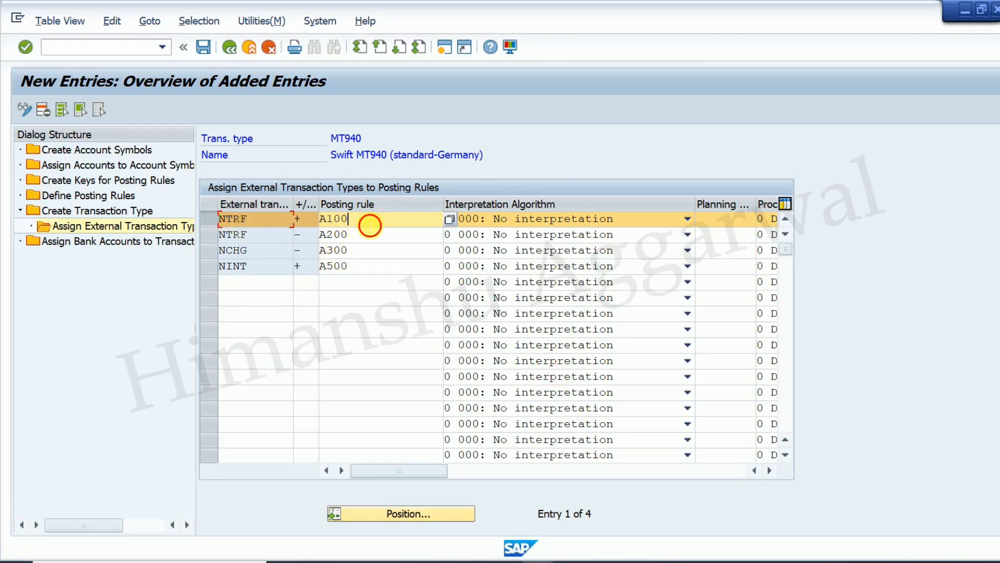
left_click(261, 237)
left_click(302, 235)
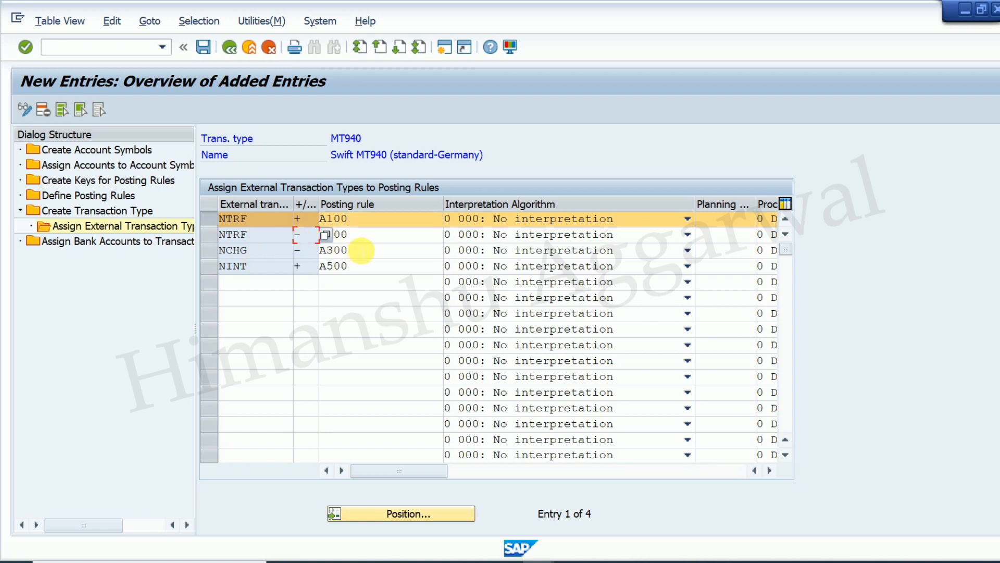
- Set the interpretation algorithm of both NTRF rows to 020: Document number search
left_click(605, 218)
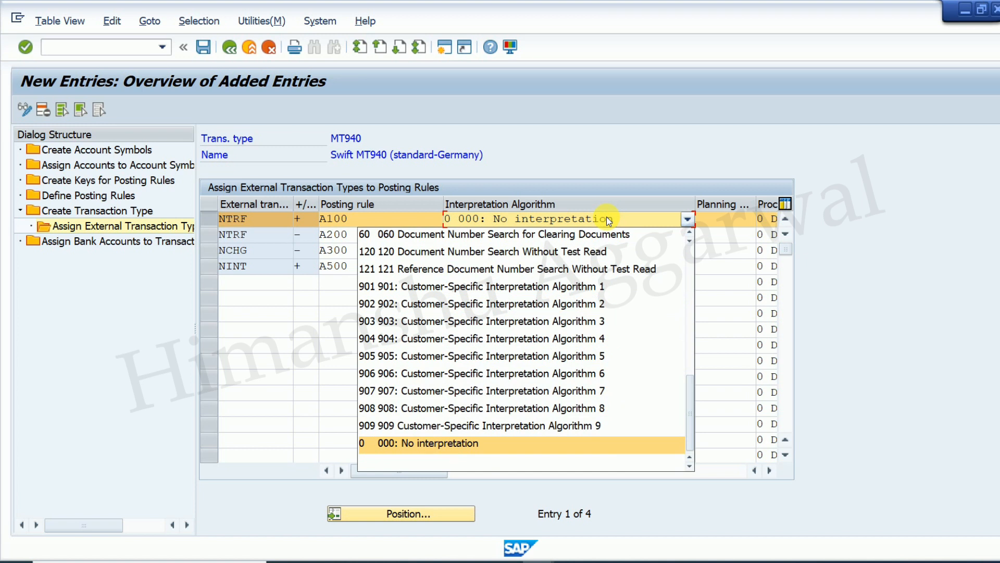
scroll(606, 292, "up", 10)
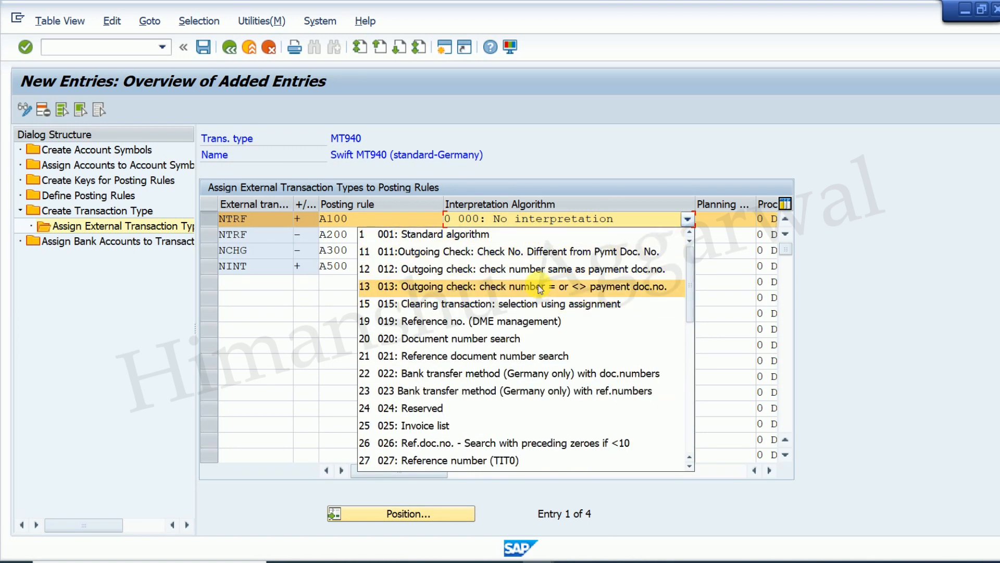
left_click(458, 342)
left_click(605, 236)
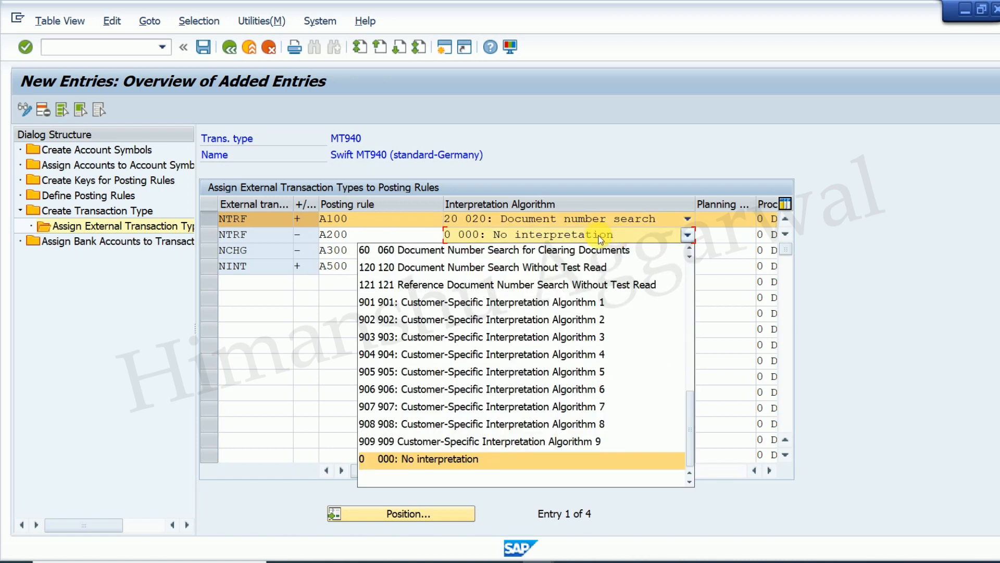
scroll(494, 376, "up", 8)
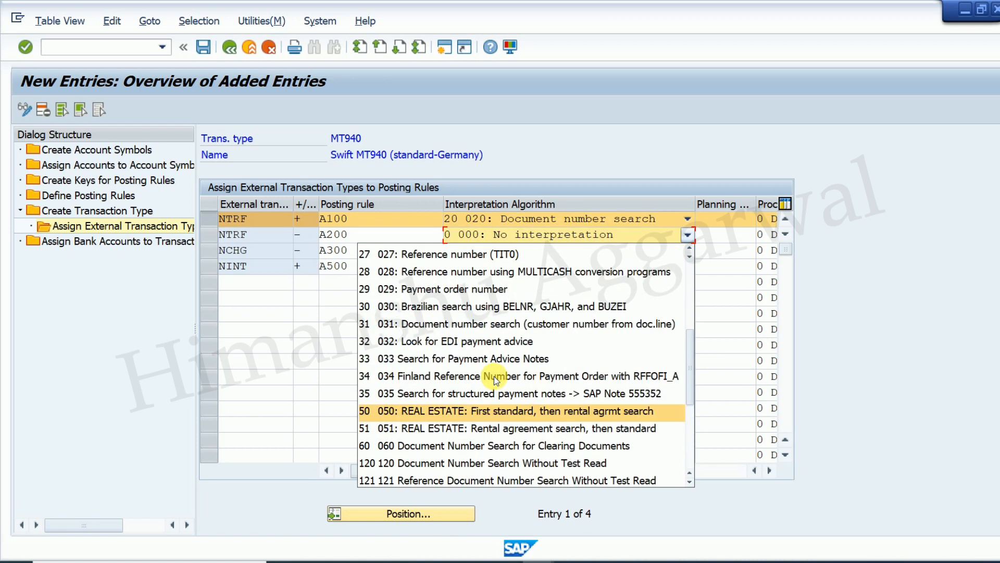
scroll(494, 371, "up", 2)
left_click(489, 360)
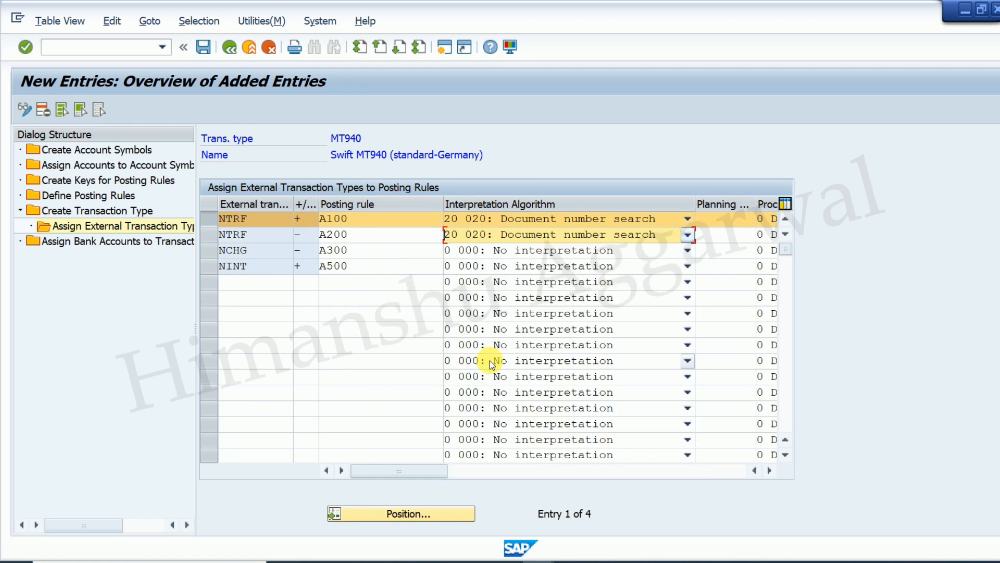
key("Return")
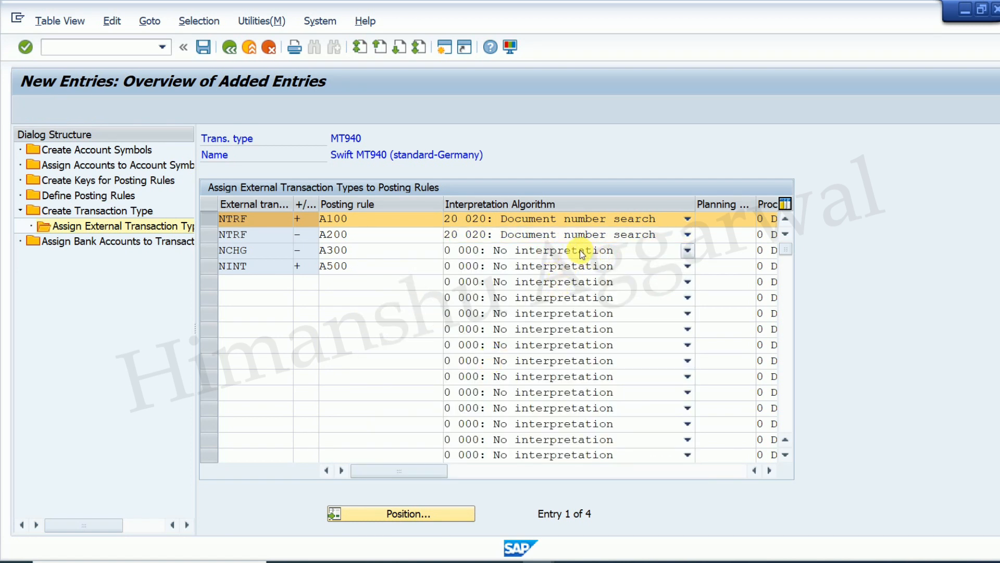
- Change the NTRF + row's interpretation algorithm to 021: Reference document number search and save the entries
left_click(625, 223)
left_click(625, 225)
left_click(625, 224)
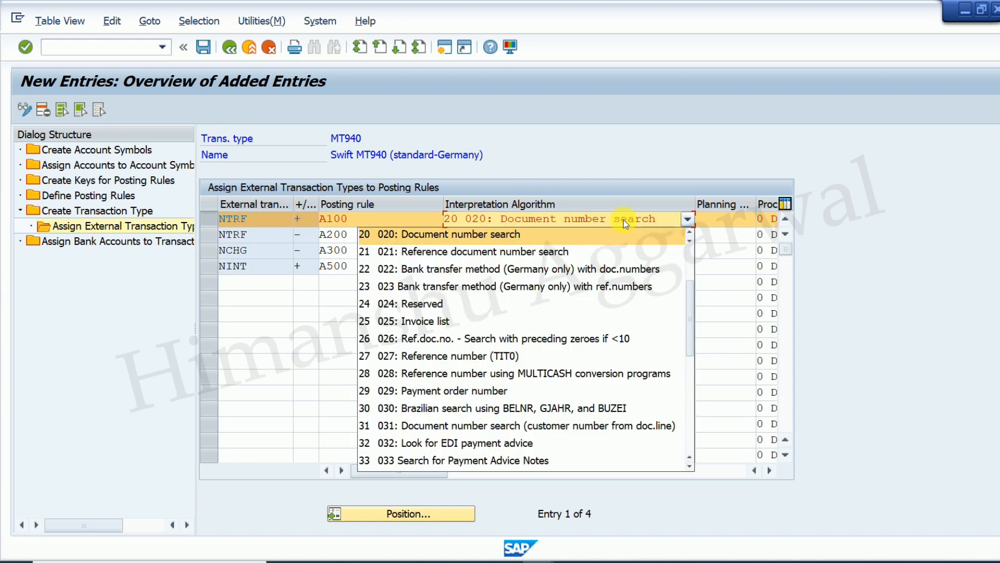
scroll(484, 250, "up", 1)
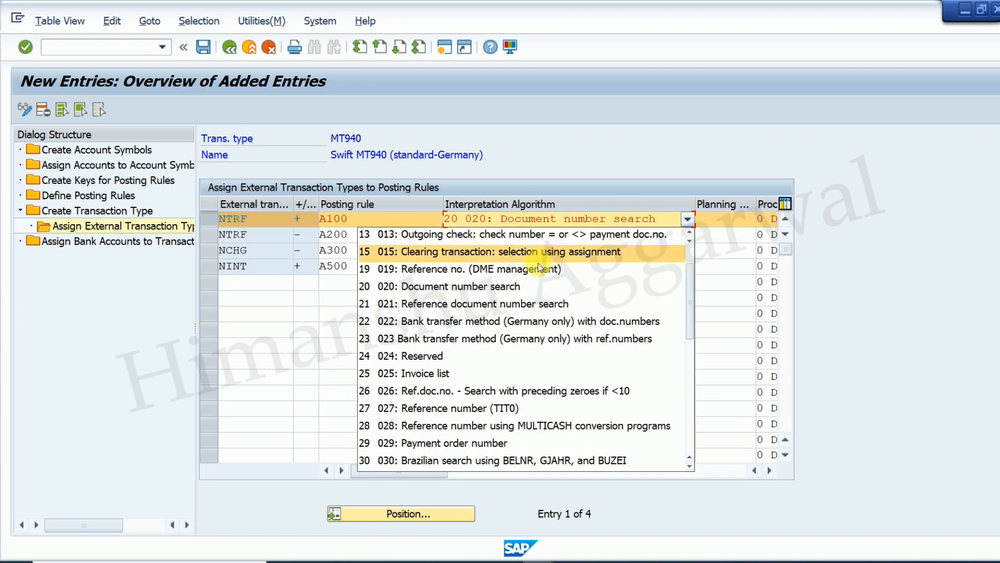
left_click(505, 308)
key("Return")
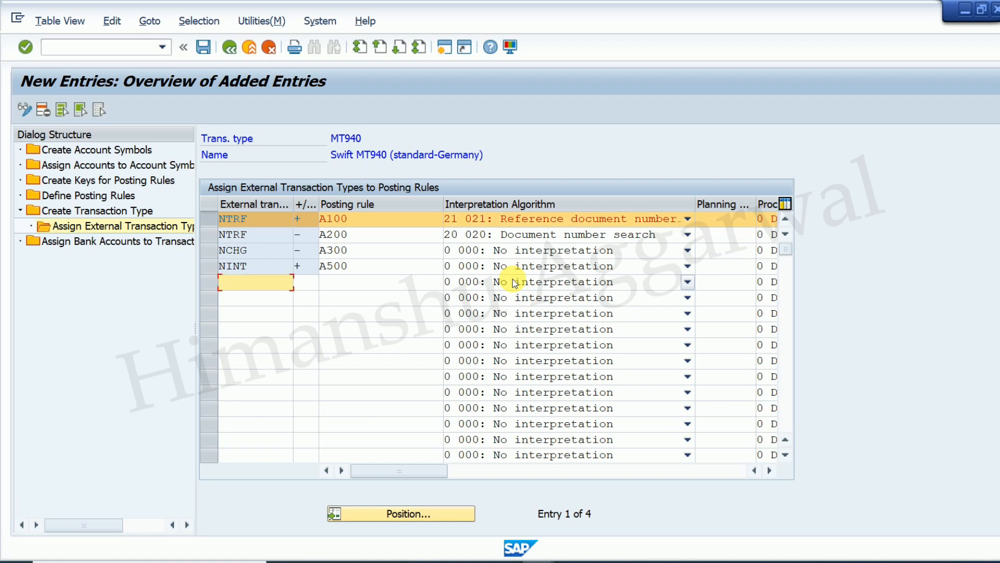
left_click(607, 220)
left_click(608, 221)
left_click(205, 46)
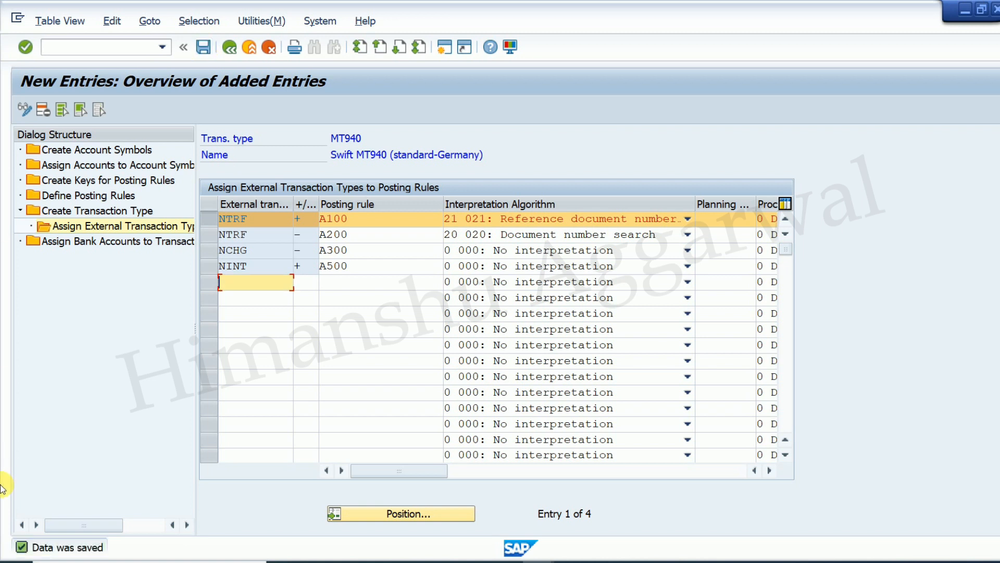
- Open the Assign Bank Accounts to Transaction Types overview
left_click(686, 313)
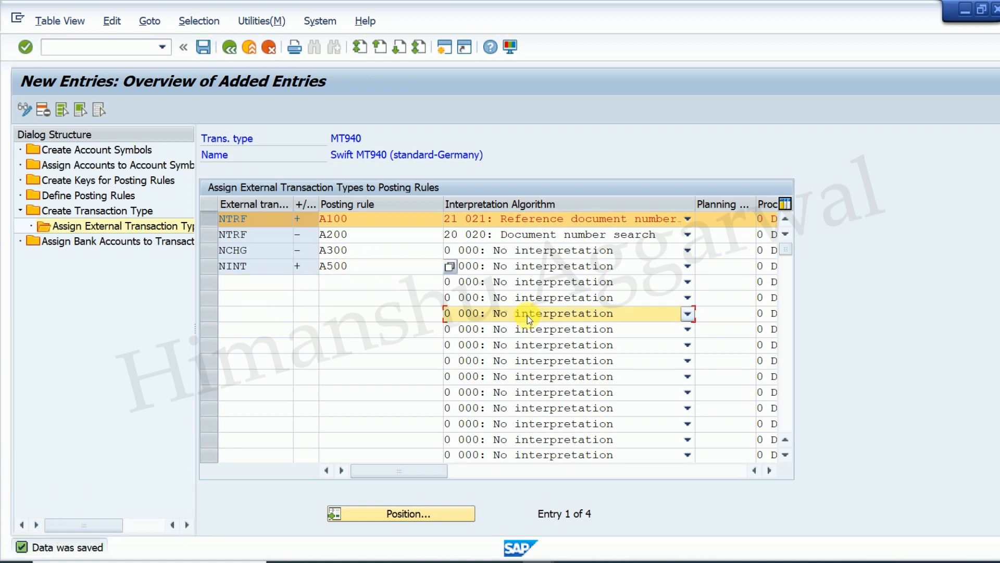
left_click(89, 245)
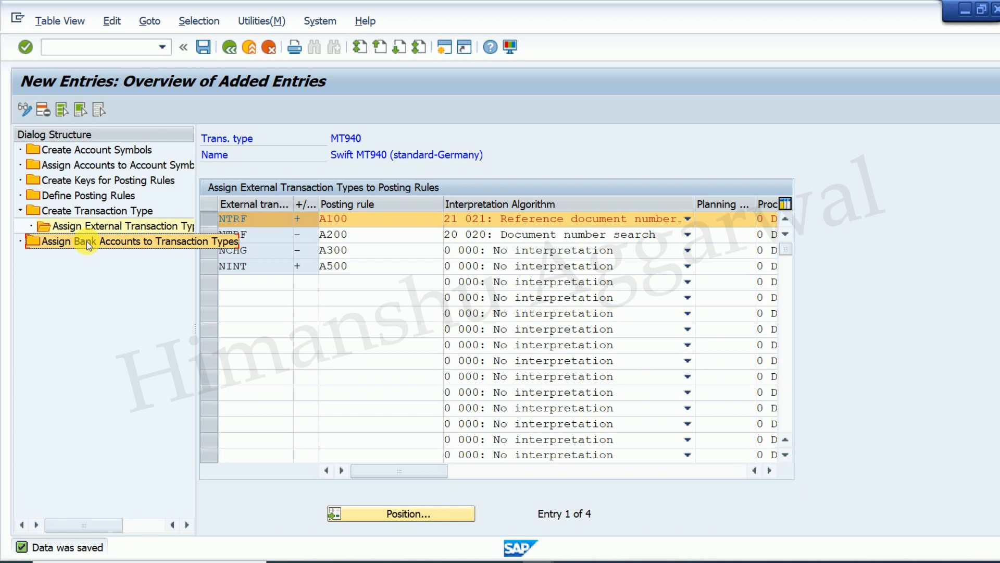
double_click(68, 243)
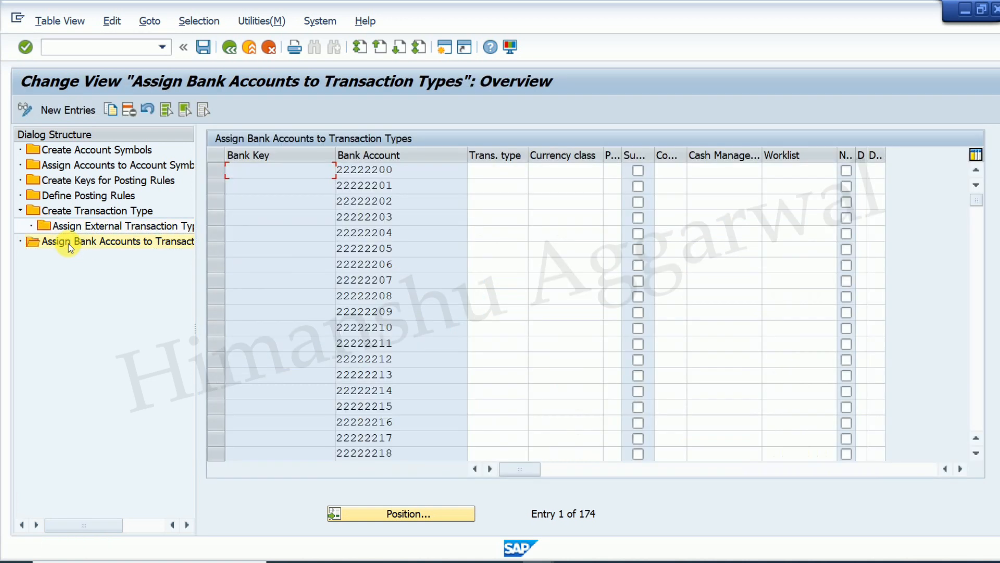
- Create a new bank account assignment with bank key 123456, the bank account number and transaction type MT940
left_click(78, 110)
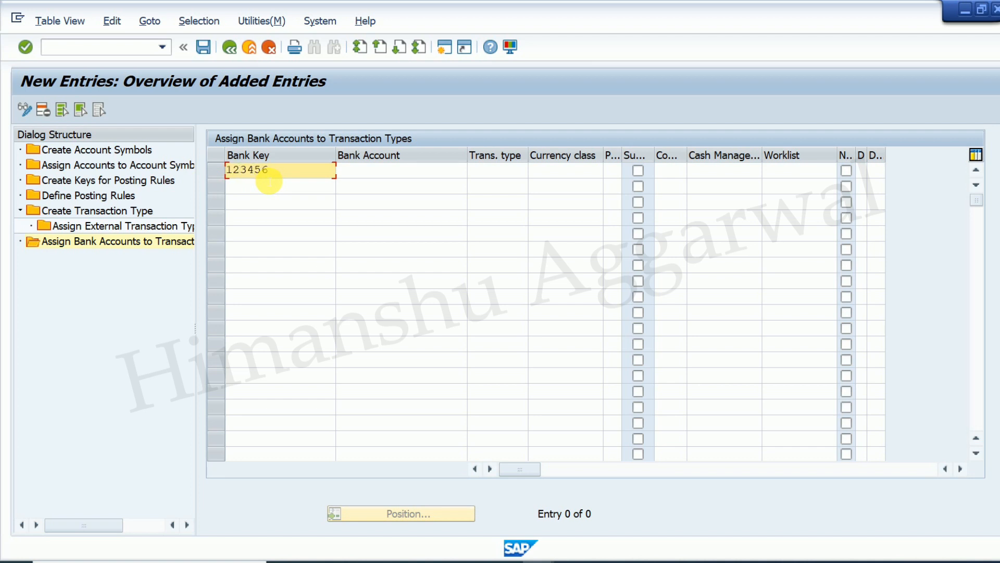
type("123456")
left_click(397, 172)
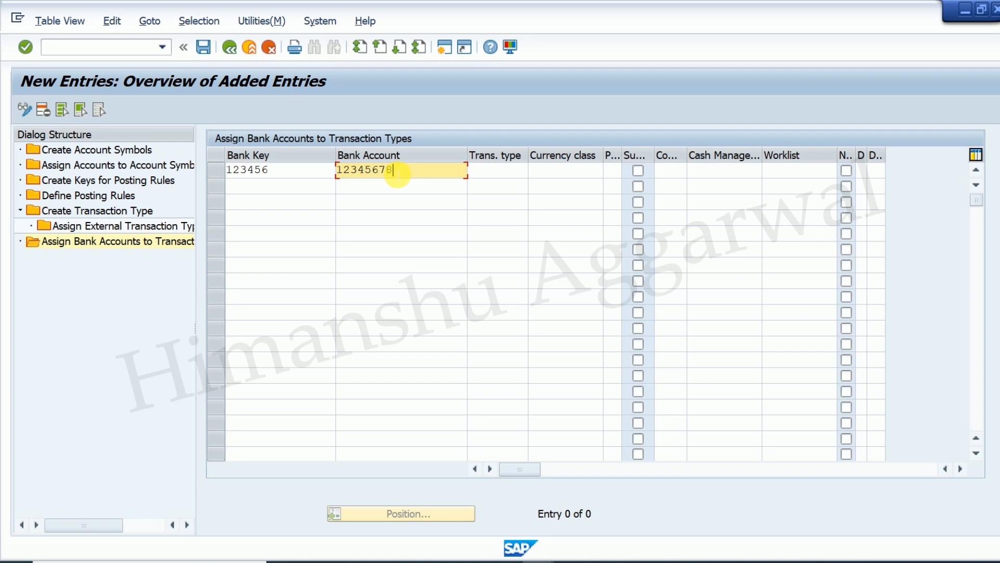
left_click(499, 172)
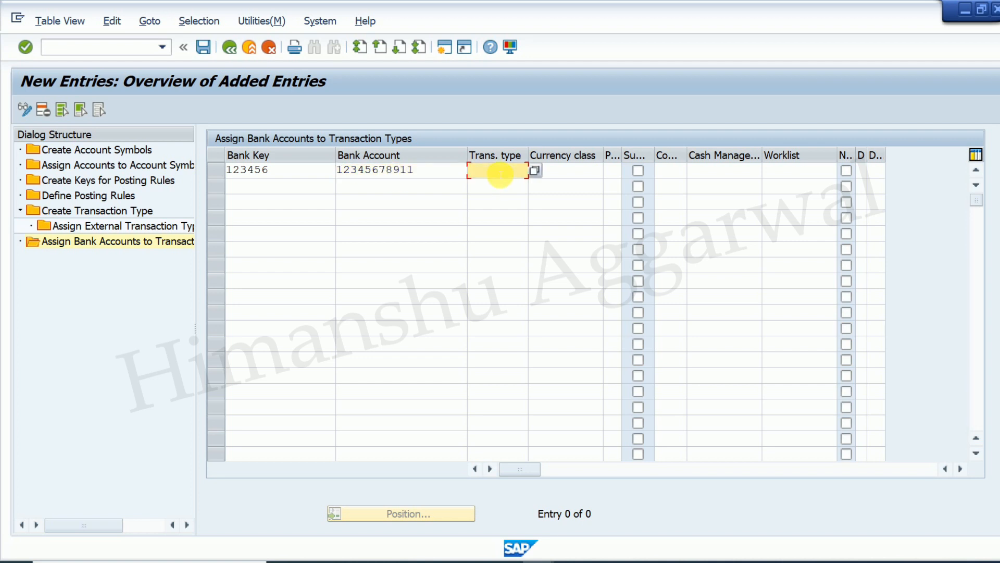
type("MT940")
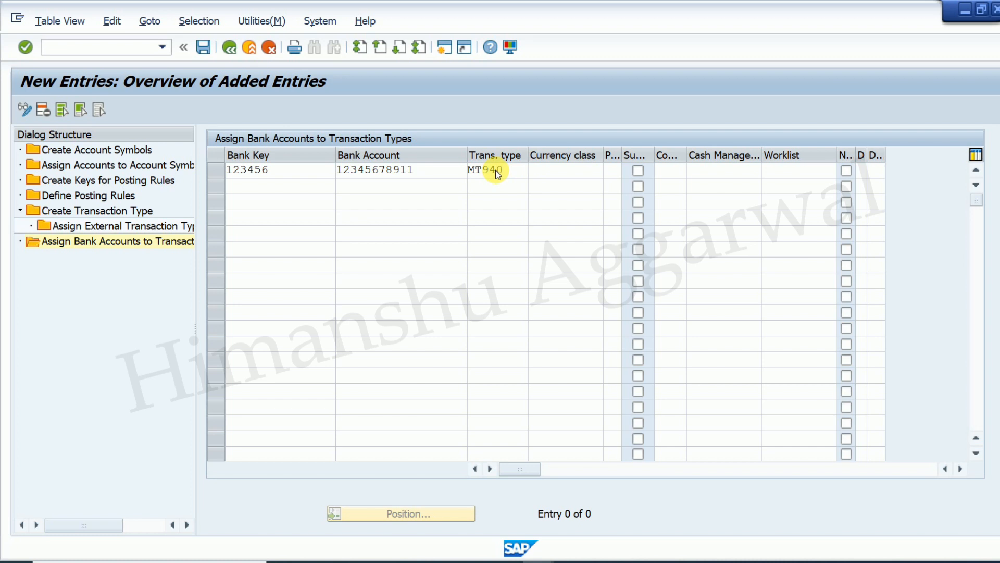
key("Return")
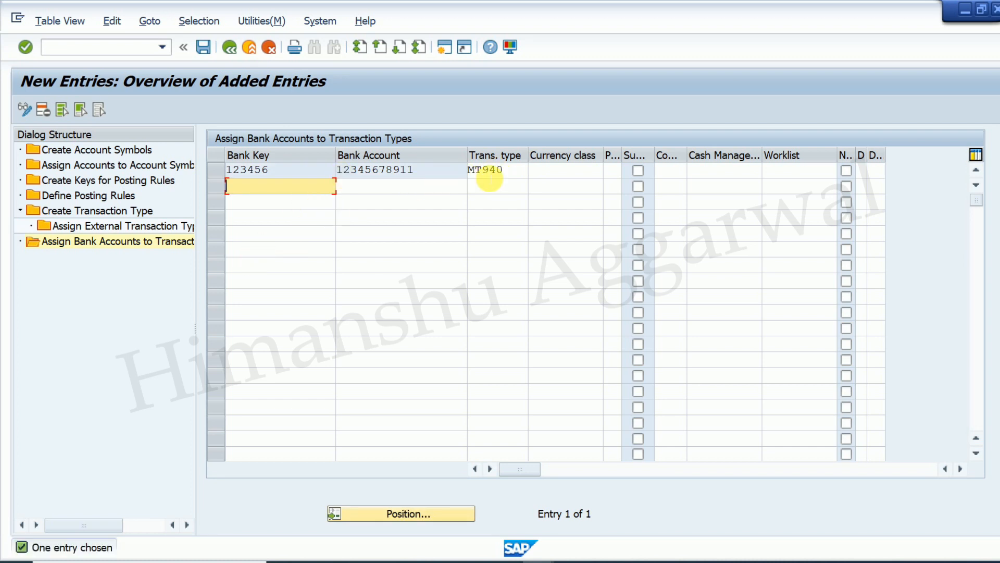
- Choose MT940, Swift MT940 (standard-Germany), from the possible transaction types for the new entry and save it
left_click(512, 174)
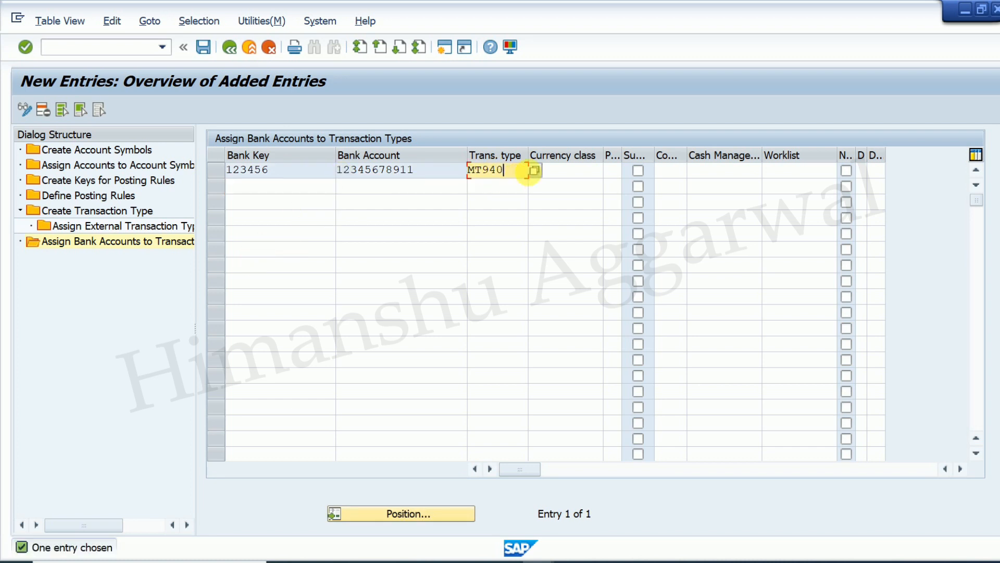
left_click(536, 174)
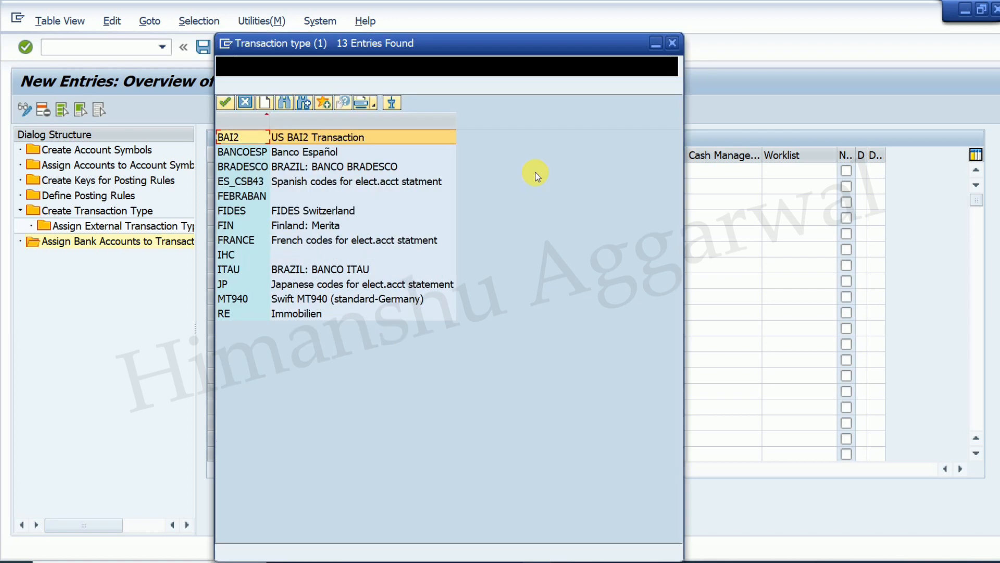
double_click(245, 301)
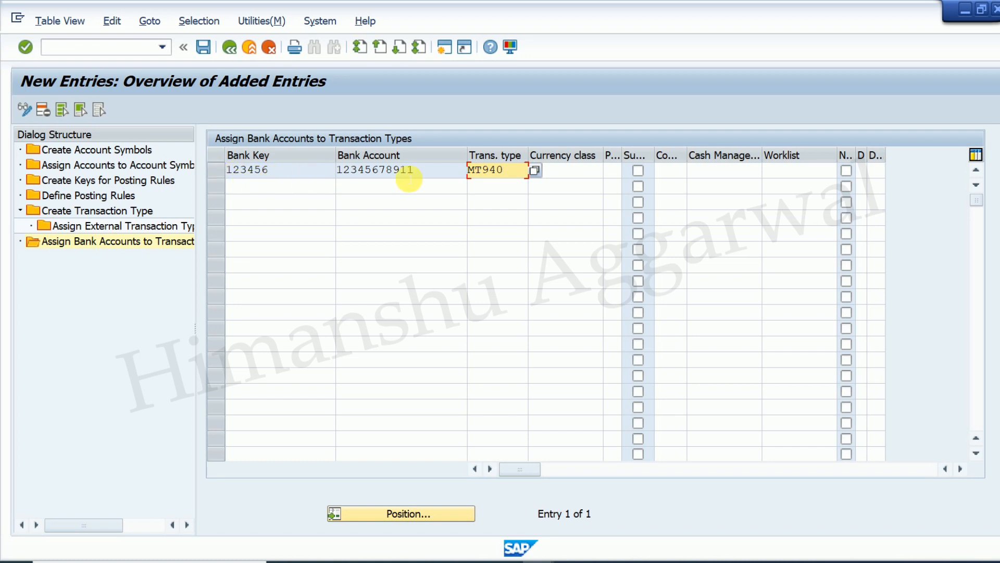
left_click(203, 48)
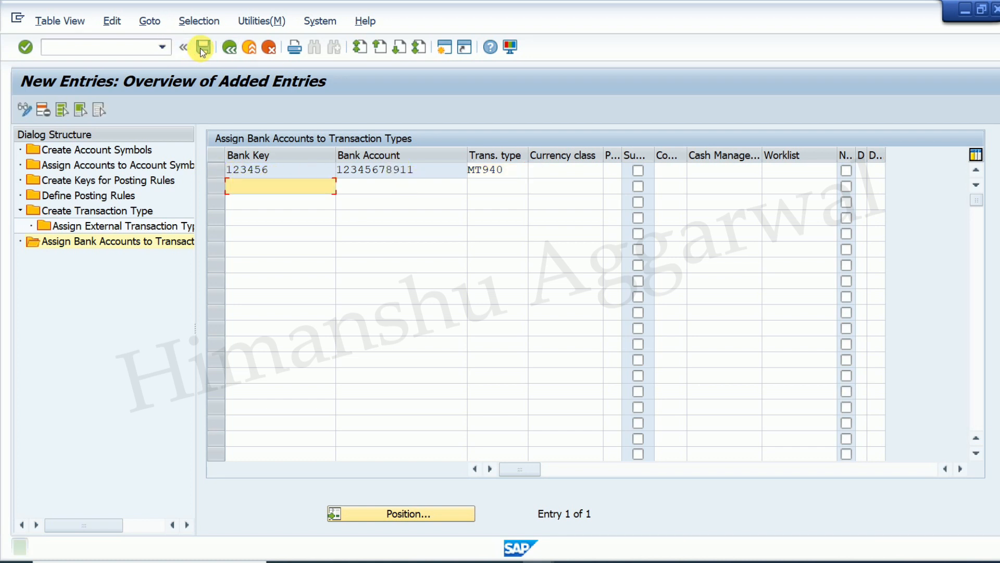
left_click(133, 151)
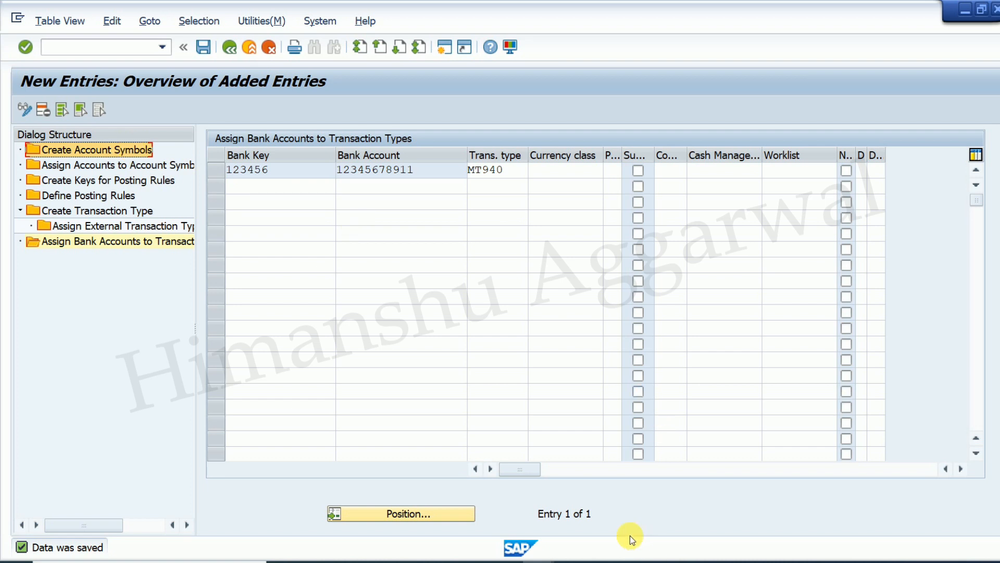
- Switch to the EBS workbook in Excel and open the Class-2 sheet describing the MT940 file format
left_click(672, 561)
left_click(84, 536)
left_click(126, 537)
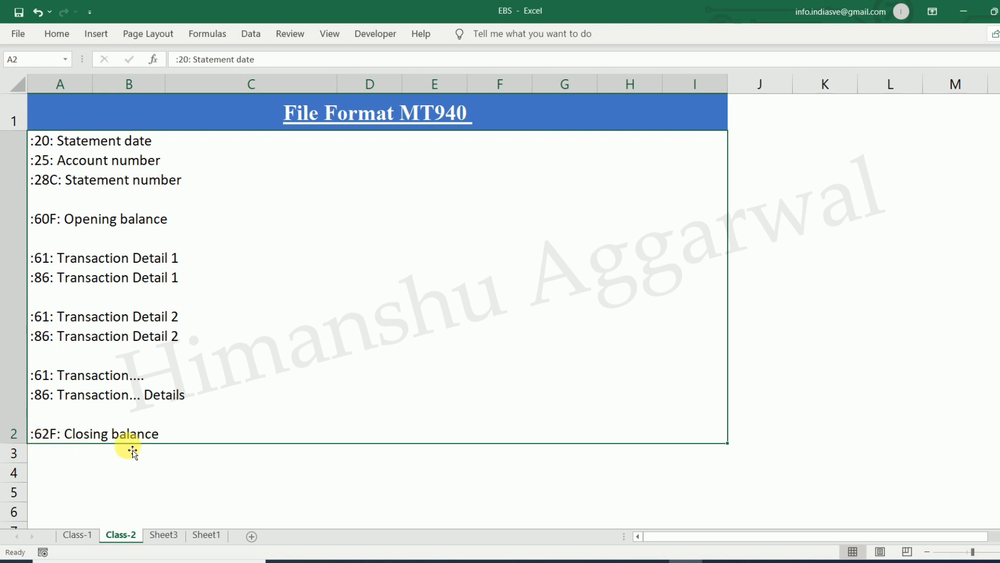
- Add sample amounts to the MT940 layout: opening balance 100, Transaction Detail 1 100+, Transaction Detail 2 50- and closing balance 150
double_click(173, 223)
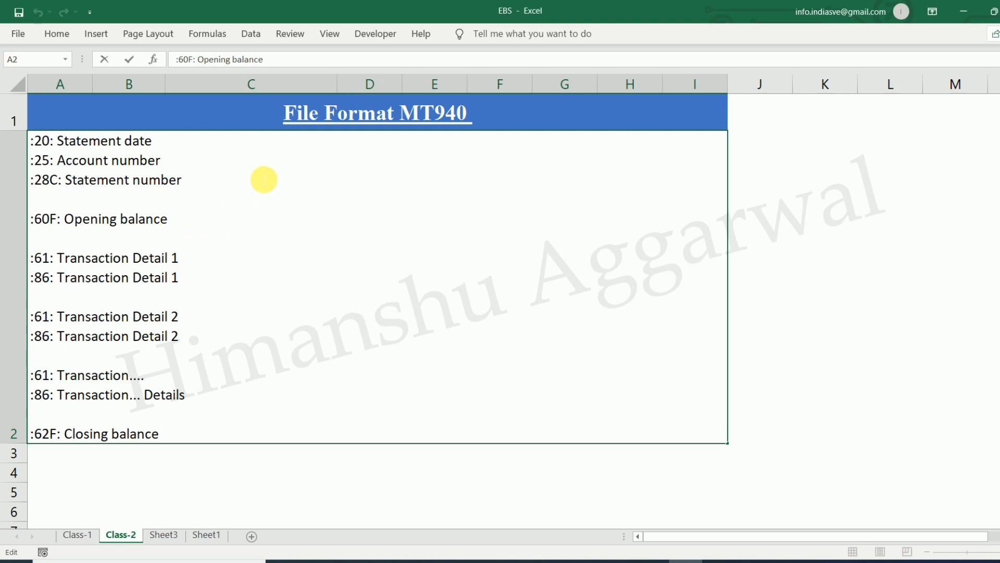
left_click(231, 263)
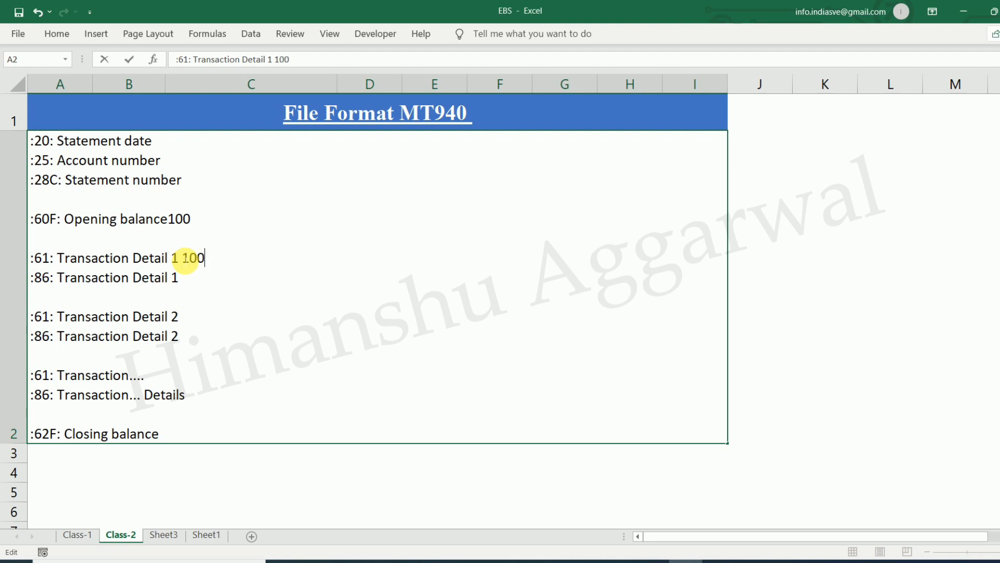
left_click(189, 316)
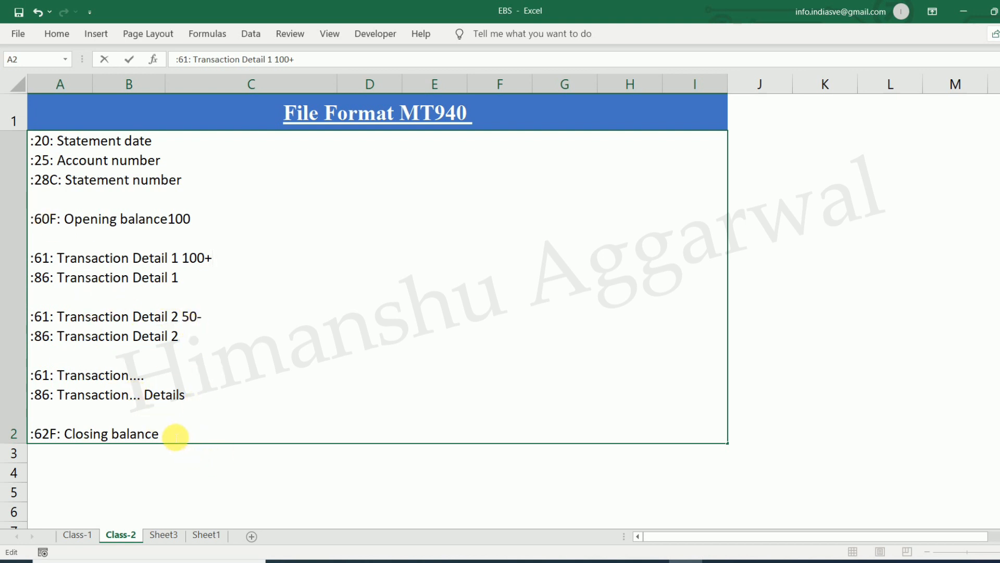
double_click(175, 435)
left_click(180, 437)
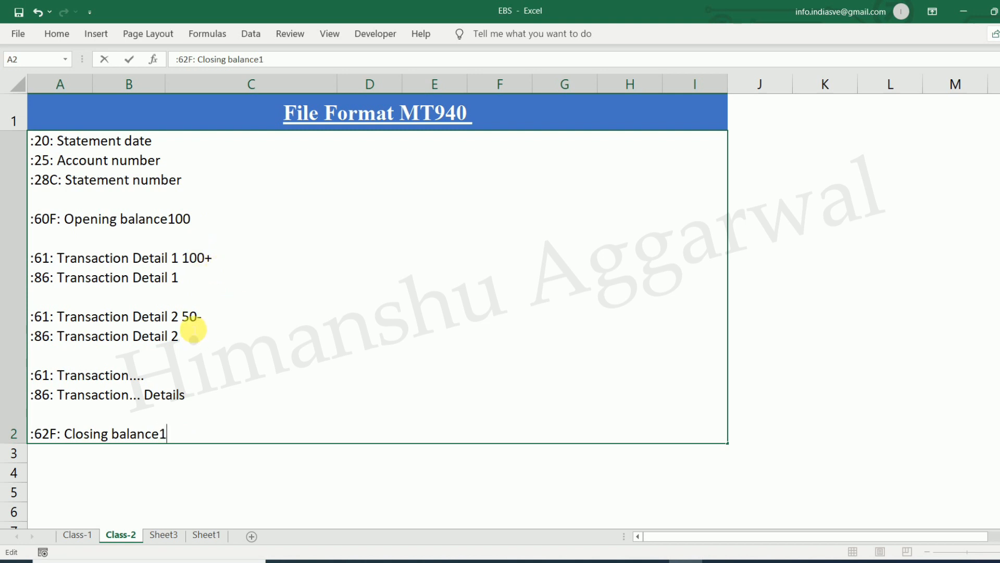
left_click(231, 478)
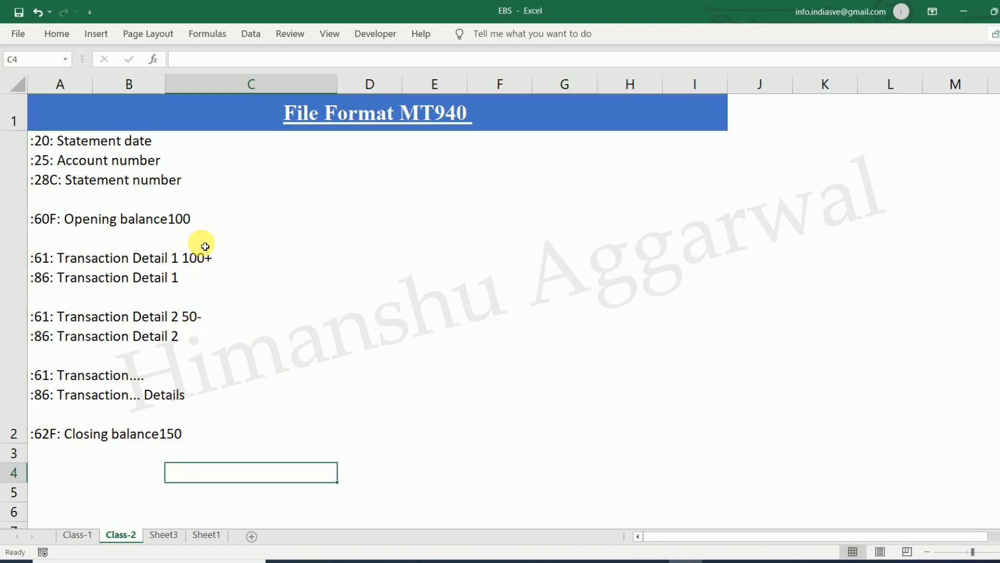
- Remove the sample amounts from the opening balance, both :61: transaction detail lines and the closing balance
left_click(195, 226)
double_click(192, 221)
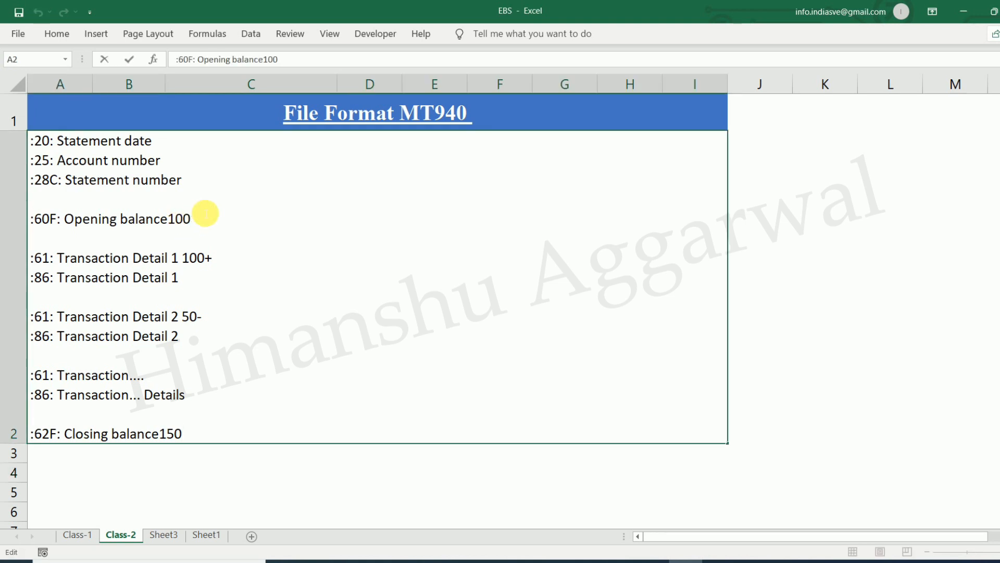
key("BackSpace")
left_click(214, 257)
key("BackSpace")
key("BackSpace")
key("BackSpace")
key("BackSpace")
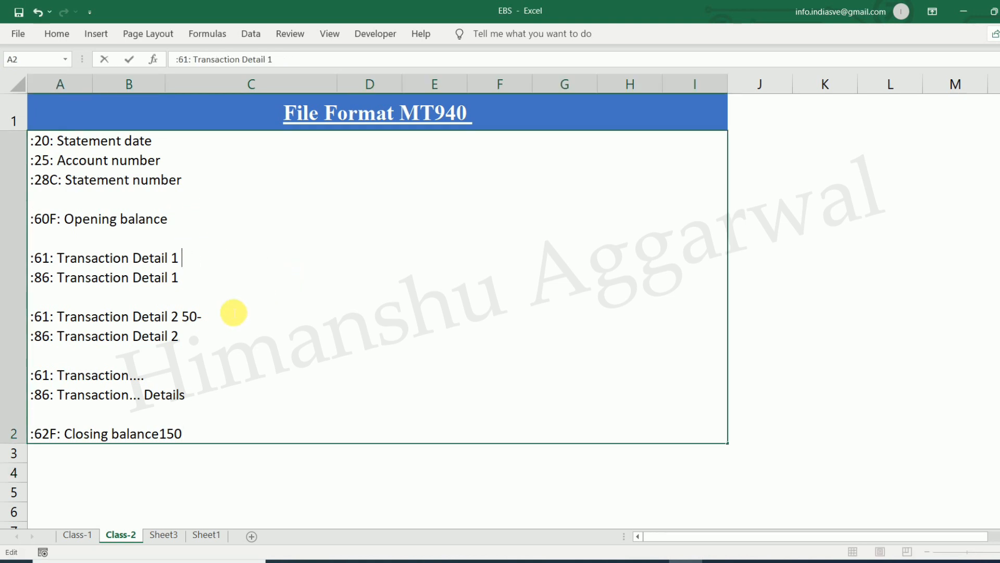
left_click(208, 319)
key("BackSpace")
key("BackSpace")
key("BackSpace")
key("BackSpace")
left_click(188, 440)
key("BackSpace")
key("BackSpace")
key("BackSpace")
left_click(752, 345)
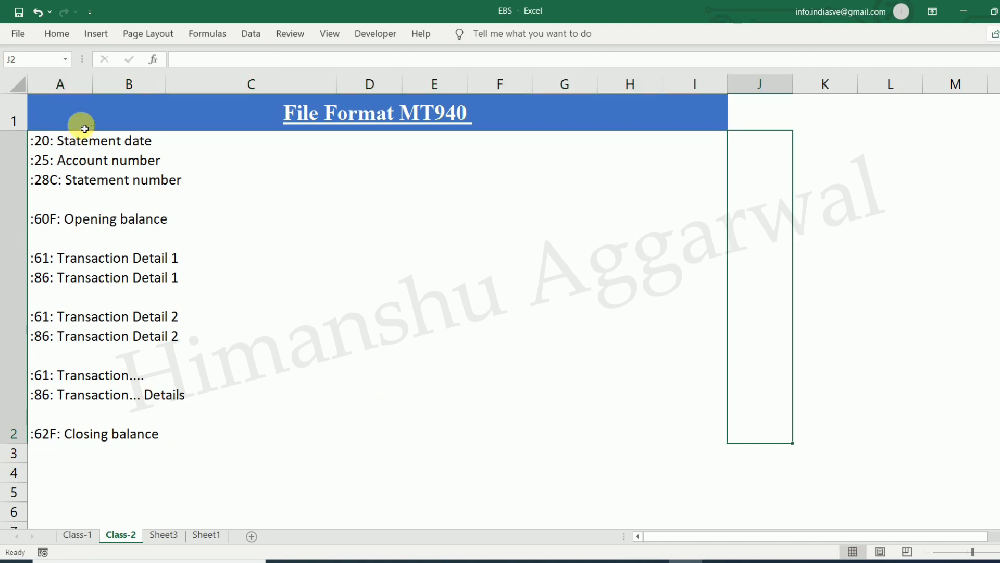
- Examine the statement line field descriptions on Sheet3, including the :60F: opening balance fields, and return to the Class-2 format overview
left_click(164, 535)
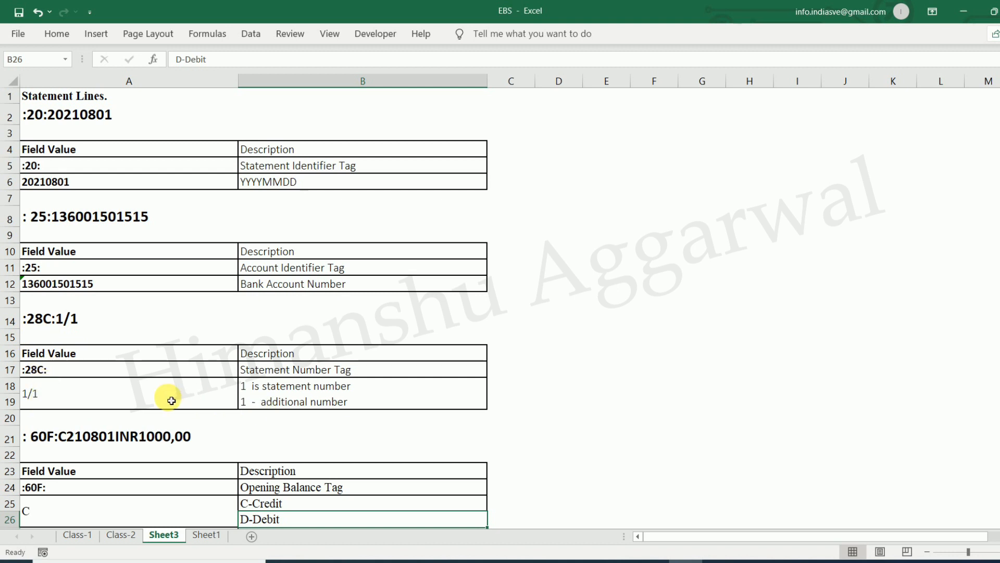
scroll(171, 400, "down", 2)
left_click(83, 409)
left_click(276, 404)
left_click(268, 419)
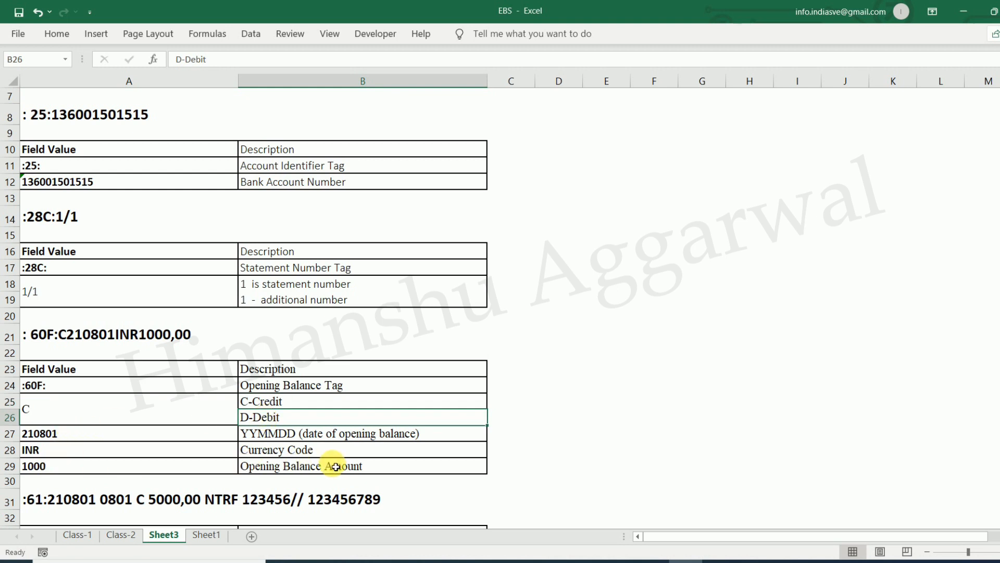
scroll(312, 456, "up", 2)
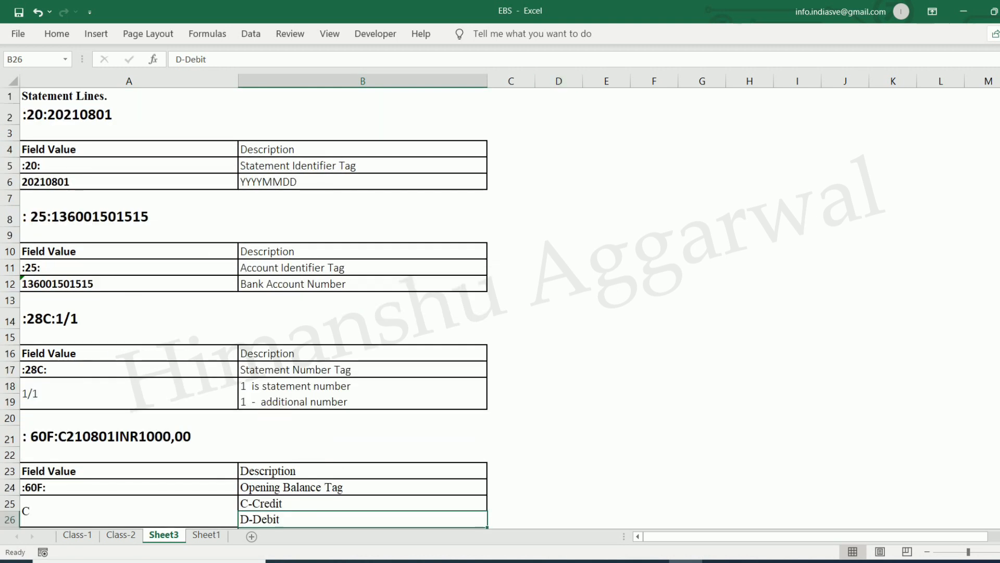
left_click(121, 534)
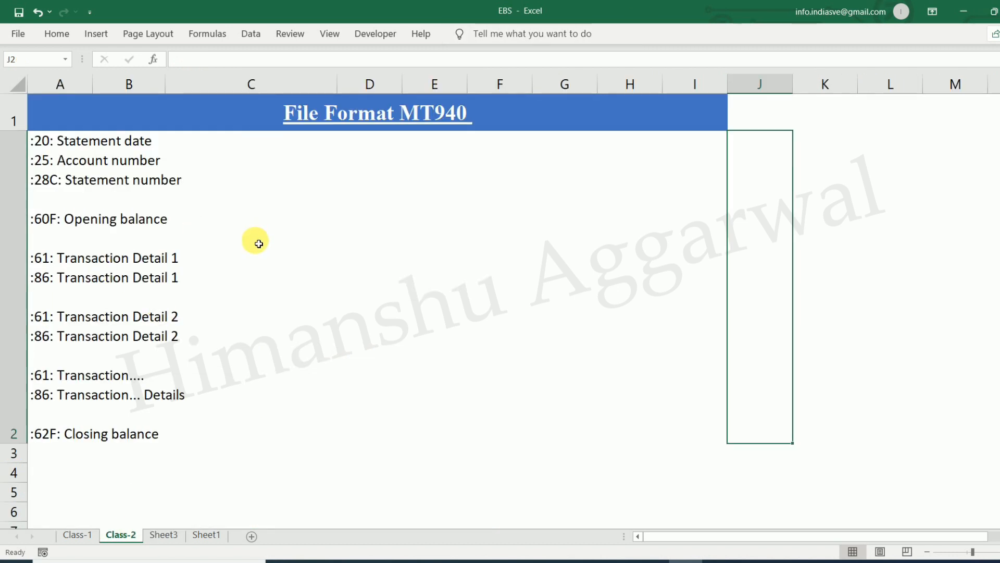
left_click(167, 141)
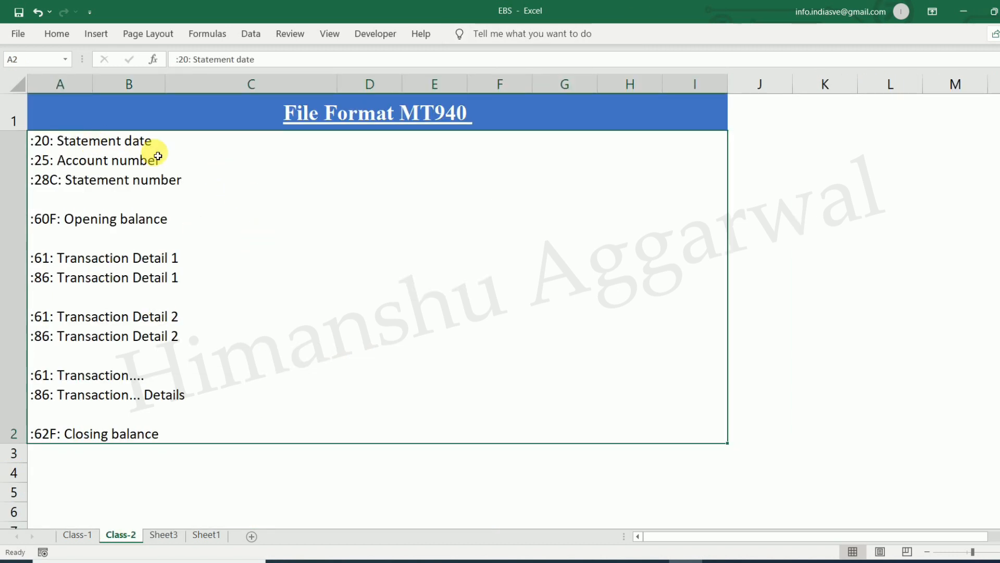
- Switch to the SAP Easy Access session and start the G/L account line item display with transaction fbl3n
mouse_move(551, 560)
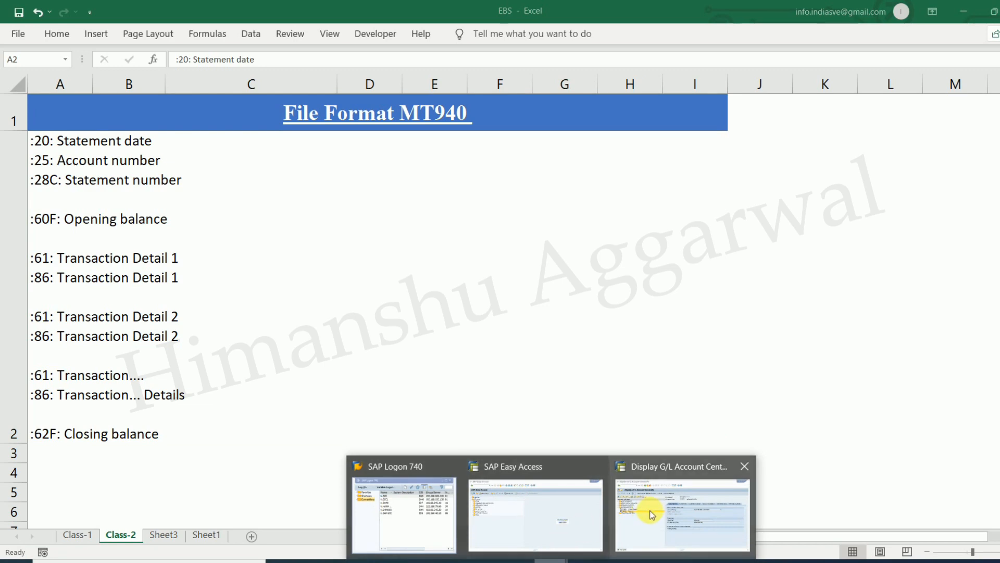
left_click(549, 523)
type("fbl3n")
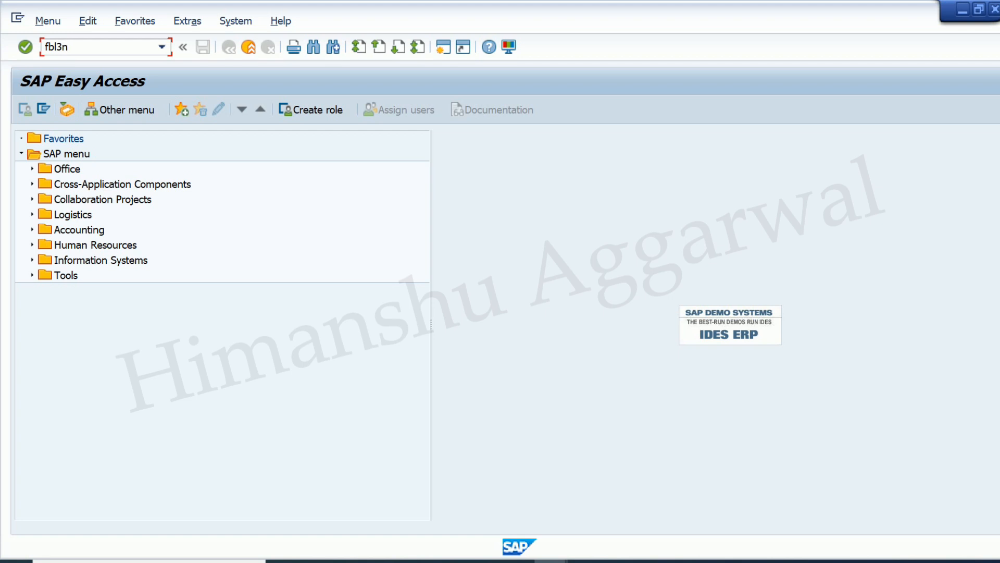
key("Return")
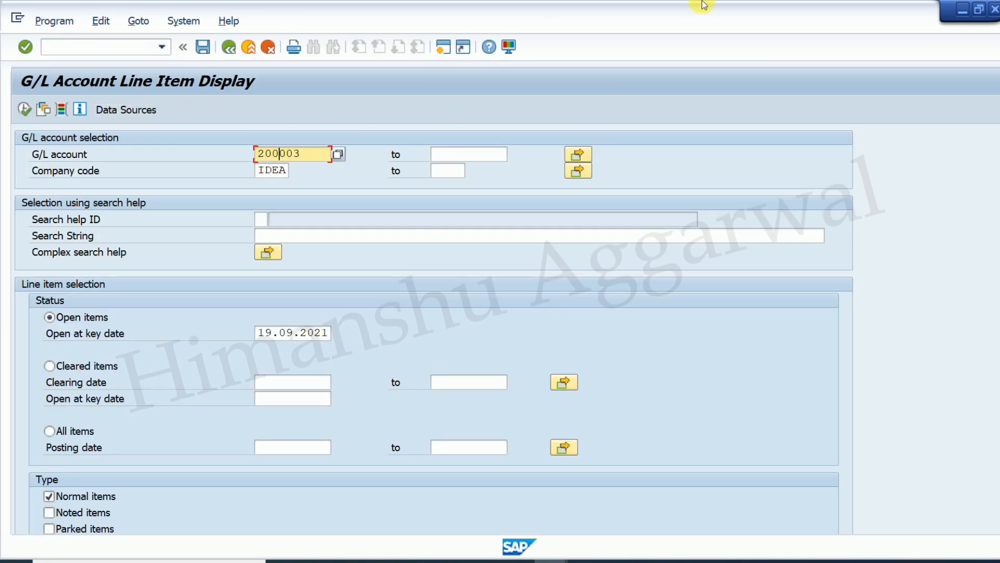
- Display the open items of G/L accounts 200000 to 200002 in company code IDEA, review them and return to the selection
type("0")
key("Tab")
type("200002")
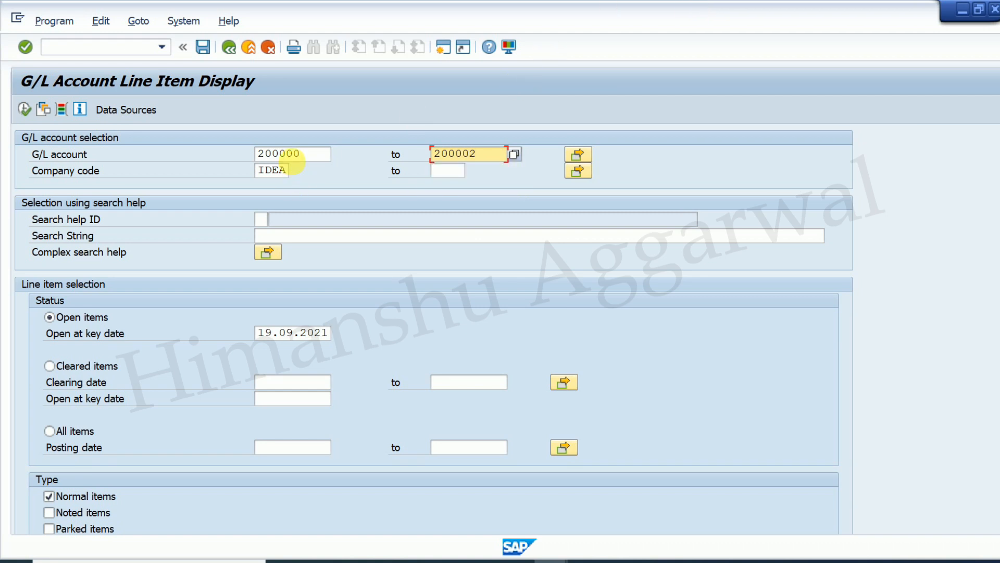
left_click(24, 110)
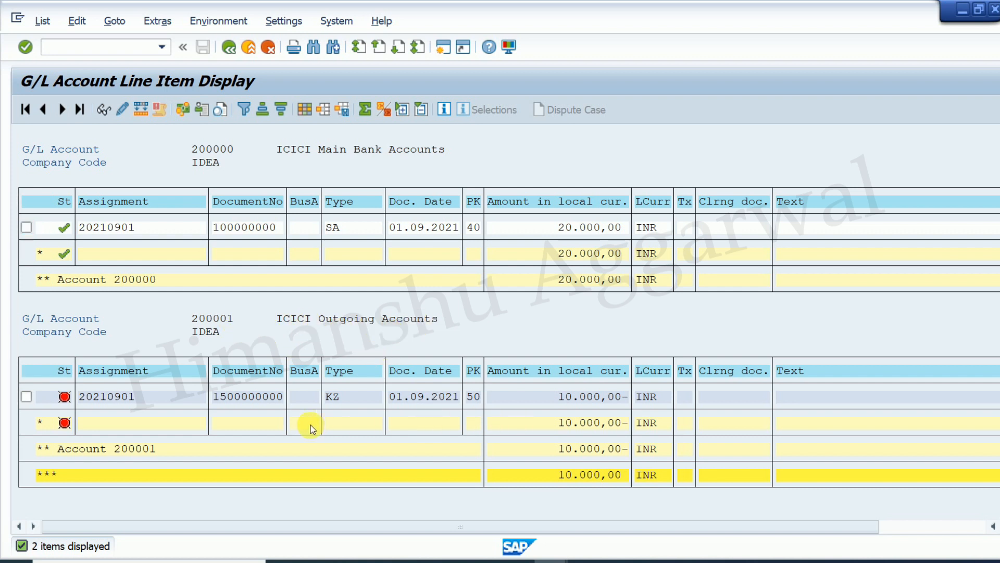
scroll(291, 420, "right", 1)
scroll(601, 448, "left", 1)
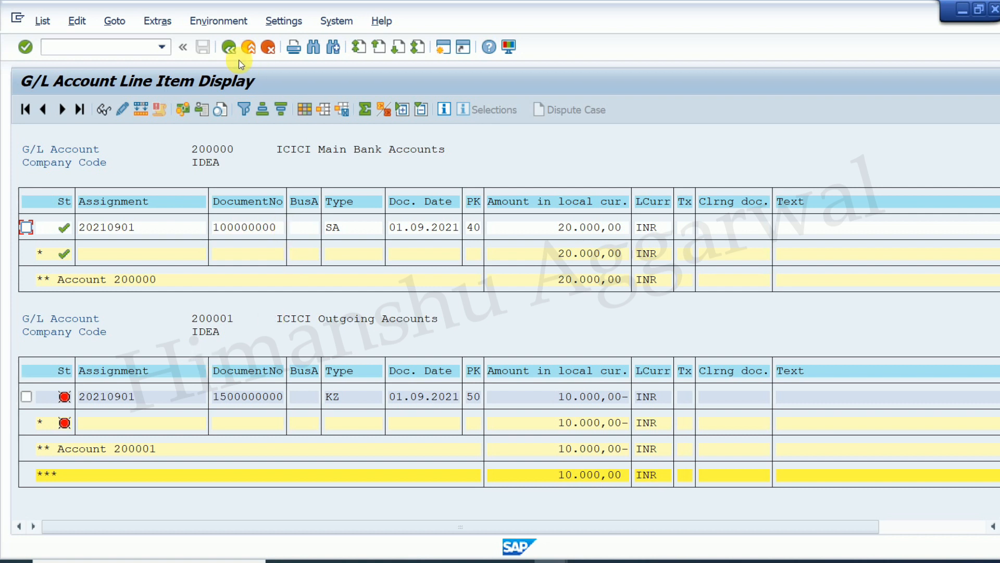
left_click(228, 47)
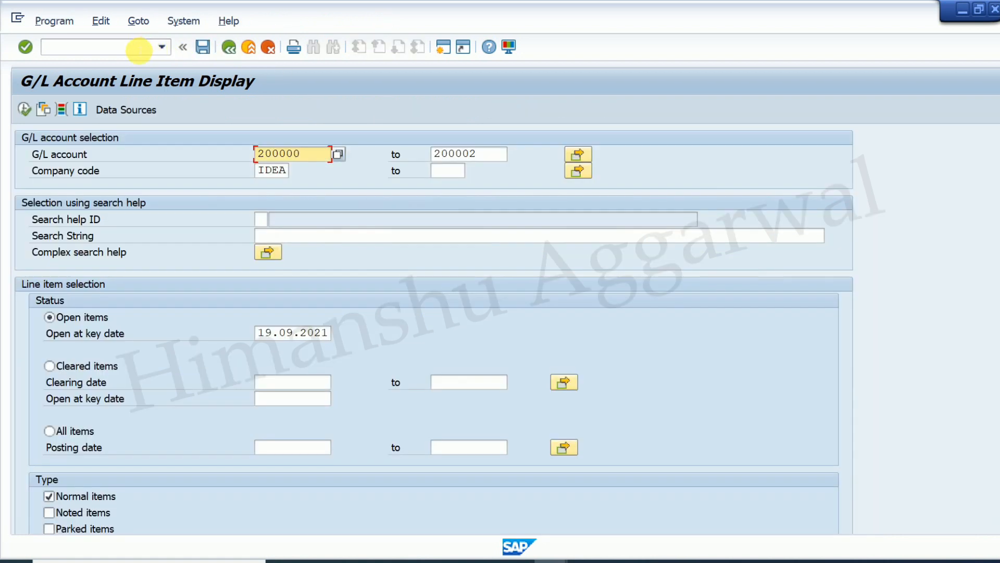
- Run transaction /nfbl5n, display the preset customer's open items in company code IDEA and return to the selection
type("/nfbl5n")
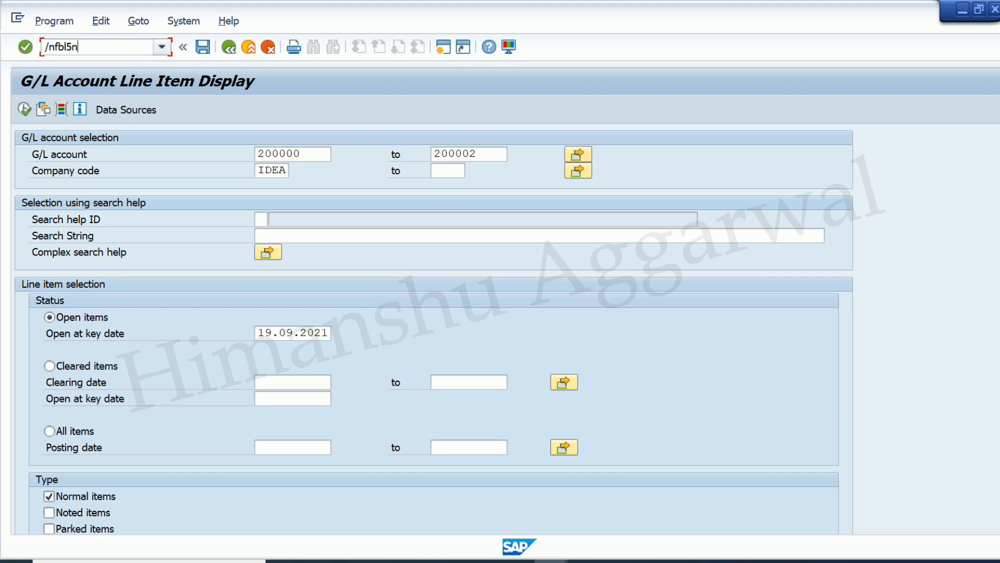
key("Return")
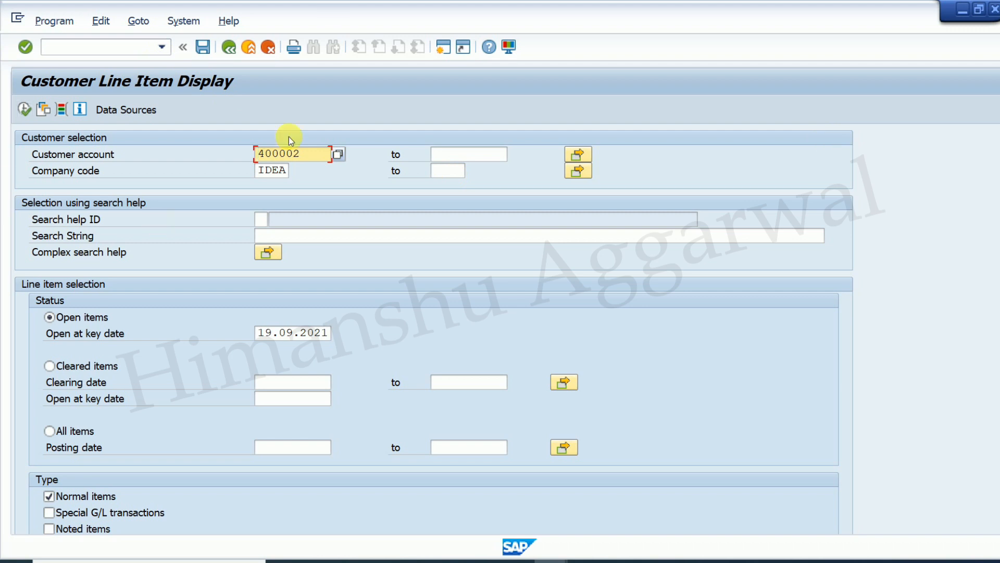
left_click(24, 109)
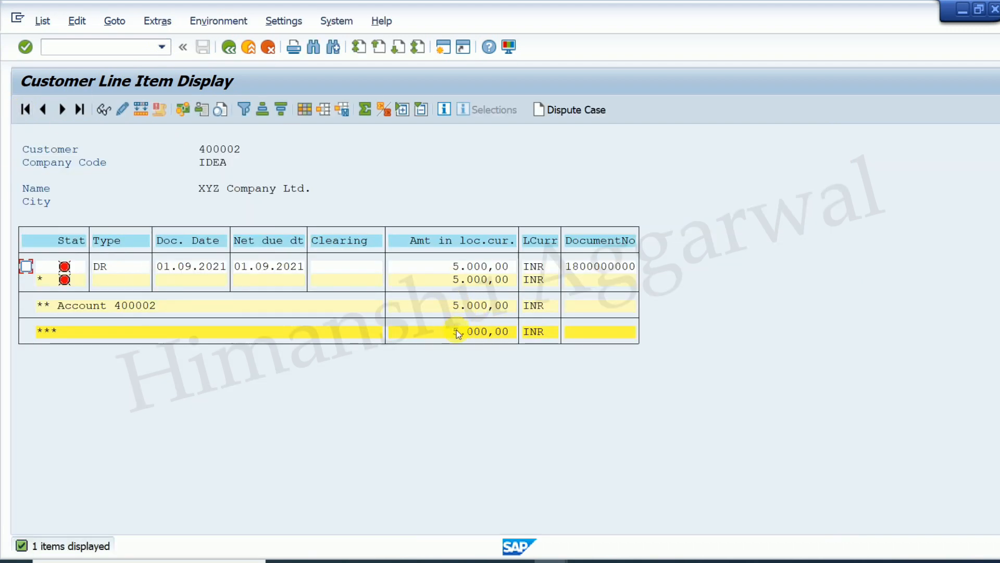
left_click(229, 48)
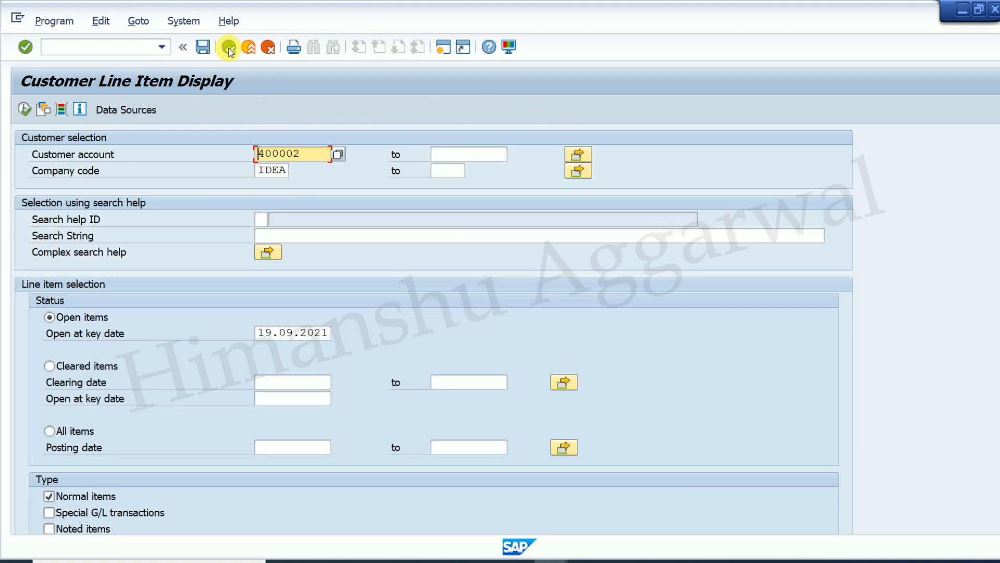
- Leave the customer line item selection, open a new Notepad file and place it beside the MT940 format sheet in Excel
left_click(229, 48)
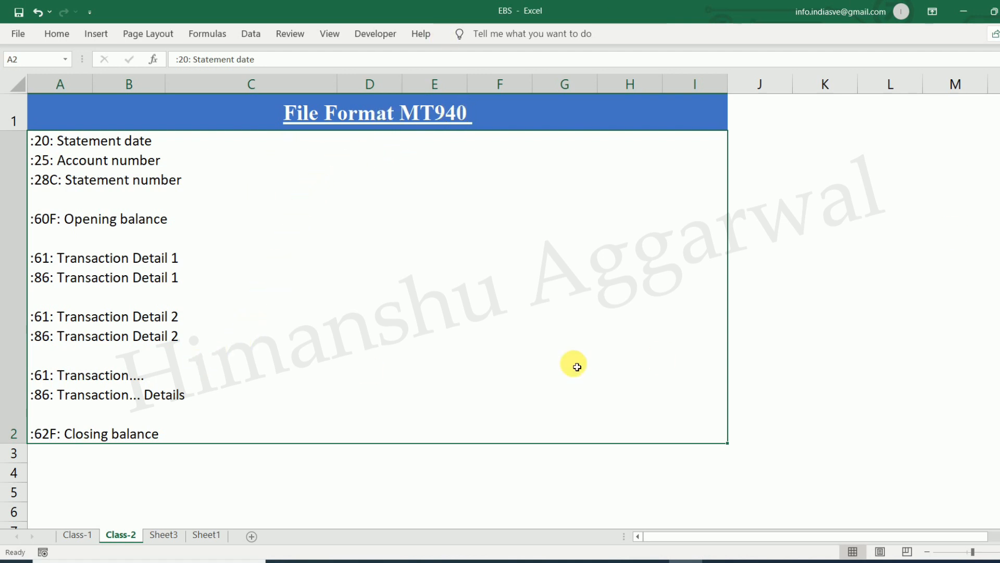
left_click(182, 558)
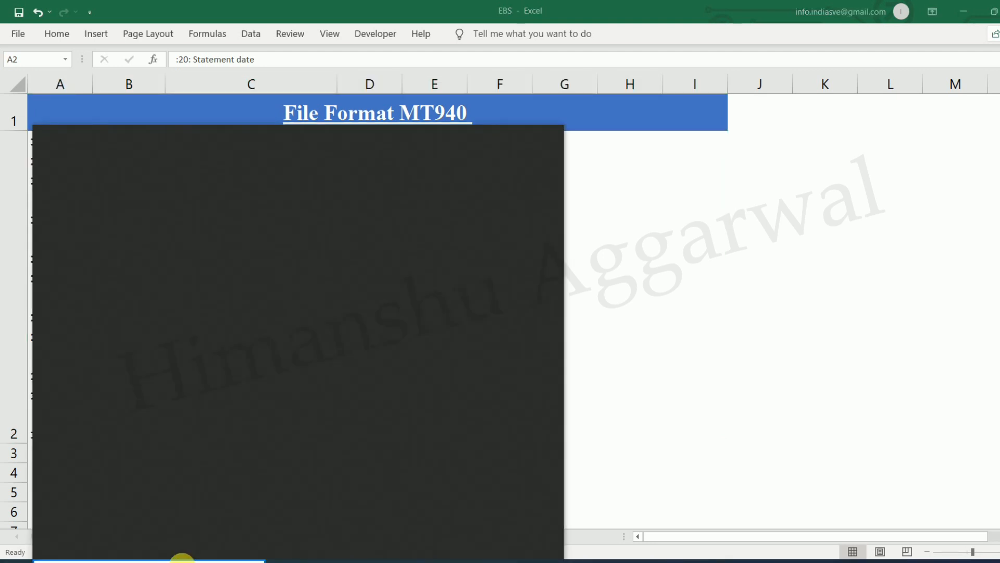
type("notepad")
key("Return")
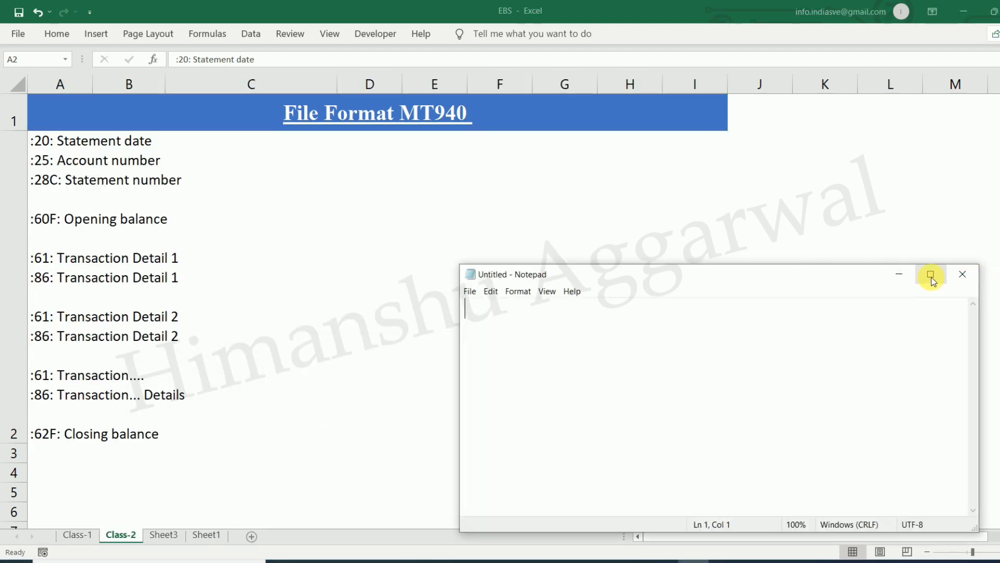
left_click_drag(688, 274, 744, 199)
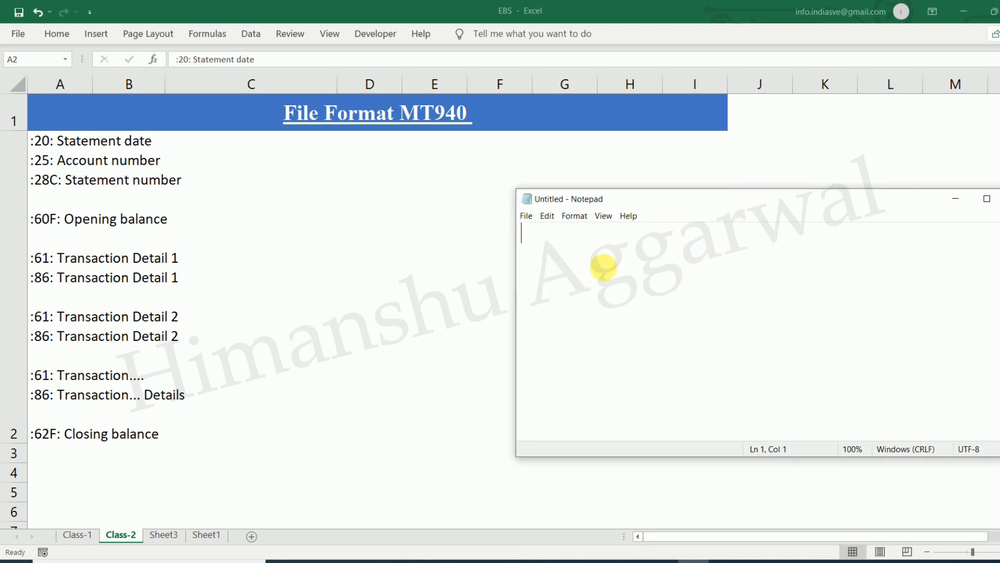
- Copy the whole MT940 format text from cell A2 of the Class-2 sheet into the blank Notepad file and maximize it
left_click(47, 156)
double_click(46, 157)
left_click_drag(35, 141, 219, 431)
key("ctrl+c")
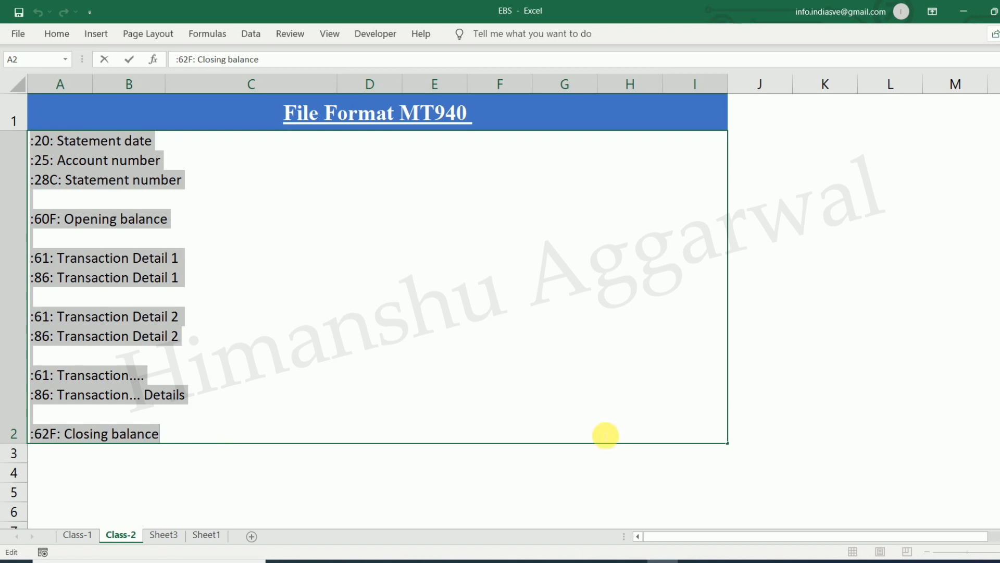
left_click(695, 561)
key("ctrl+v")
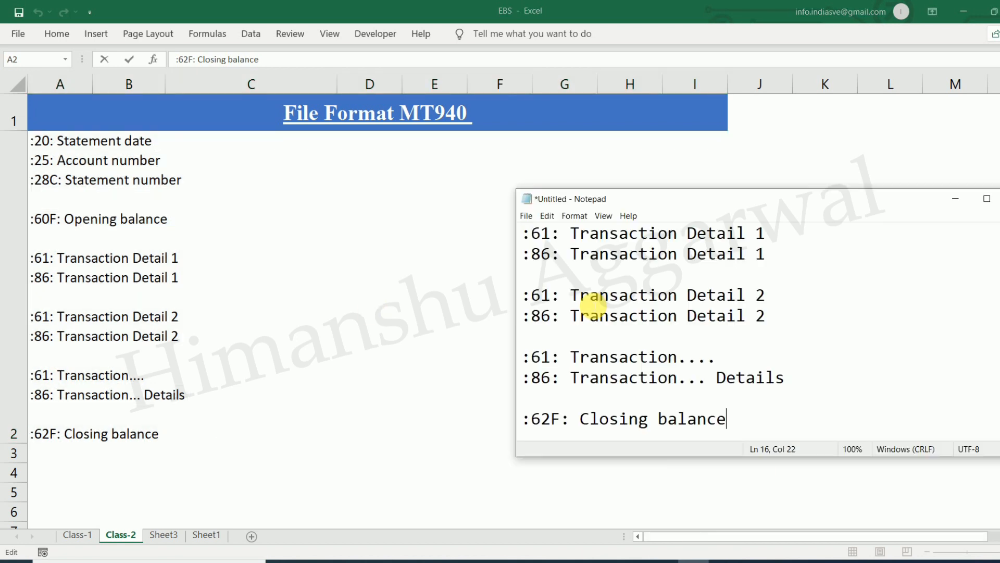
left_click(986, 198)
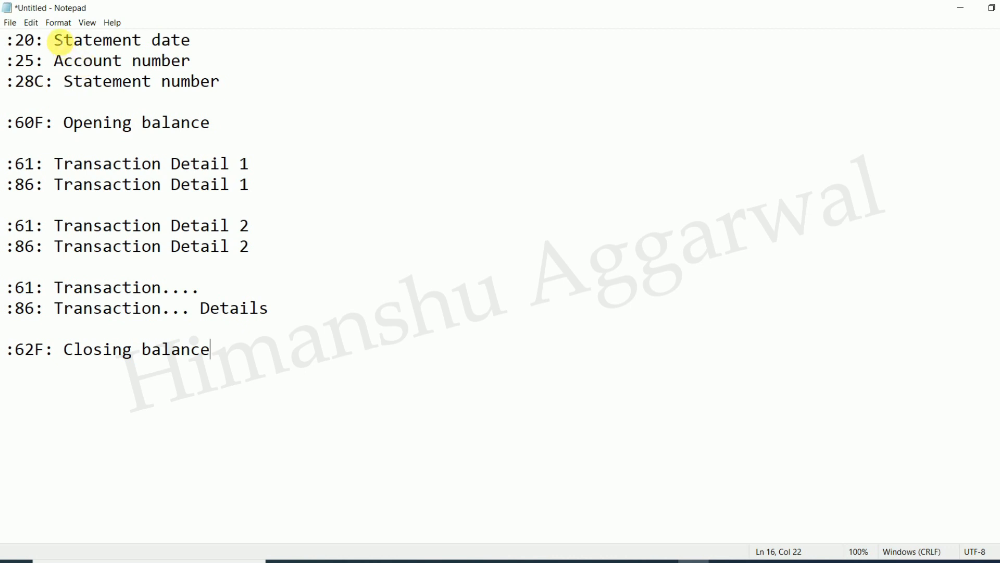
- Delete the descriptions after every tag from :62F: up to :20:, keeping only the MT940 field tags
left_click(60, 41)
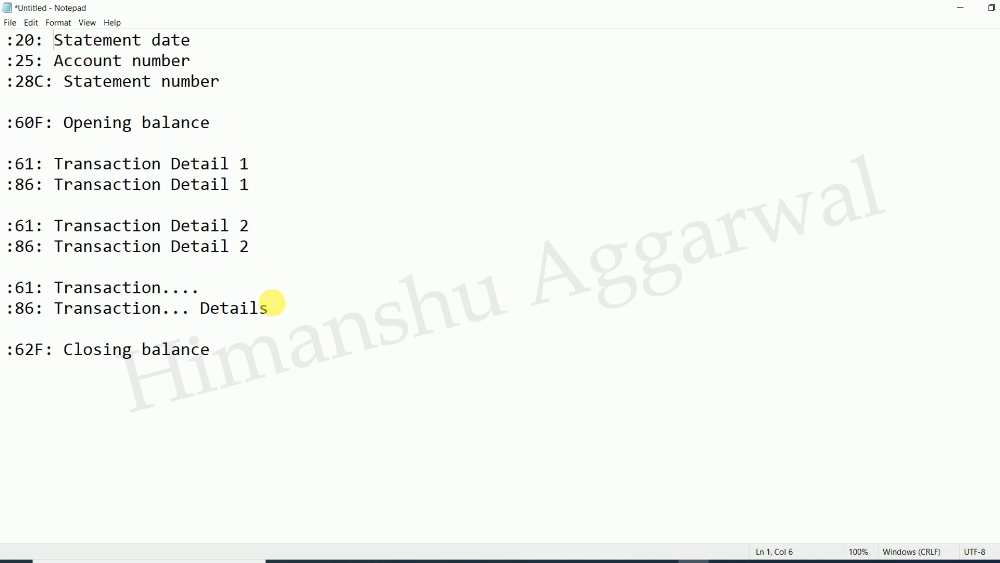
left_click(225, 355)
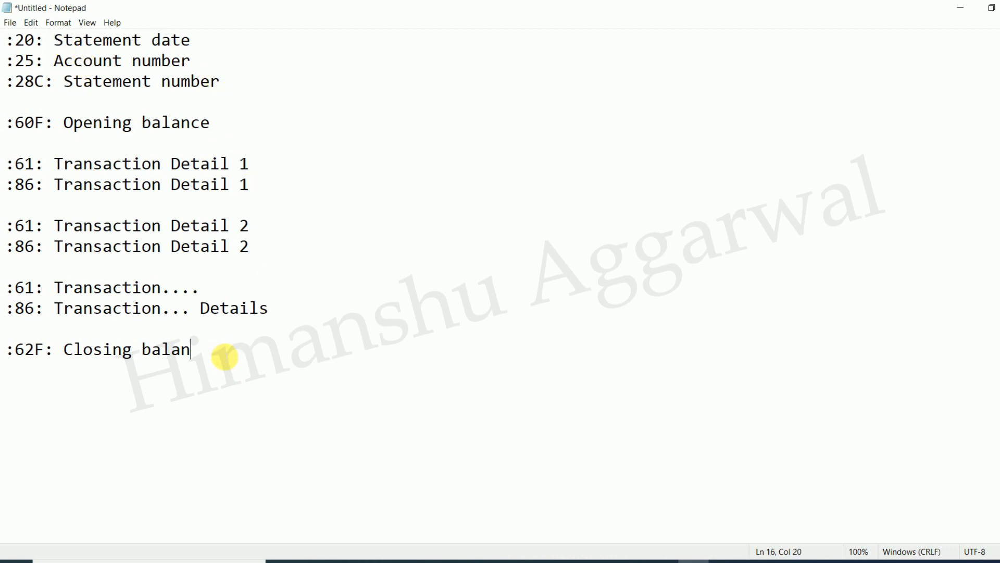
key("BackSpace")
key("BackSpace")
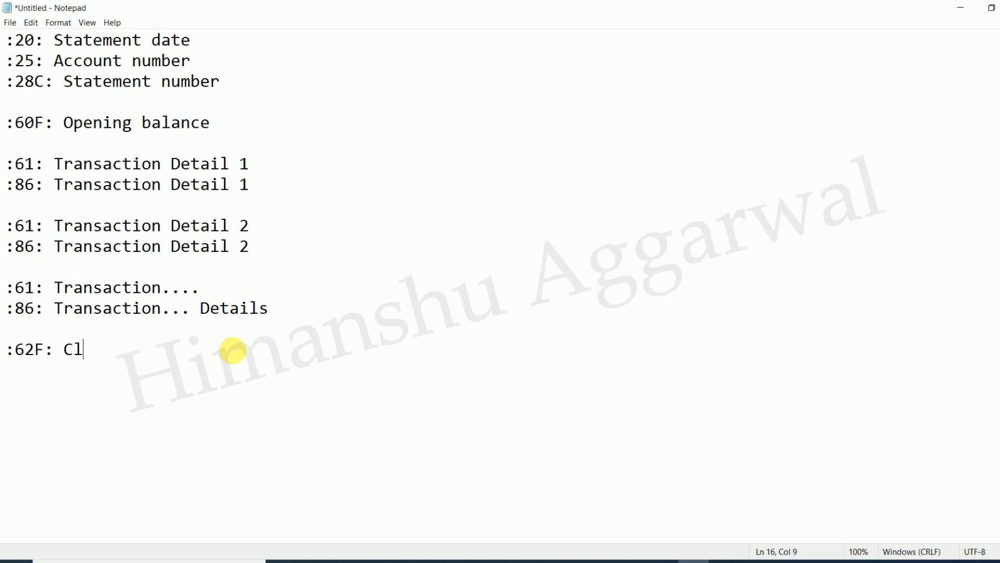
key("BackSpace")
right_click(233, 350)
left_click(154, 359)
key("BackSpace")
key("BackSpace")
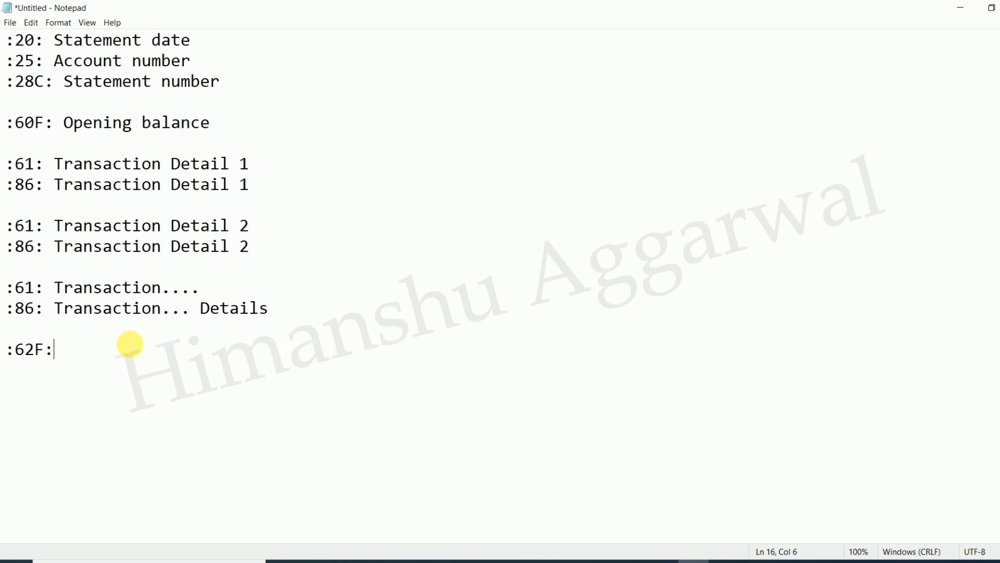
left_click_drag(269, 308, 175, 225)
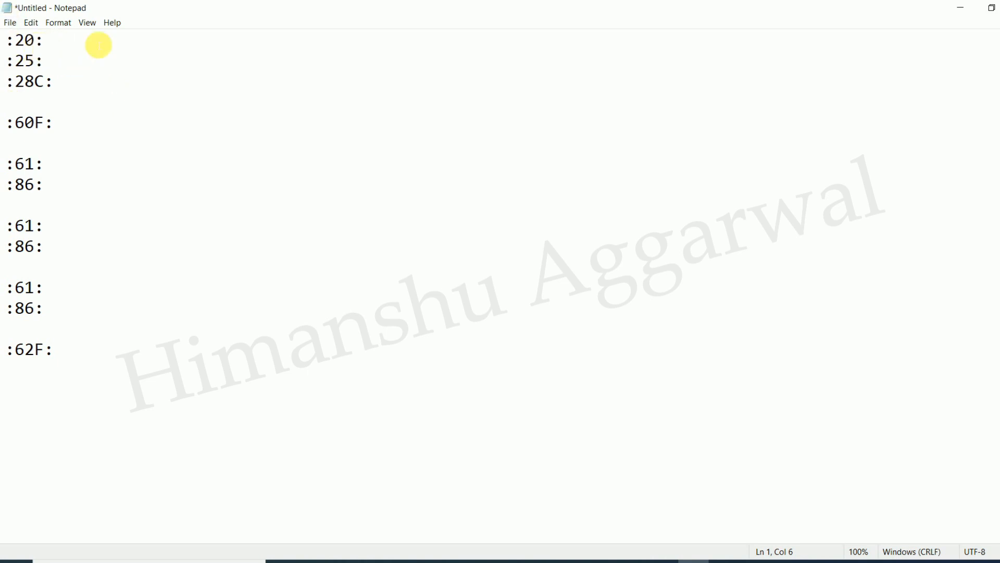
- Save the text file as EBSTESTING on New Volume (E:)
left_click(9, 22)
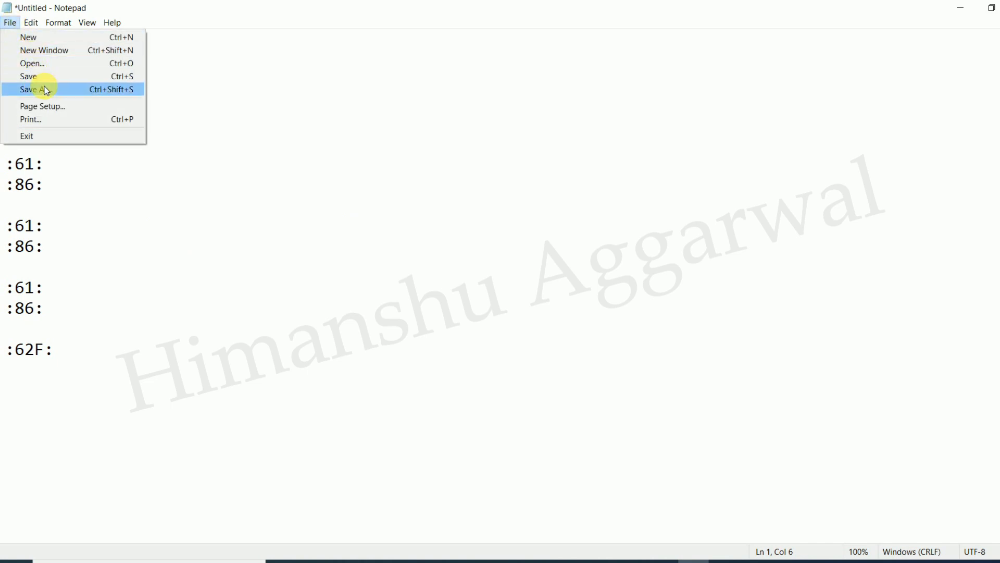
left_click(57, 76)
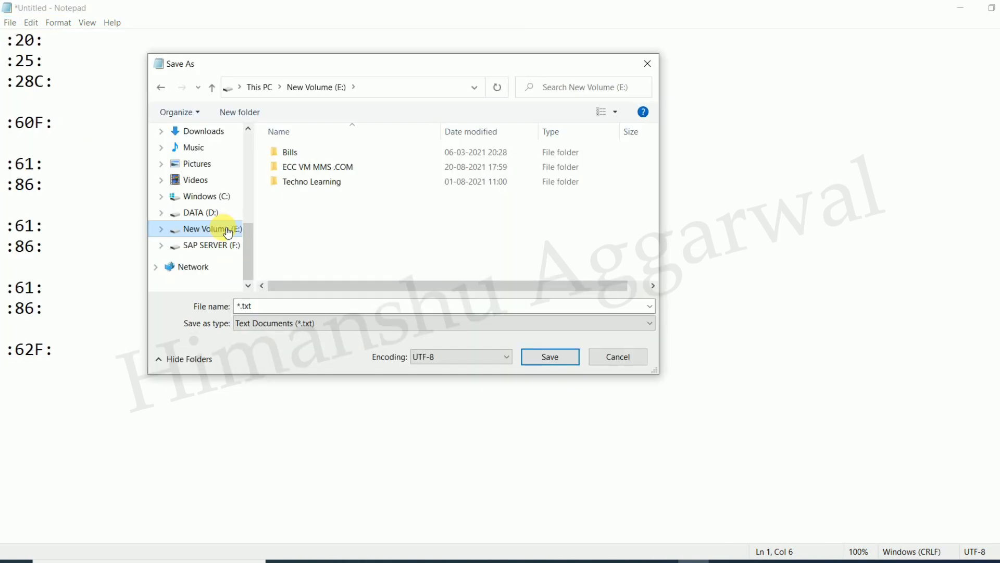
left_click_drag(237, 308, 305, 312)
type("E")
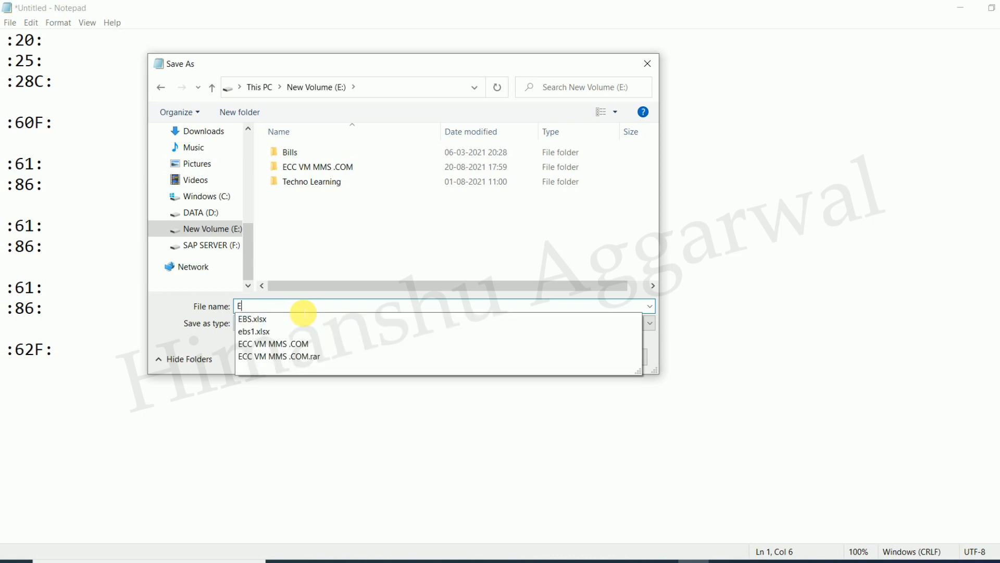
type("BSTESTING")
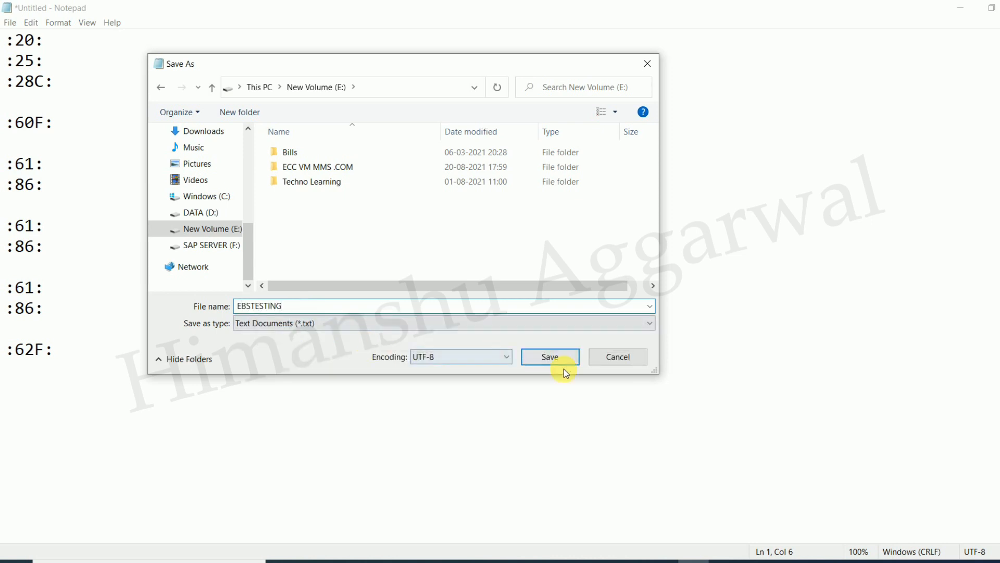
left_click(552, 359)
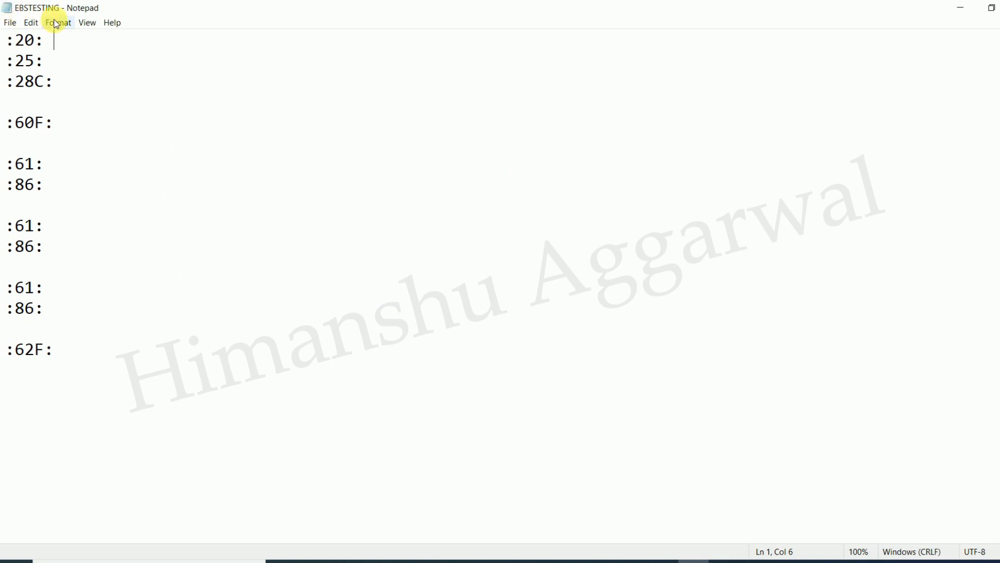
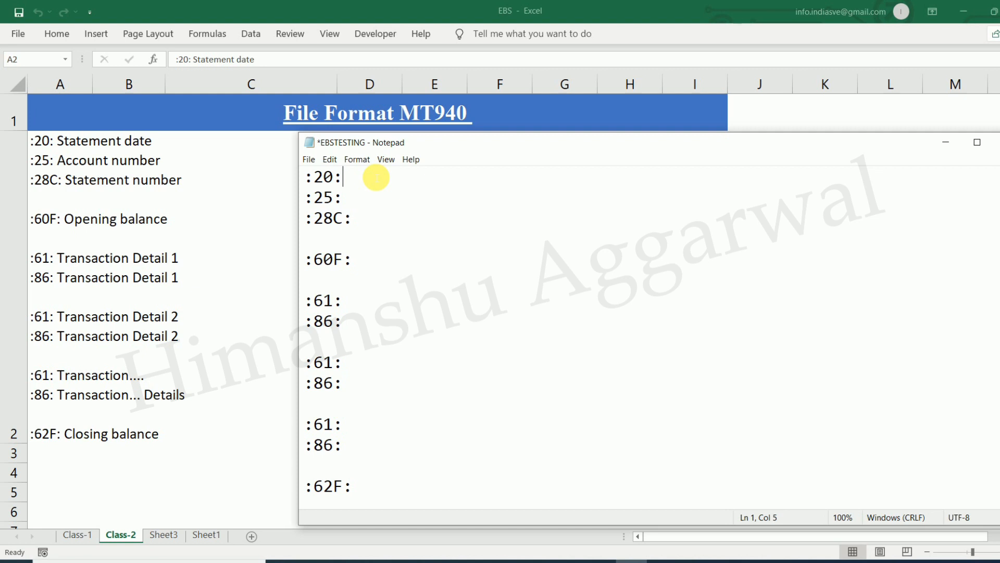
- Enter 20210901 as the statement date after the :20: tag and place the cursor on the :25: line
type("2021")
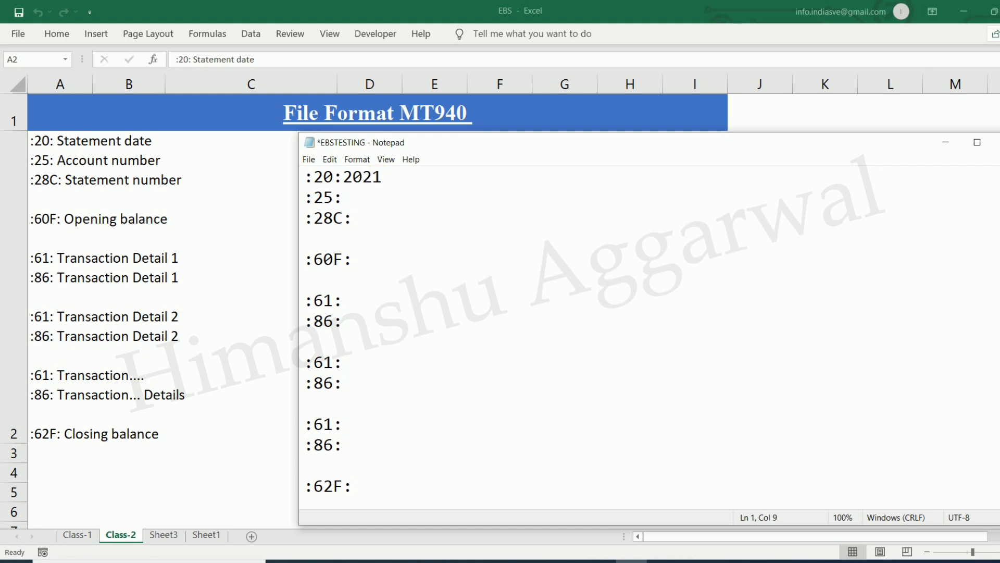
type("0901")
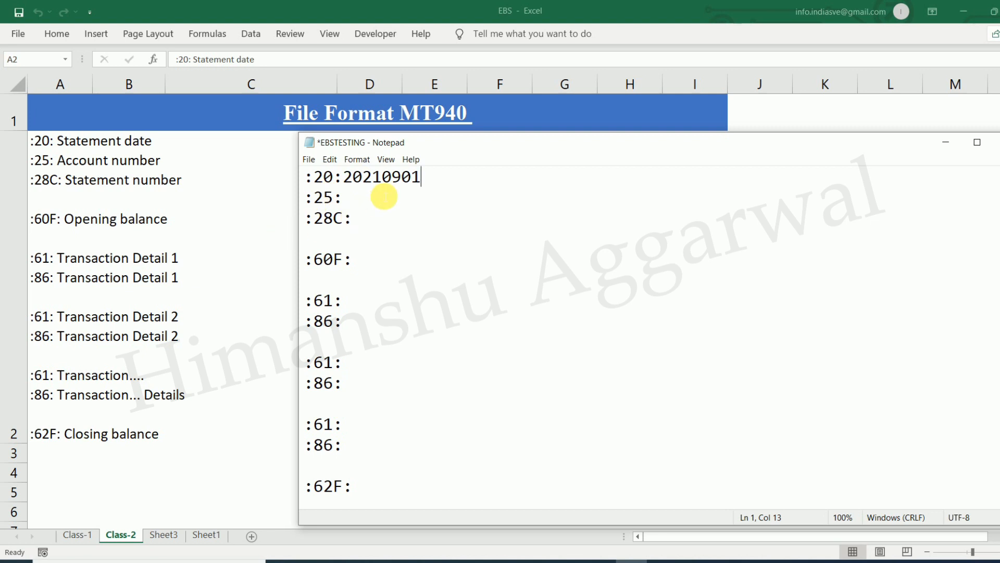
left_click(371, 200)
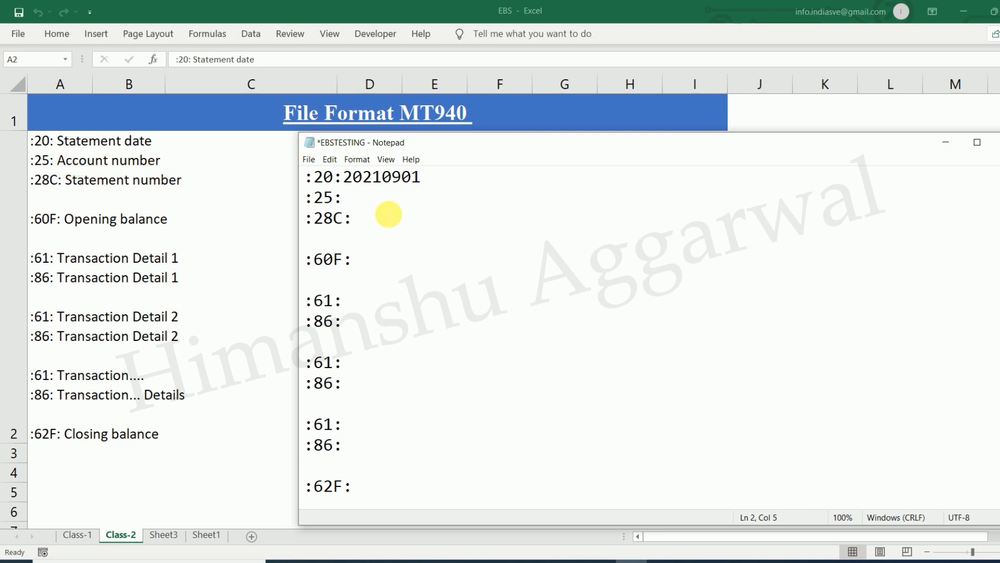
- Switch to SAP, start transaction FI12 in a new session and open the house banks of company code IDEA
mouse_move(529, 560)
left_click(584, 500)
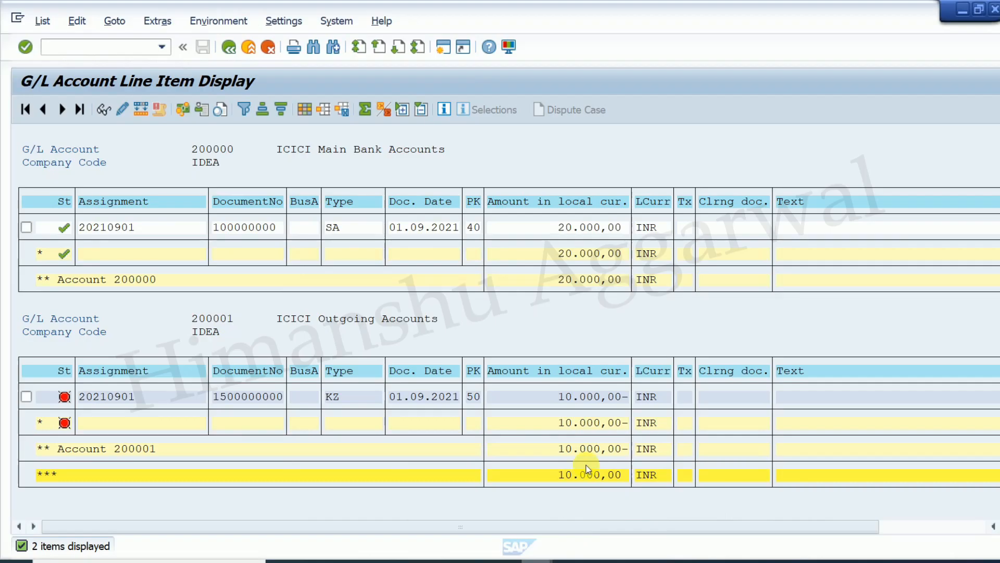
left_click(449, 52)
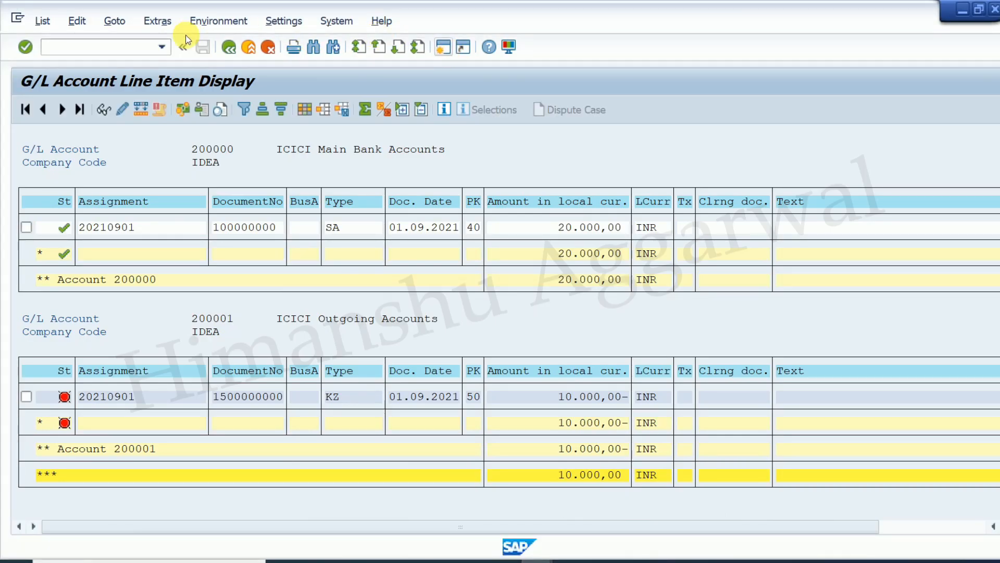
type("FI12")
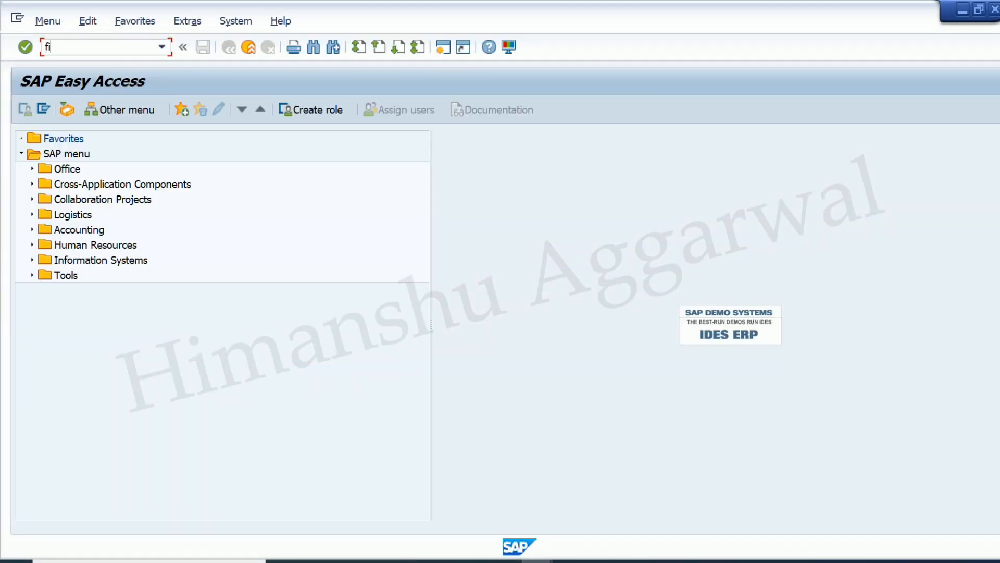
key("Return")
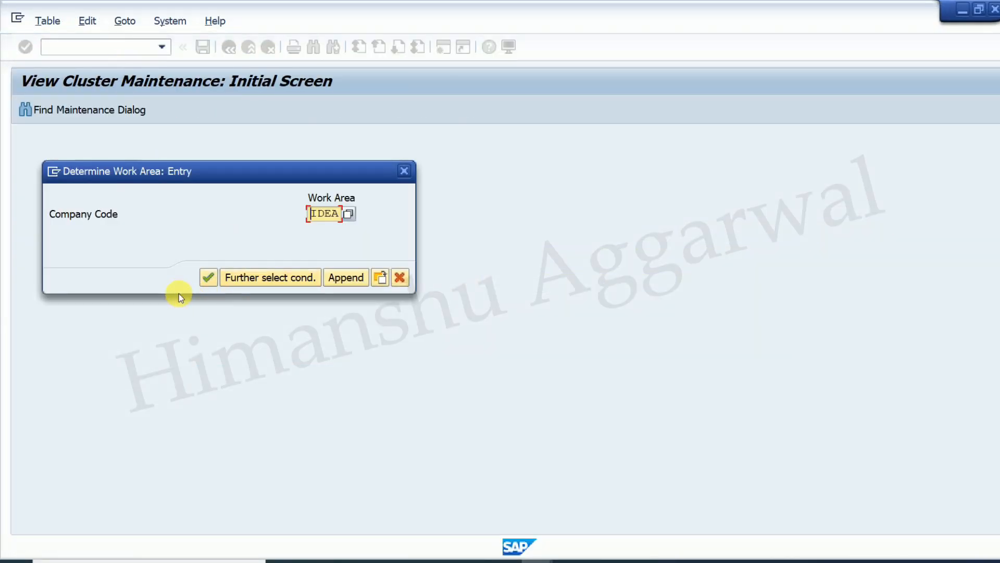
left_click(214, 283)
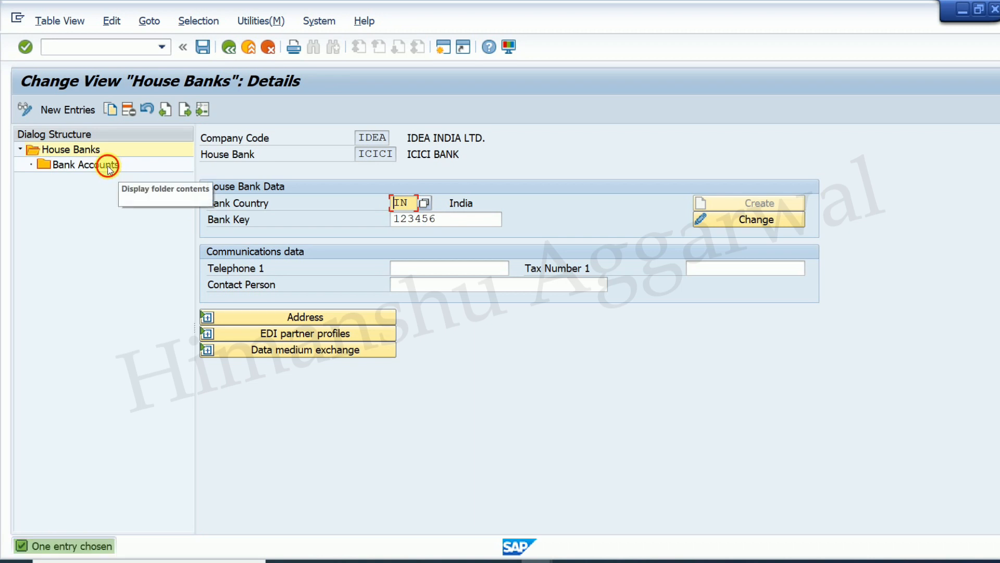
- Copy the bank account number from the ICICI house bank's account details into the :25: line of the EBSTESTING file
double_click(107, 165)
left_click_drag(448, 235, 359, 240)
key("ctrl+c")
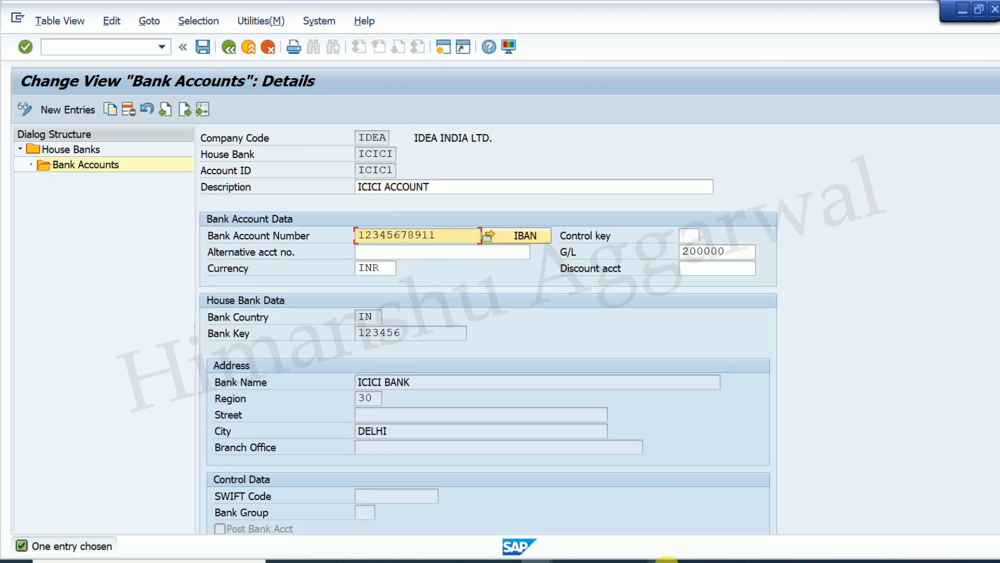
left_click(632, 560)
key("ctrl+v")
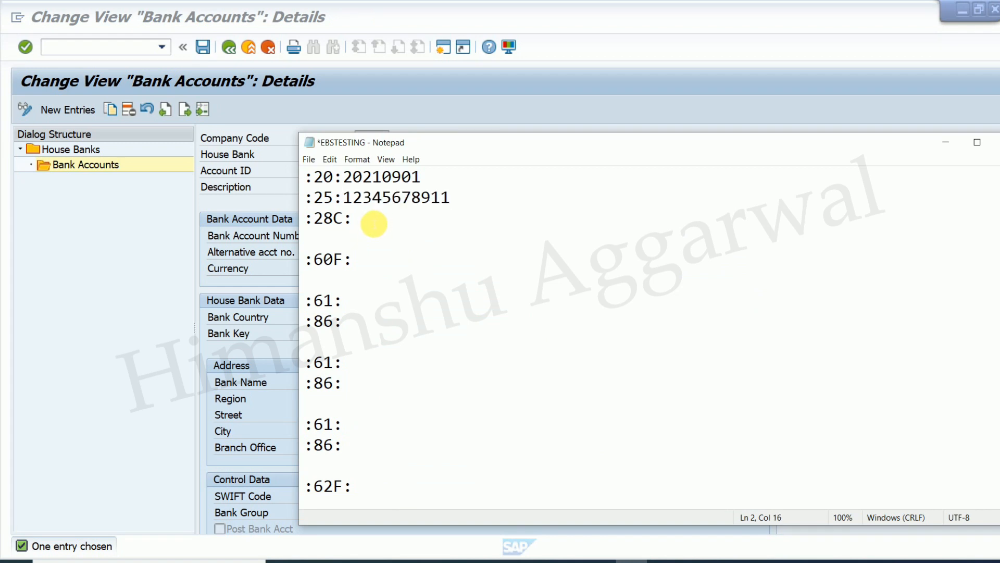
- Check the :28C: field's meaning in the Excel format sheet and enter 1 as the statement number in the EBSTESTING file
left_click(373, 224)
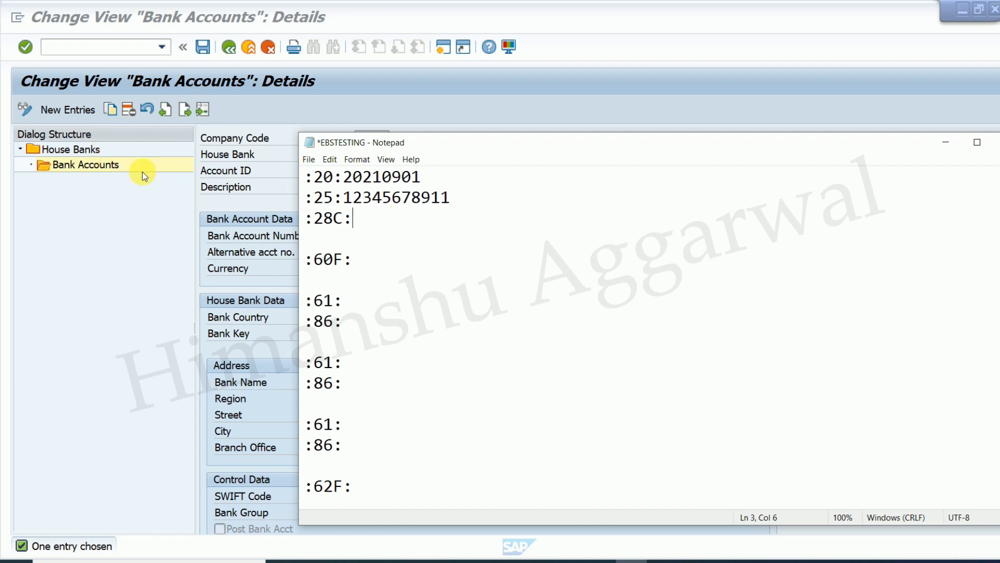
left_click(694, 560)
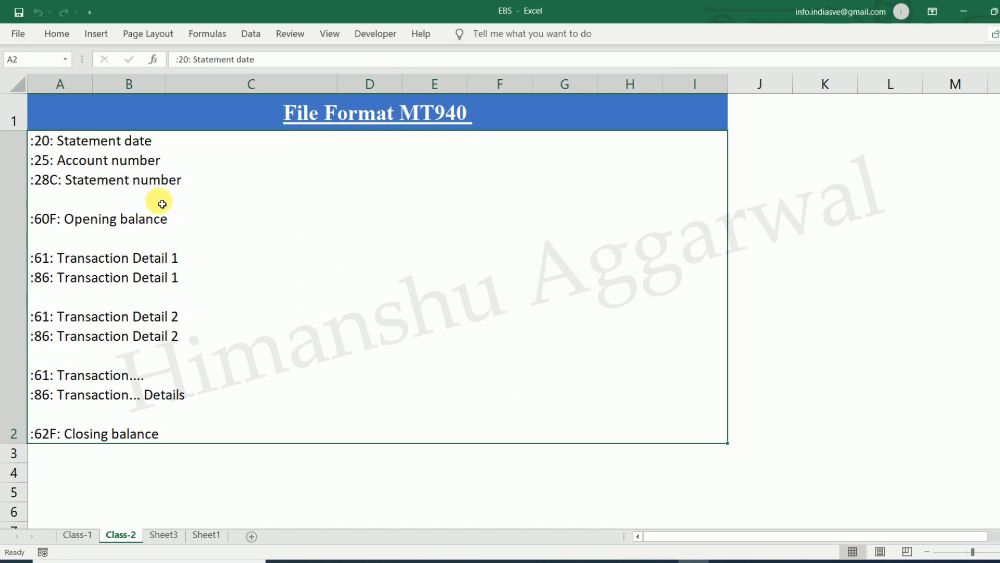
left_click(631, 561)
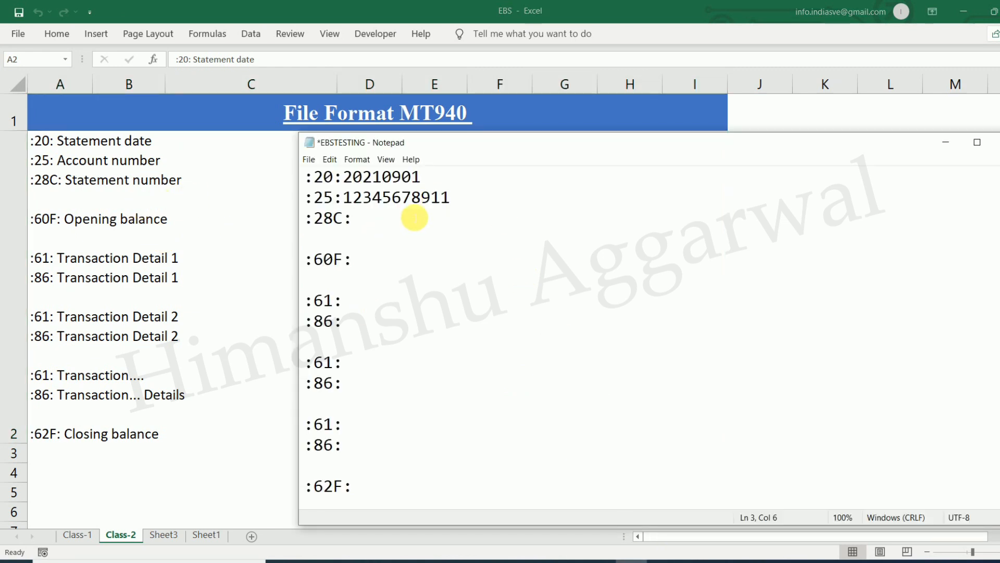
type("1")
- Check the ICICI main account's balance in SAP's G/L line items and enter C210921INR20000,00 as the :60F: opening balance in EBSTESTING
left_click(371, 266)
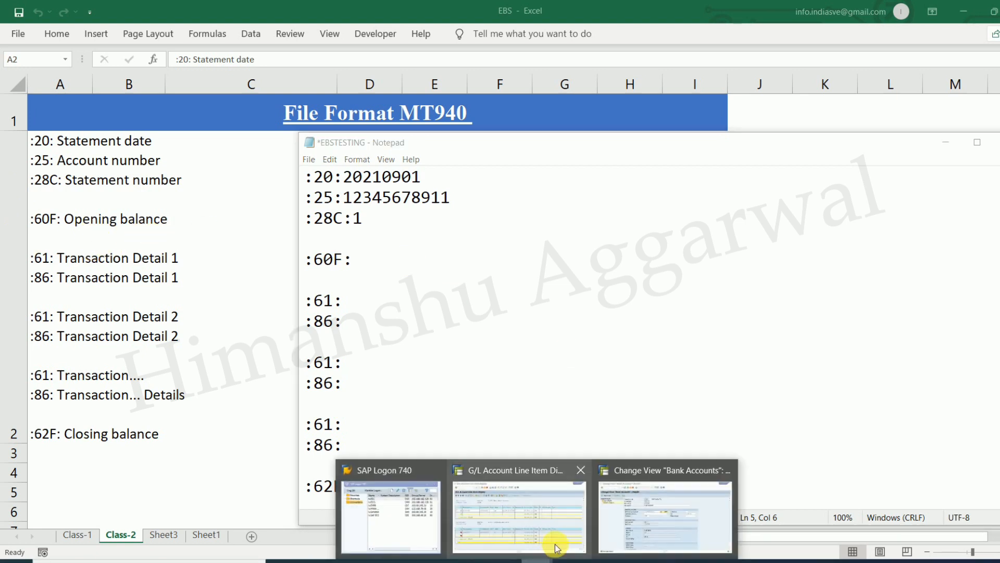
left_click(554, 541)
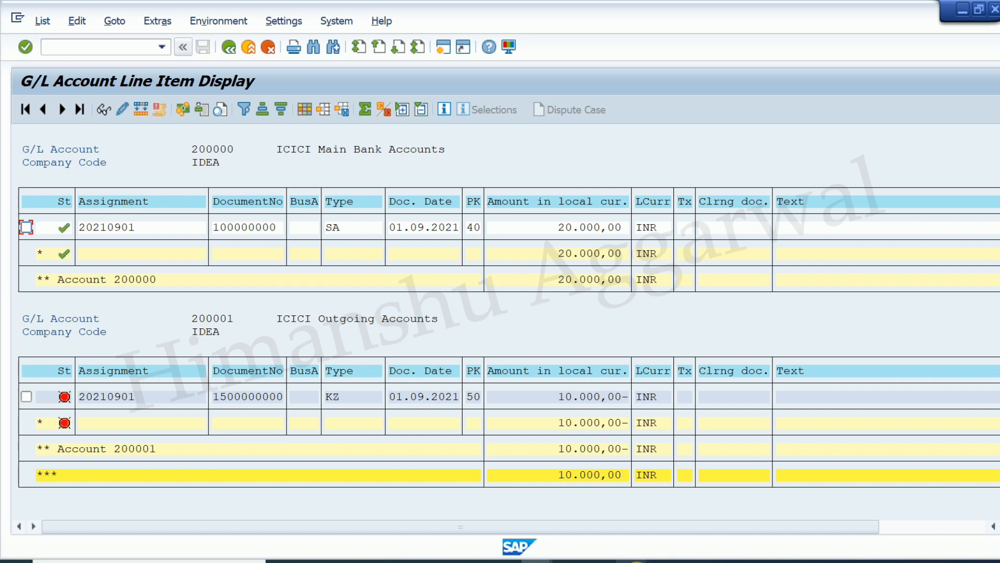
left_click(628, 561)
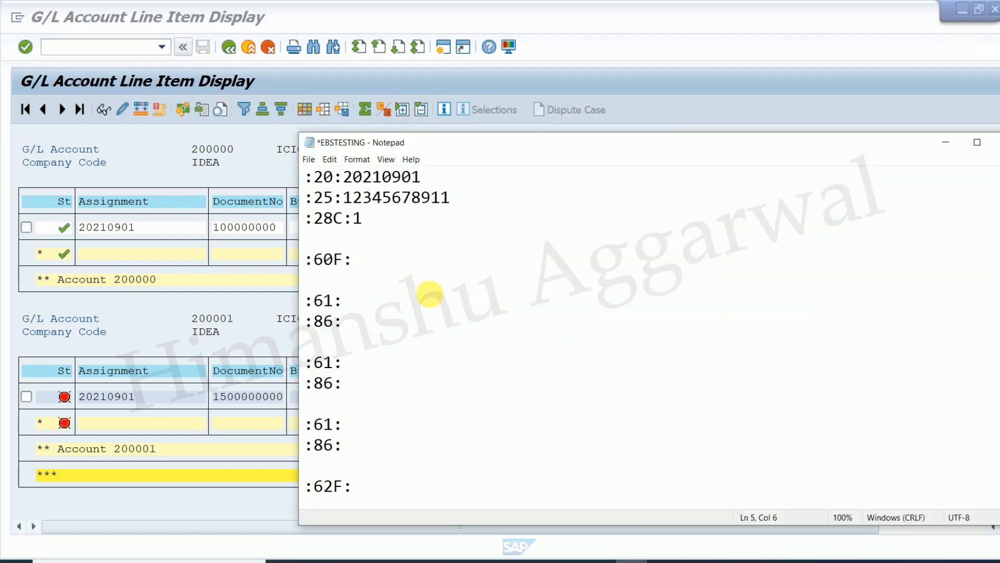
type("c")
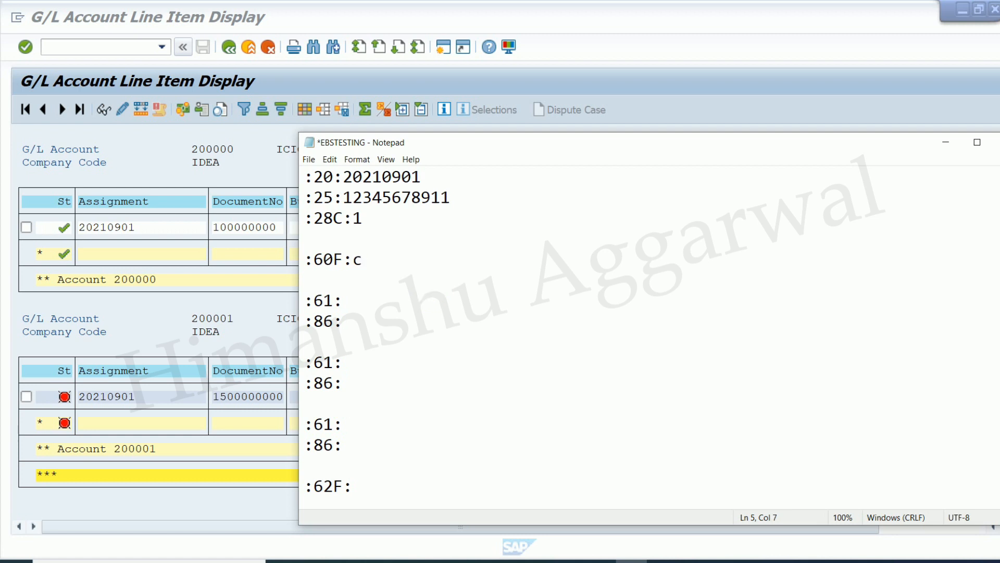
key("BackSpace")
type("C21")
type("0921")
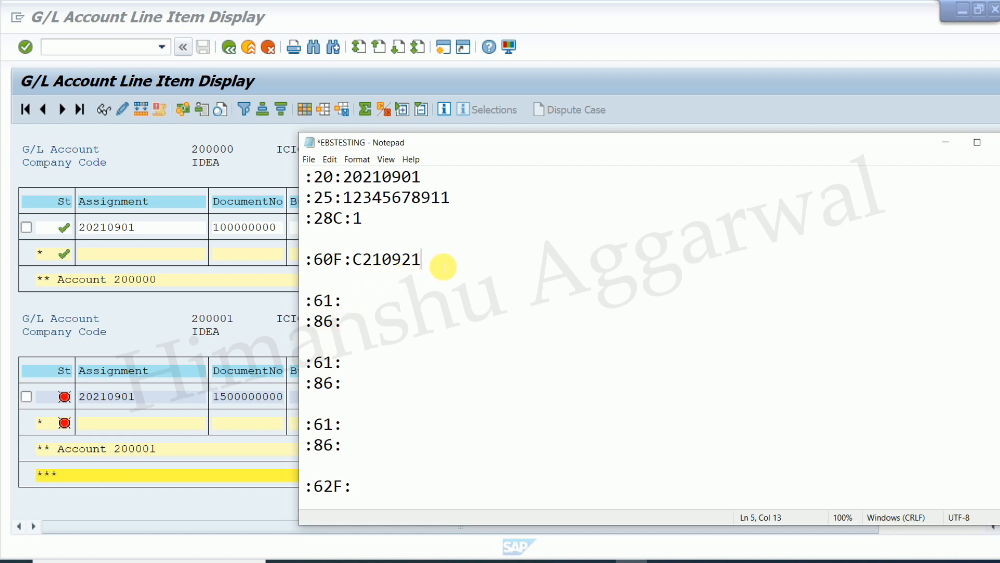
type("INR")
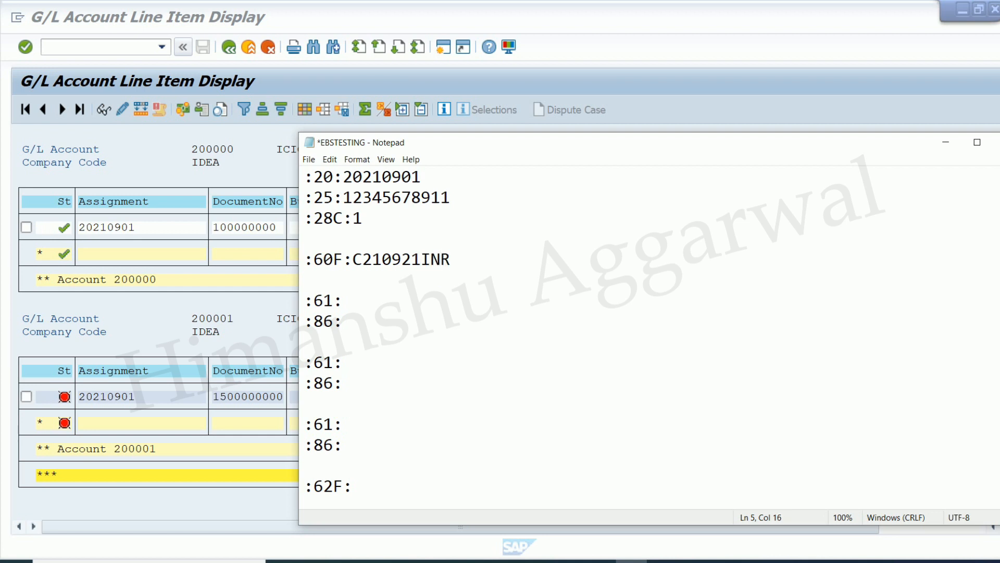
type("20,000,00")
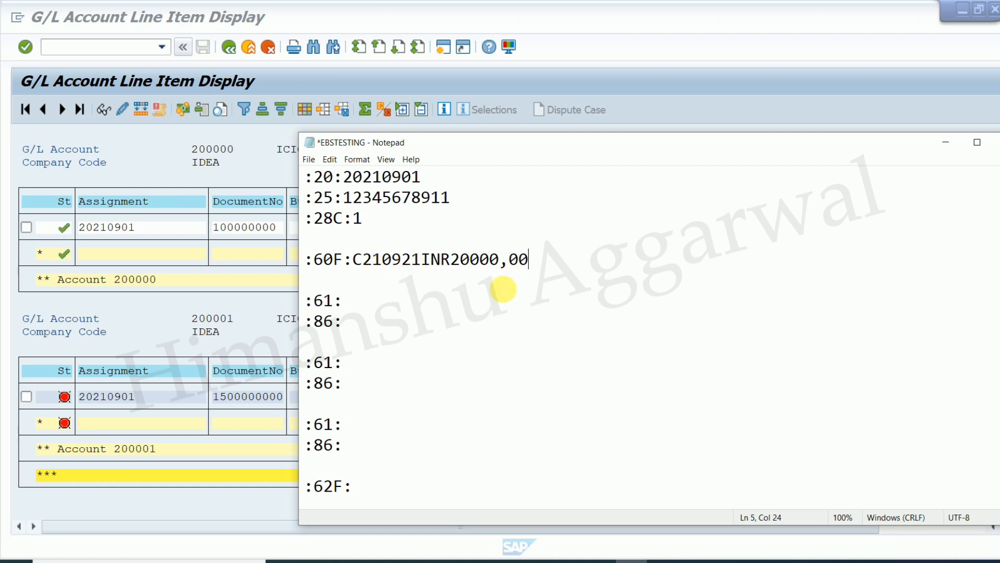
- Check the :61: tag's meaning in the Excel format sheet and copy the date 210921 from the :60F: line into the first :61: line
left_click(379, 299)
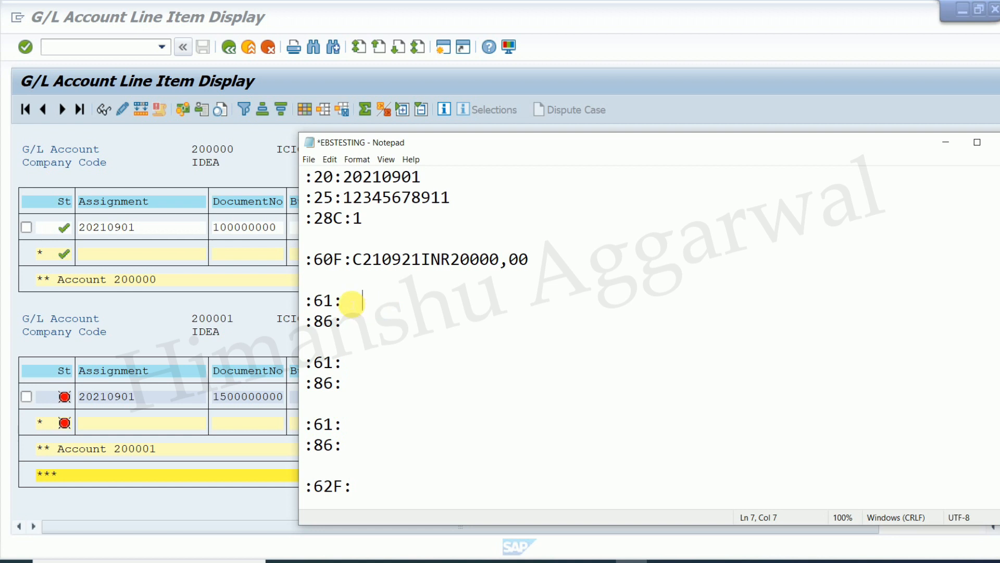
left_click(697, 561)
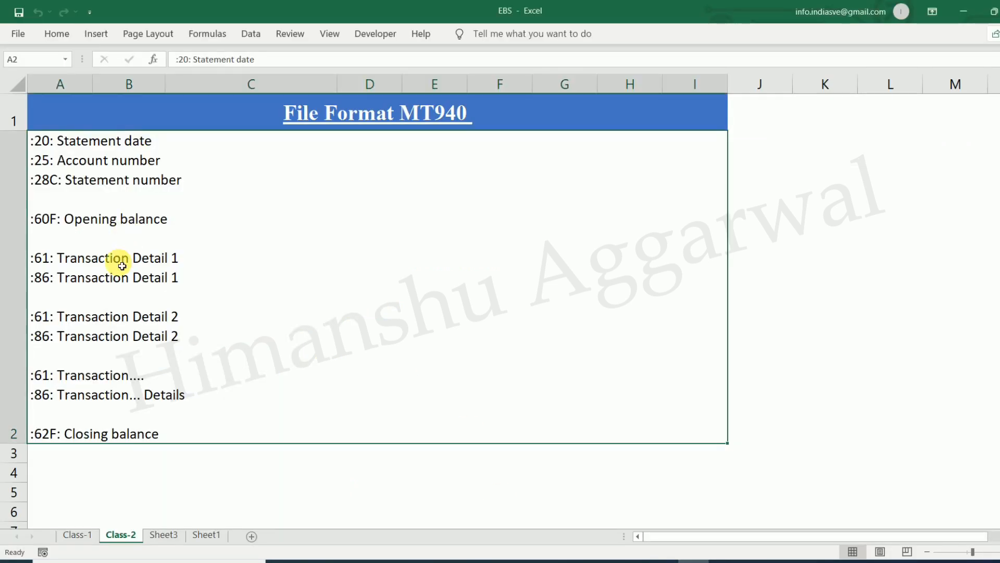
left_click(631, 561)
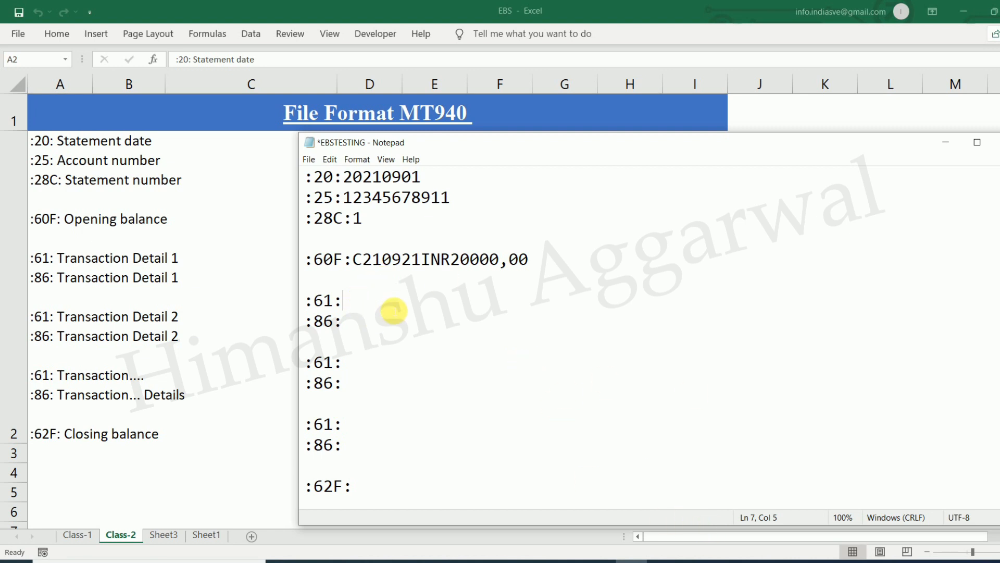
left_click_drag(363, 258, 421, 259)
key("ctrl+c")
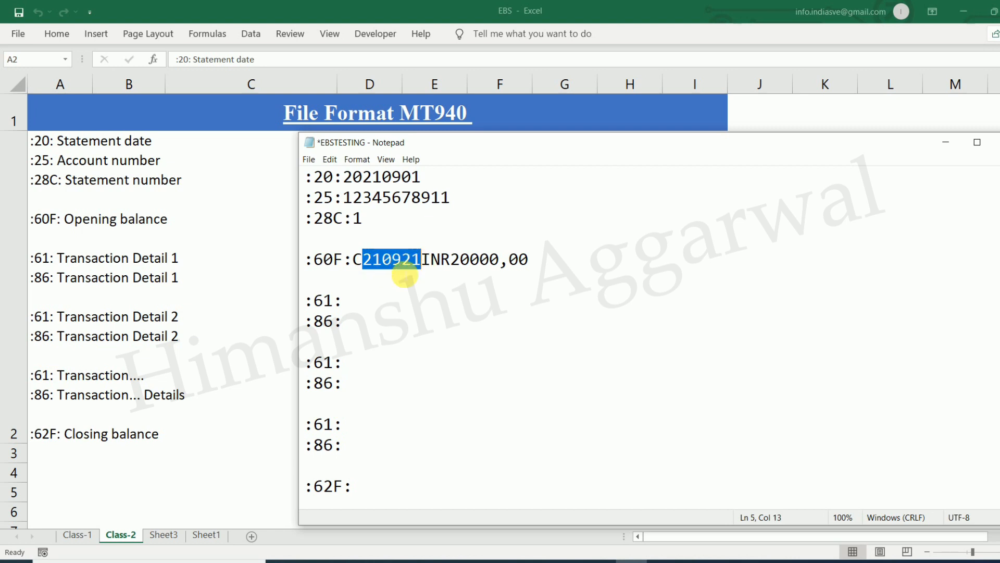
left_click(358, 305)
key("ctrl+v")
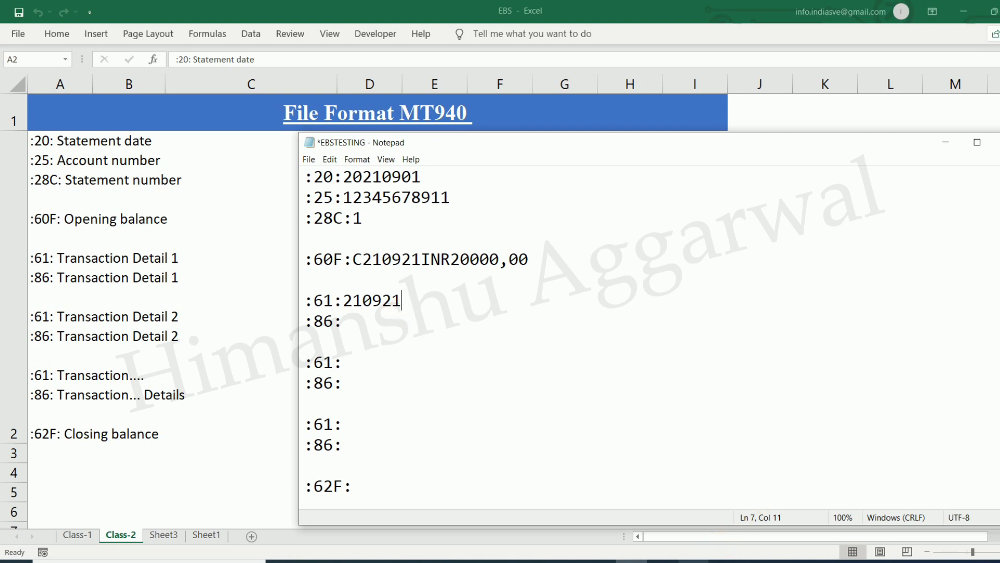
- Check the outgoing payment's date in SAP's G/L line items and append 0901 to the first :61: line in EBSTESTING
left_click(535, 561)
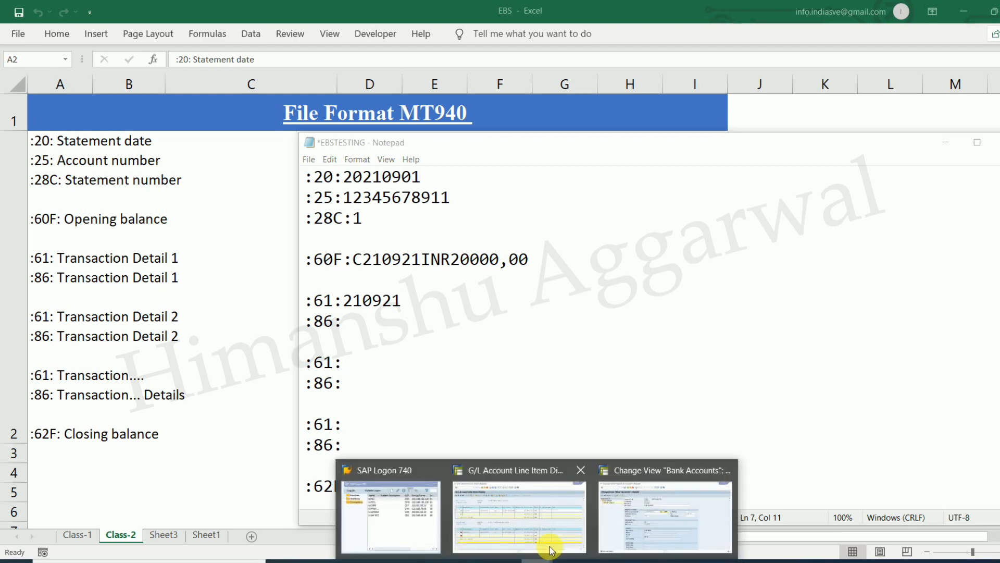
left_click(526, 513)
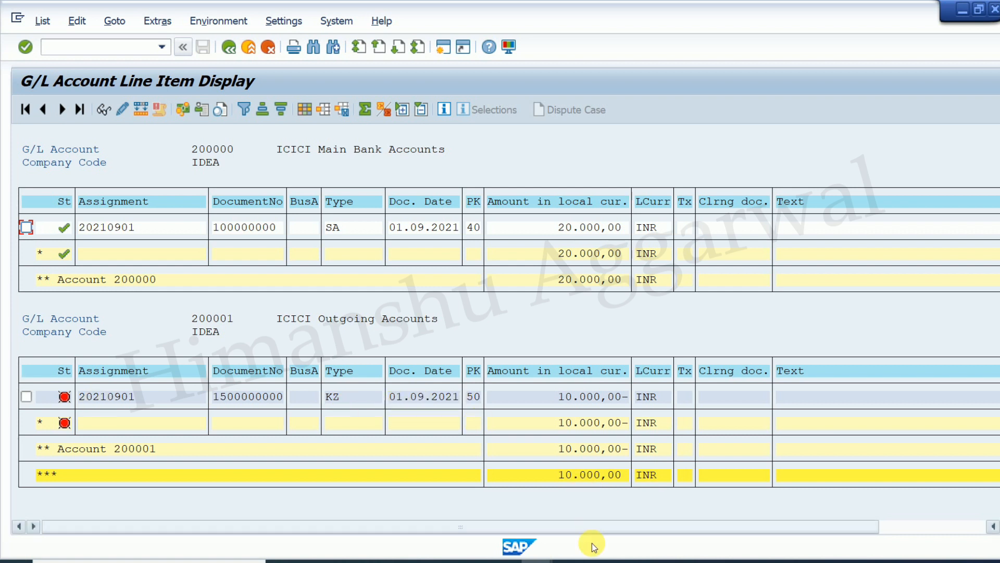
left_click(693, 561)
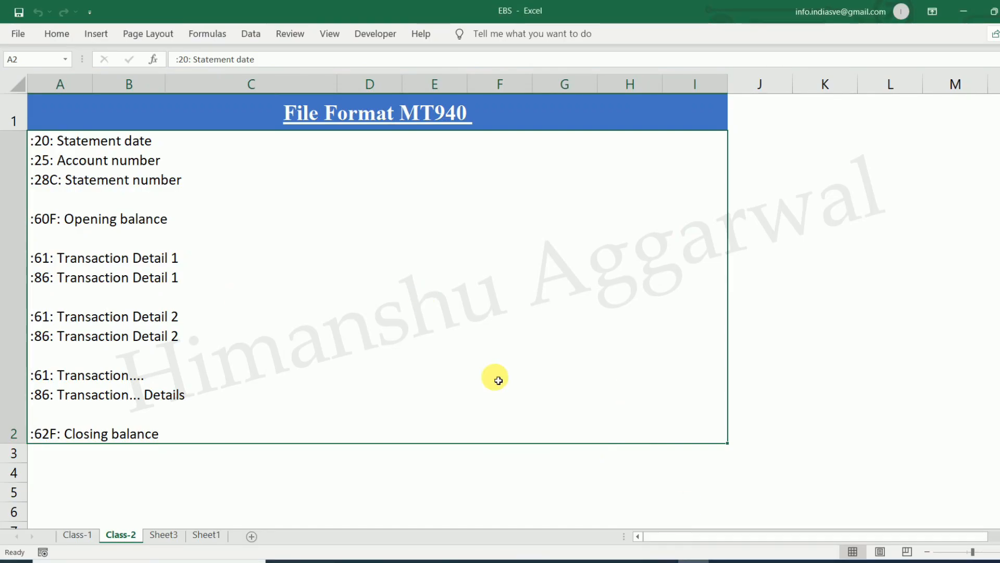
left_click(631, 560)
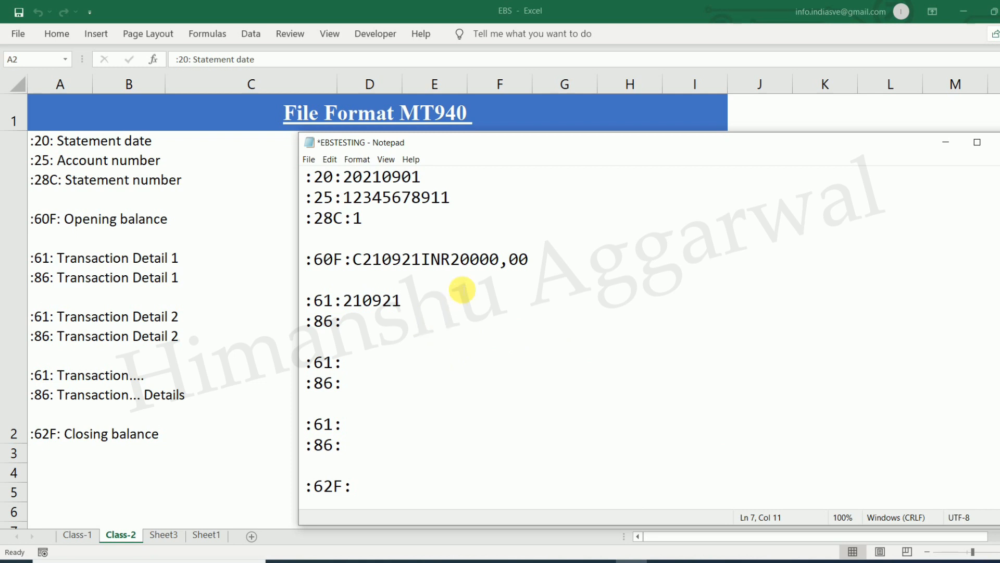
type("0901")
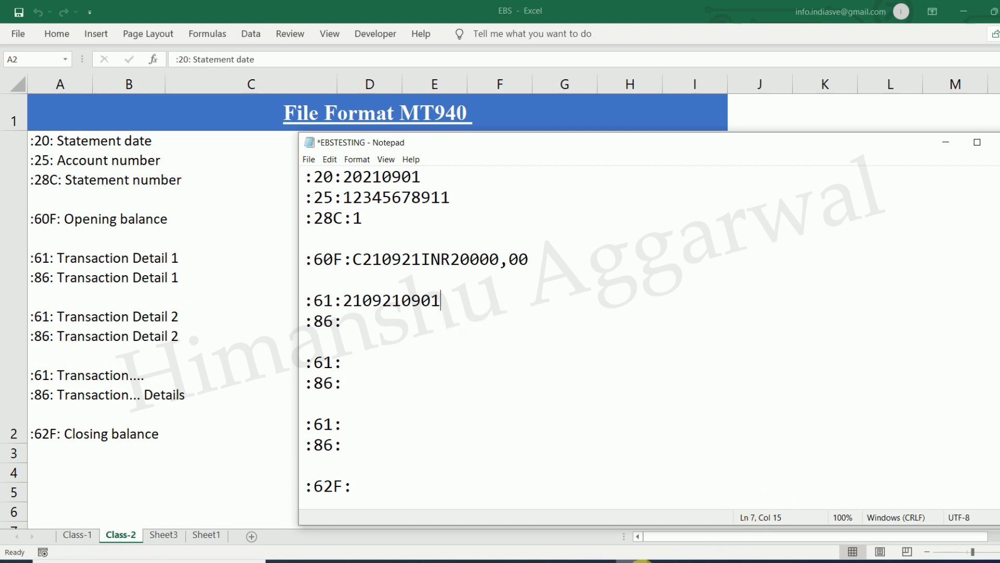
- Check the outgoing payment in the SAP line items and complete the first :61: line with D10000,00NTRFNOREF//
left_click(537, 561)
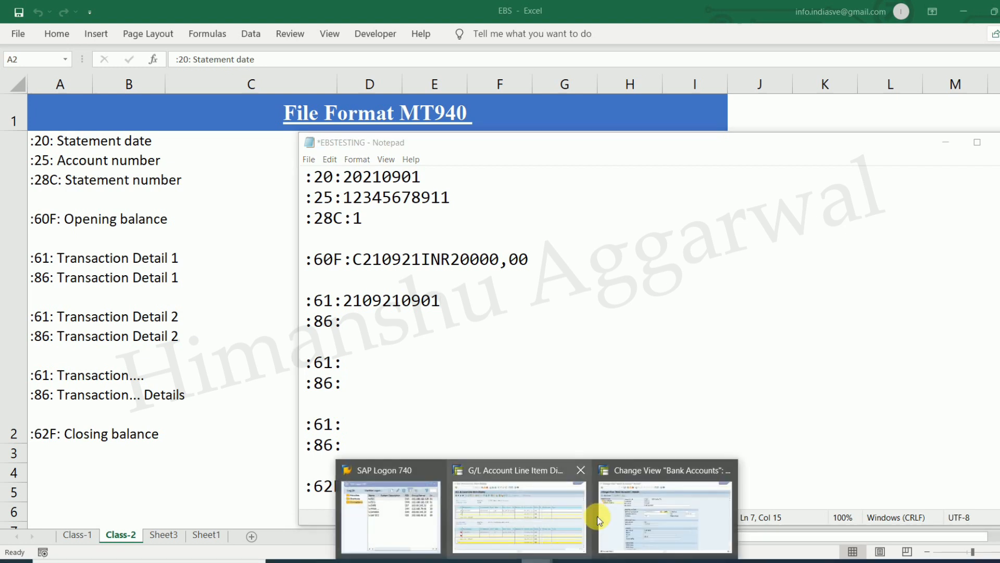
left_click(542, 520)
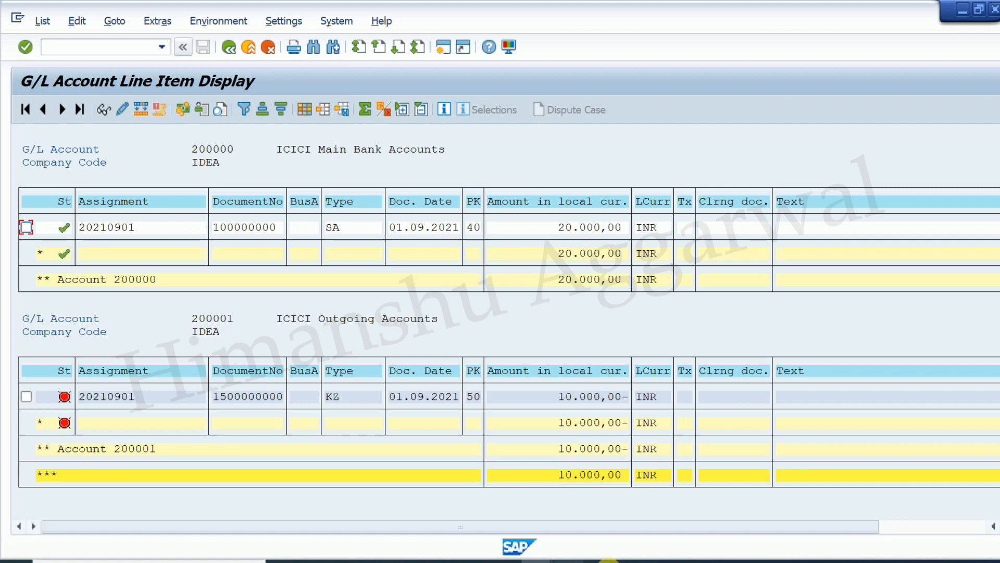
left_click(672, 560)
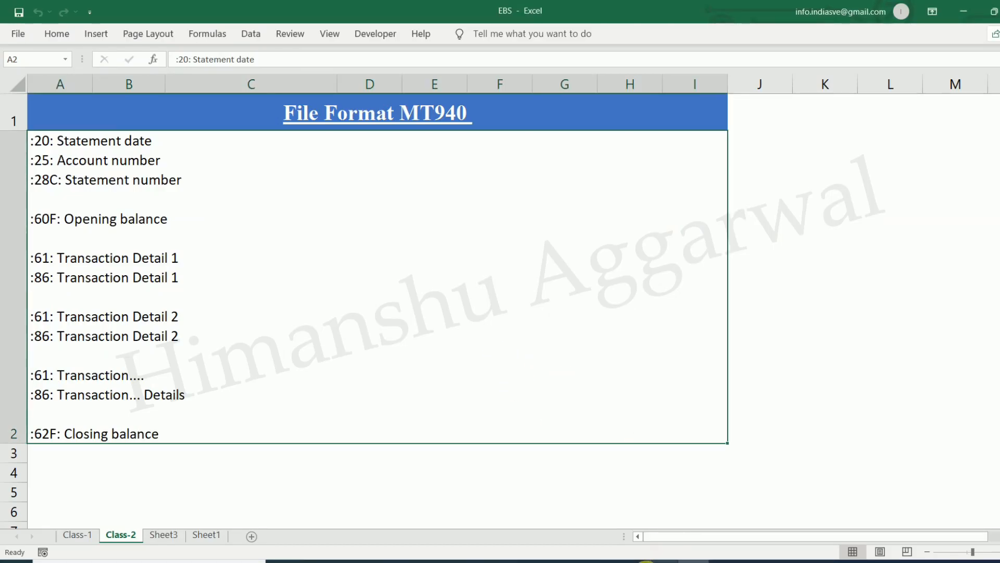
left_click(646, 561)
type("D")
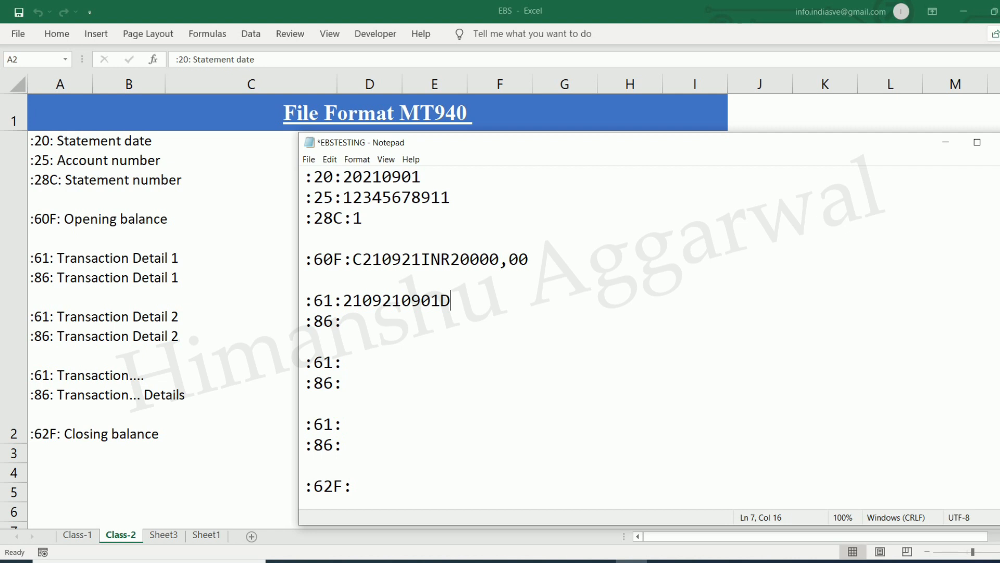
type("10000,00NTRF")
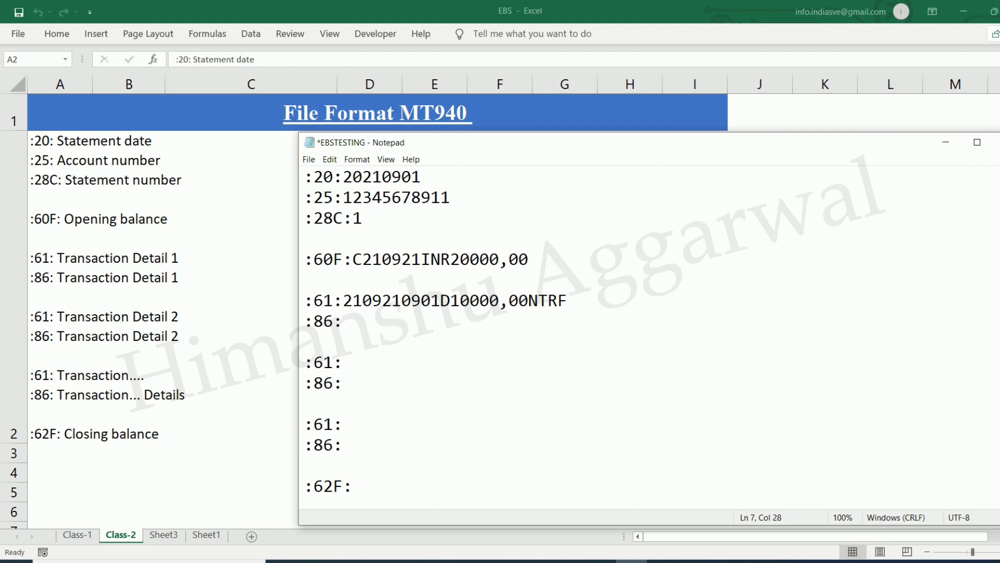
type("NOREF//")
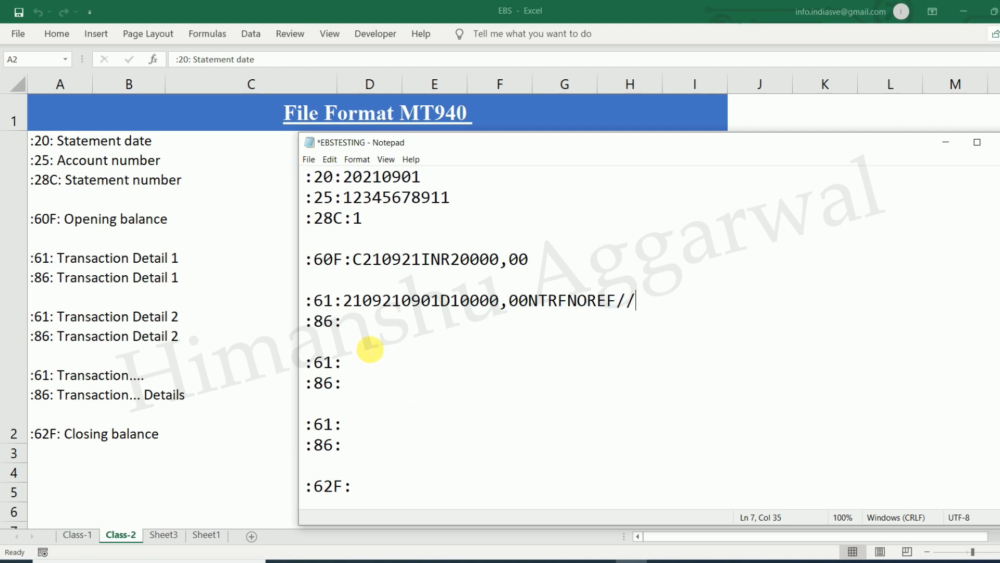
- Copy the KZ document number from the ICICI outgoing account in SAP into the first :86: line and add the text "Document No"
left_click(369, 325)
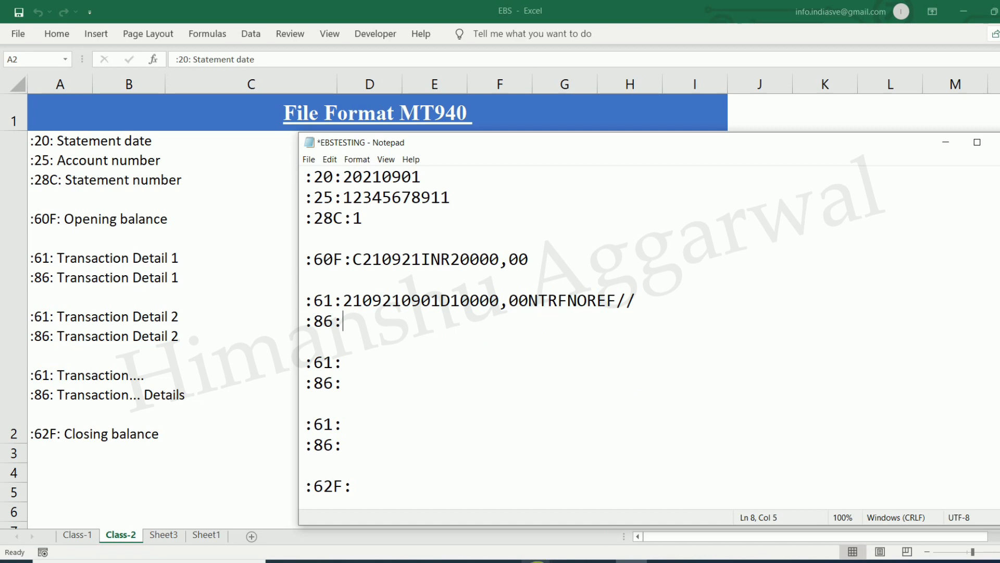
mouse_move(536, 561)
left_click(561, 533)
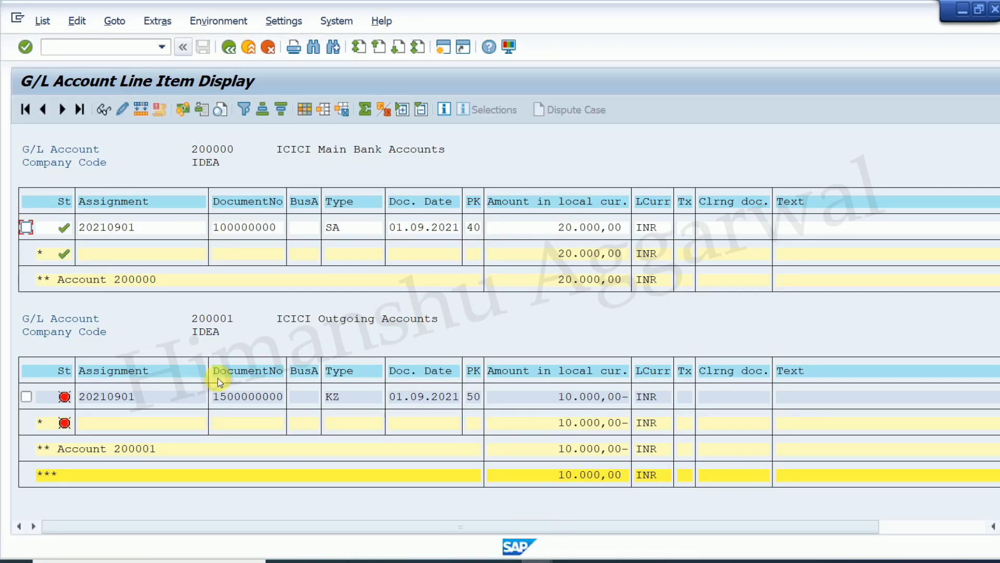
left_click_drag(215, 400, 286, 397)
key("ctrl+c")
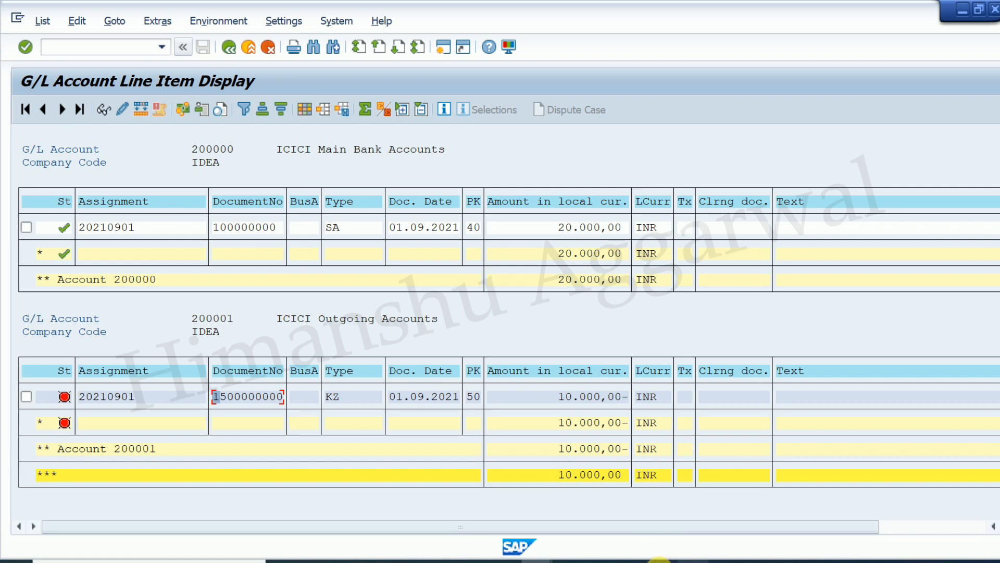
left_click(634, 561)
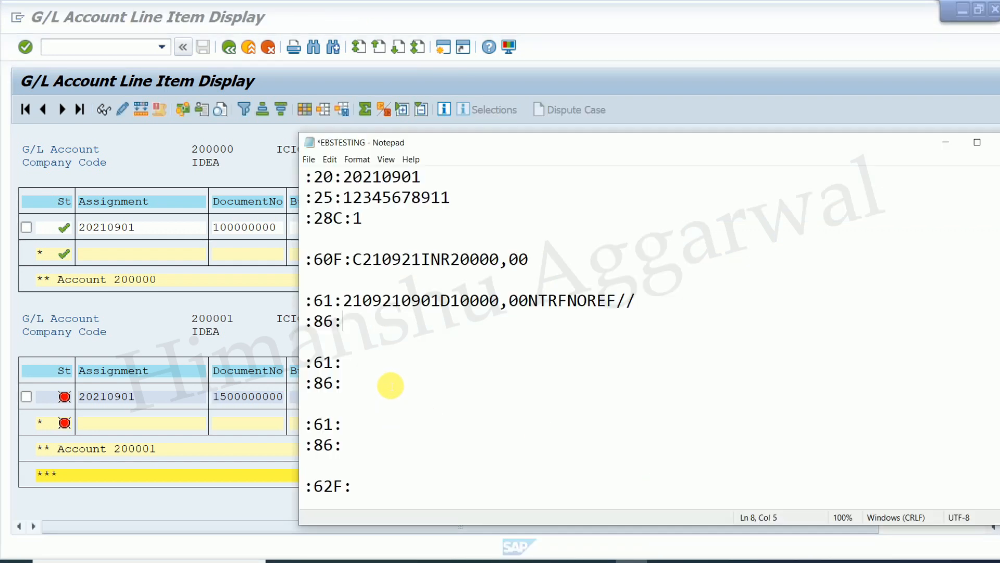
key("ctrl+v")
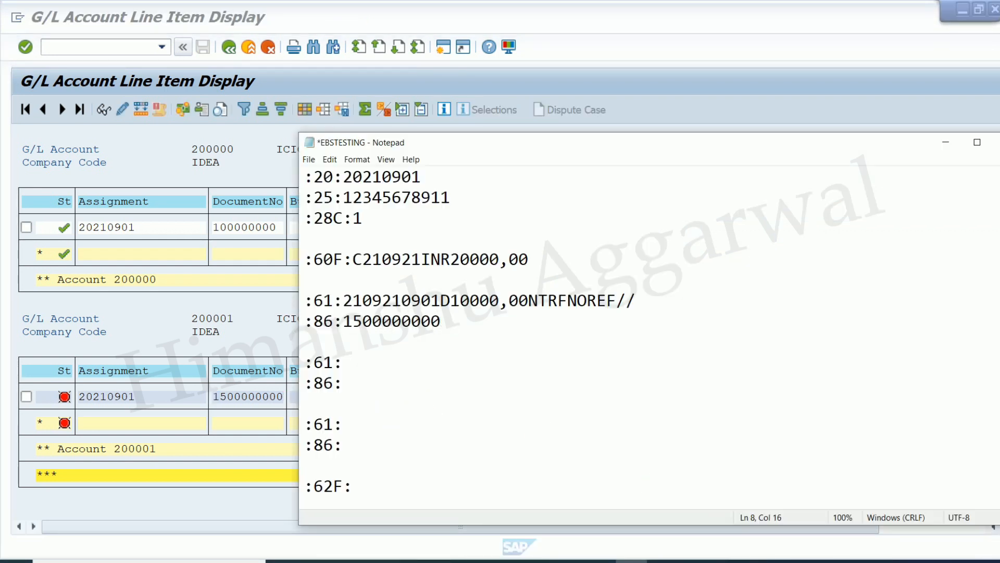
type("Document ")
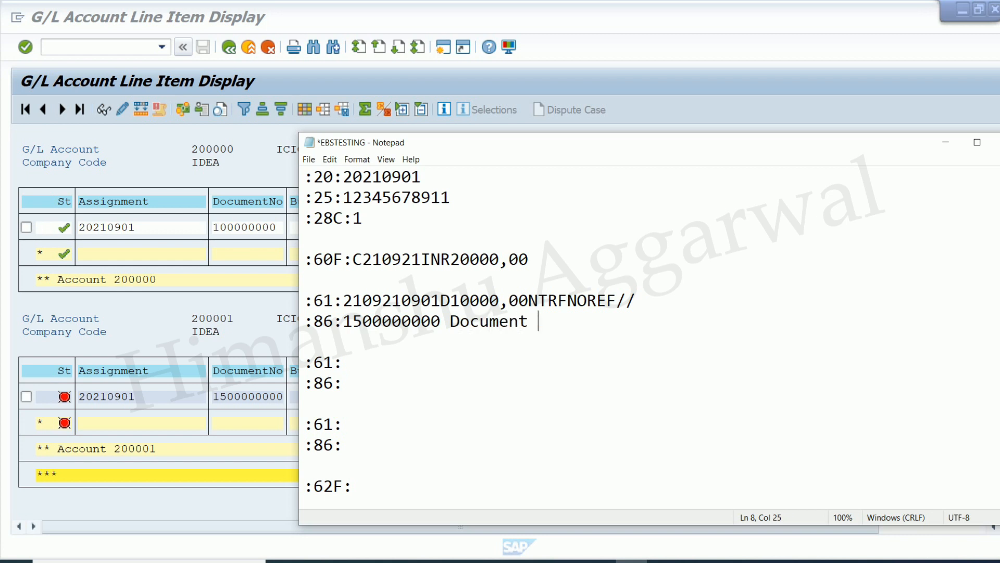
type("No")
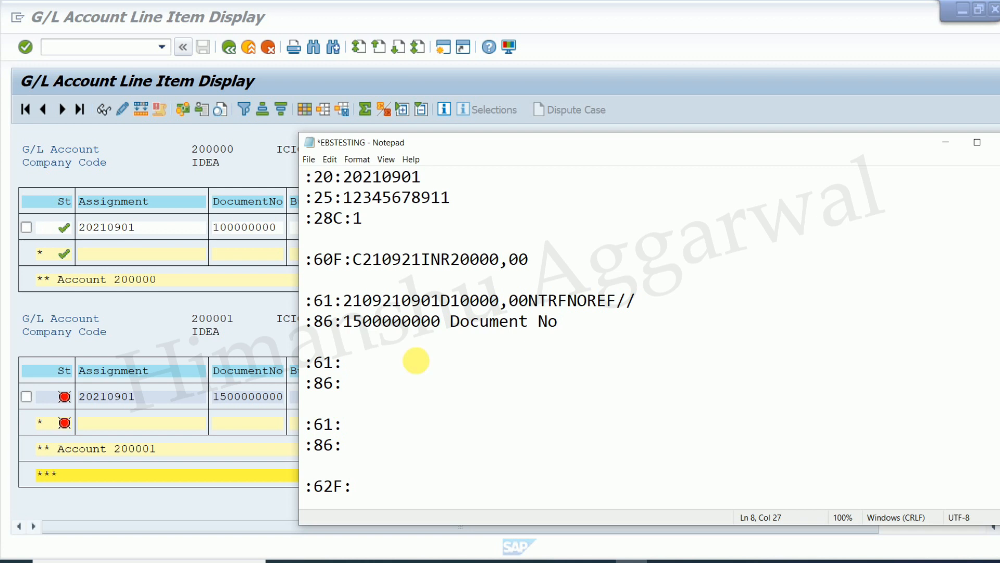
- Copy the first :61: line's transaction details into the second :61: line and change the debit indicator there to C
left_click(356, 366)
left_click_drag(343, 301, 653, 299)
key("ctrl+c")
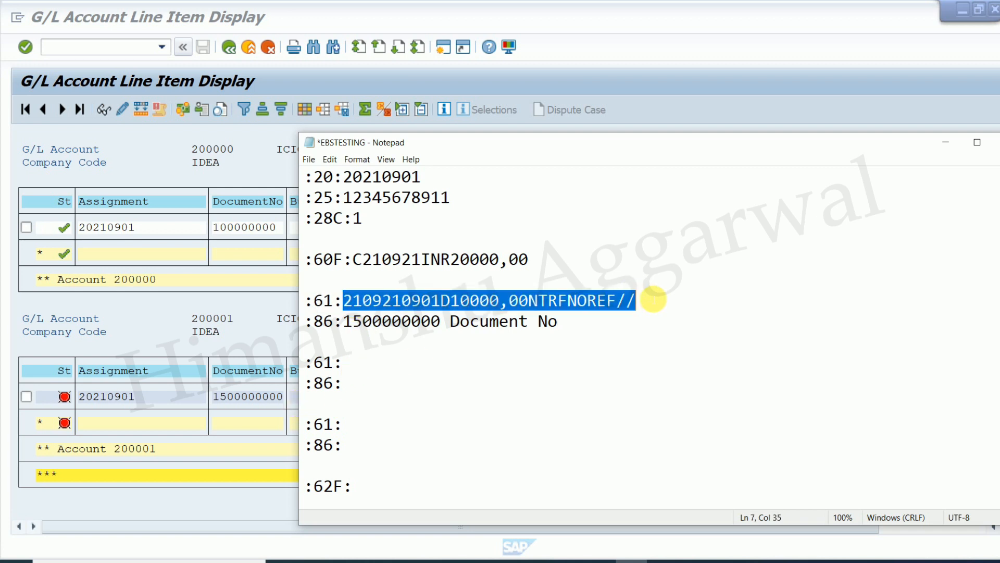
left_click(376, 367)
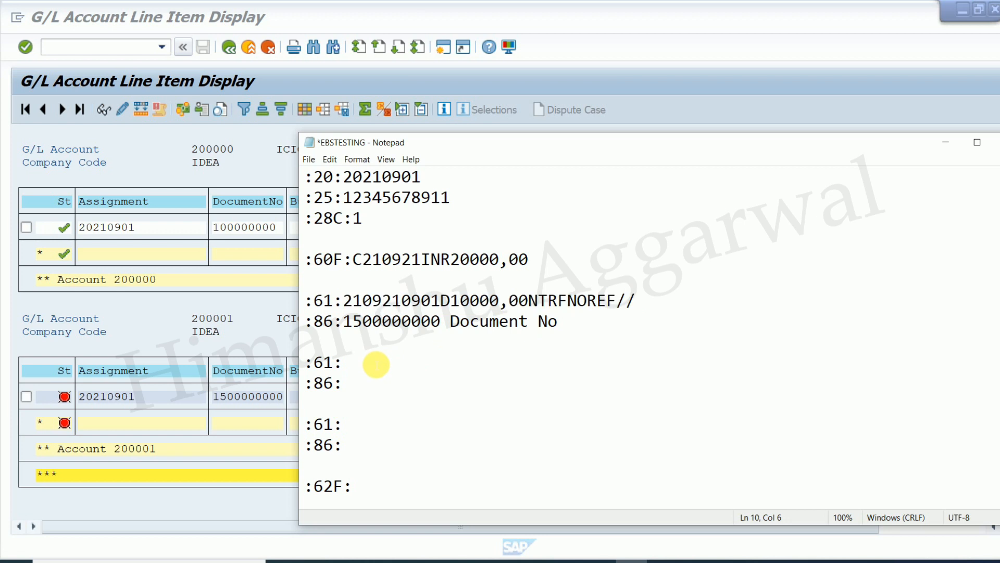
key("ctrl+v")
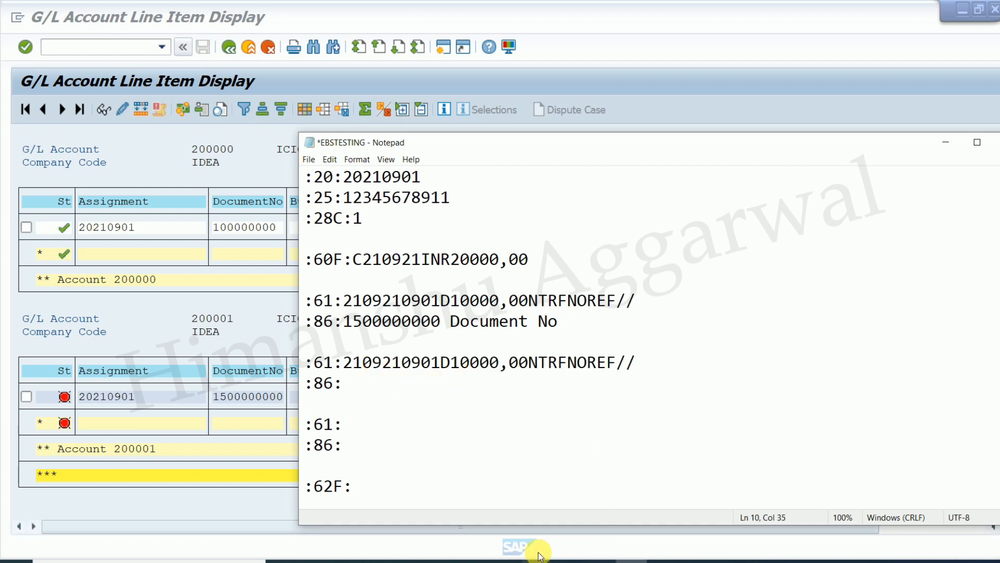
left_click(452, 363)
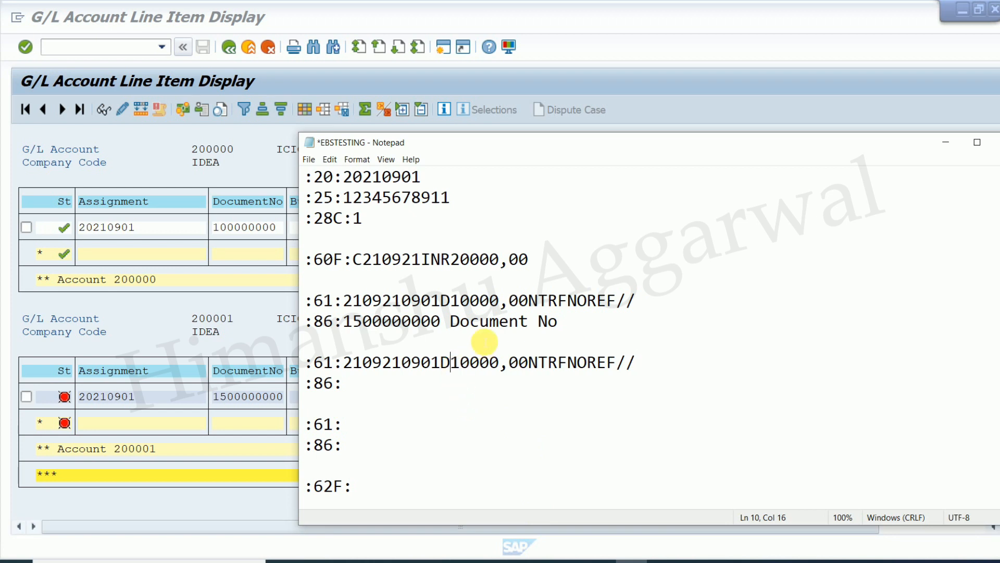
key("BackSpace")
type("C")
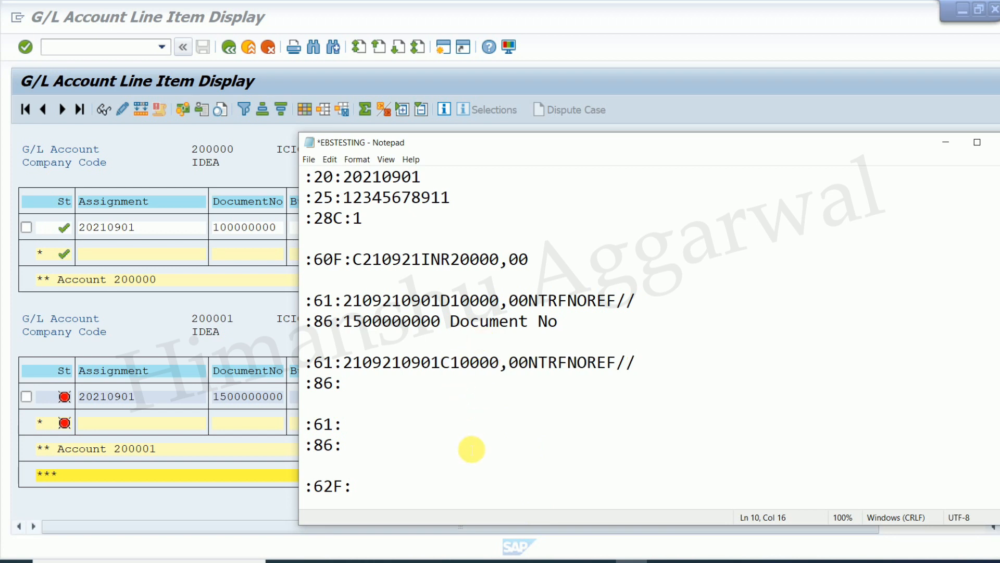
- Leave the G/L line item report in SAP and run FBL5N for the preset customer in company code IDEA
left_click(136, 141)
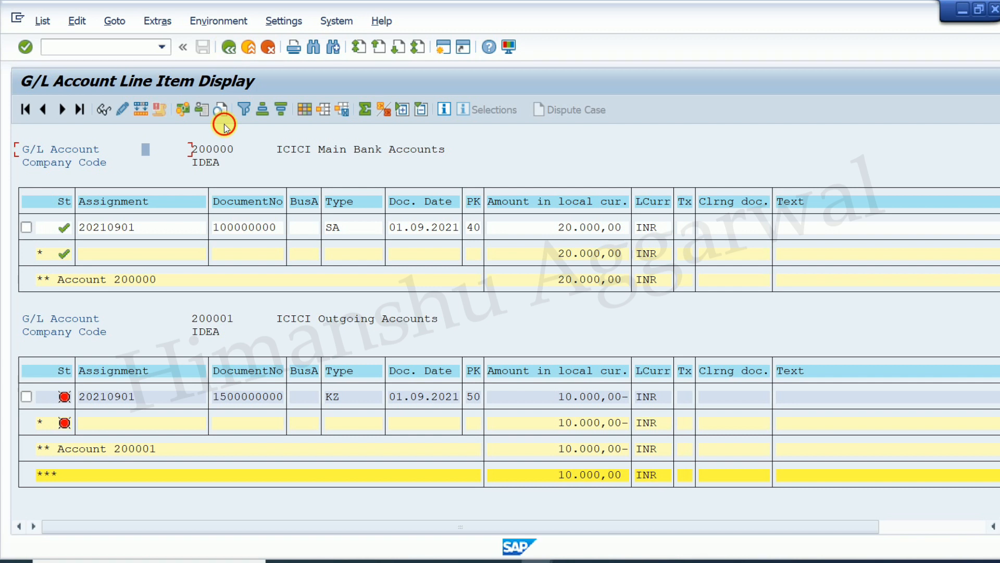
left_click(229, 48)
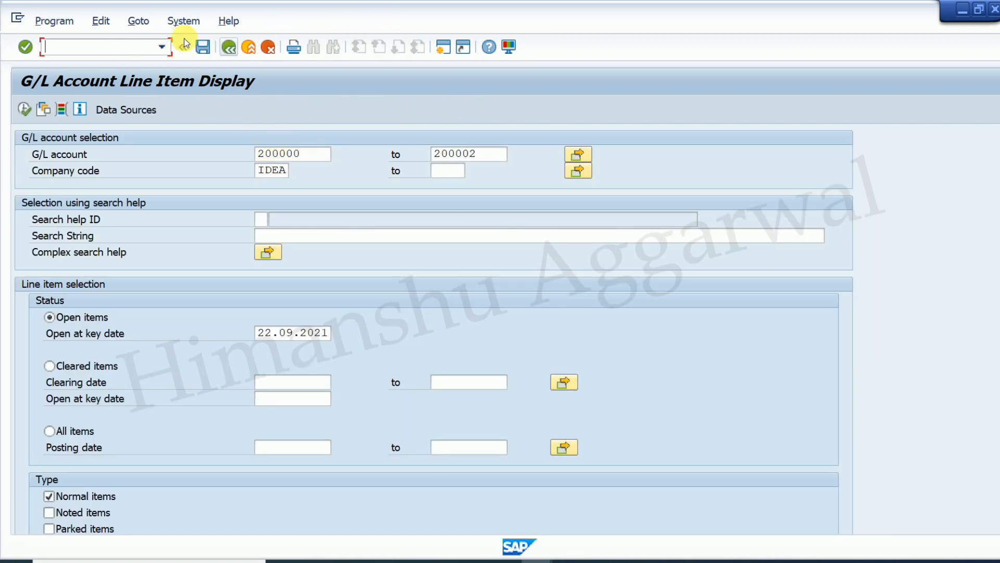
left_click(228, 48)
type("FBL5N")
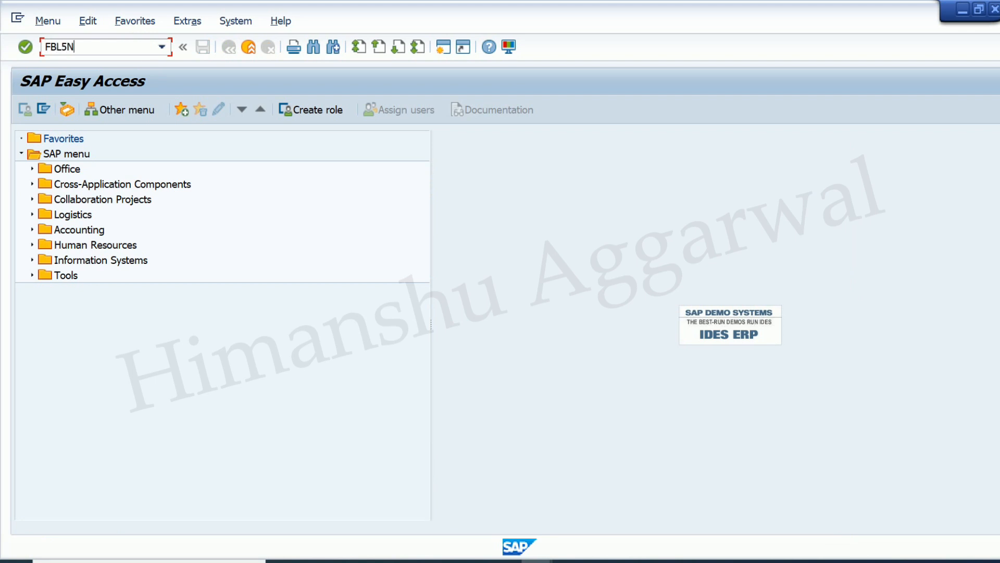
key("Return")
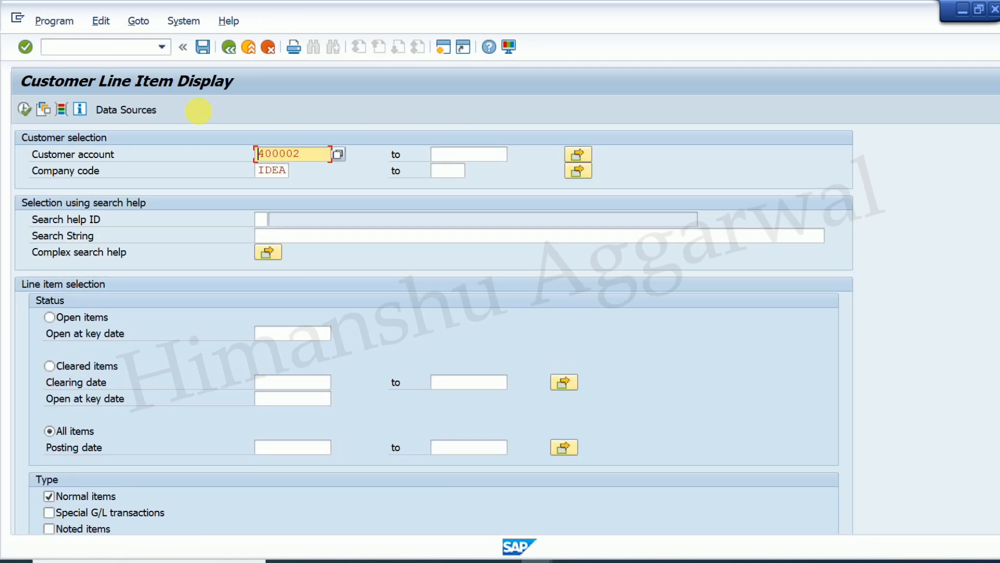
left_click(29, 108)
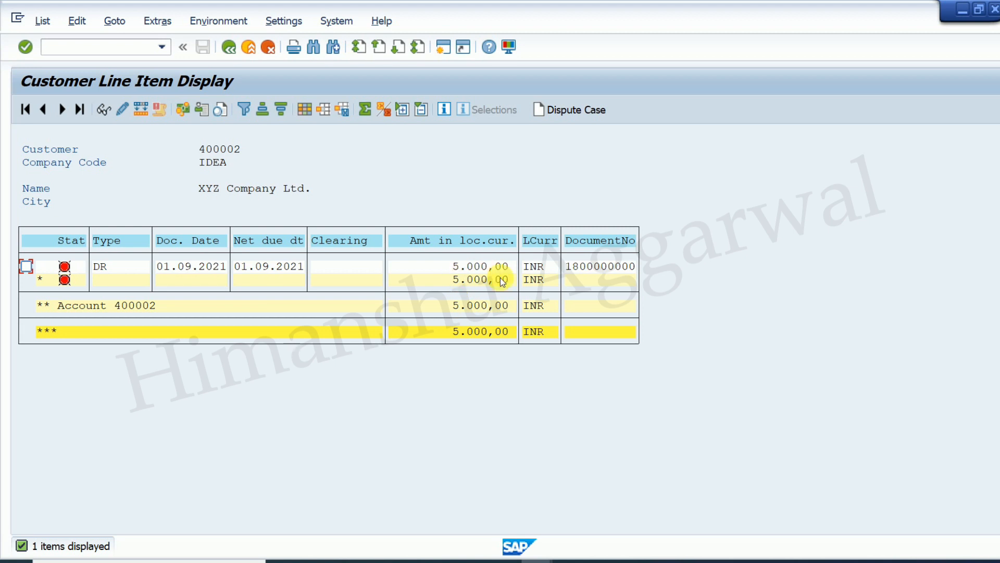
- Find the hidden Reference field with REF*, add it to the customer line item layout, and check the DR document's reference
left_click(305, 110)
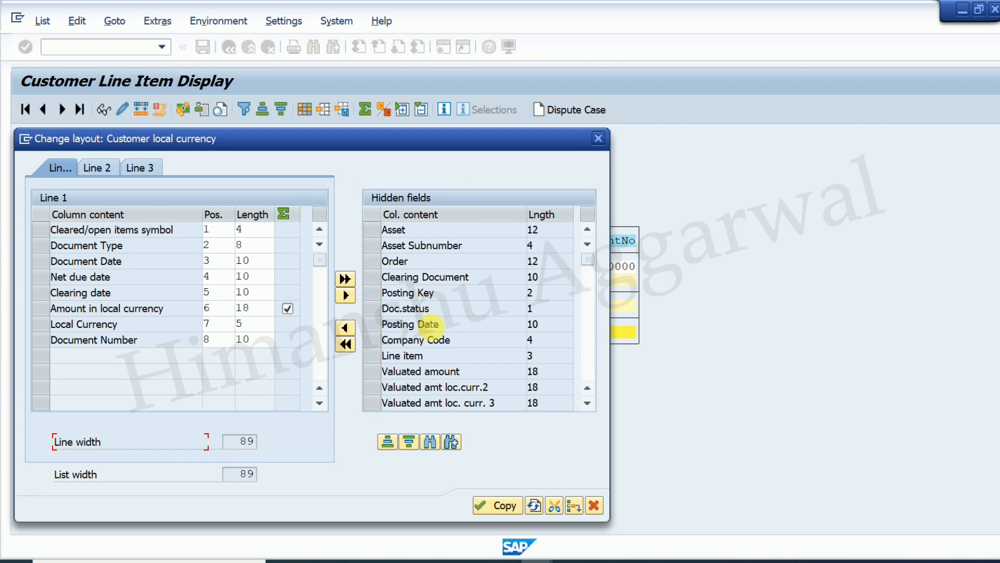
left_click(430, 442)
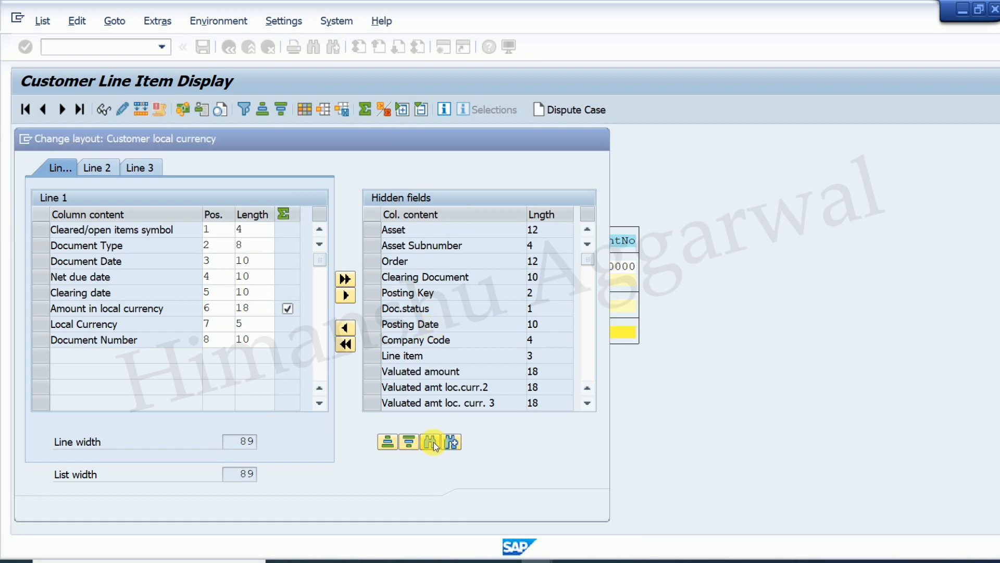
type("REF*")
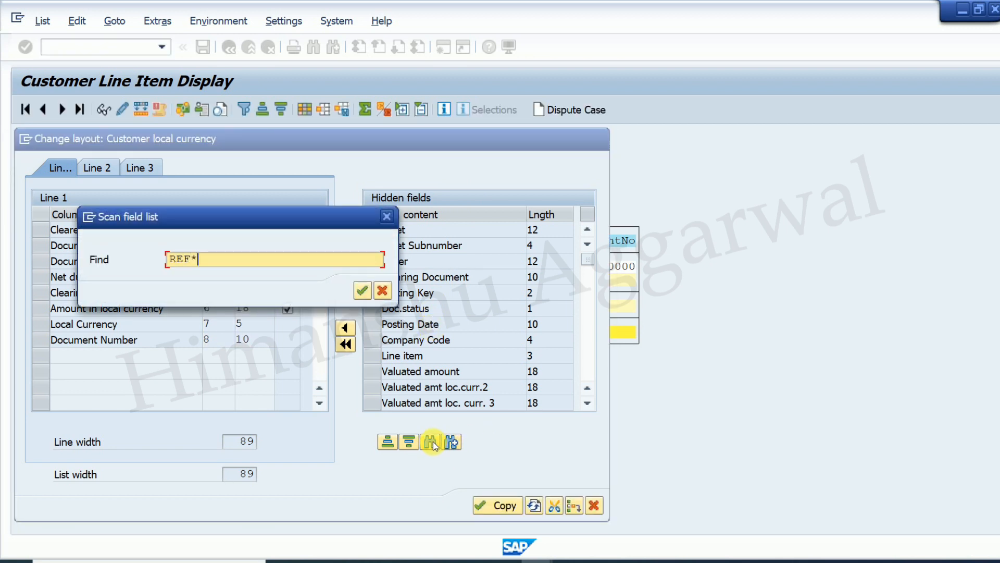
key("Return")
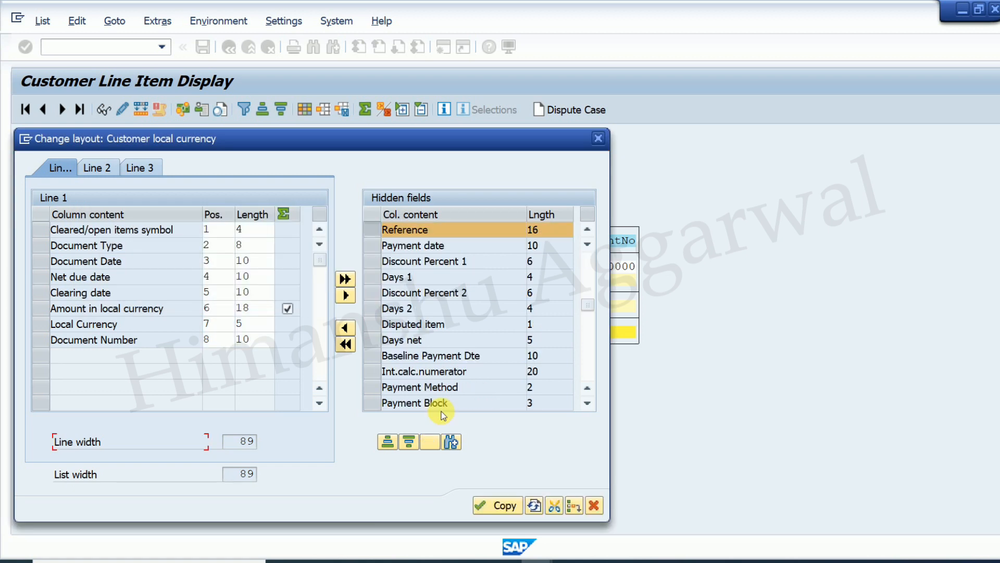
left_click(344, 328)
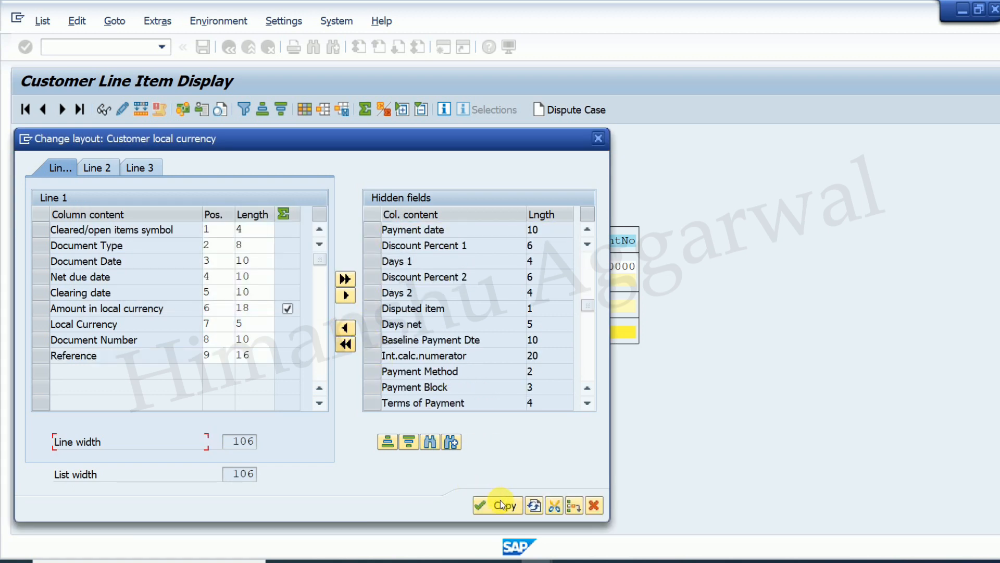
left_click(501, 505)
left_click_drag(644, 268, 674, 264)
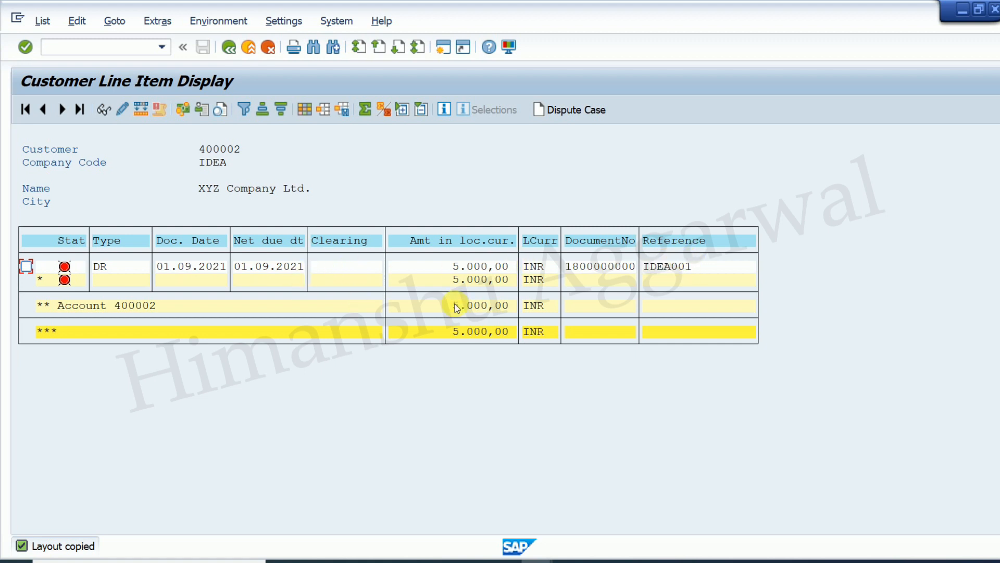
- Switch to EBSTESTING in Notepad and change the amount in the second :61: line to 5000,00
mouse_move(548, 560)
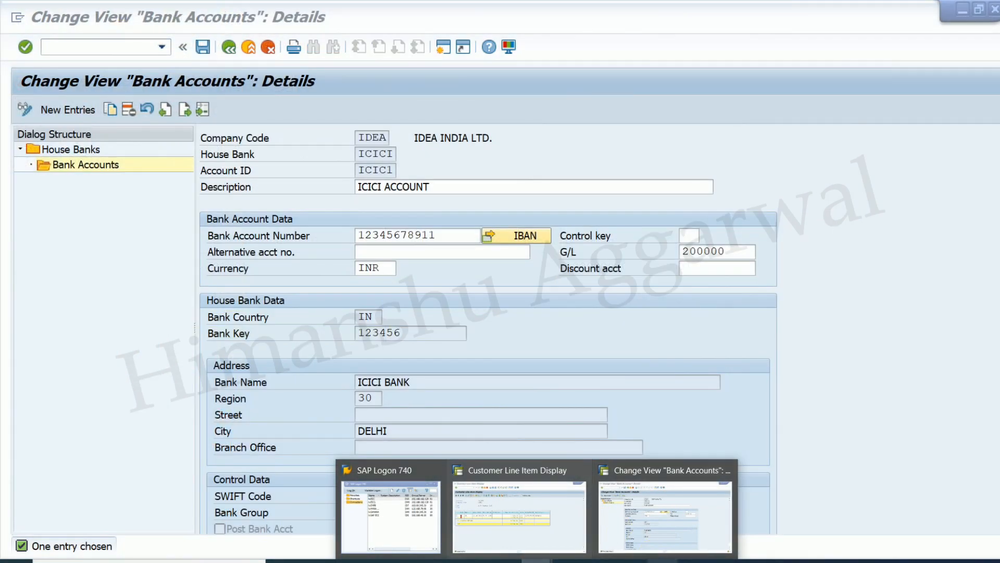
left_click(633, 561)
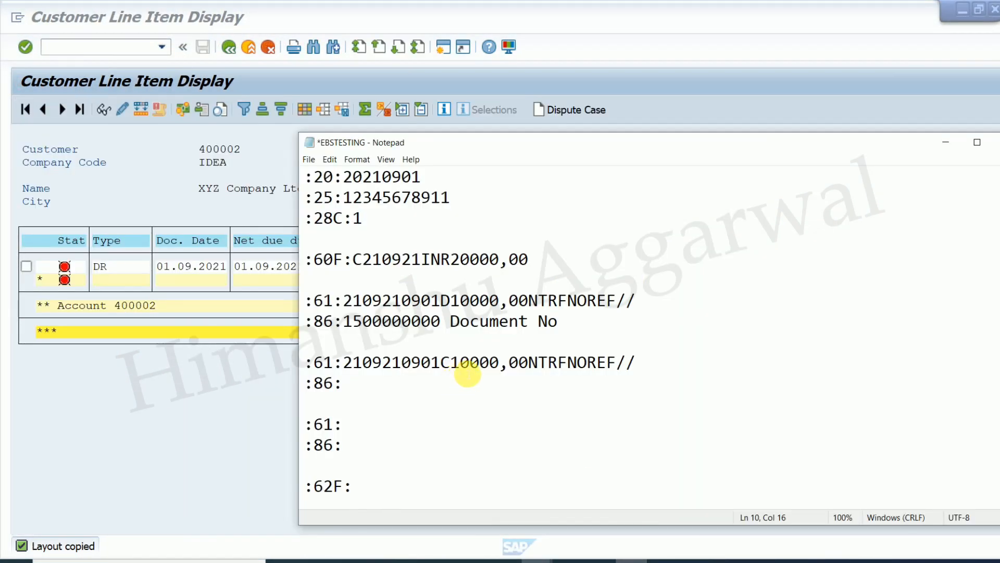
key("Delete")
key("Delete")
type("5")
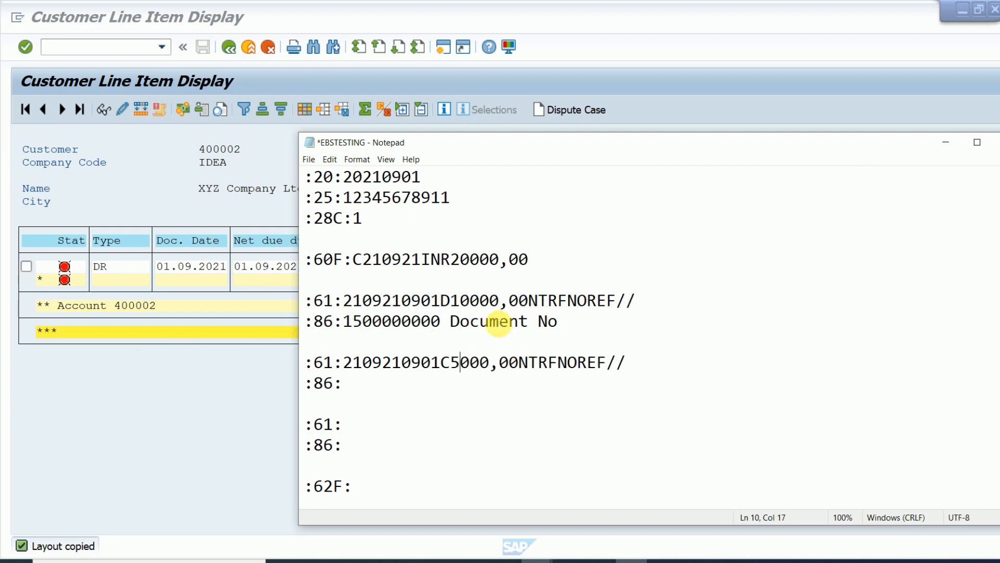
- Fill the second :86: line with the customer document's reference as "IDEA001 Ref No.", without a space after the tag
left_click(373, 389)
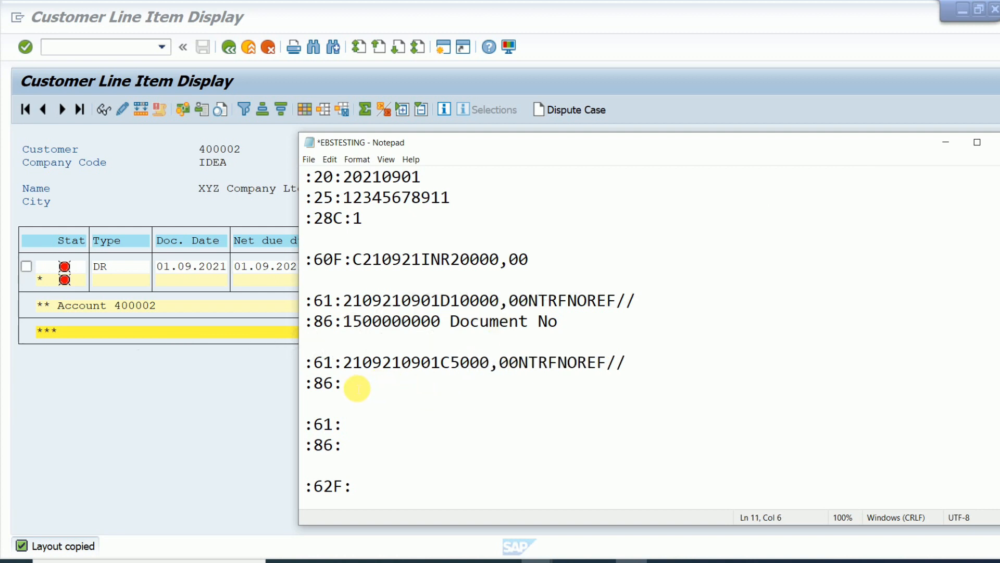
type("IDEA001")
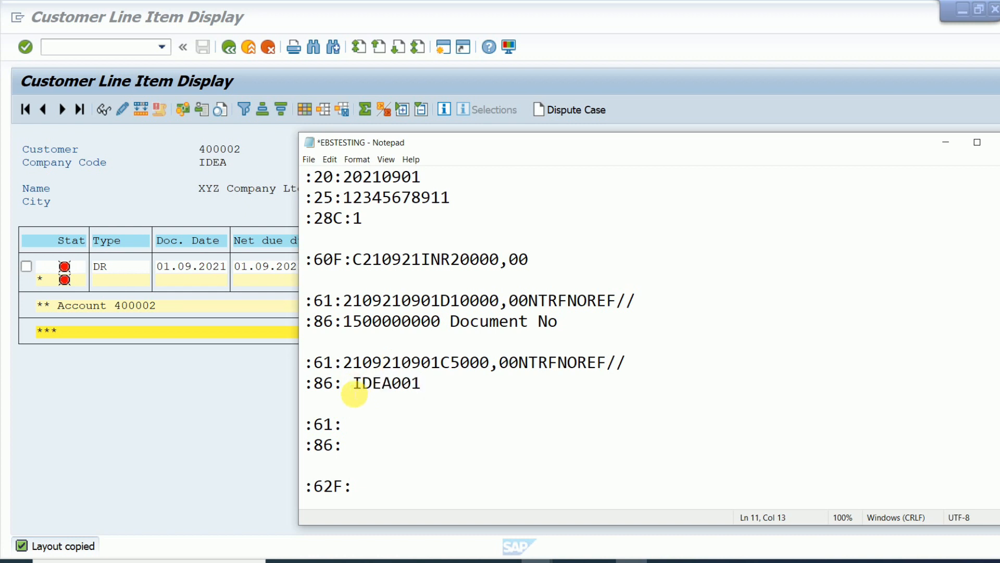
left_click(355, 380)
key("BackSpace")
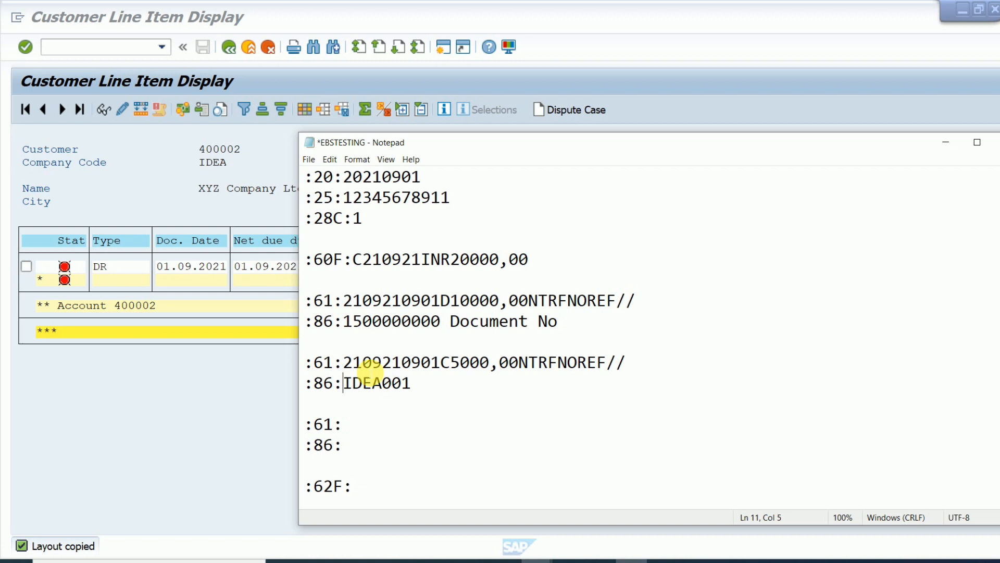
left_click(423, 387)
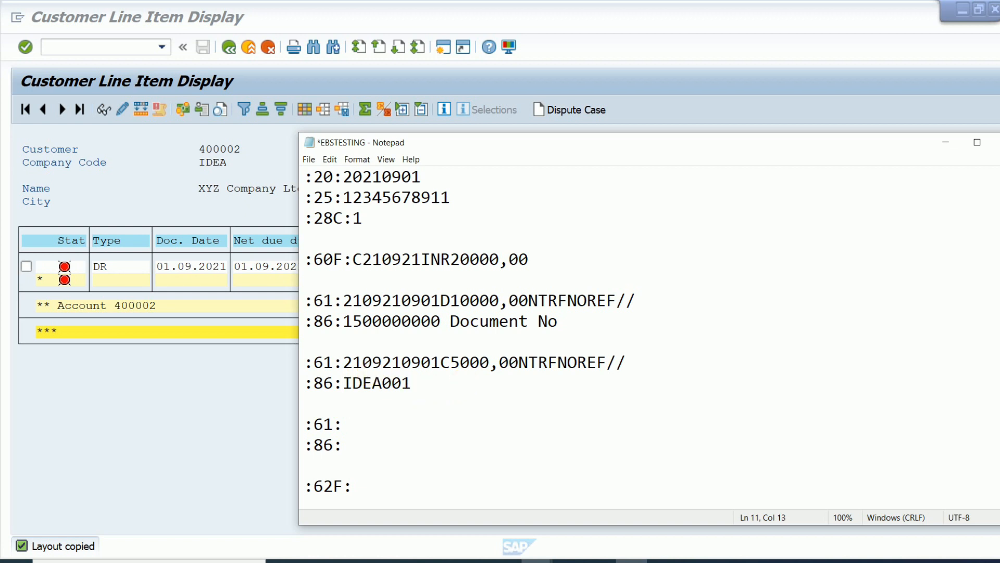
type("Ref No.")
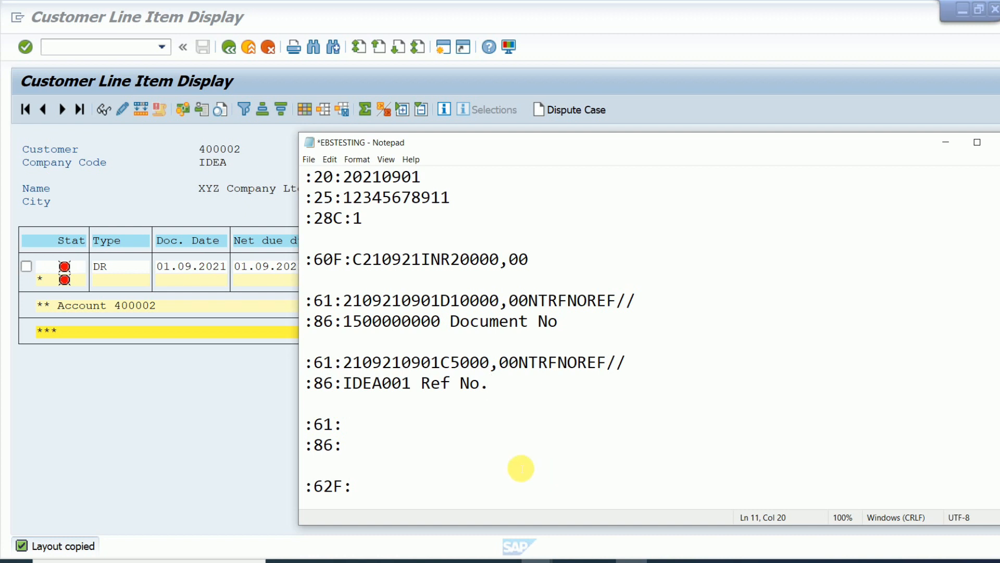
- Switch back to SAP and open the SAP Customizing Implementation Guide through the SPRO transaction
left_click(219, 395)
left_click(113, 47)
type("/nspro")
key("Return")
left_click(104, 110)
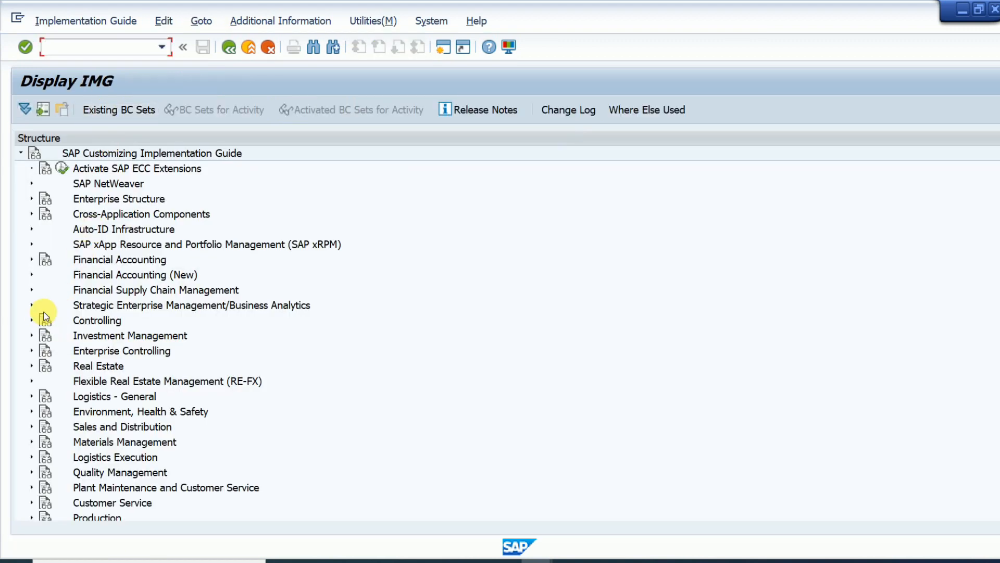
- Expand Financial Accounting (New) through Bank Accounting, Business Transactions and Payment Transactions to the Electronic Bank Statement activities
left_click(32, 275)
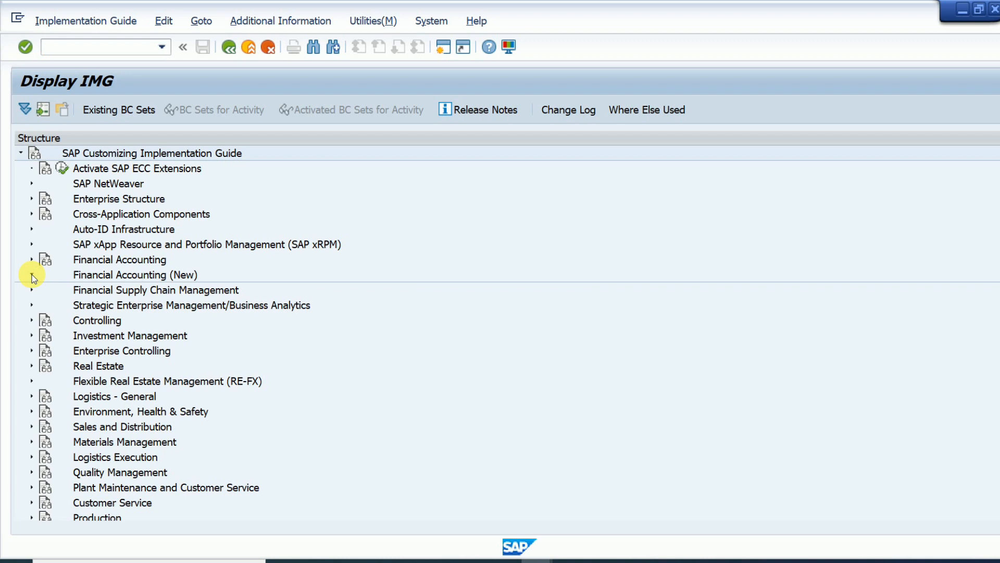
left_click(42, 351)
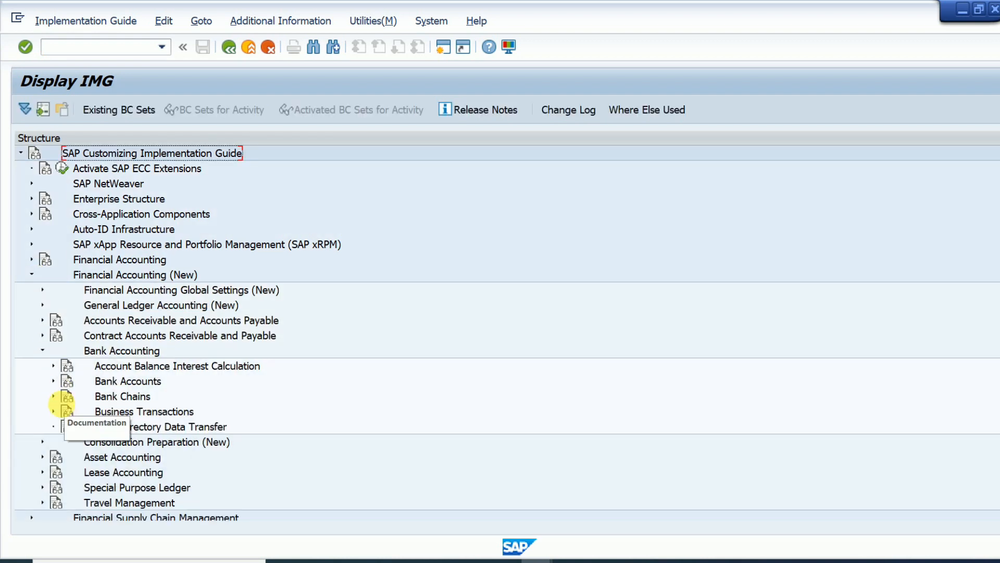
left_click(53, 411)
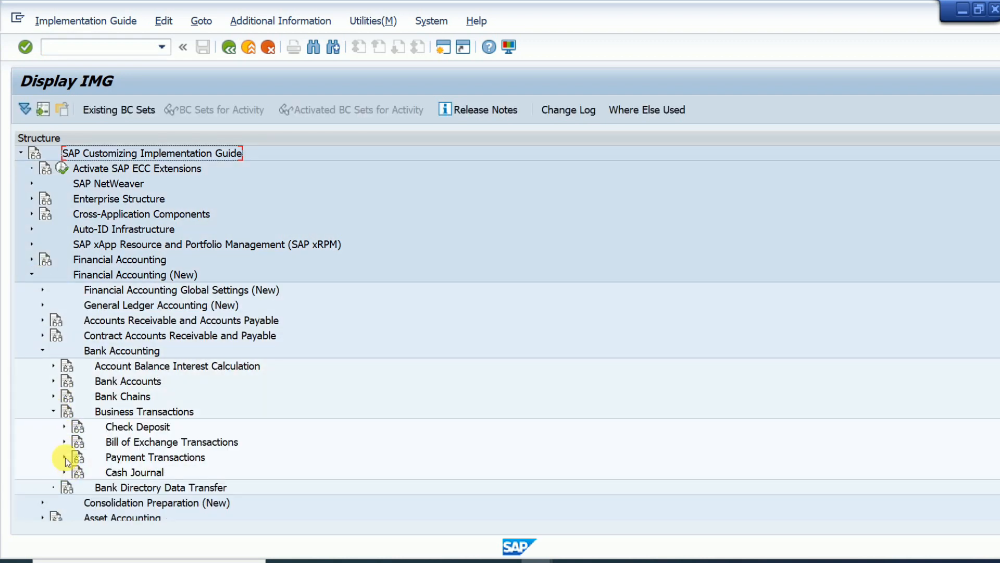
left_click(63, 457)
scroll(78, 452, "down", 2)
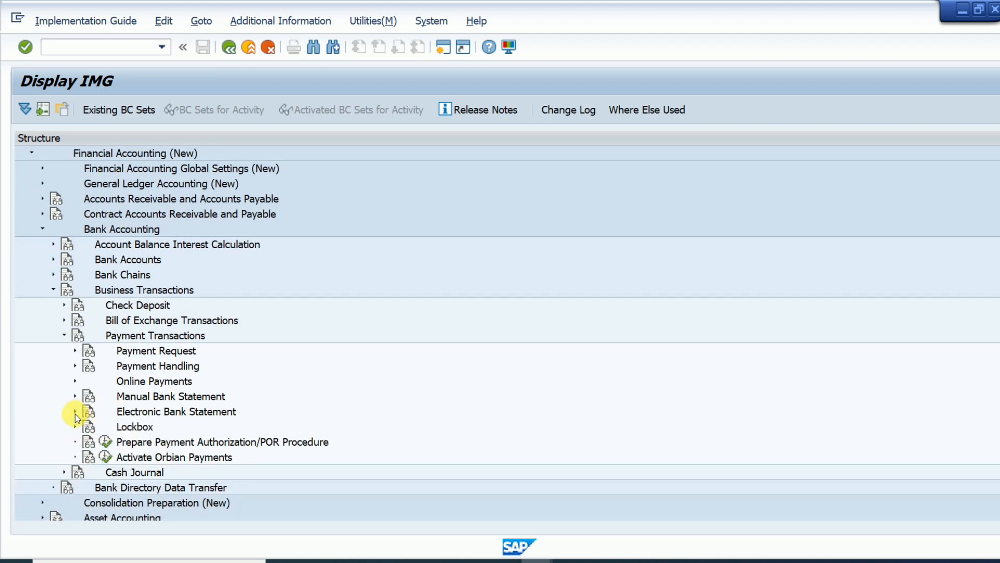
left_click(74, 411)
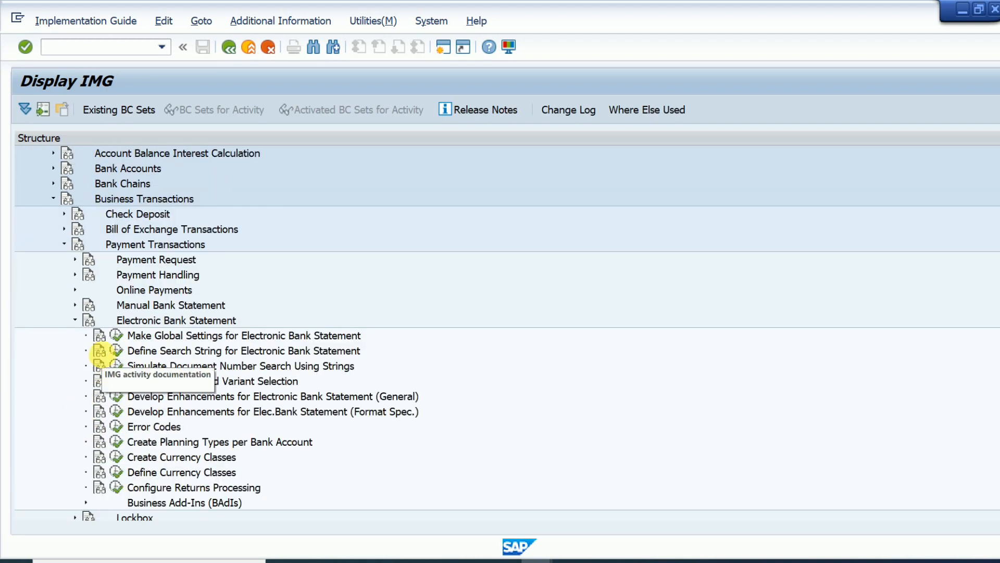
- Open the global electronic bank statement settings for chart of accounts idea and display the external transaction type assignments for MT940
left_click(117, 337)
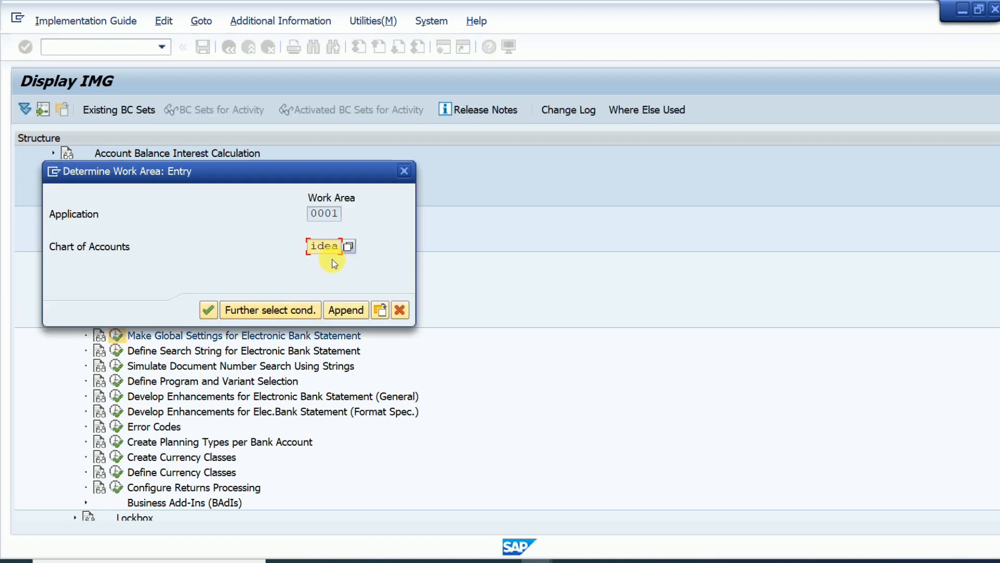
key("Return")
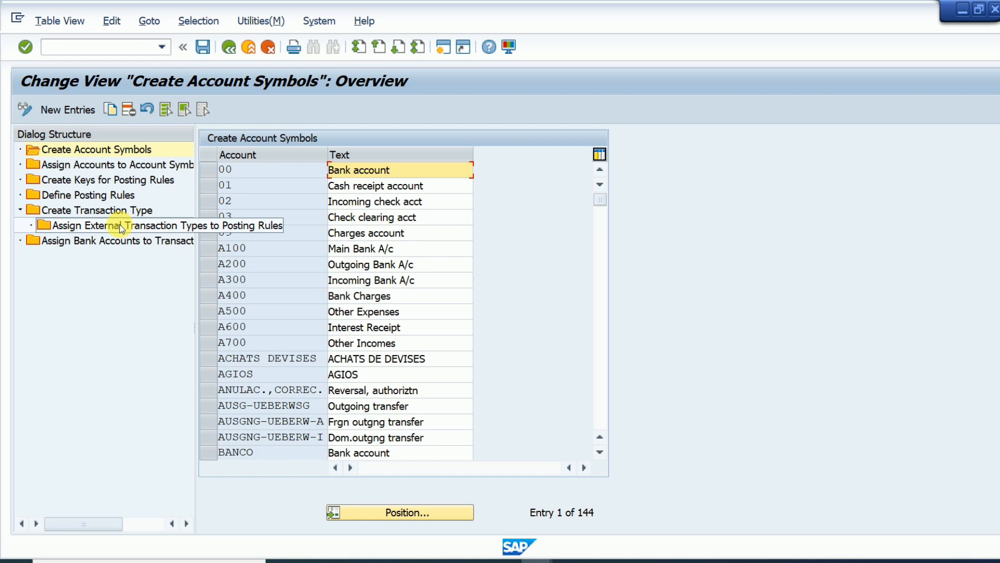
double_click(120, 226)
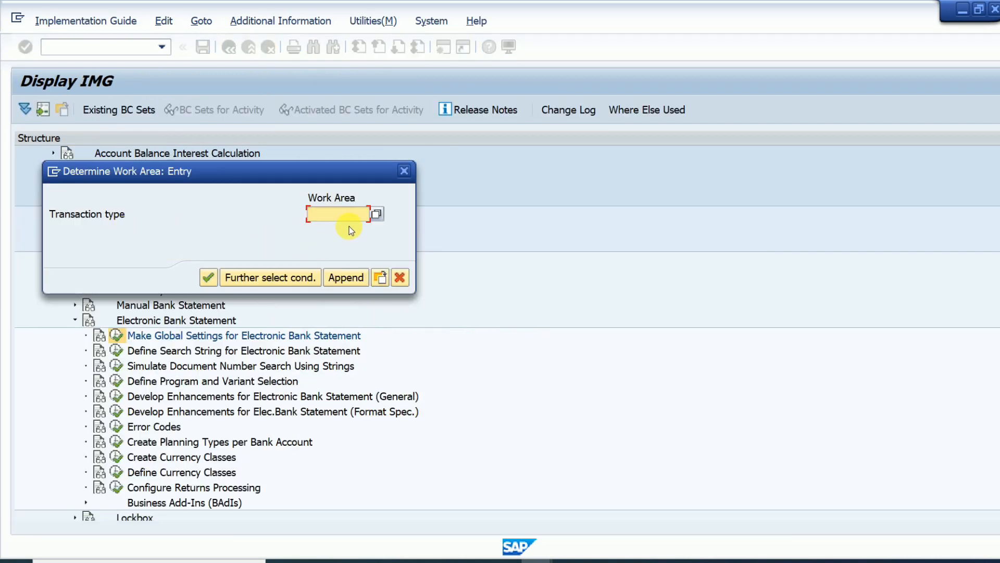
type("mt940")
key("Return")
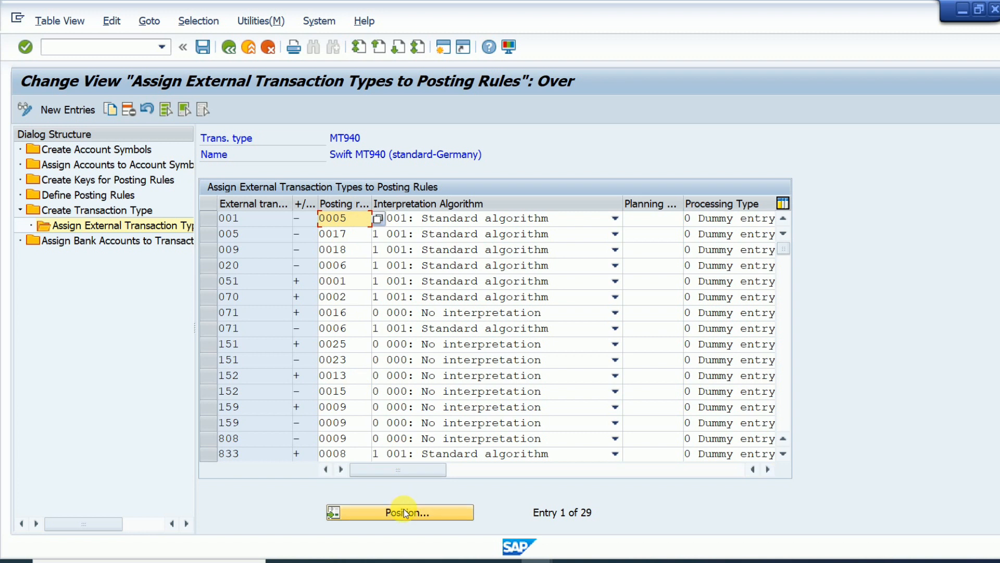
- Position the MT940 assignments at external transactions starting with N and examine their signs and posting rules
left_click(407, 513)
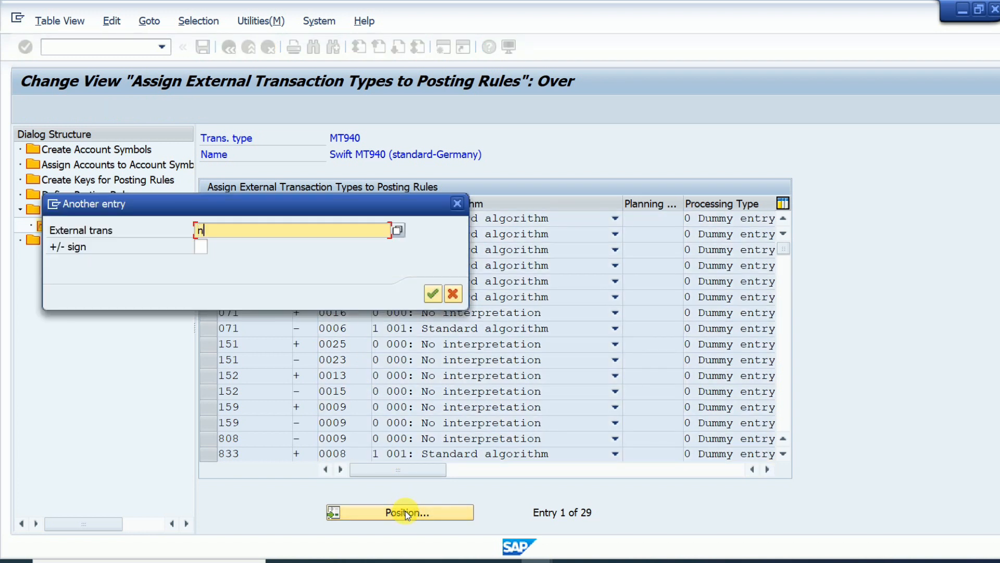
key("Return")
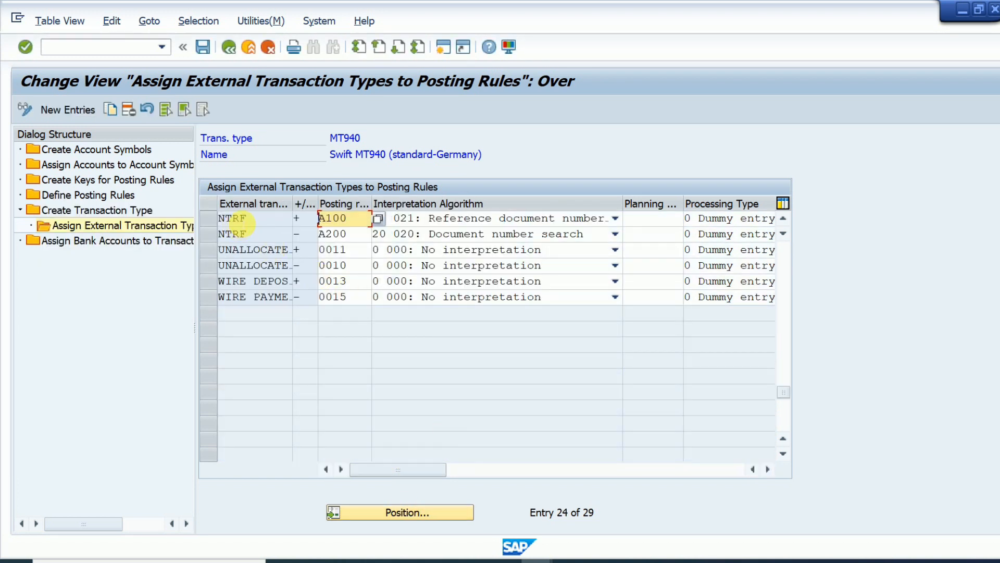
scroll(262, 223, "up", 2)
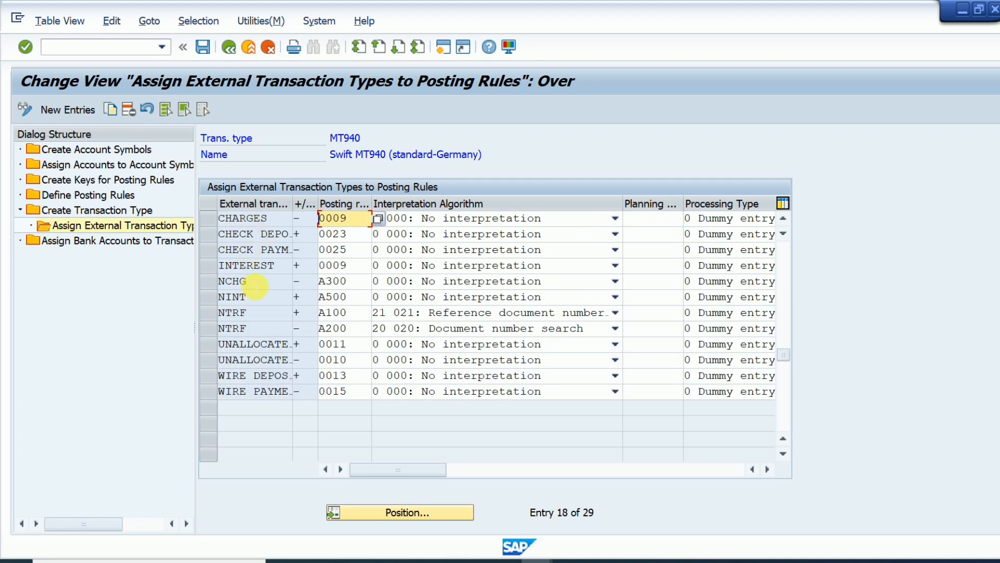
left_click(255, 285)
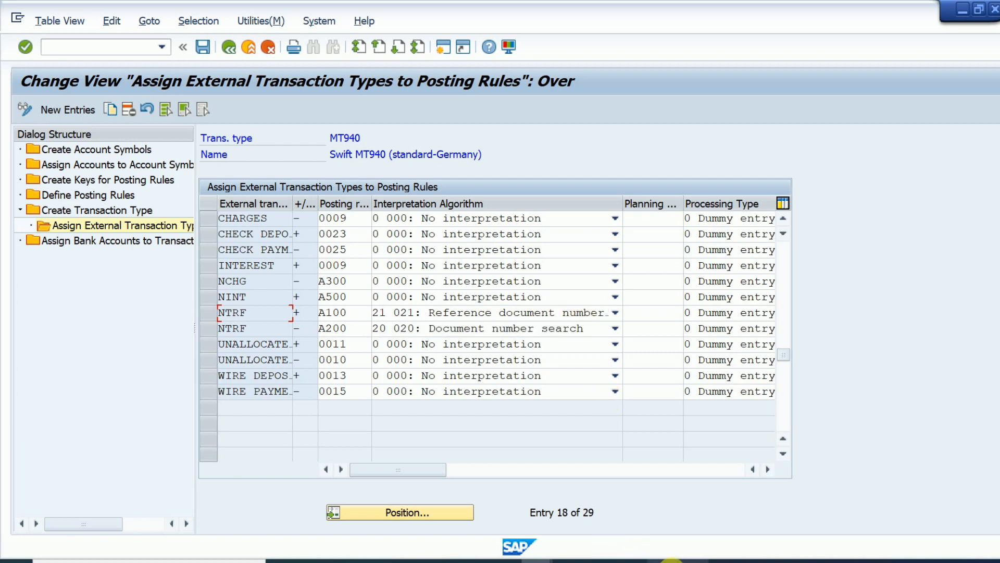
- Switch to the EBSTESTING file in Notepad and copy the second :61: line's content into the empty third :61: line
left_click(636, 562)
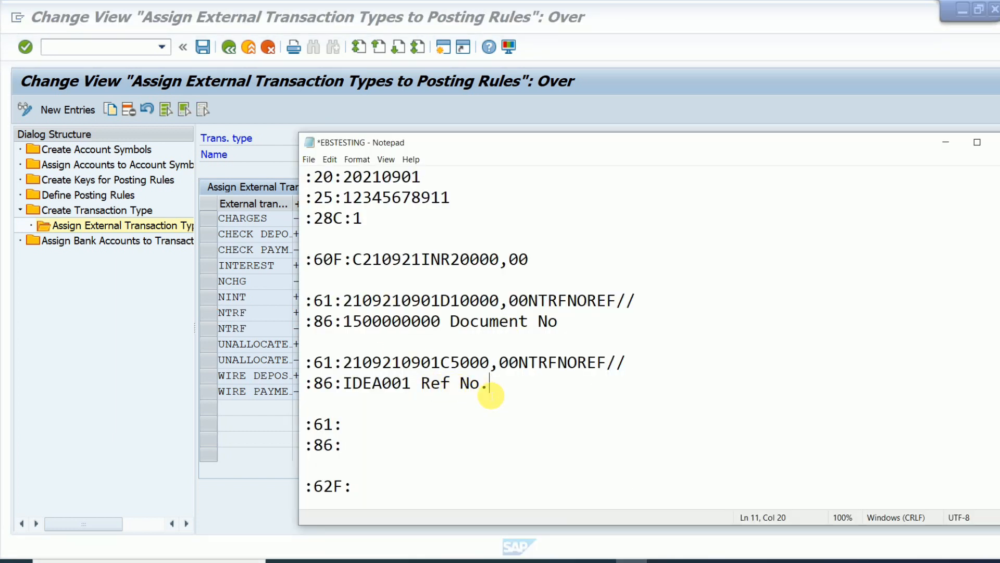
left_click(370, 429)
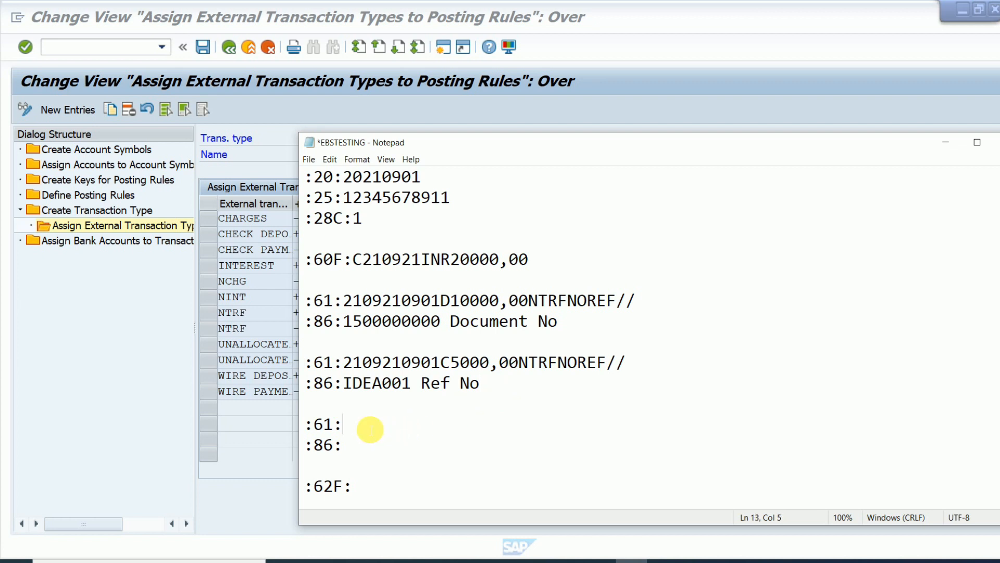
left_click_drag(344, 362, 634, 371)
key("ctrl+c")
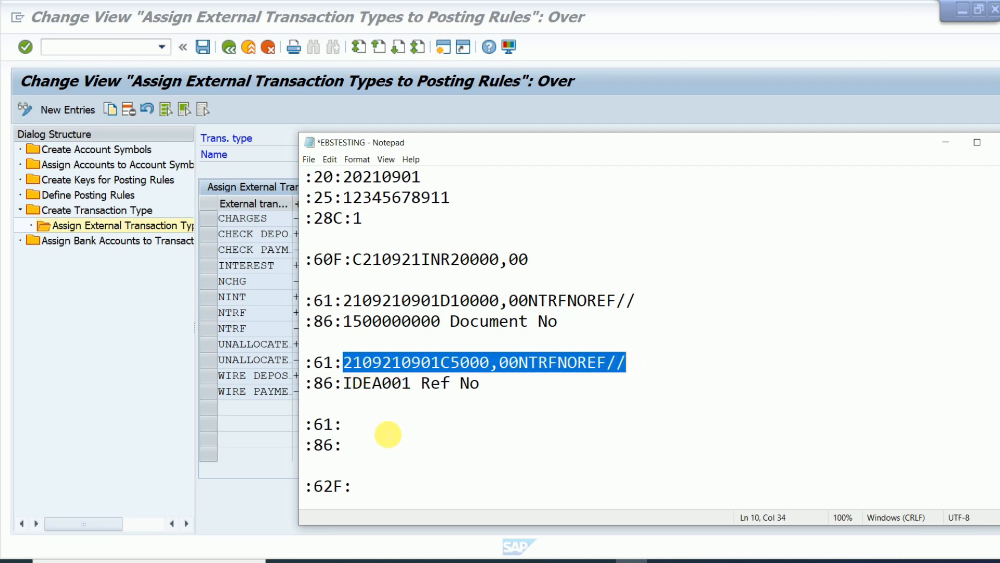
left_click(352, 425)
key("ctrl+v")
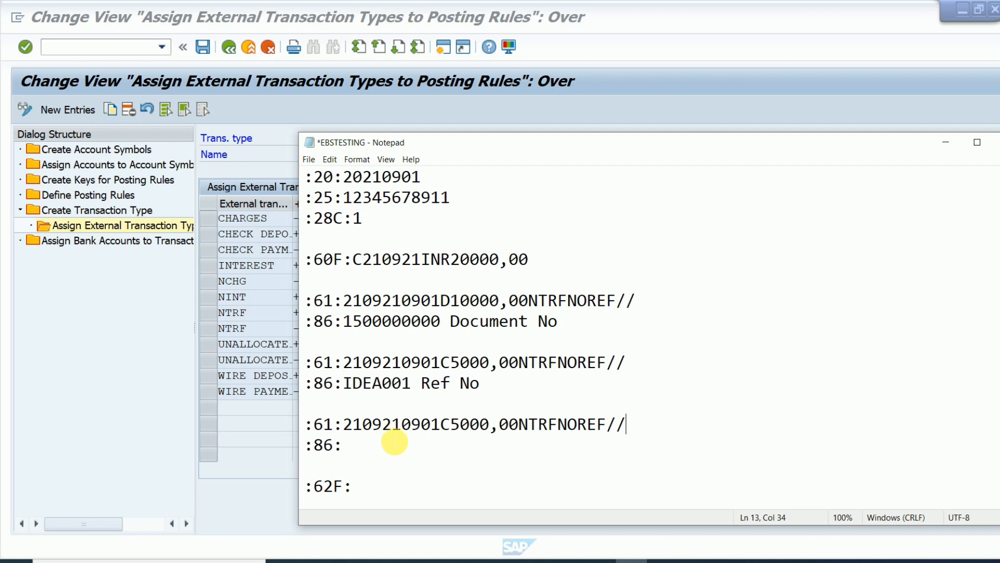
- Change the third :61: line to a debit (D) with the amount 1000,00
left_click(451, 424)
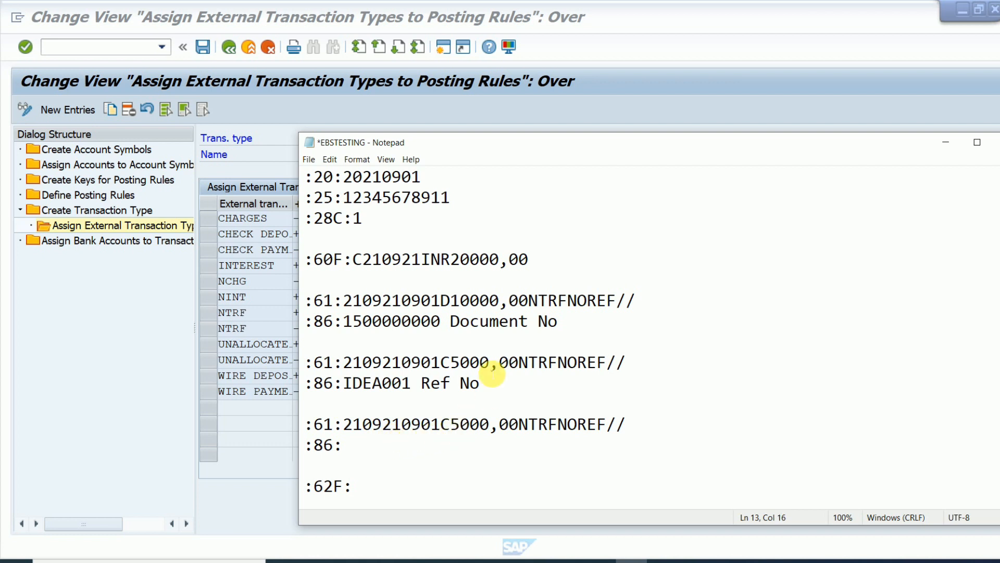
key("BackSpace")
type("D")
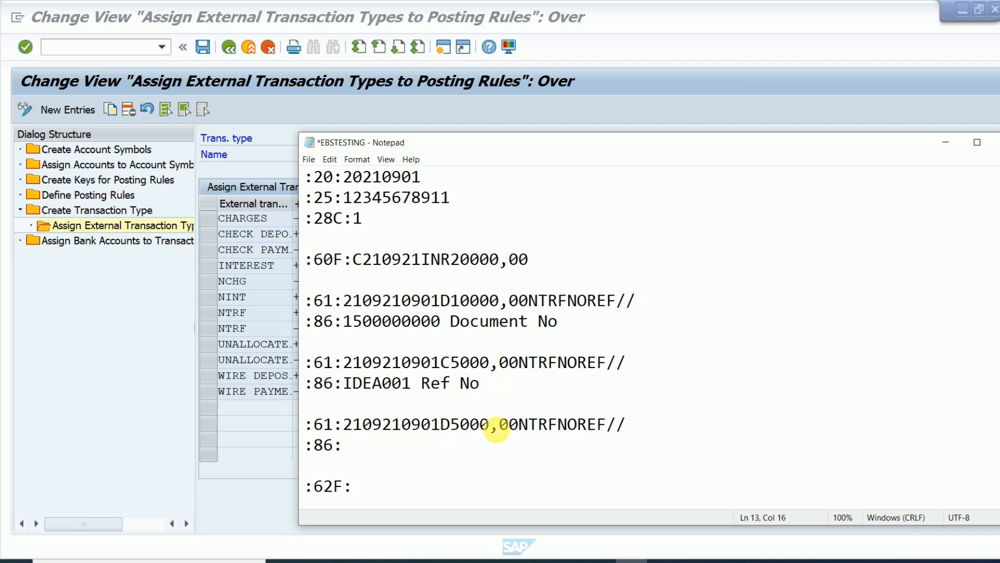
left_click(488, 425)
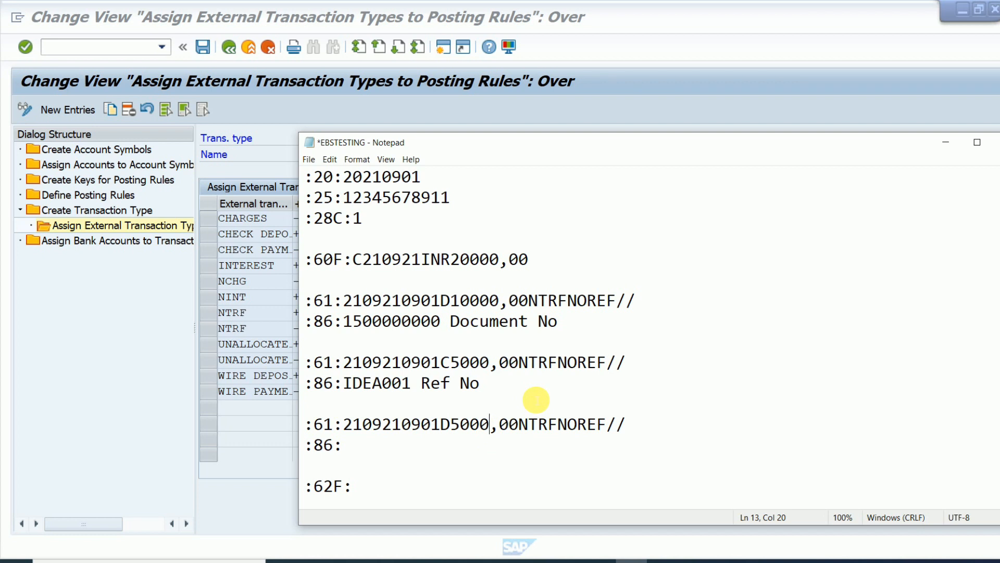
key("BackSpace")
key("BackSpace")
key("BackSpace")
key("BackSpace")
type("1000")
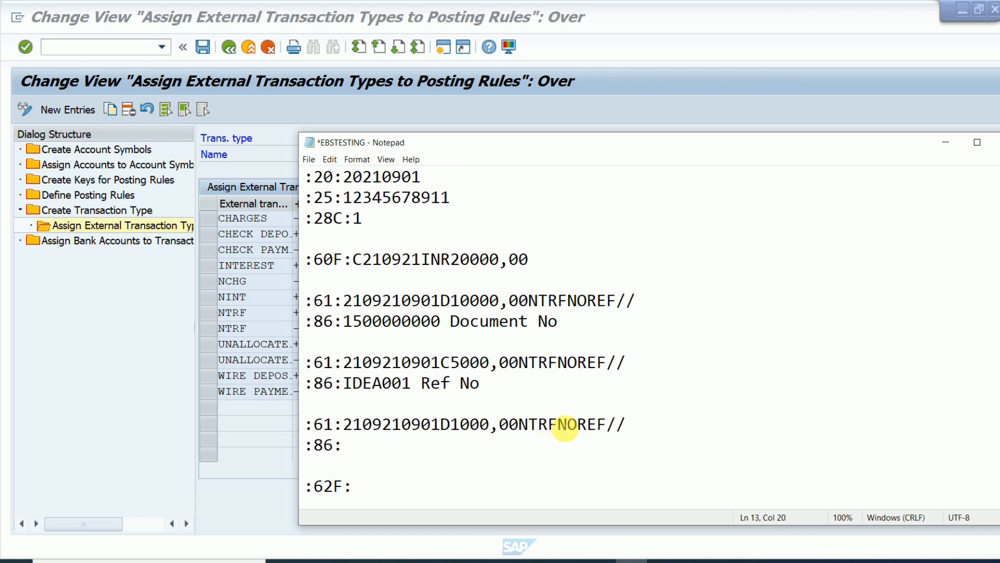
- Replace the transaction code and reference in the third :61: line with NCHGNOREF, keeping the closing slashes
left_click(569, 424)
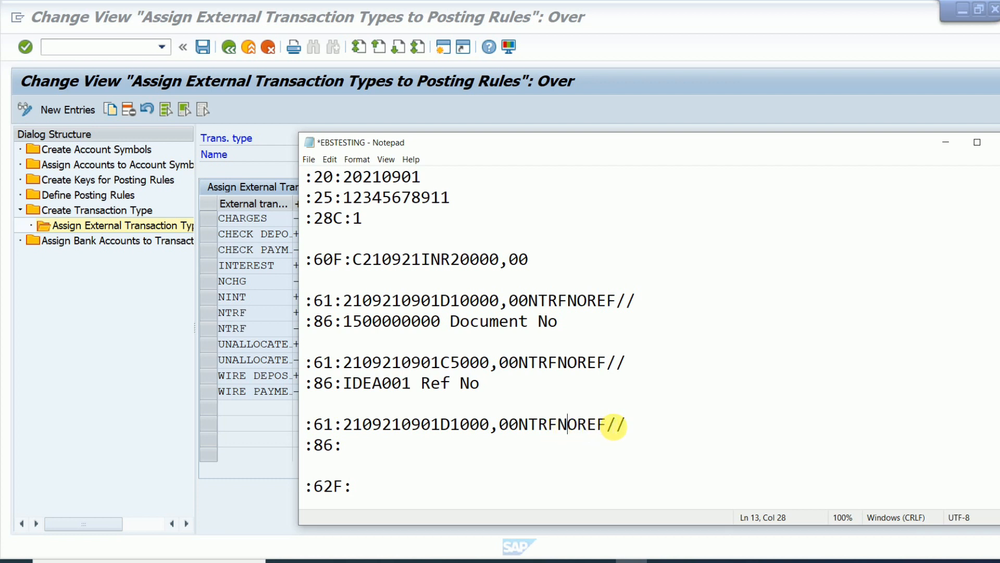
left_click(608, 425)
key("BackSpace")
key("BackSpace")
key("BackSpace")
key("BackSpace")
key("BackSpace")
key("BackSpace")
key("BackSpace")
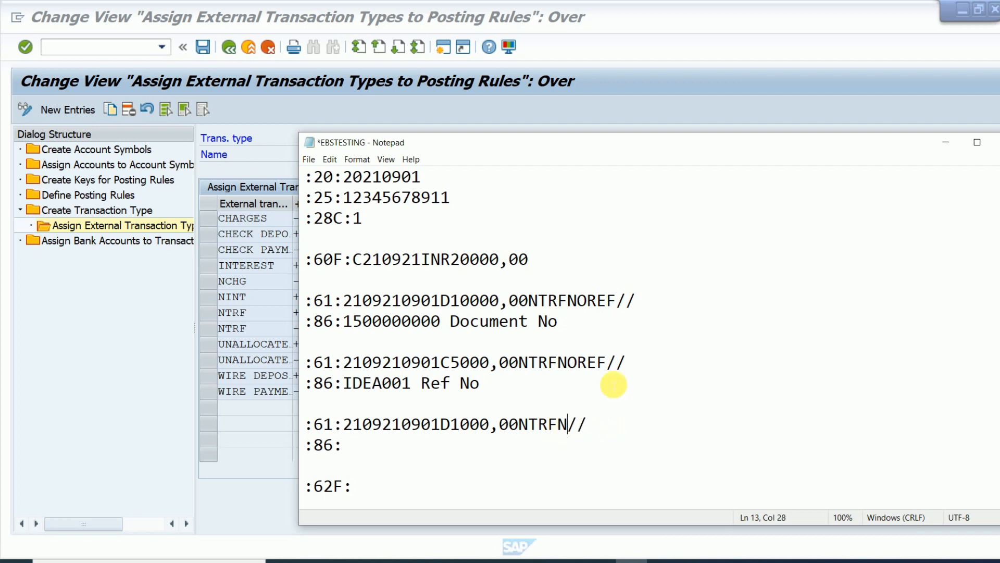
key("BackSpace")
type("C")
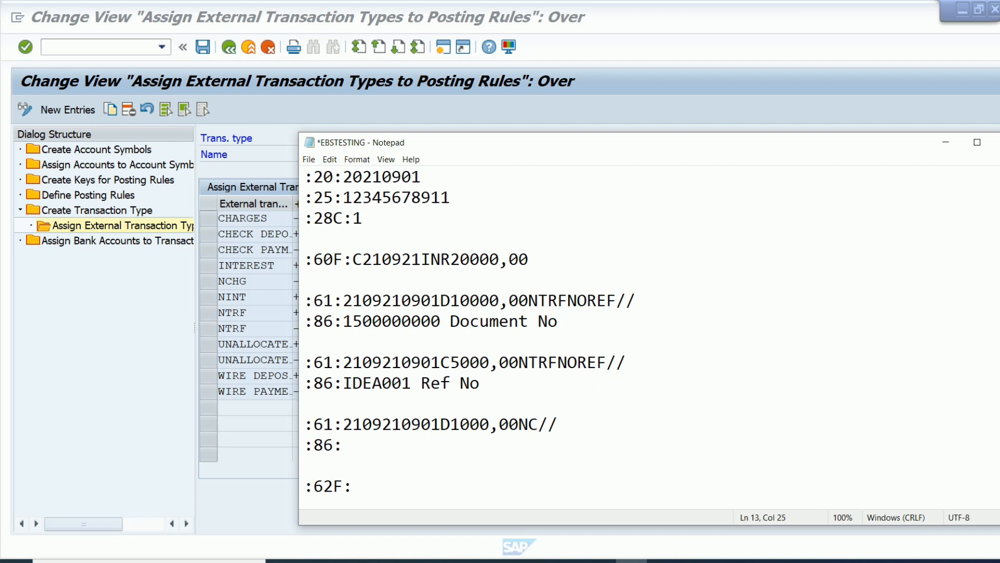
type("HGNOREF")
- Enter Bank Charges as the description in the third :86: line
left_click(350, 446)
type("Bank")
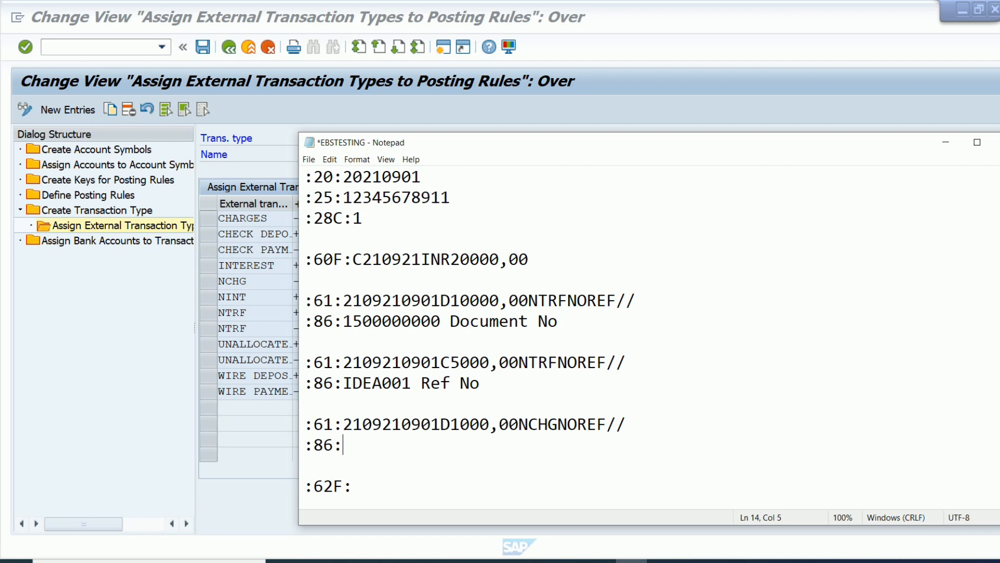
type("Bank Charges")
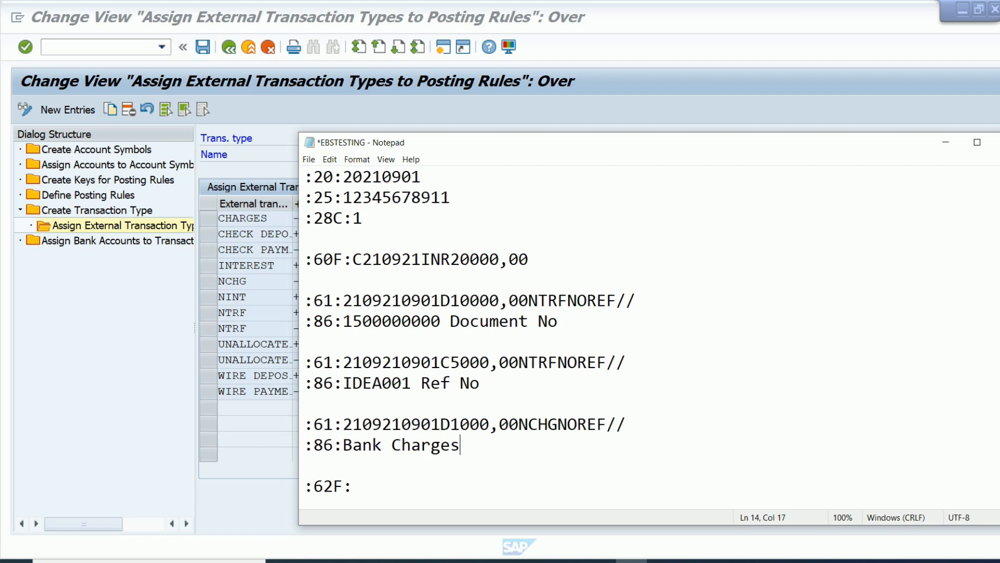
- Copy the opening balance content of the :60F: line into the closing balance line :62F:
left_click(381, 494)
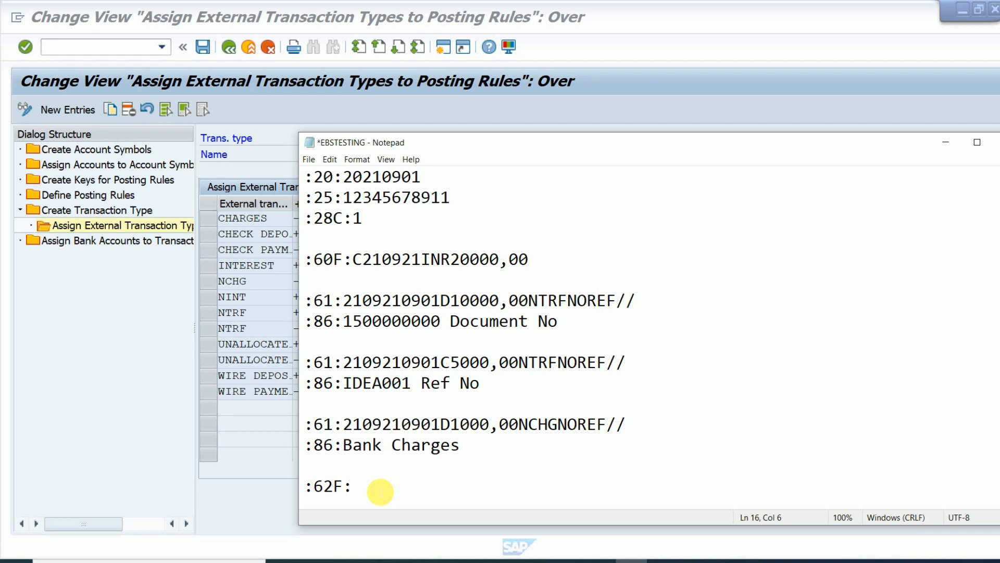
left_click_drag(354, 259, 528, 259)
key("ctrl+c")
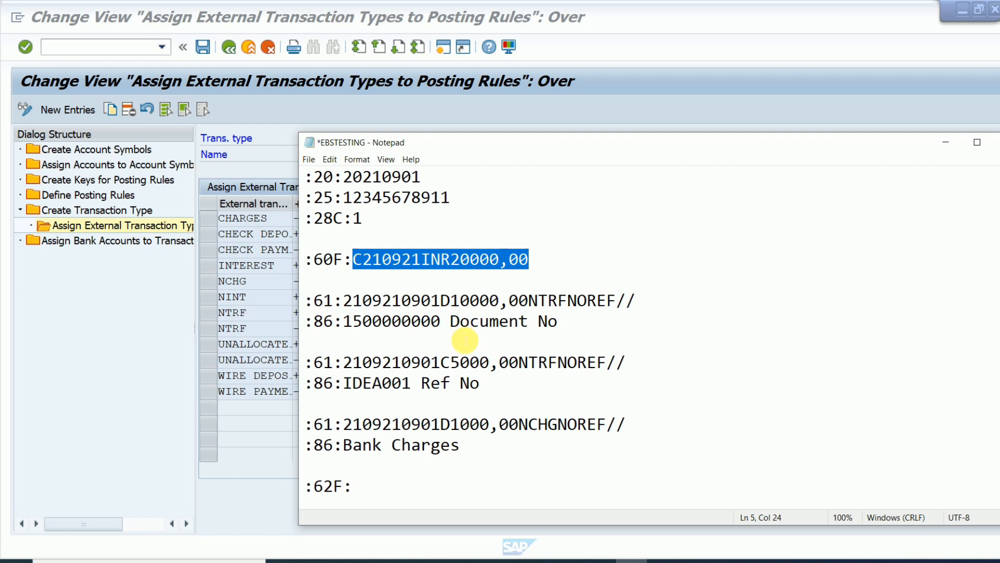
left_click(366, 485)
key("ctrl+v")
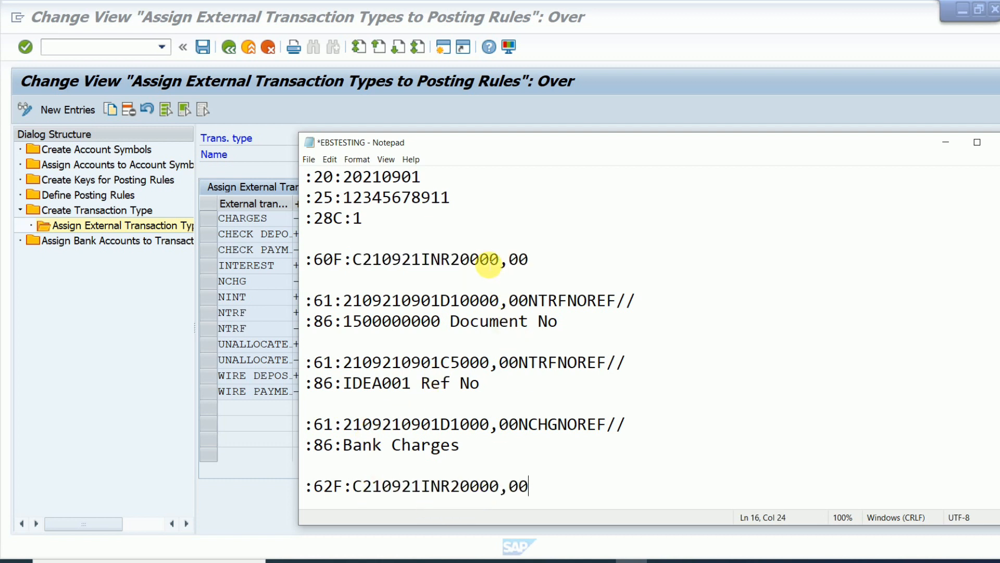
- Set the closing balance amount in the :62F: line to 14000,00, checking it against the opening balance and transaction amounts
left_click(480, 259)
left_click(470, 300)
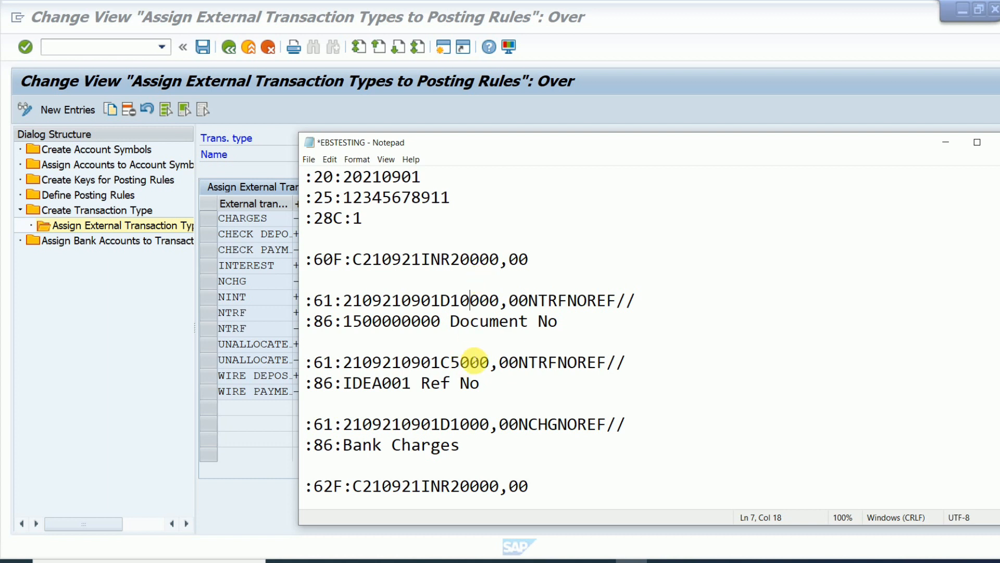
left_click(463, 362)
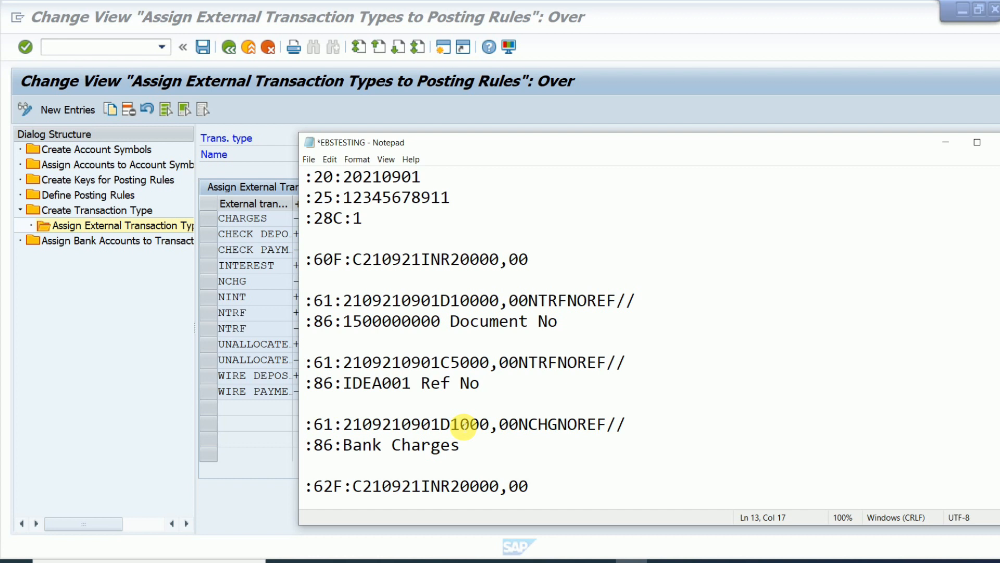
left_click(471, 486)
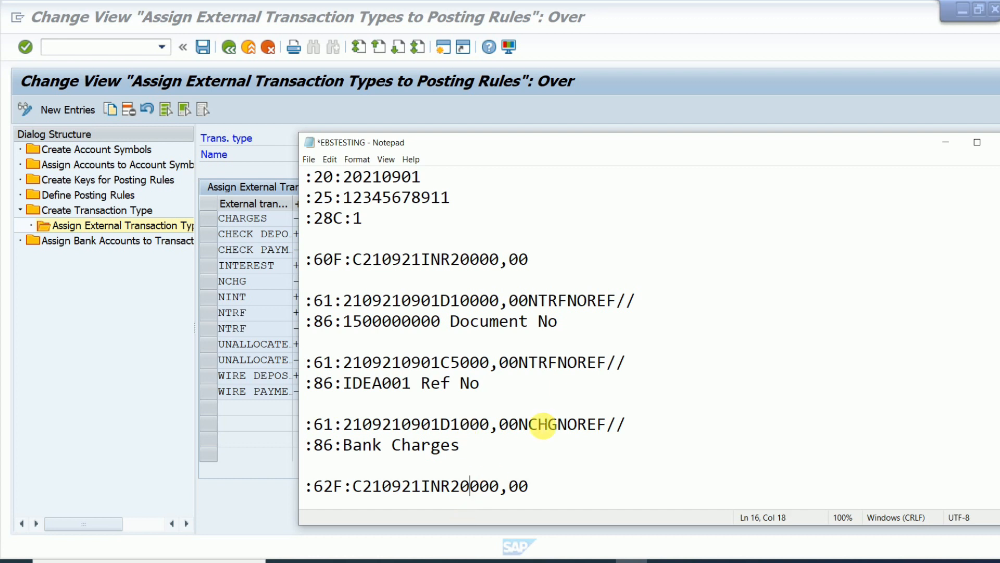
key("BackSpace")
key("BackSpace")
type("14")
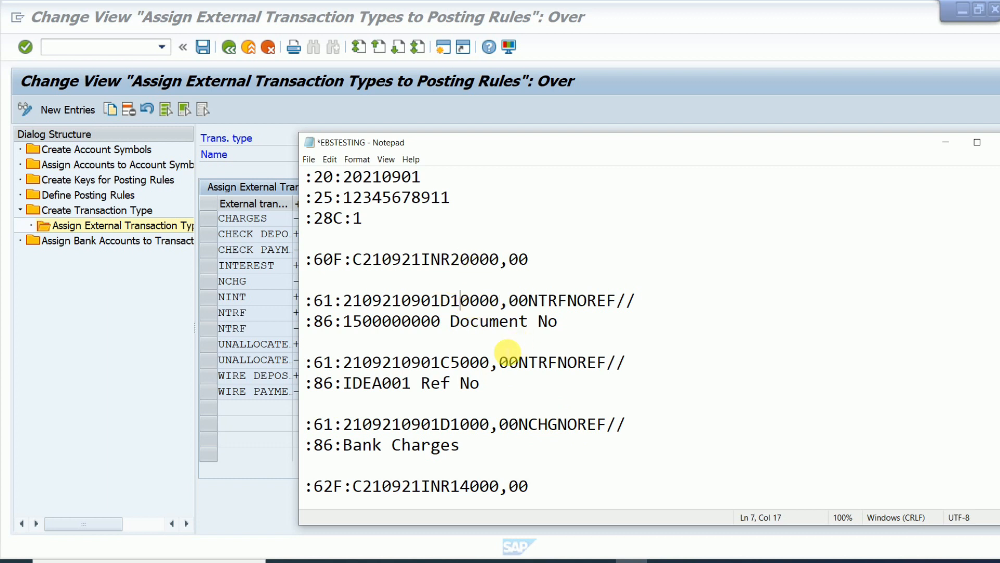
left_click(470, 362)
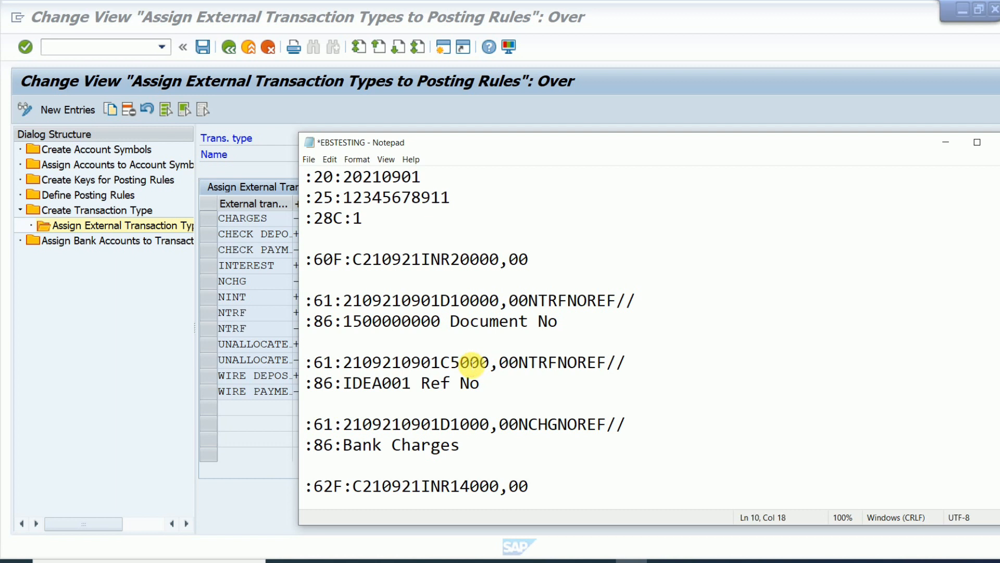
left_click(471, 424)
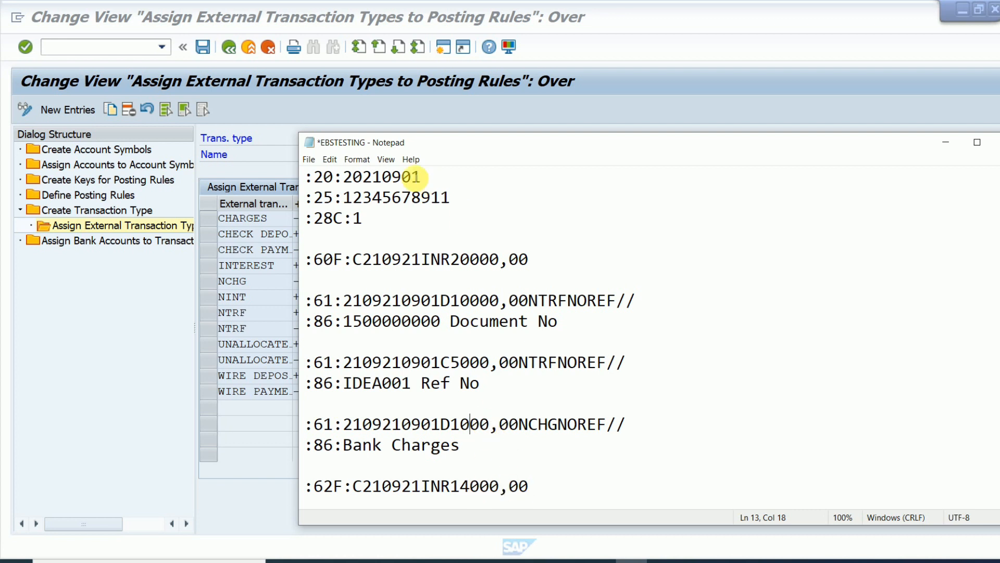
- Remove all blank lines between the statement's header, balance and transaction lines
left_click(380, 228)
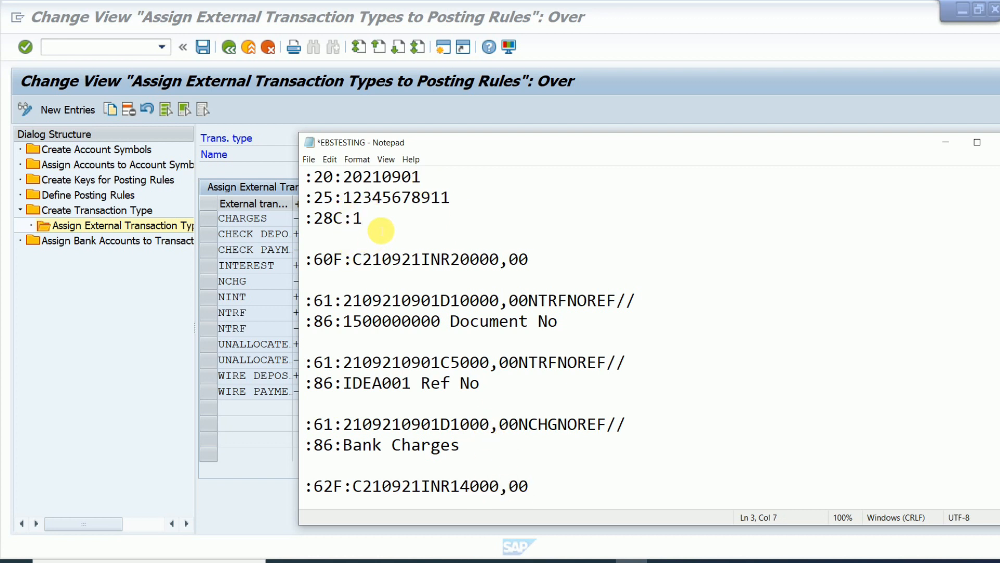
key("Delete")
left_click(545, 243)
key("Delete")
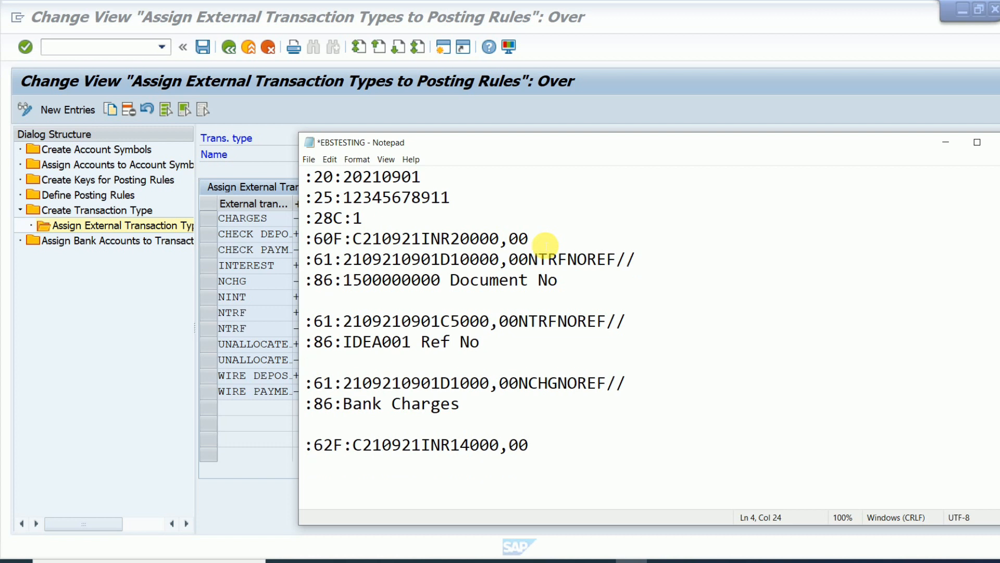
key("Delete")
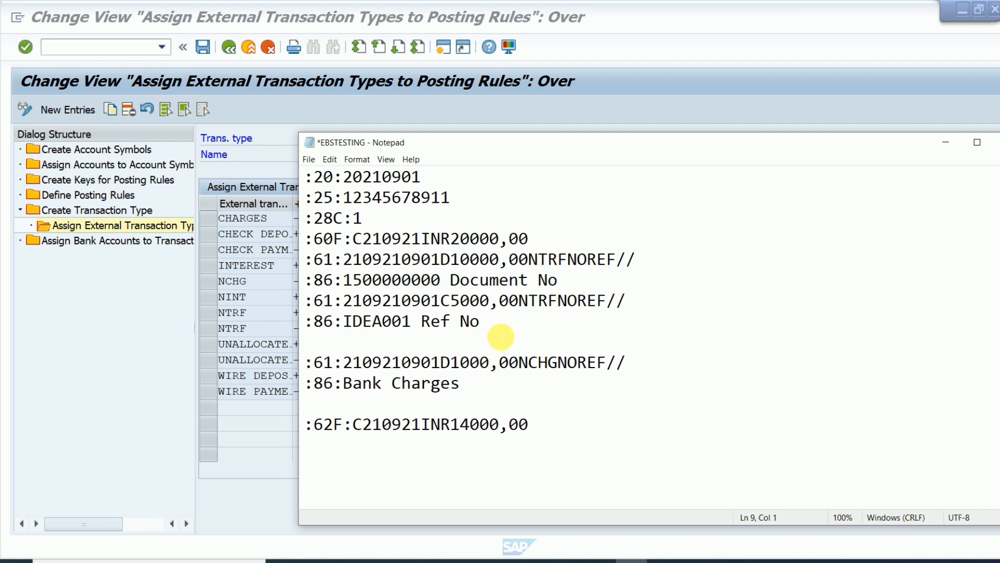
key("Delete")
left_click(496, 365)
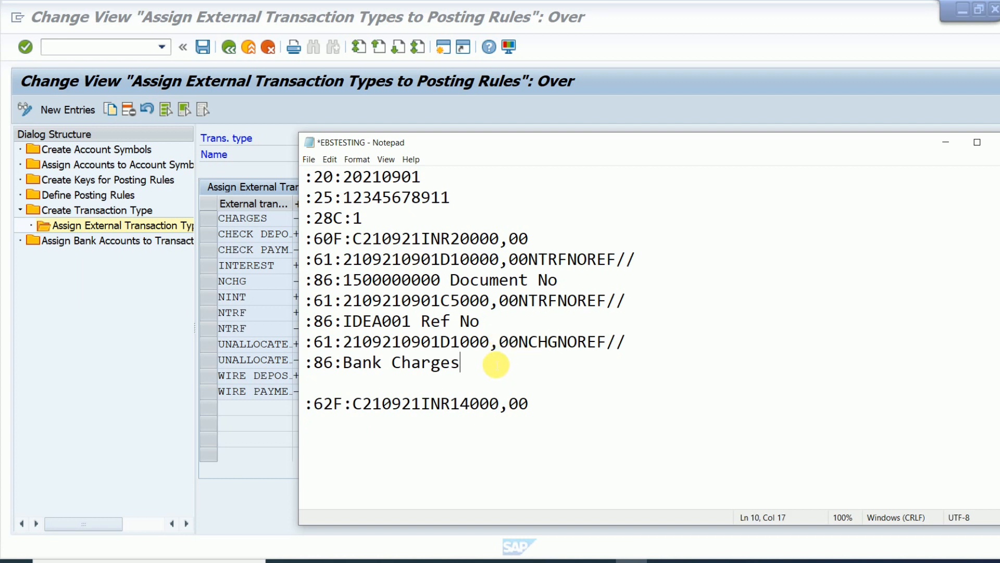
key("Delete")
- Save the EBSTESTING statement file and close it to return to SAP
left_click(310, 161)
left_click(329, 213)
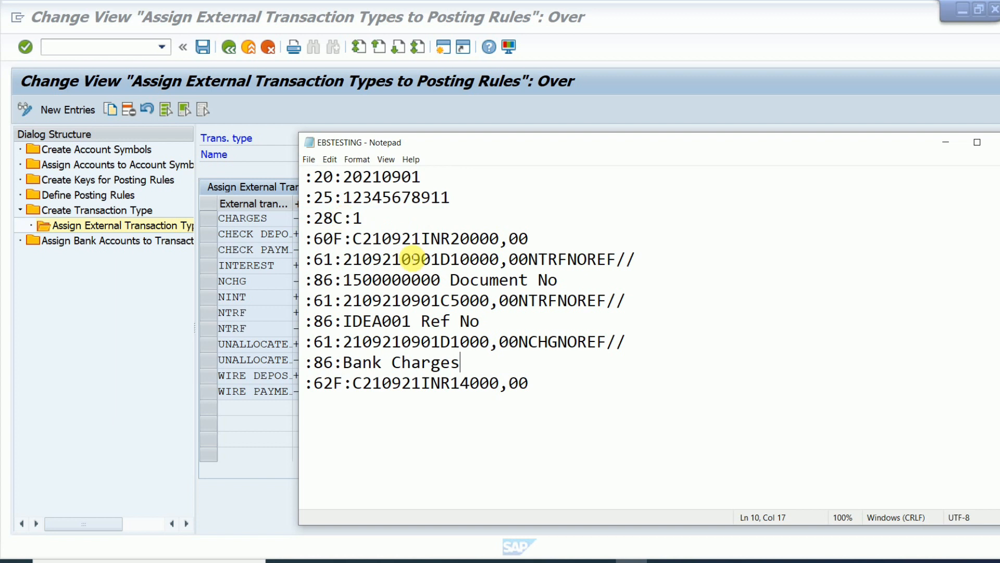
left_click(997, 141)
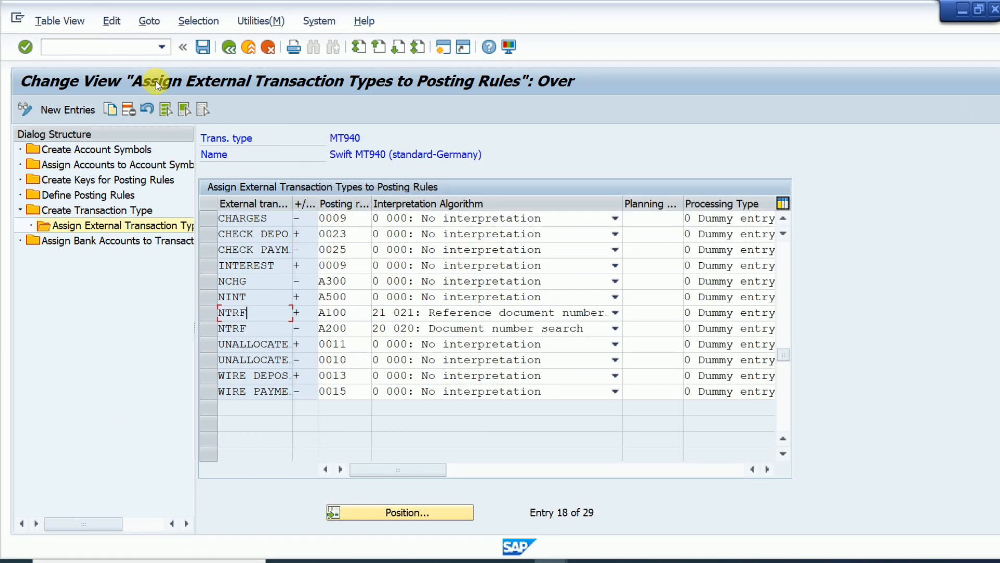
- Leave the posting rule customizing and open the Bank Statement: Various Formats import program with transaction FF_5
left_click(233, 46)
left_click(145, 46)
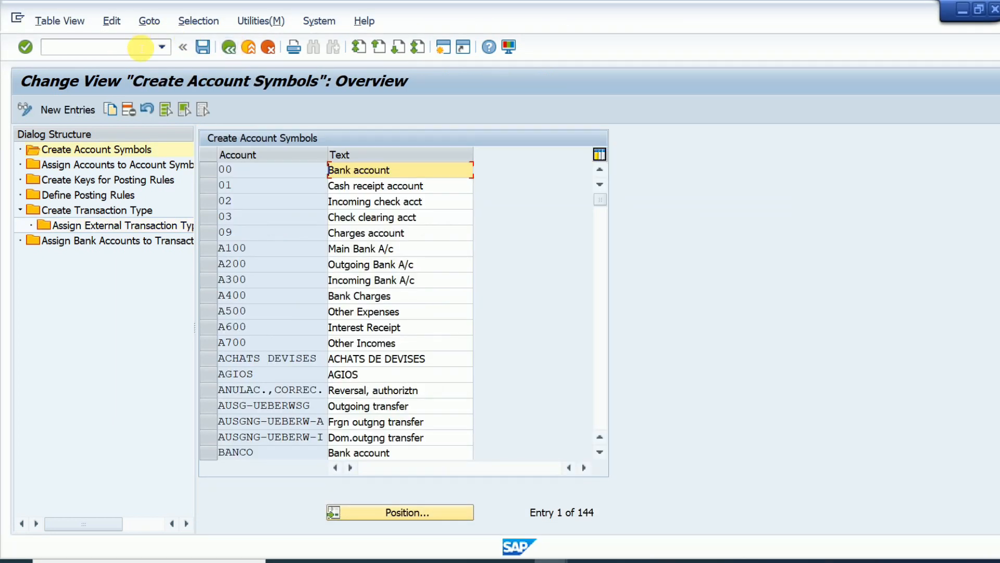
type("/n")
key("Return")
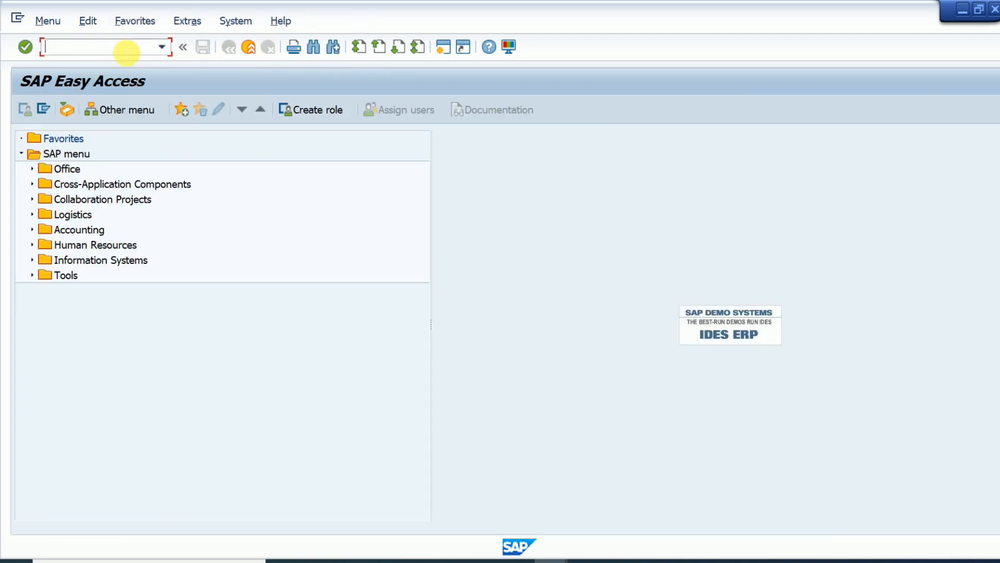
type("PP")
double_click(127, 52)
type("_5")
key("Return")
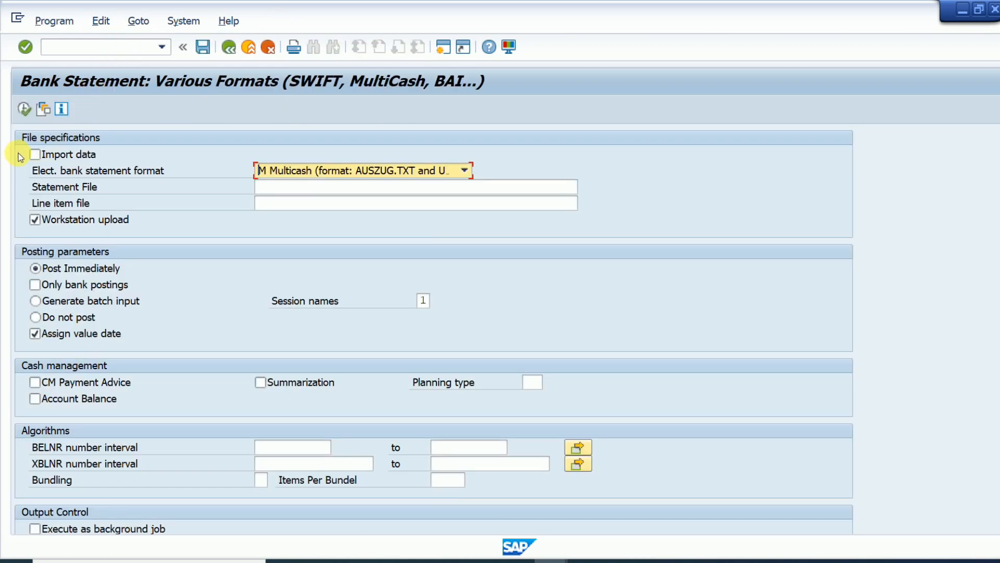
- Set the electronic bank statement format to I, SWIFT MT940 international format with unstructured field 86
left_click(390, 171)
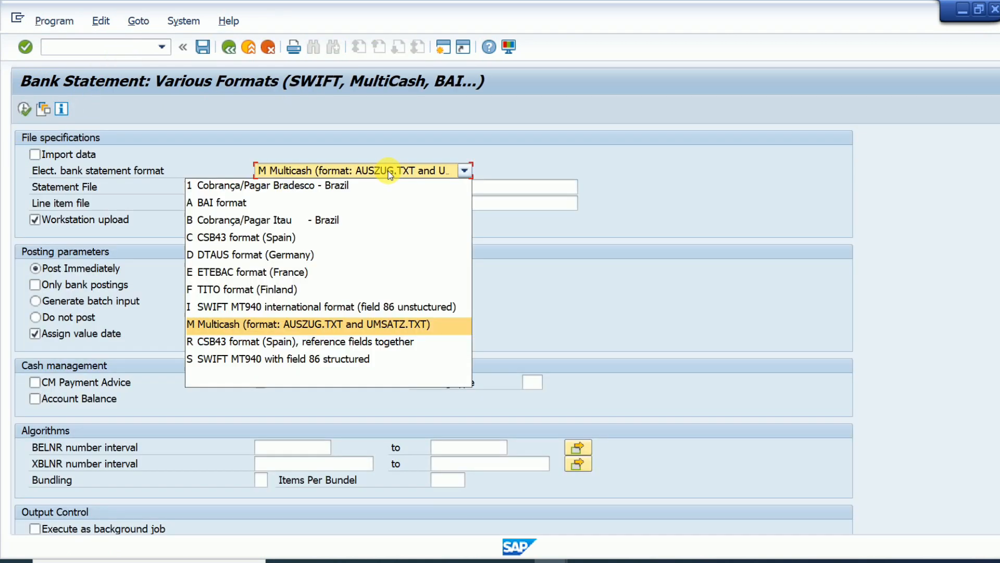
left_click(336, 306)
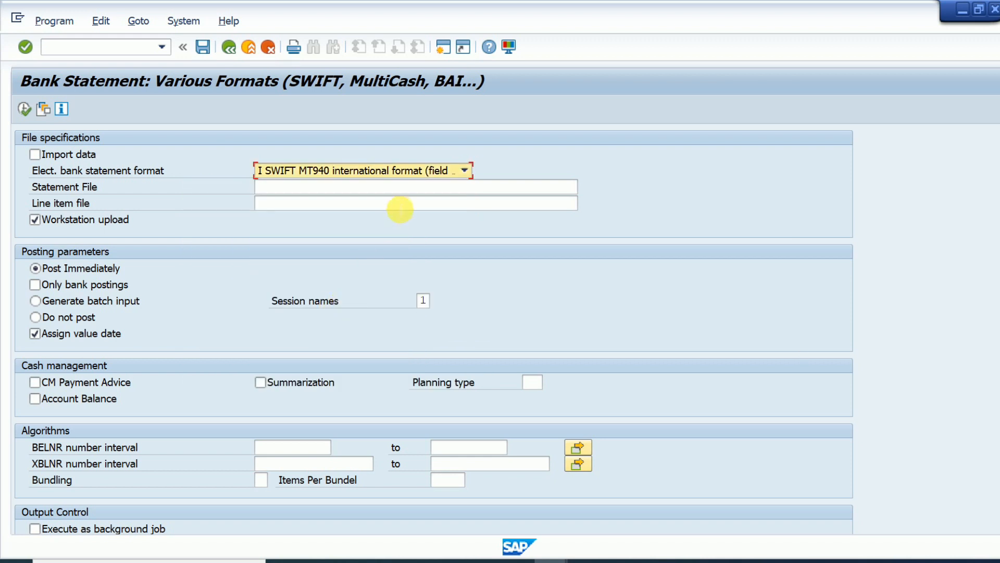
left_click(380, 174)
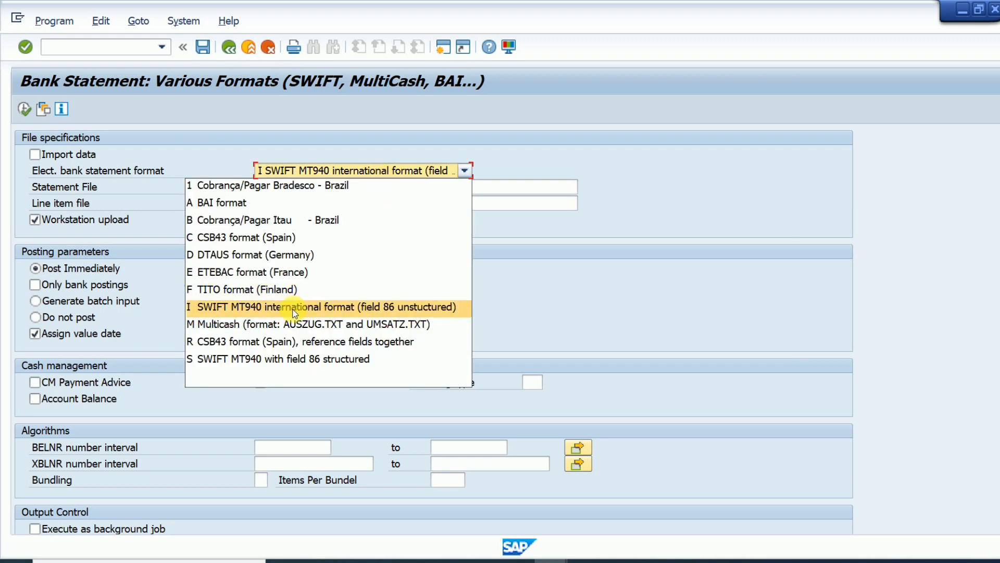
left_click(372, 308)
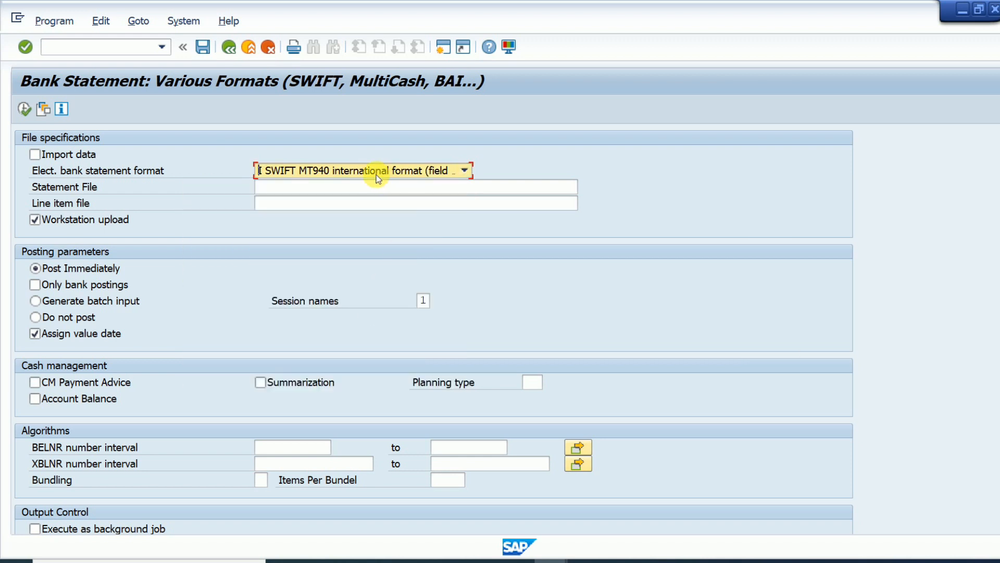
- Choose the EBSTESTING text file from the New Volume (E:) drive as the statement file
left_click(333, 187)
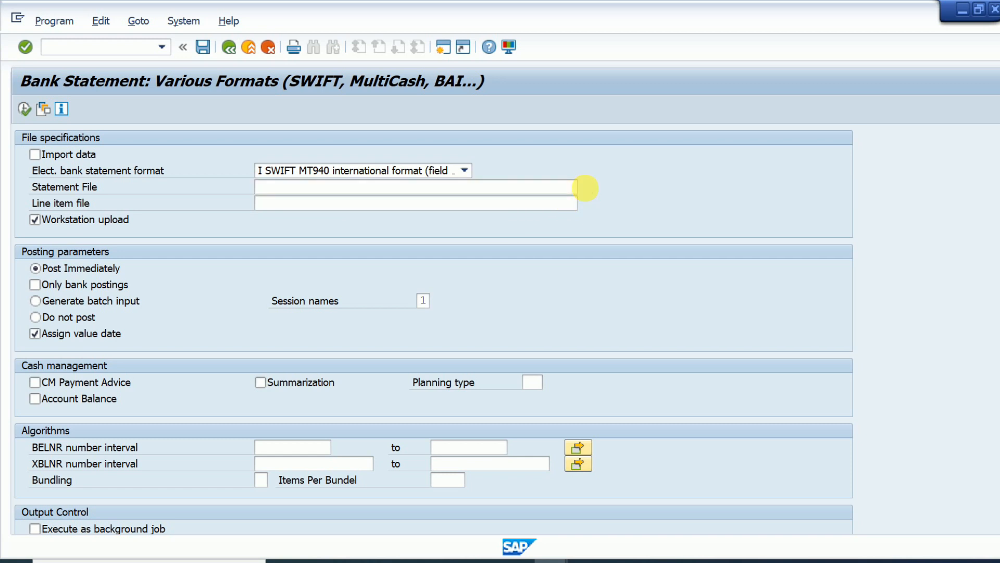
left_click(584, 186)
left_click(47, 127)
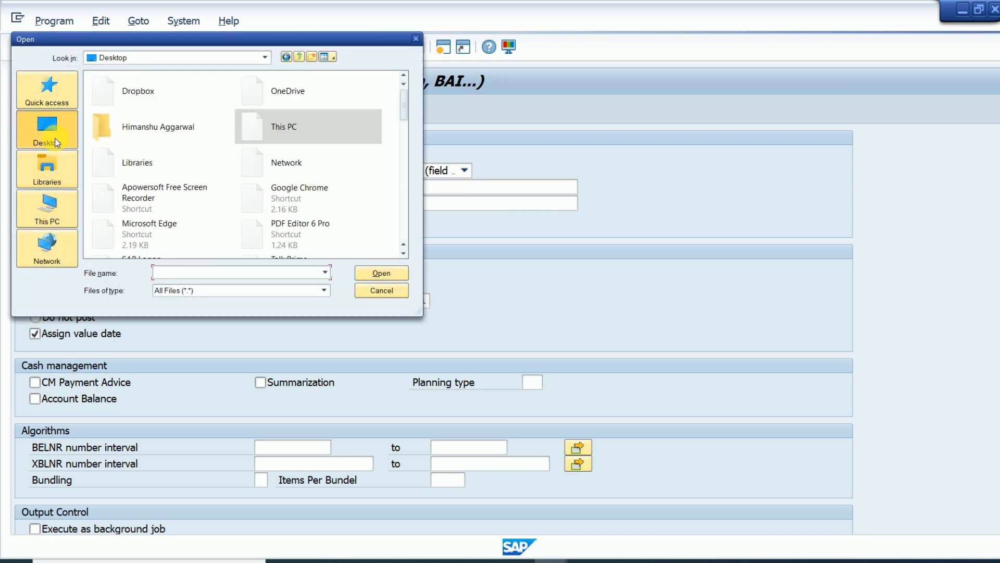
left_click_drag(403, 108, 403, 134)
left_click(51, 209)
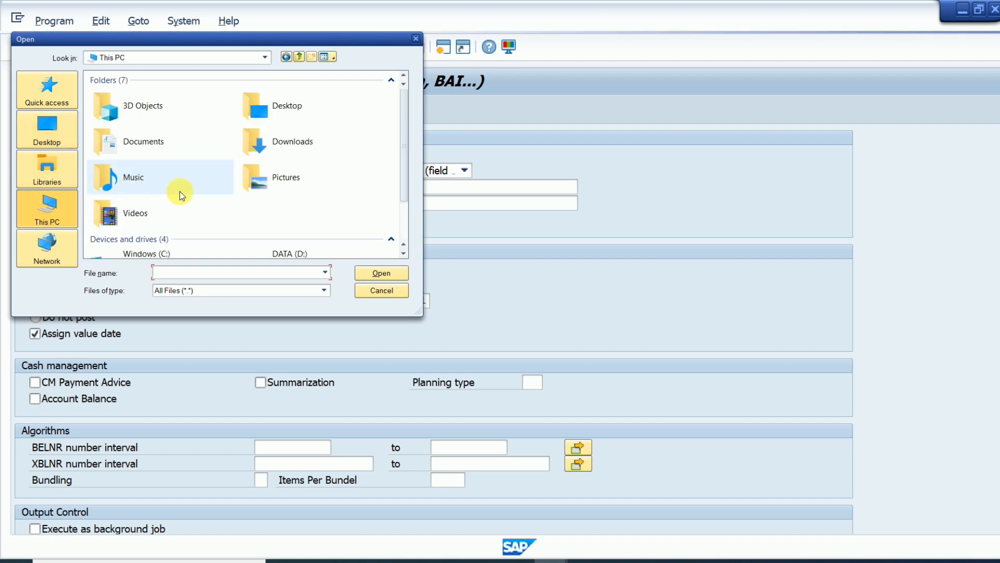
scroll(180, 191, "down", 2)
double_click(217, 232)
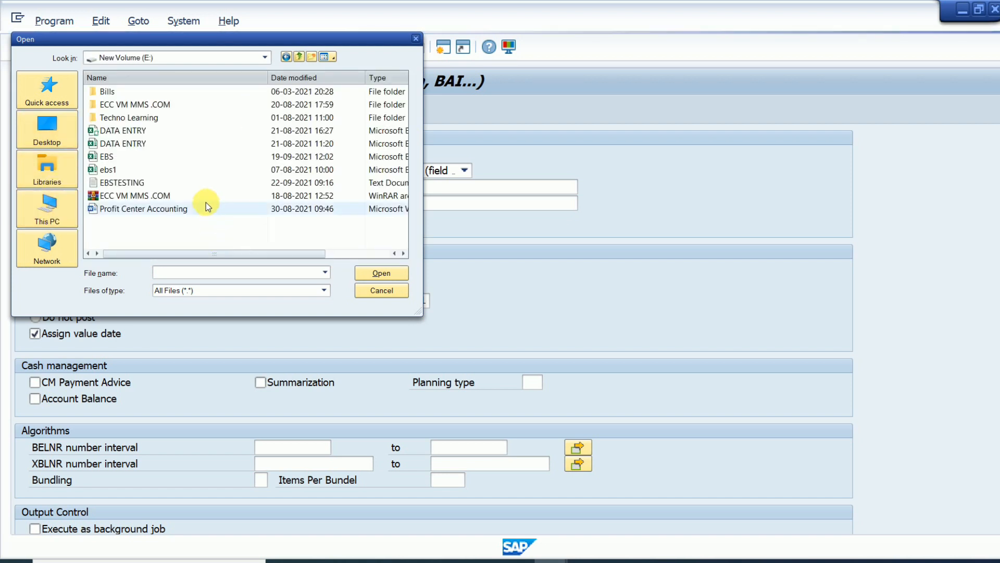
left_click(128, 184)
double_click(128, 184)
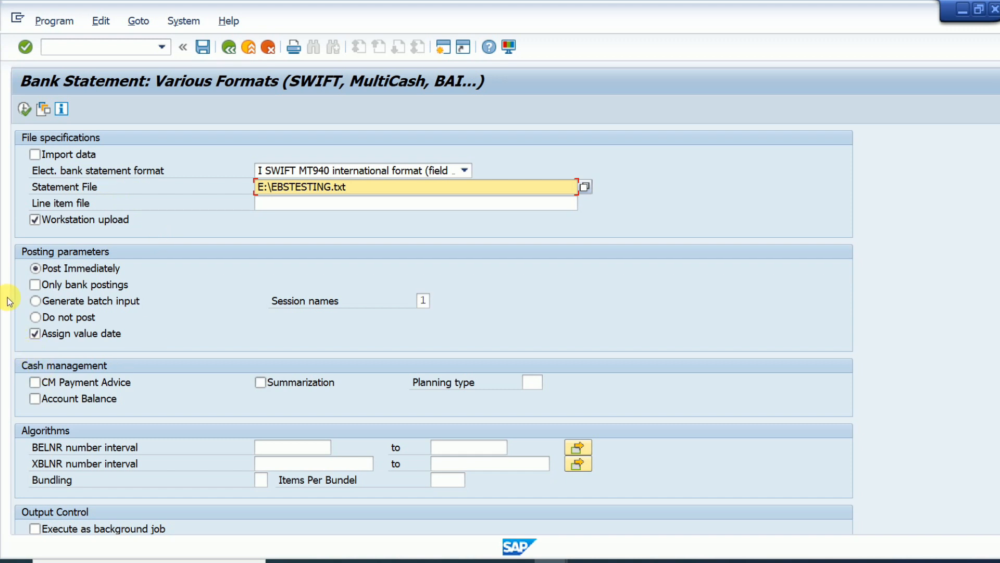
- Set both the BELNR and XBLNR number intervals to run from 1 to 99999999
scroll(115, 396, "down", 1)
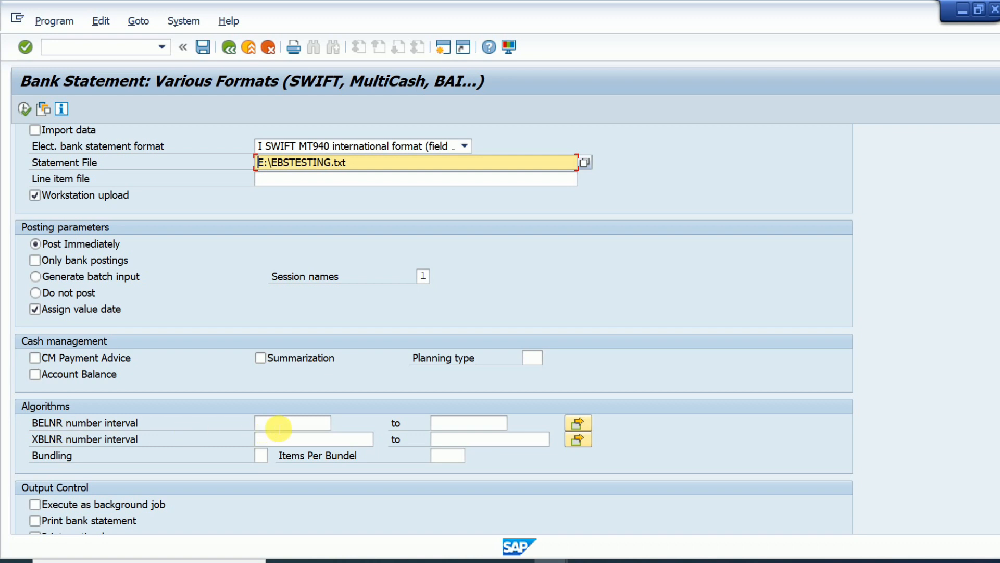
left_click(277, 426)
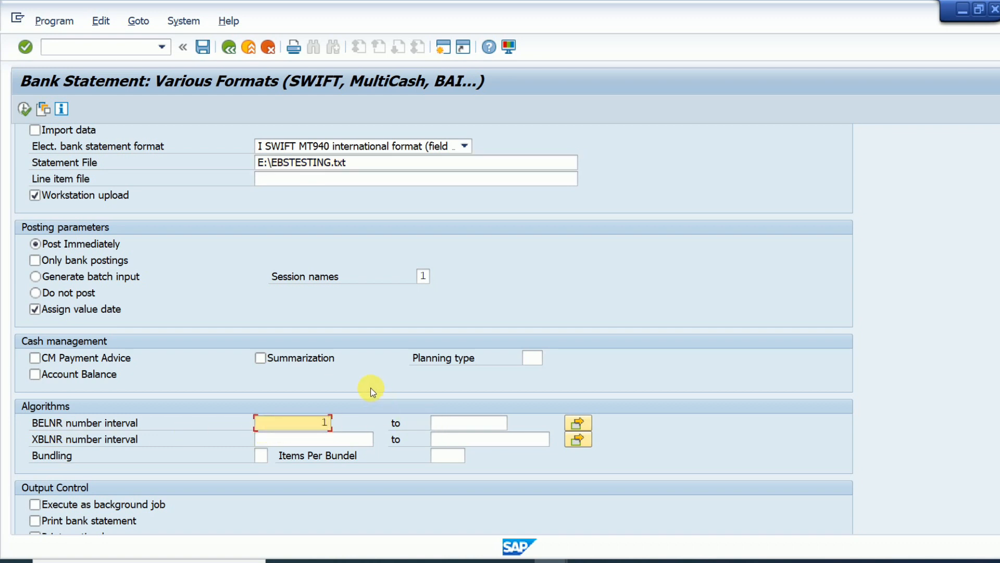
left_click(497, 425)
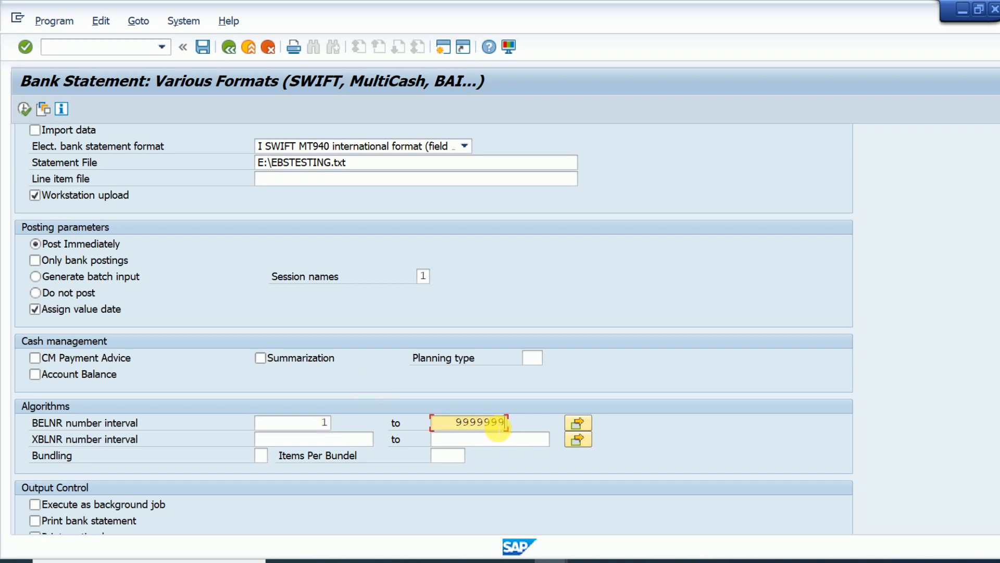
left_click(365, 441)
type("1")
key("Tab")
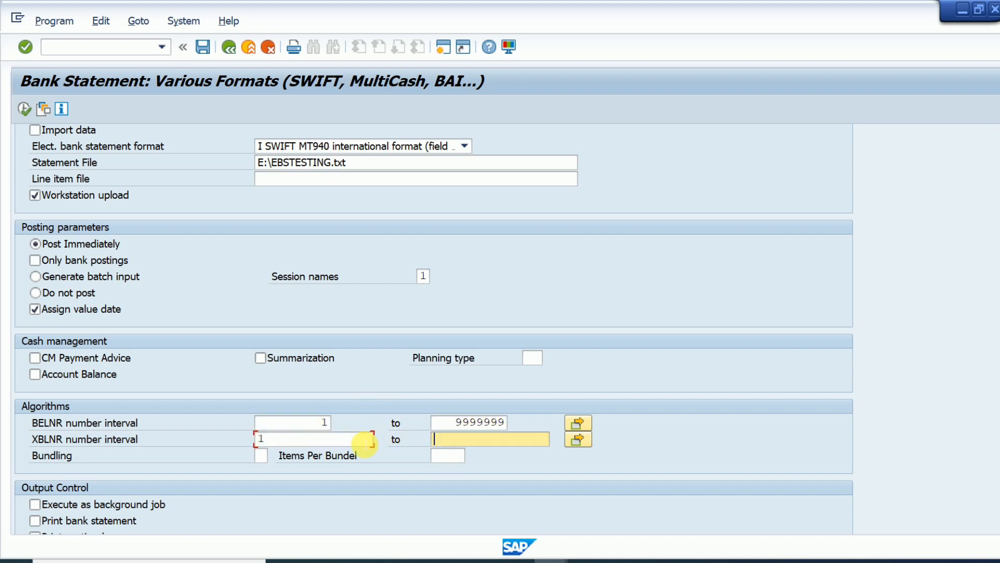
key("Return")
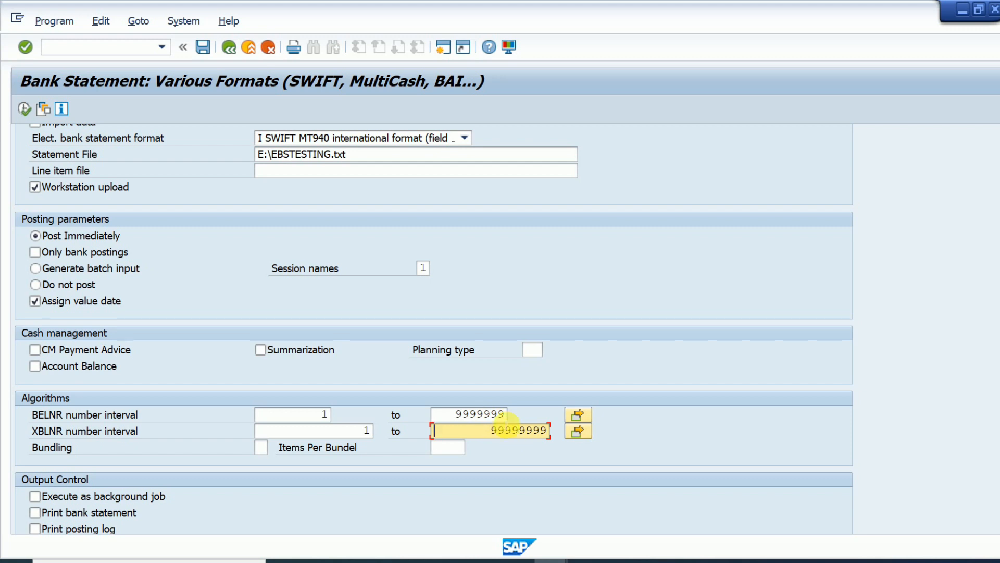
left_click(504, 414)
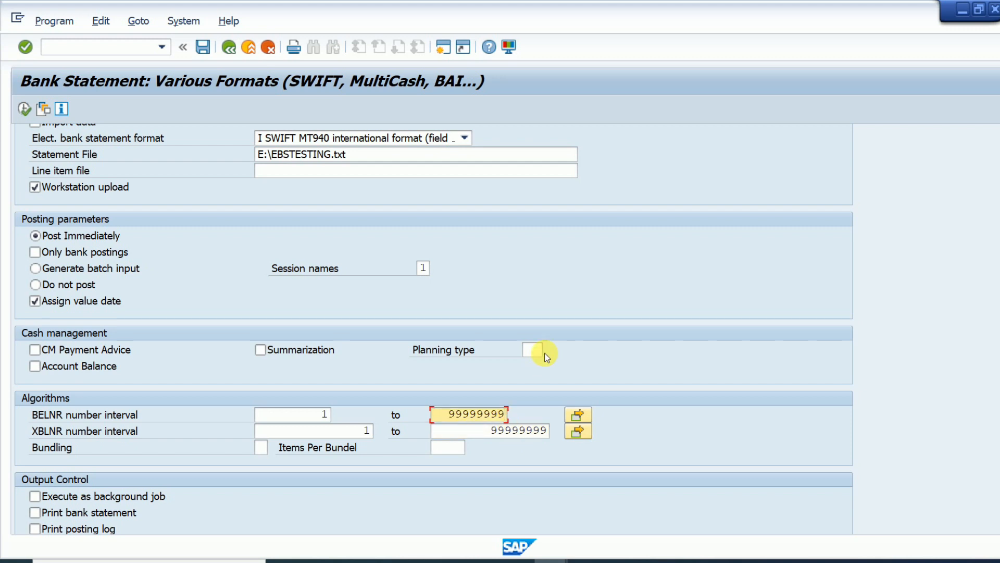
- Enable the Print bank statement output option and the Import data option
scroll(424, 443, "down", 1)
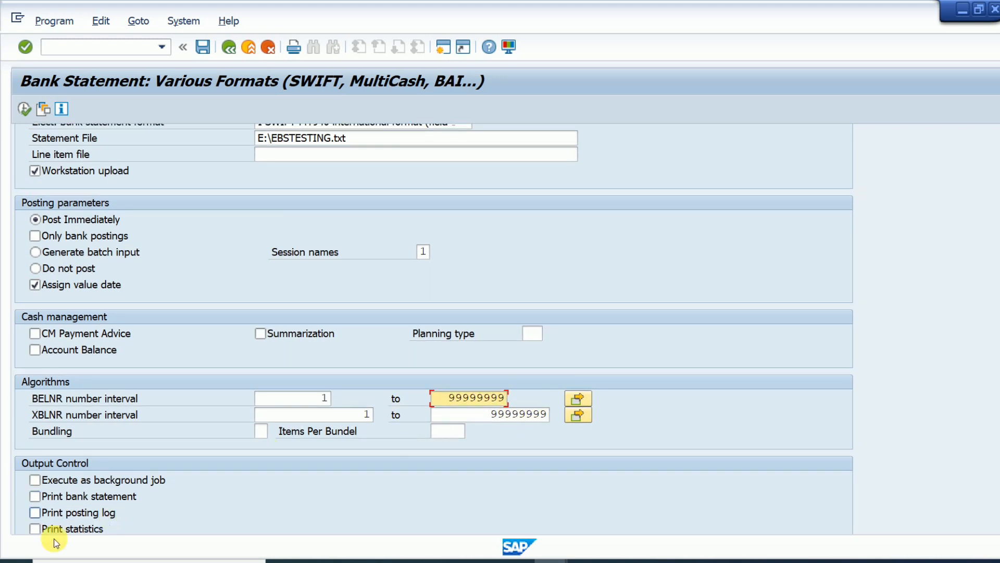
left_click(35, 498)
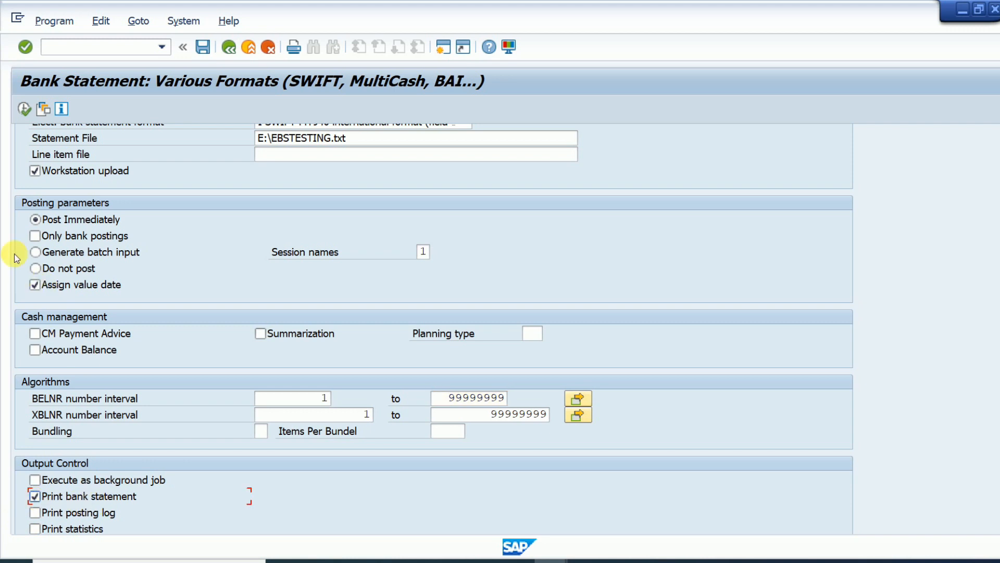
scroll(108, 334, "up", 3)
left_click(24, 109)
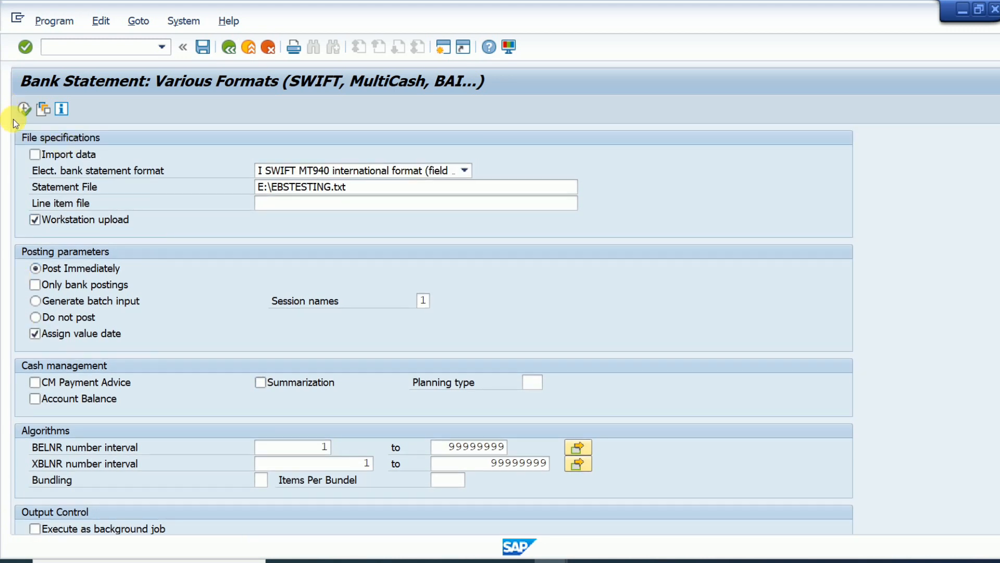
scroll(135, 420, "up", 5)
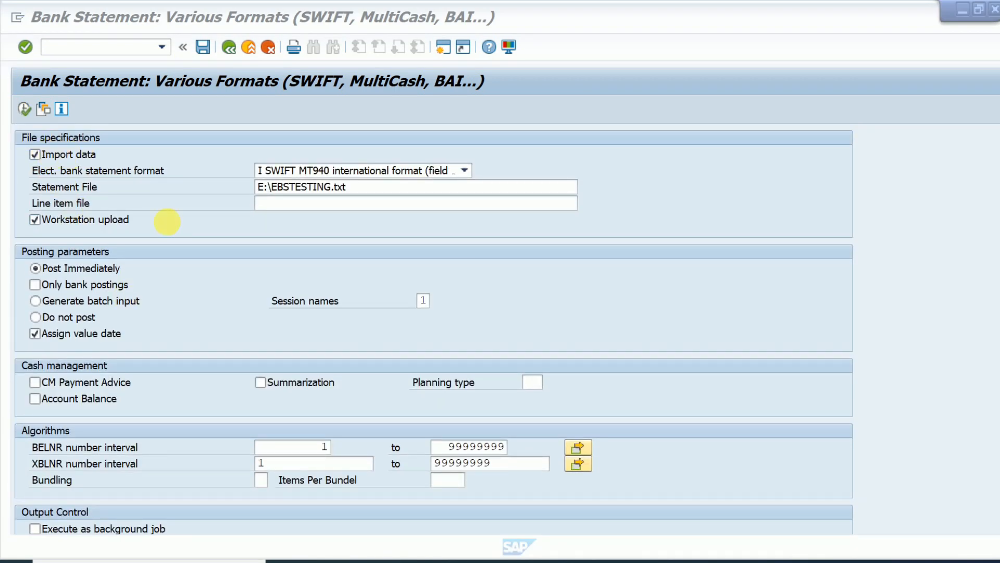
scroll(174, 373, "down", 5)
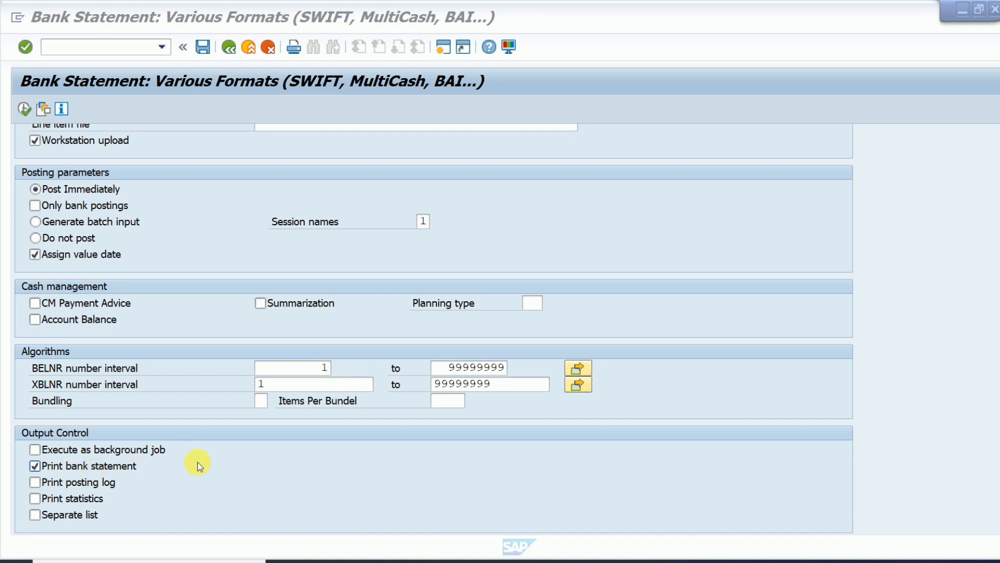
scroll(206, 442, "up", 5)
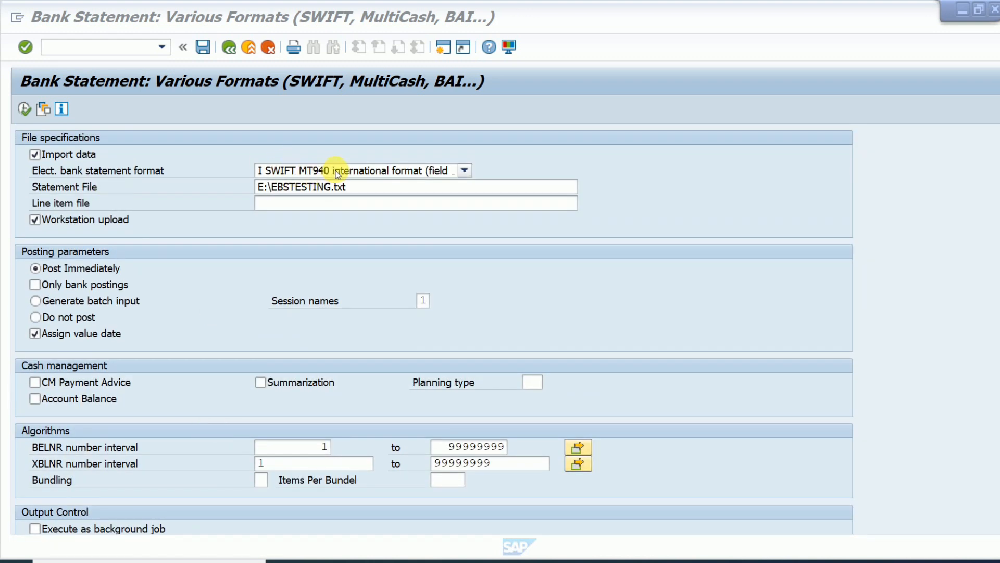
- Run the import in SWIFT MT940 international format, allowing access to the EBSTESTING file and acknowledging the information message
left_click(388, 171)
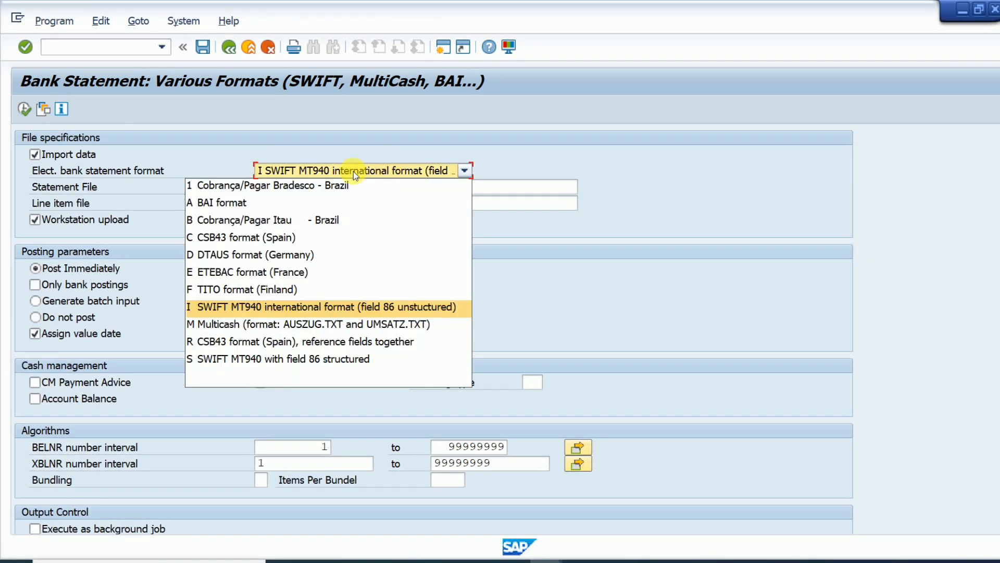
left_click(221, 308)
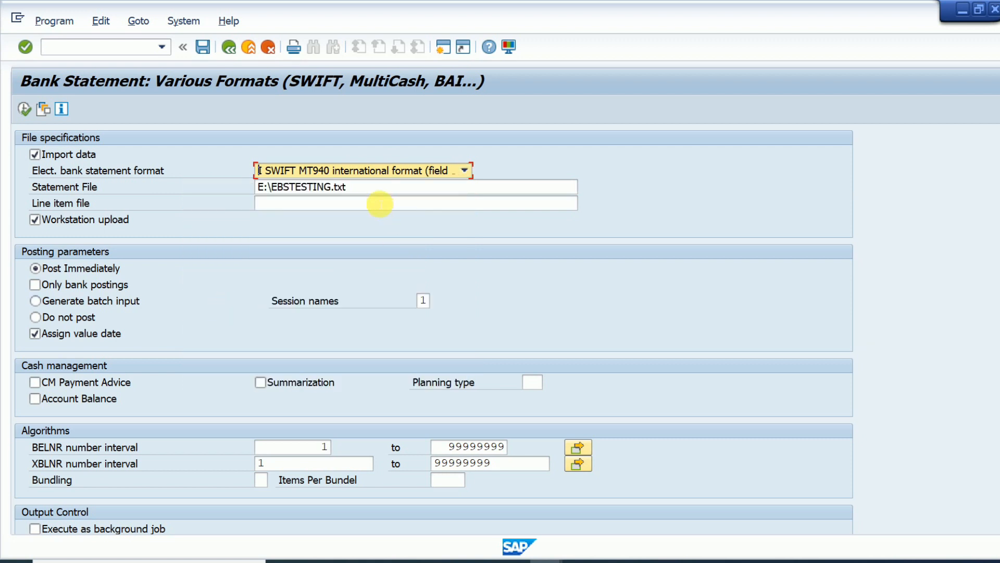
left_click(23, 110)
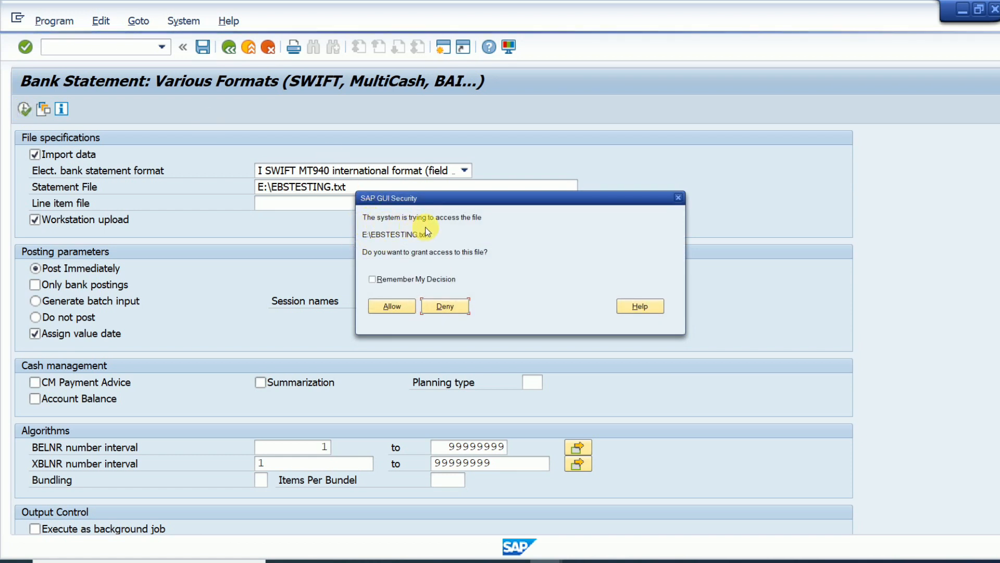
left_click(389, 307)
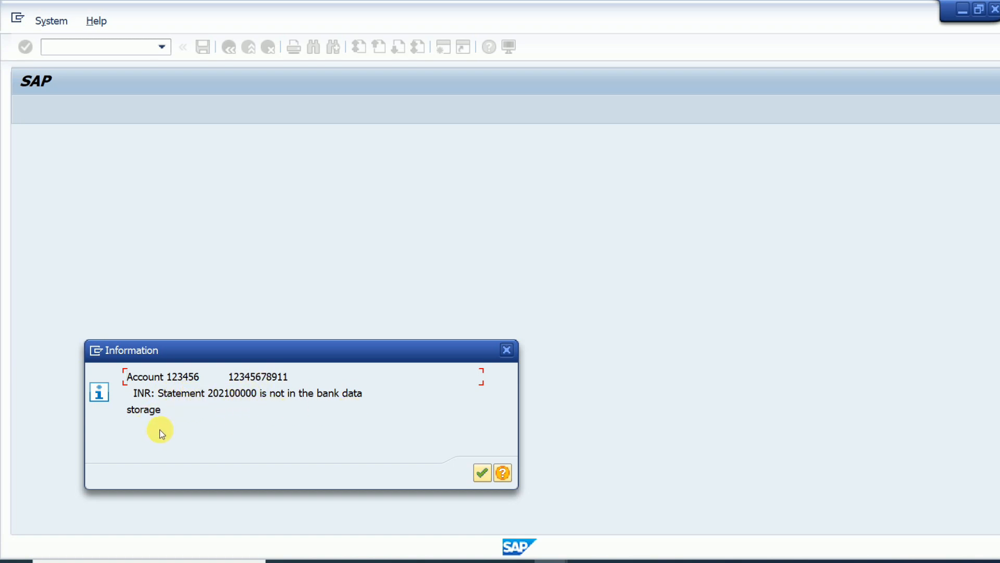
left_click(483, 473)
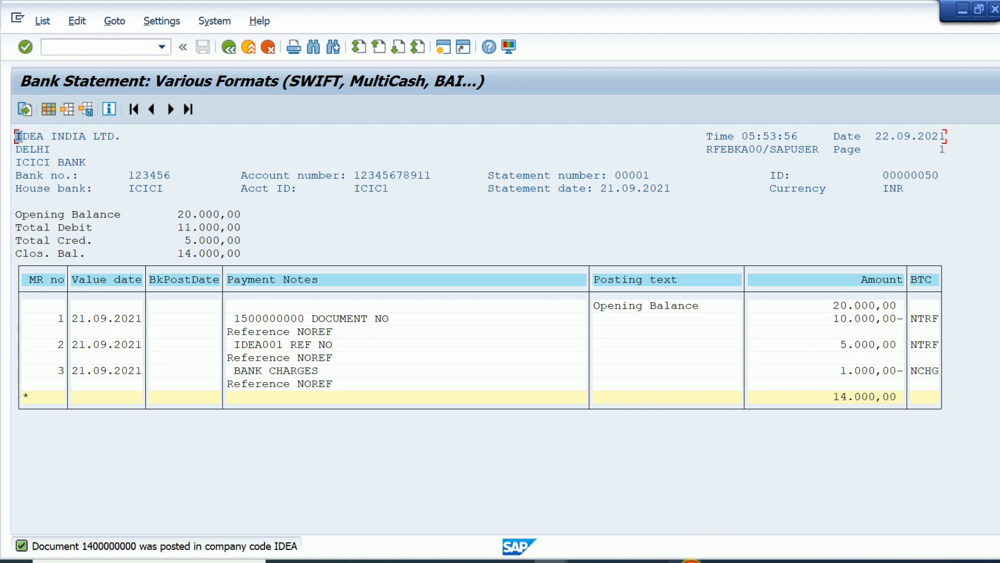
- Switch to the EBS workbook in Excel and examine the vendor payment and reconciliation journal entries on the Class-1 sheet
left_click(690, 561)
left_click(73, 534)
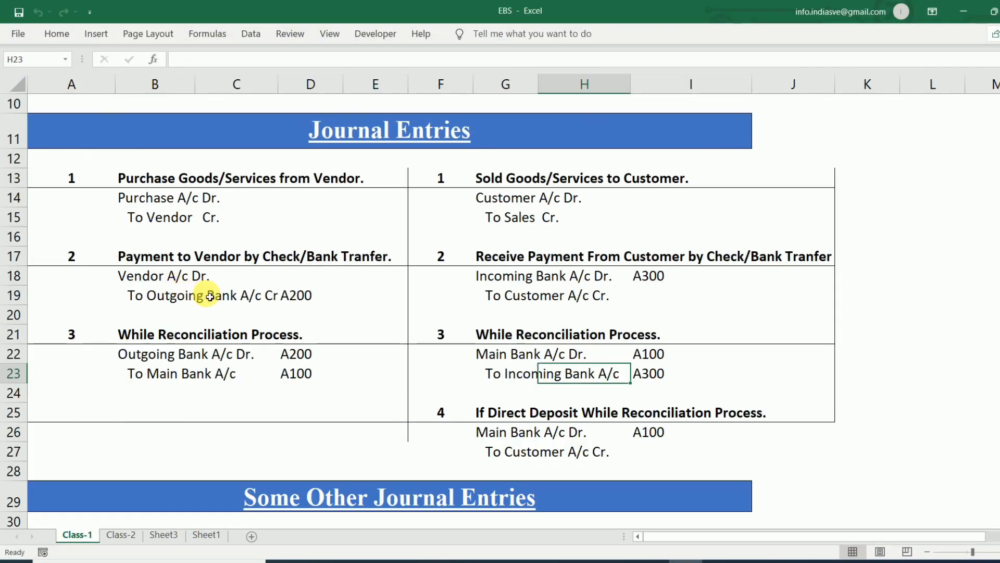
scroll(193, 271, "up", 1)
scroll(218, 261, "down", 2)
scroll(187, 233, "up", 1)
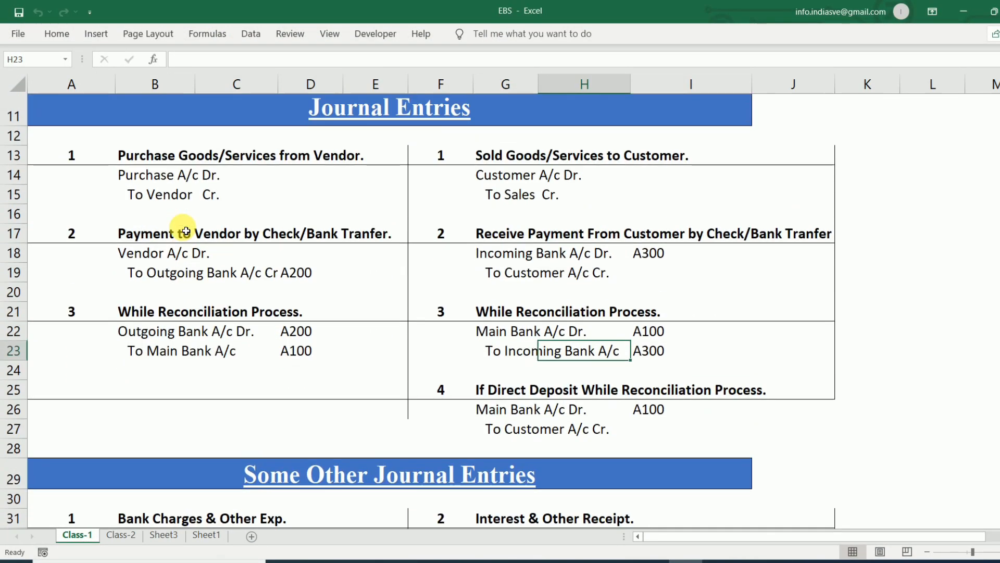
scroll(186, 230, "up", 1)
left_click(188, 214)
left_click(170, 276)
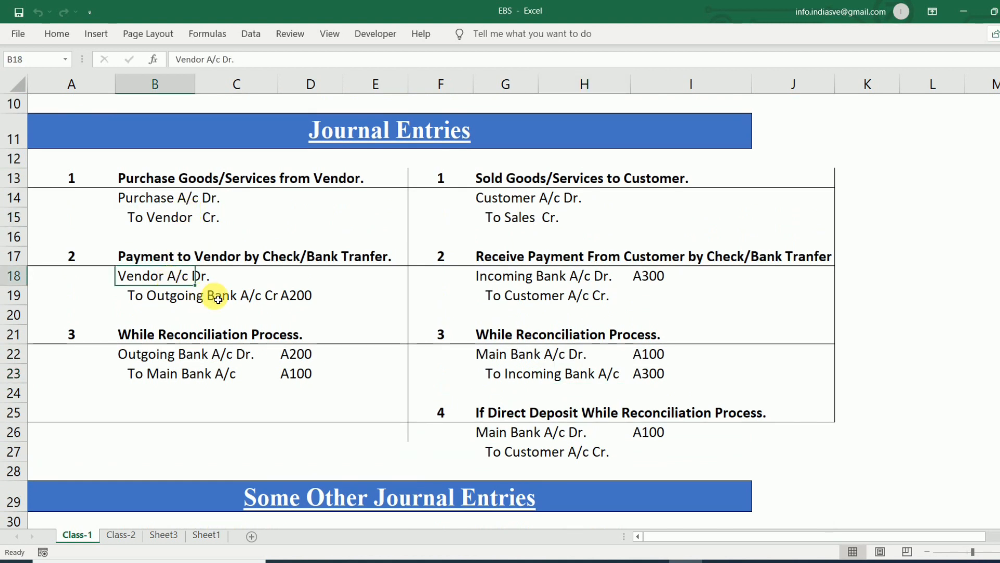
left_click(218, 299)
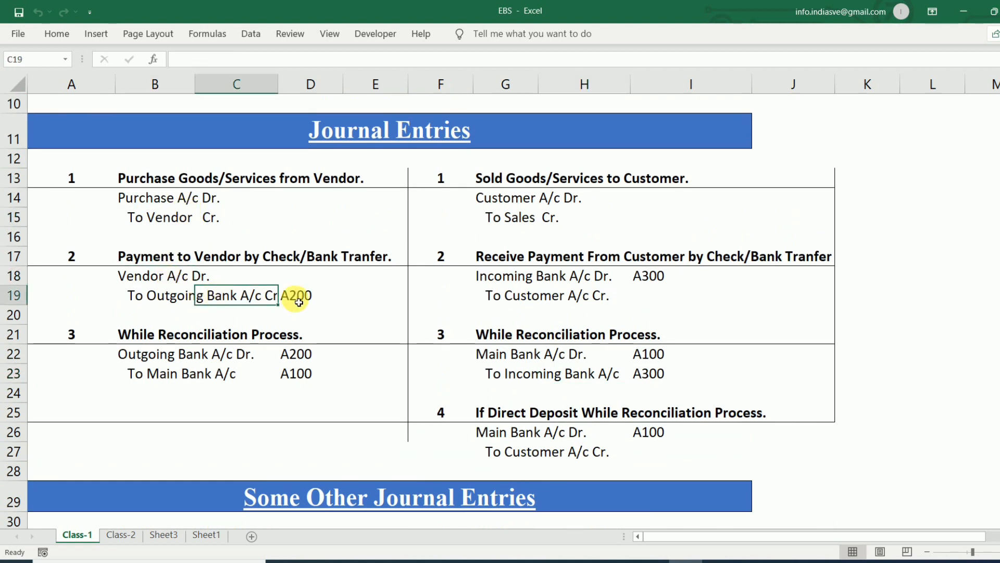
left_click(186, 358)
left_click(197, 374)
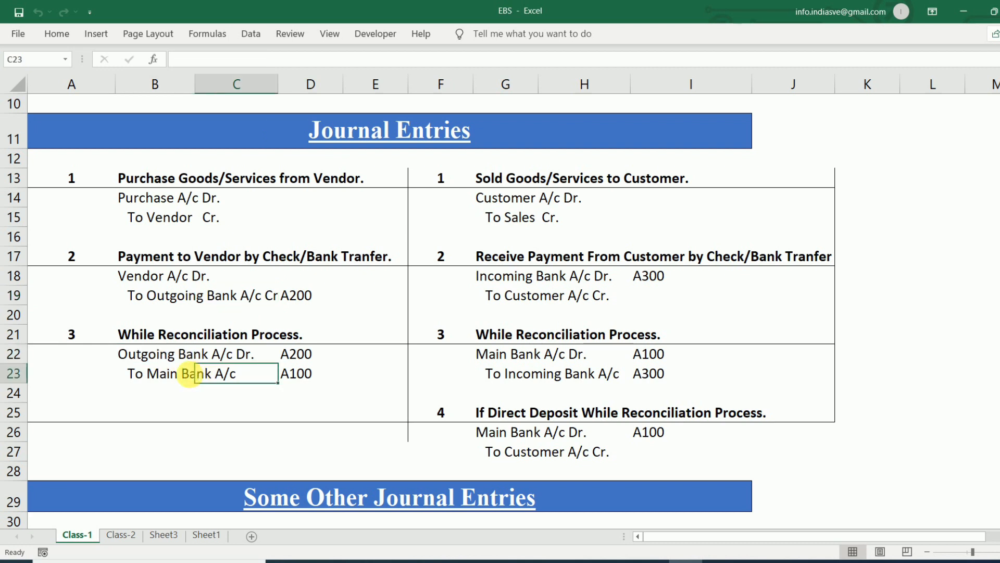
left_click(163, 358)
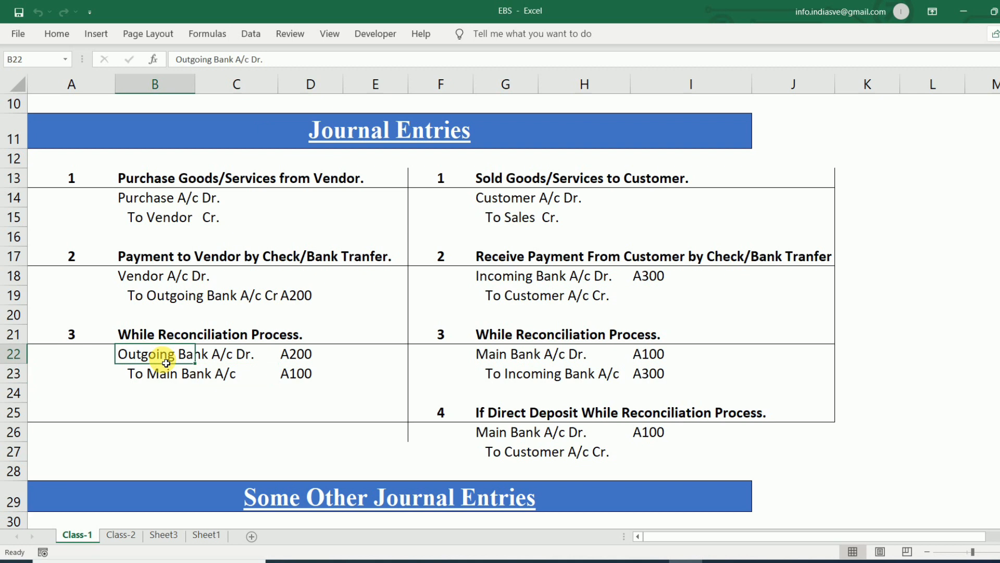
left_click(229, 379)
left_click(188, 359)
left_click(189, 375)
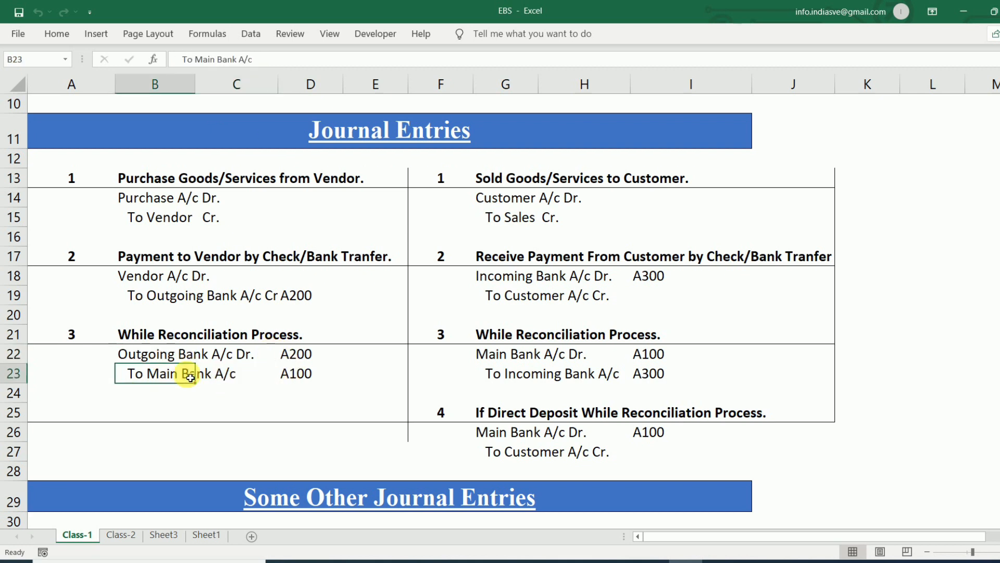
- Return to the SAP bank statement and open G/L Account Line Item Display in a new session with transaction FBL3N
left_click(551, 561)
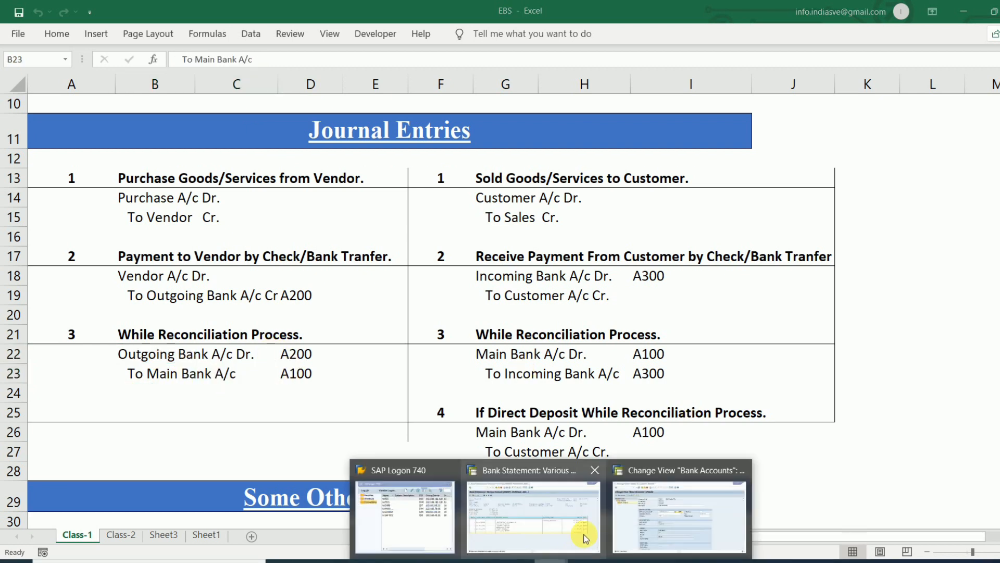
left_click(569, 522)
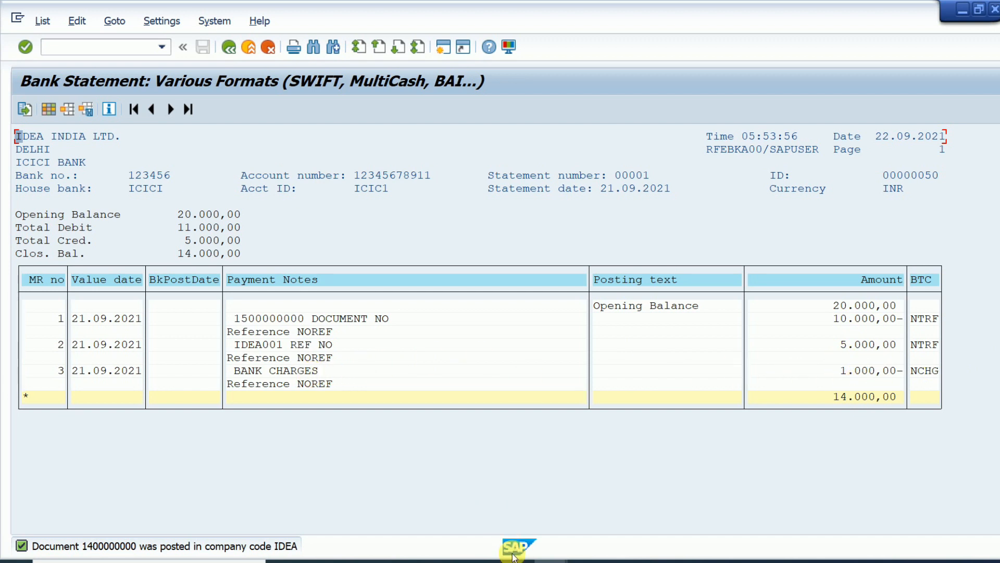
left_click(562, 558)
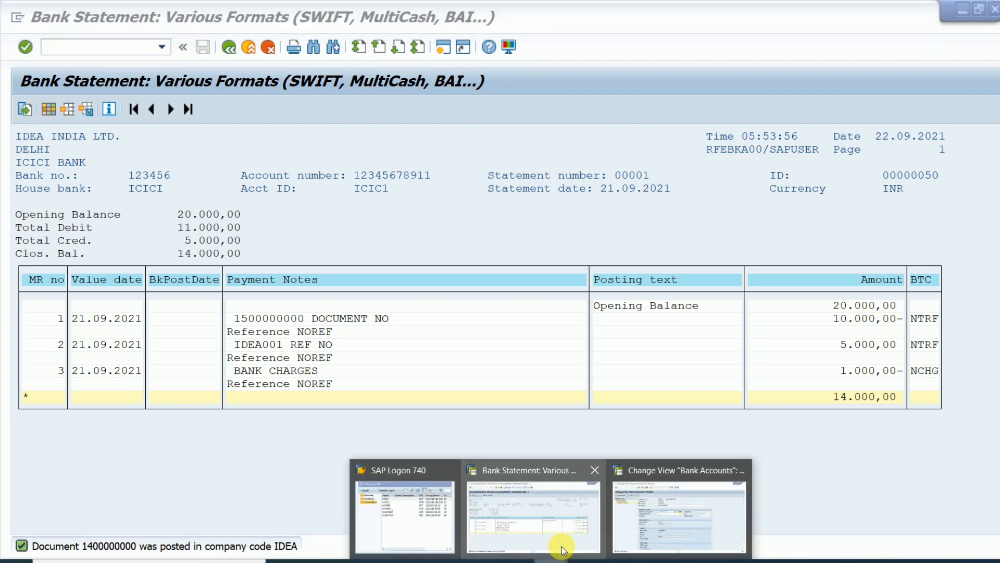
left_click(562, 552)
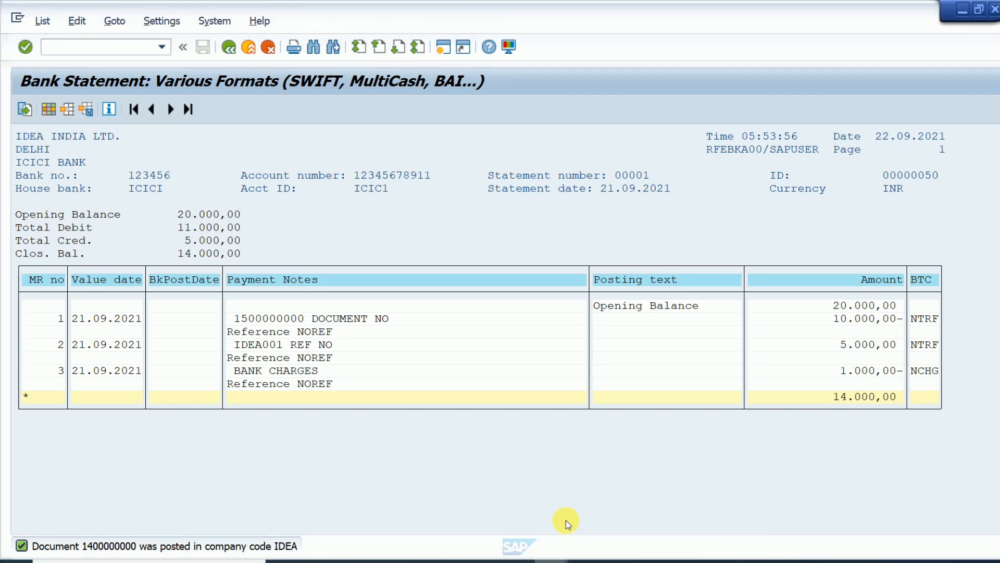
left_click(443, 49)
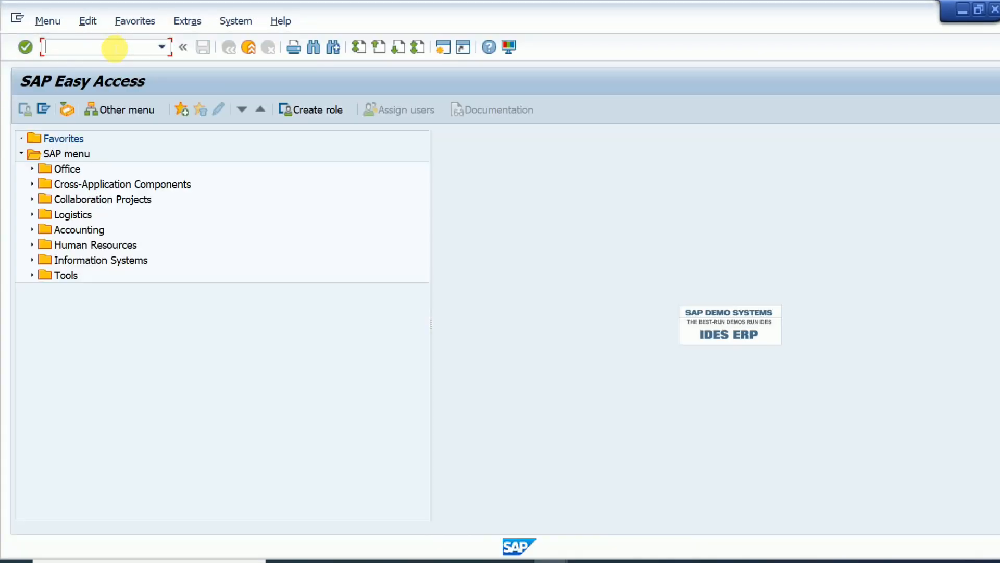
type("fbl3n")
key("Return")
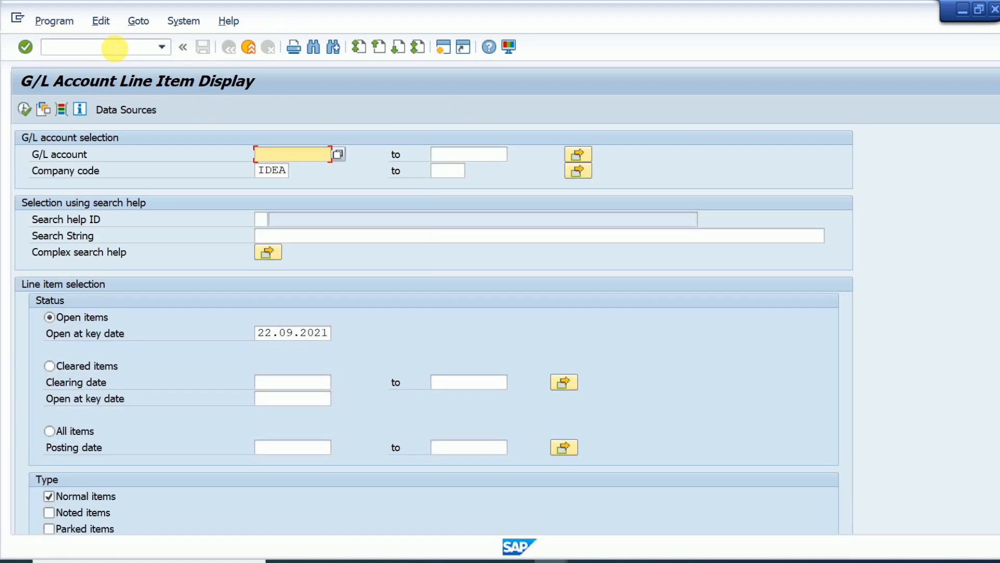
- Display the open line items of G/L account 200000 in company code IDEA
left_click(271, 155)
left_click(285, 172)
left_click(445, 154)
left_click(451, 169)
left_click(26, 111)
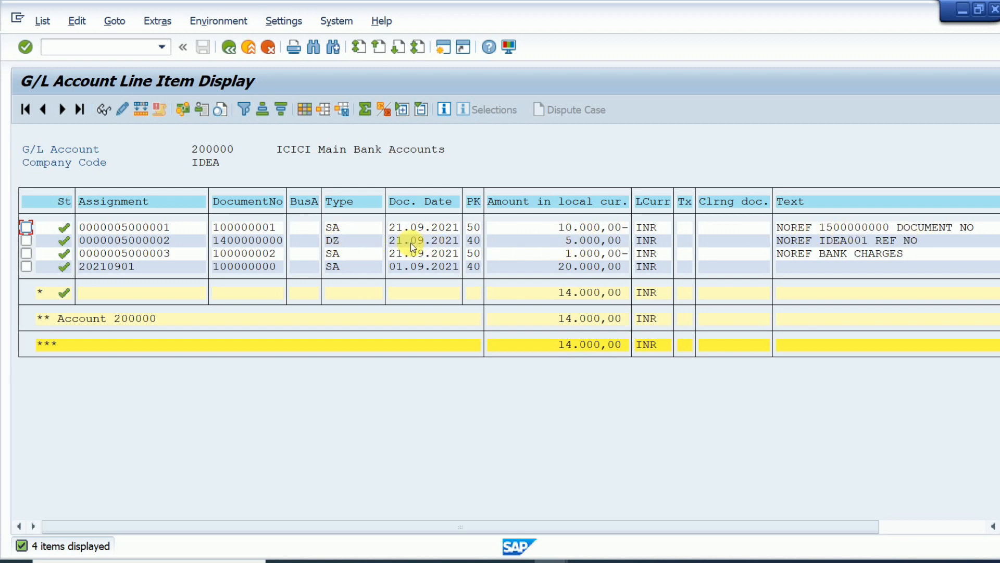
- Check the amount and text of the IDEA001 receipt line and open the full document behind the BANK CHARGES line item
left_click(567, 240)
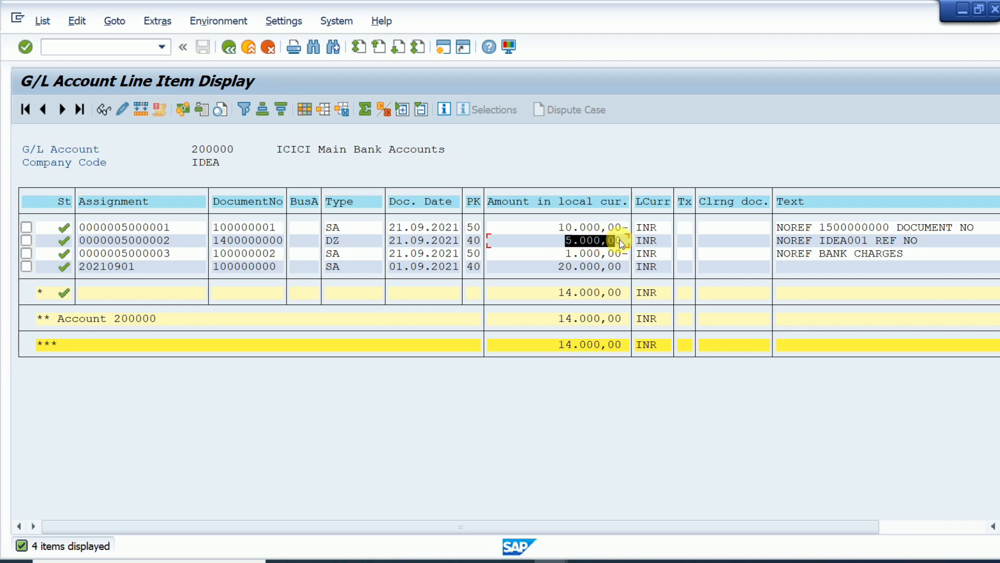
left_click_drag(820, 242, 872, 243)
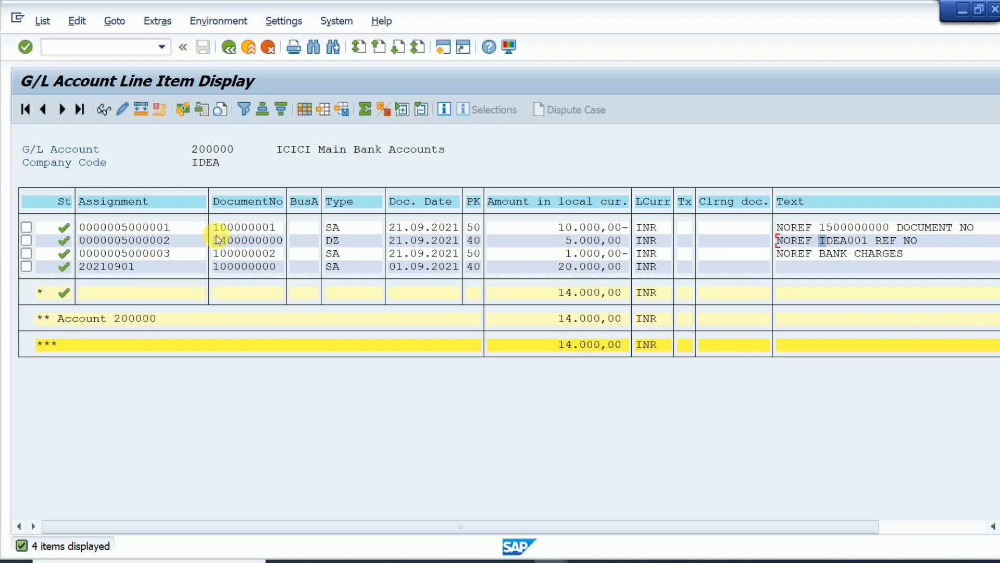
double_click(165, 255)
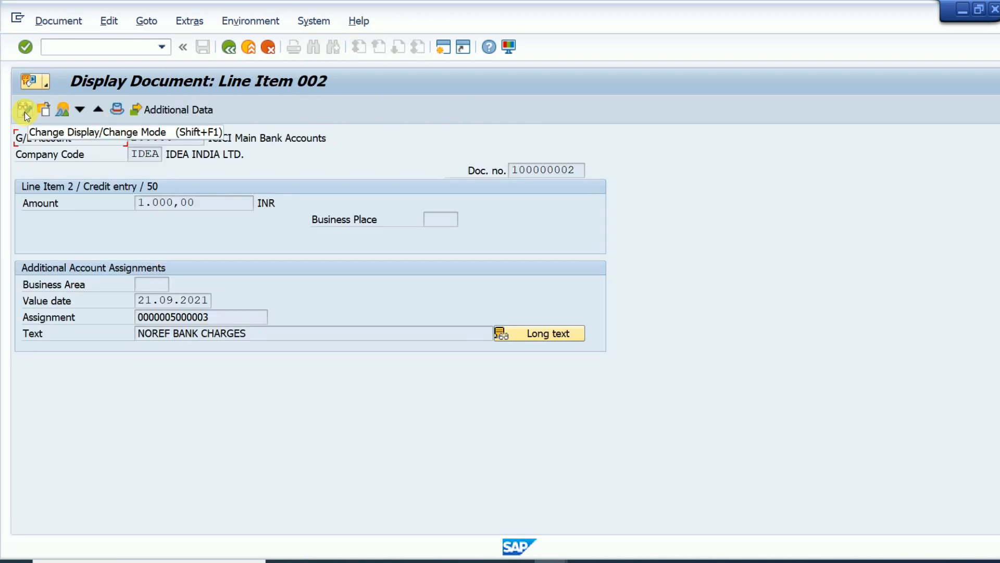
left_click(63, 109)
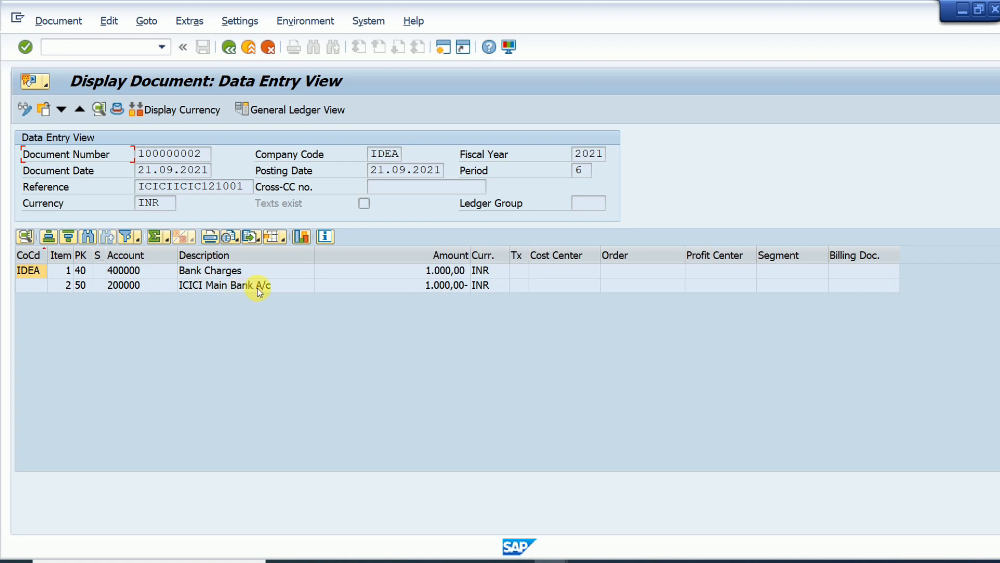
- Switch to the EBS workbook in Excel and examine the Bank Charges & Other Exp. journal entry on the Class-1 sheet
left_click(663, 558)
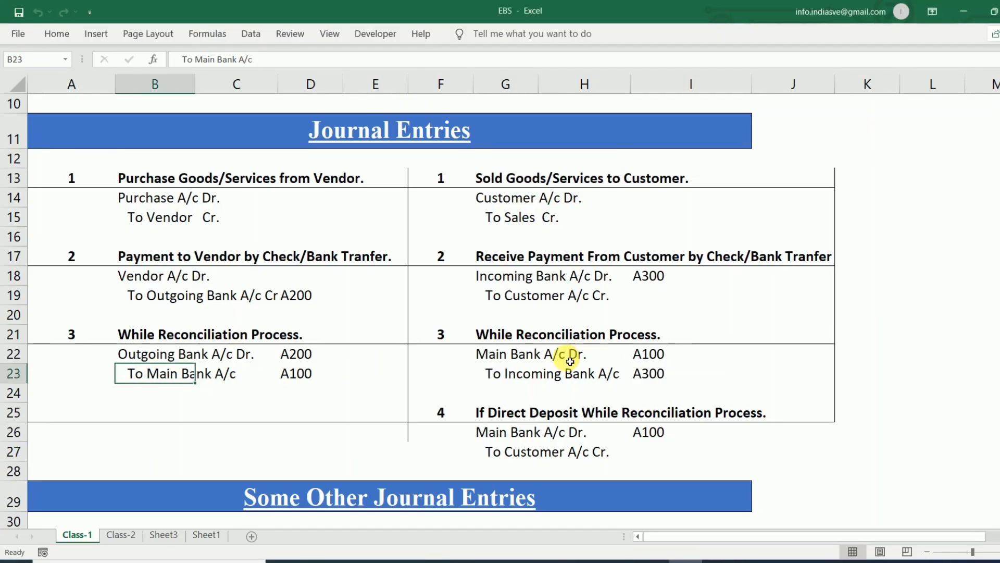
scroll(562, 375, "down", 4)
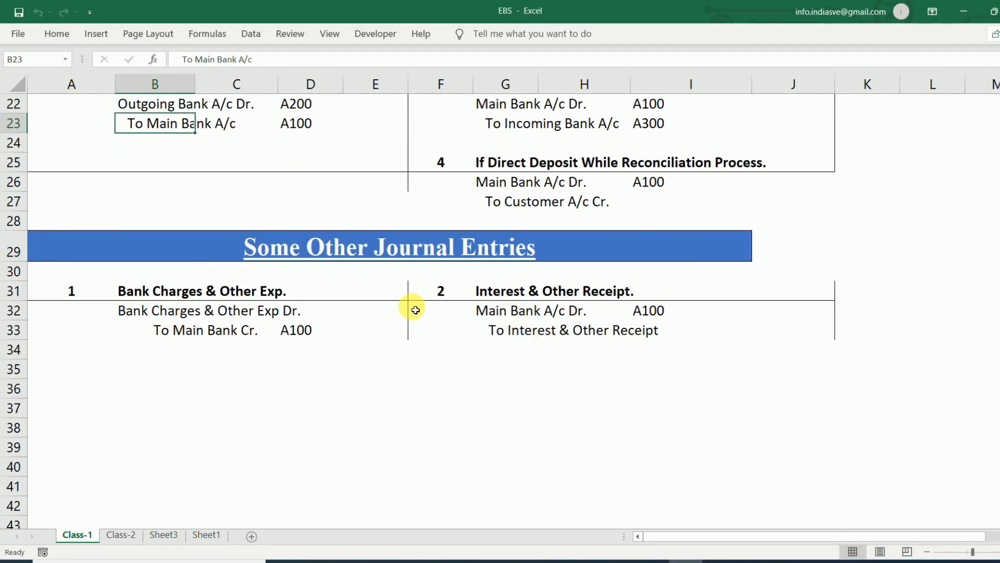
left_click(172, 313)
left_click(189, 328)
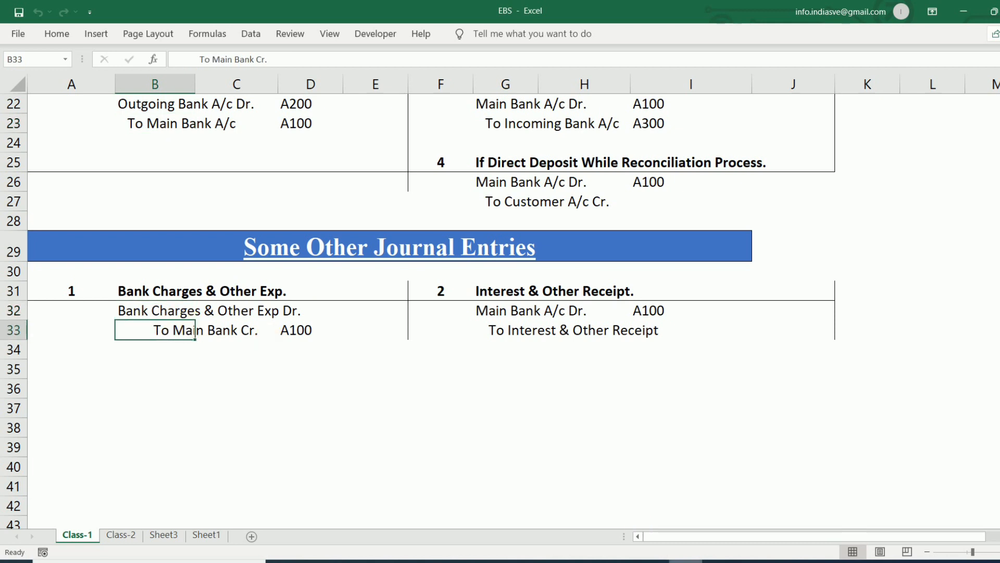
- Switch back to SAP and return from the bank charges document to the G/L account line item list
mouse_move(552, 559)
left_click(685, 521)
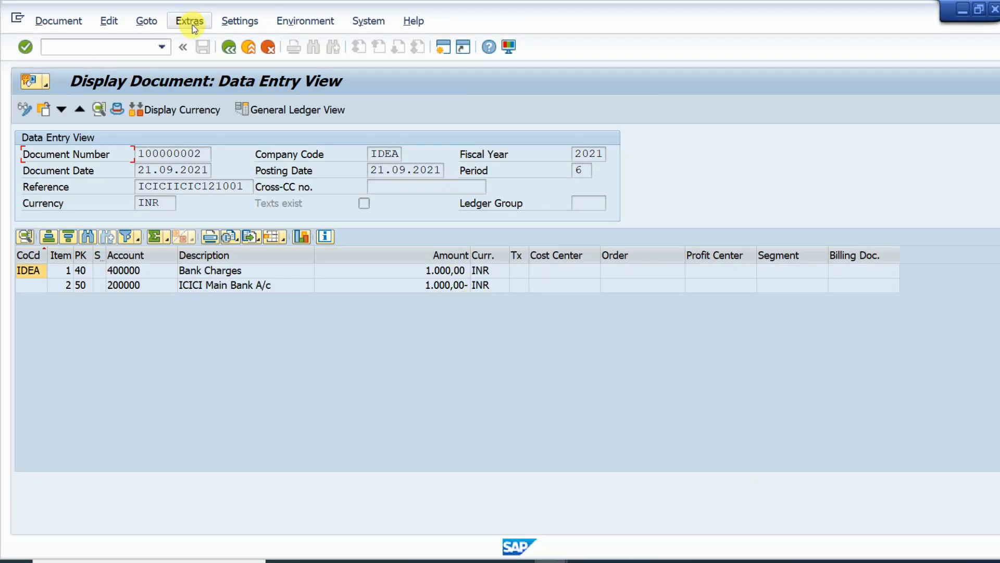
left_click(232, 45)
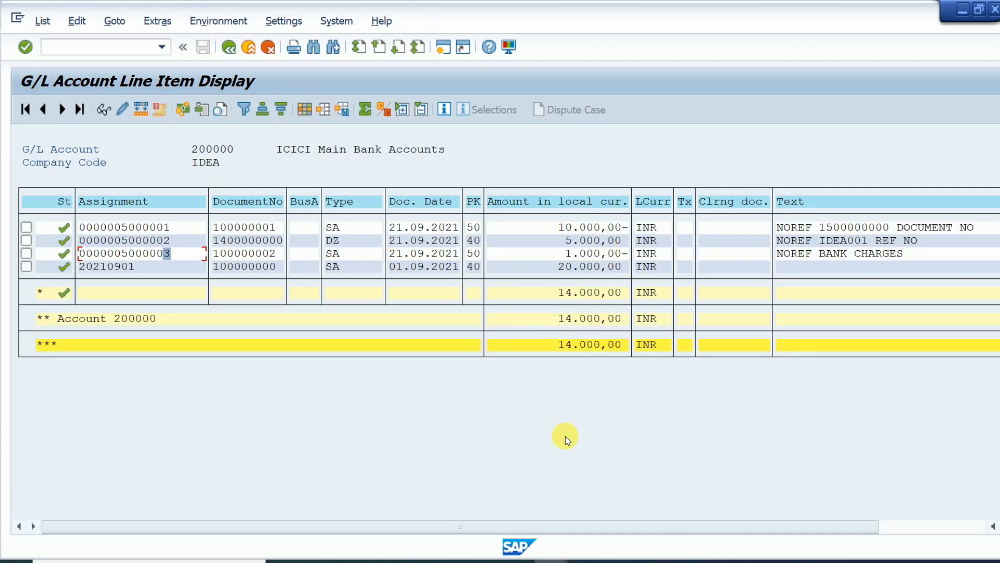
- Switch to the EBS workbook in Excel and review the Class-1 sheet from its Electronic Bank Reconciliation Statement introduction
left_click(685, 561)
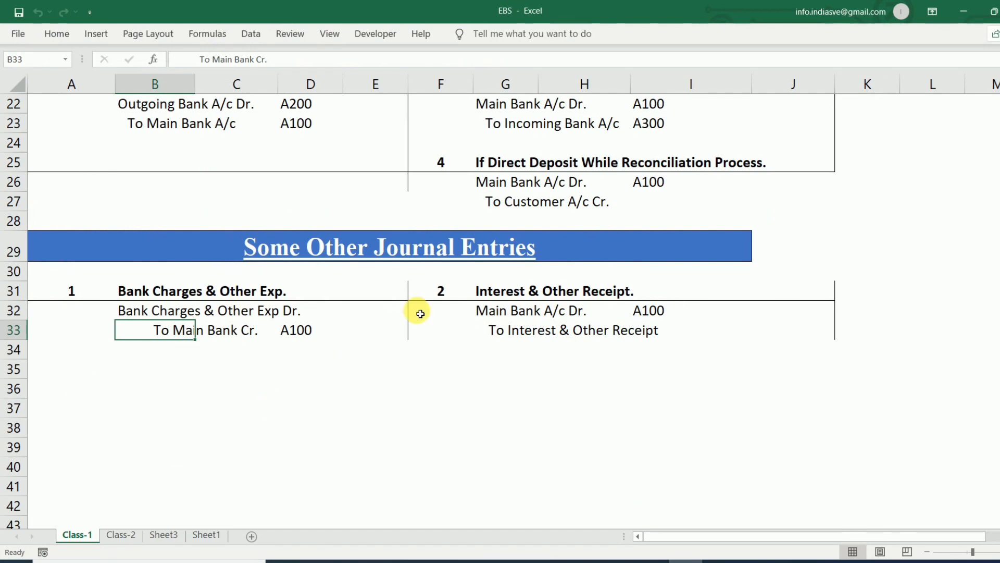
scroll(413, 313, "up", 7)
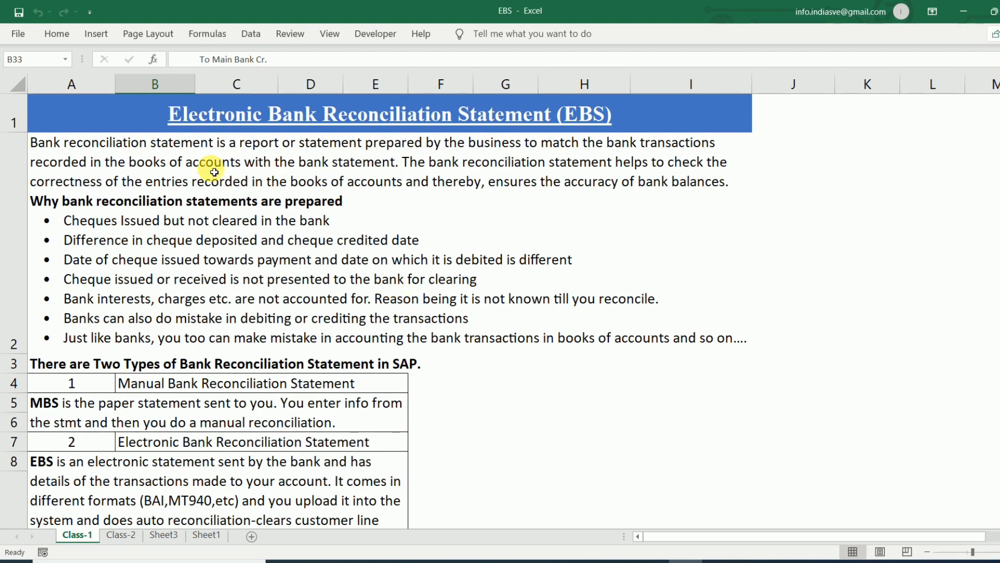